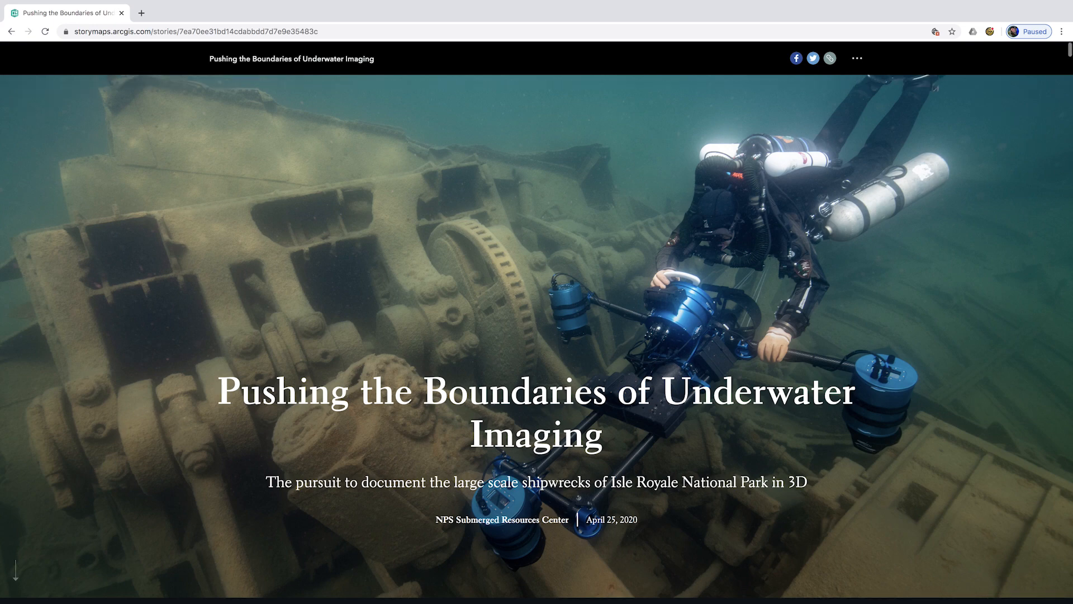
# - Scroll through the story's intro, map, photogrammetry panels and The Past section to The Present heading
pyautogui.scroll(-3, 495, 477)
pyautogui.scroll(1, 494, 477)
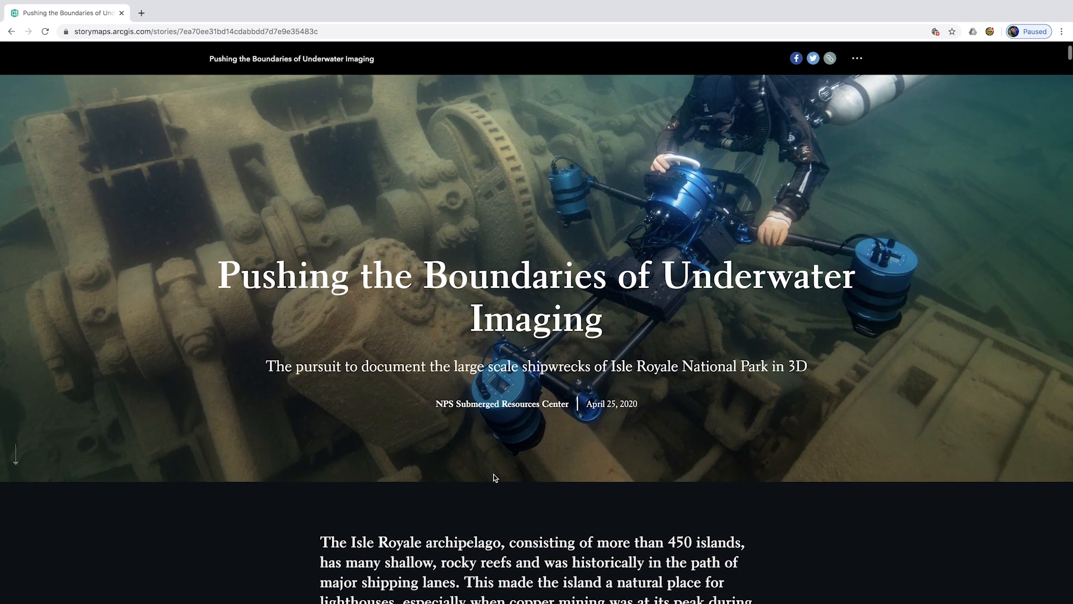
pyautogui.scroll(-10, 494, 477)
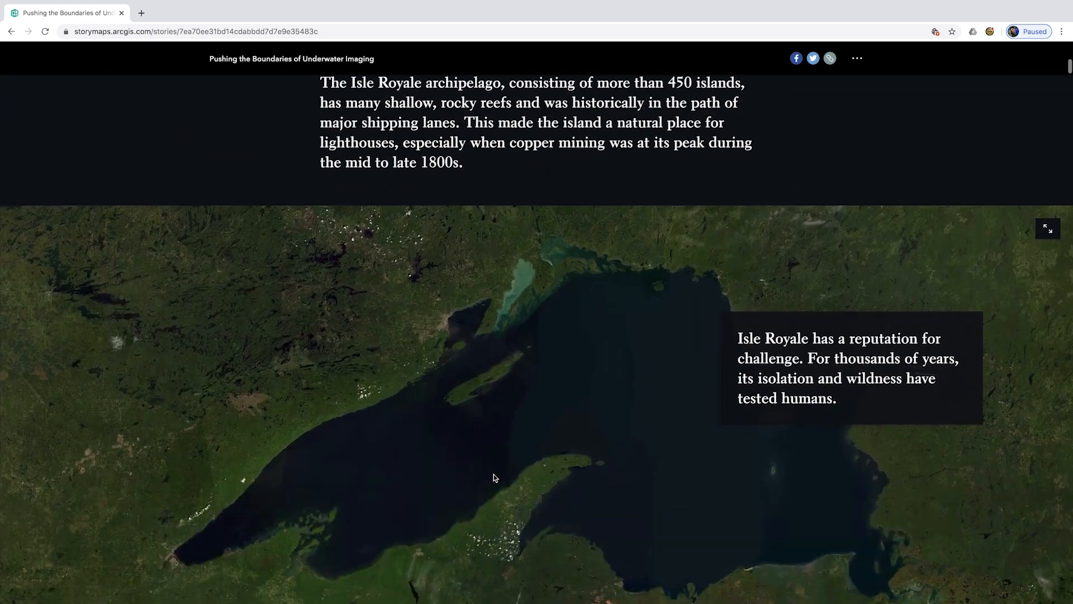
pyautogui.scroll(-15, 494, 476)
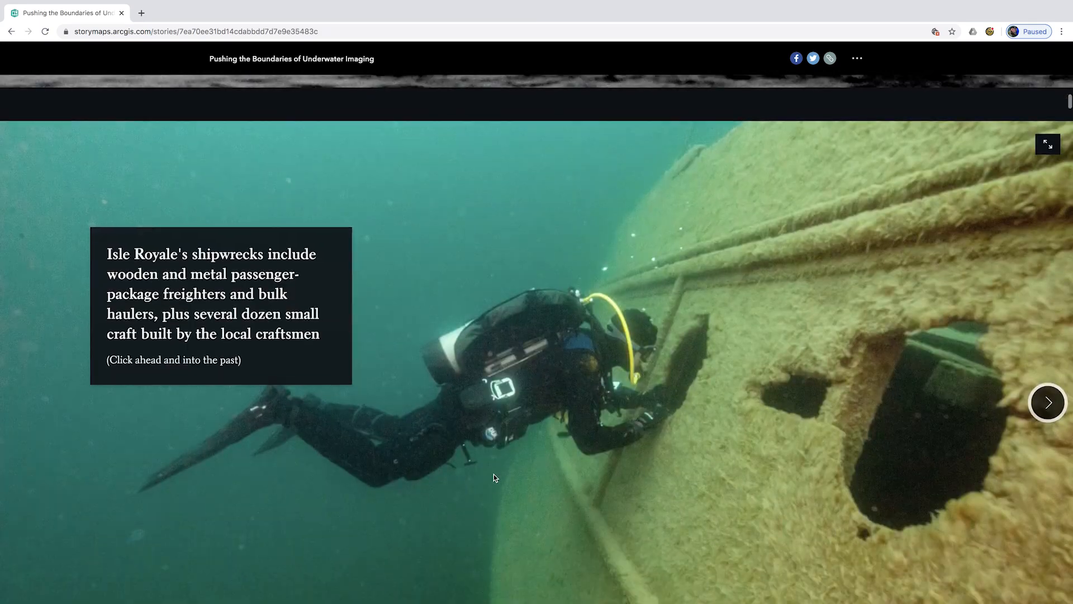
pyautogui.scroll(-10, 494, 477)
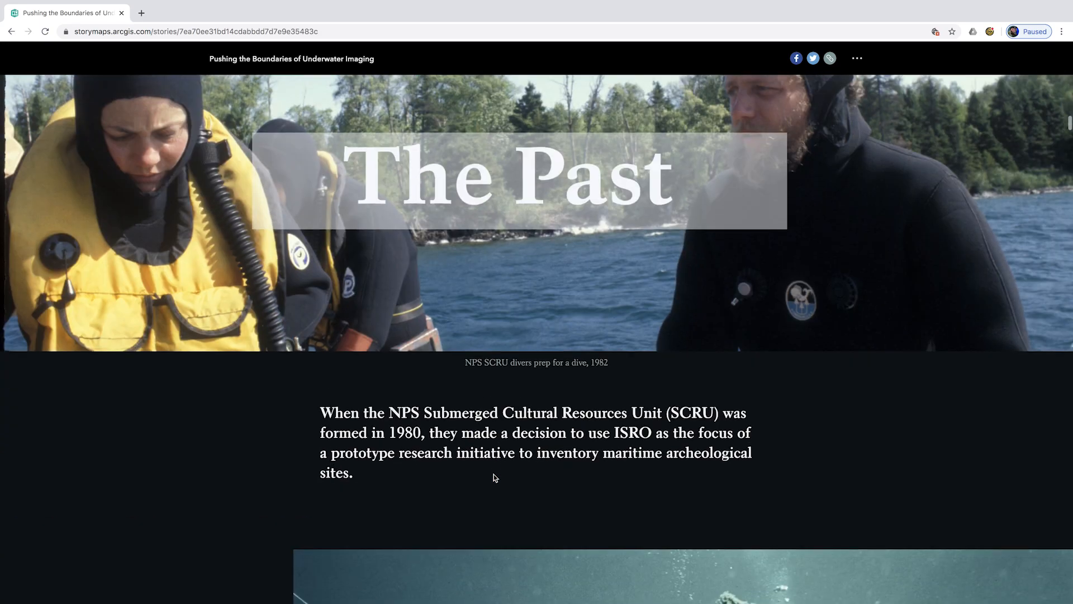
pyautogui.scroll(-7, 494, 477)
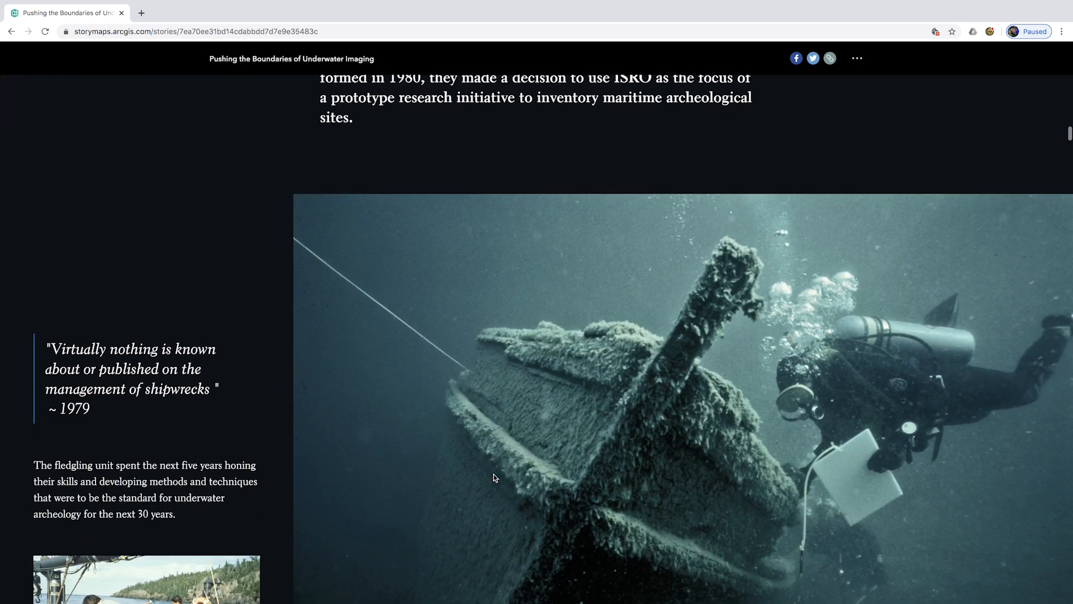
pyautogui.scroll(-9, 494, 477)
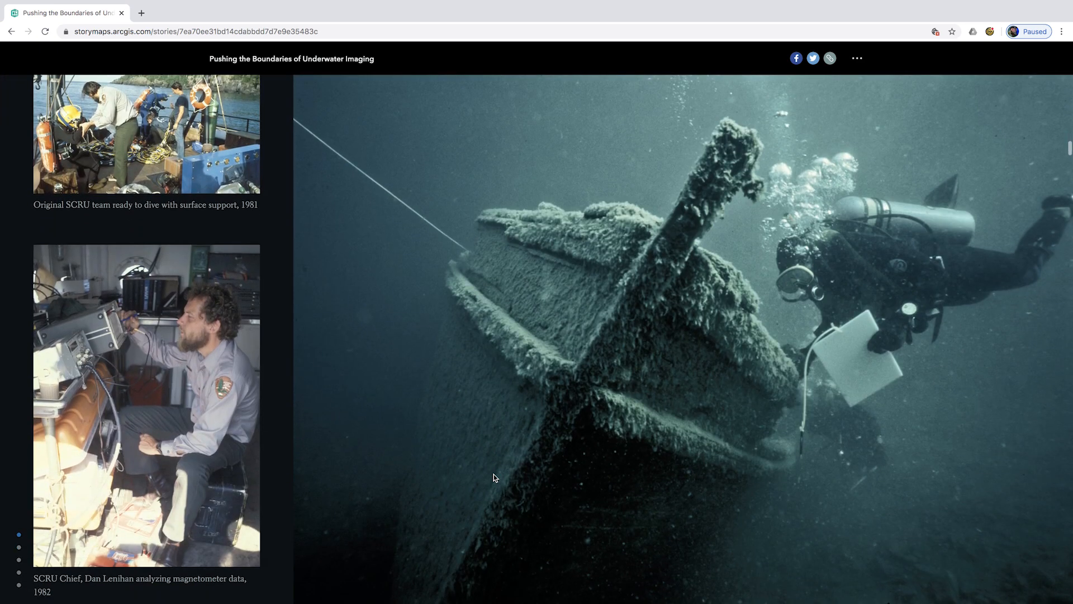
pyautogui.scroll(-6, 494, 476)
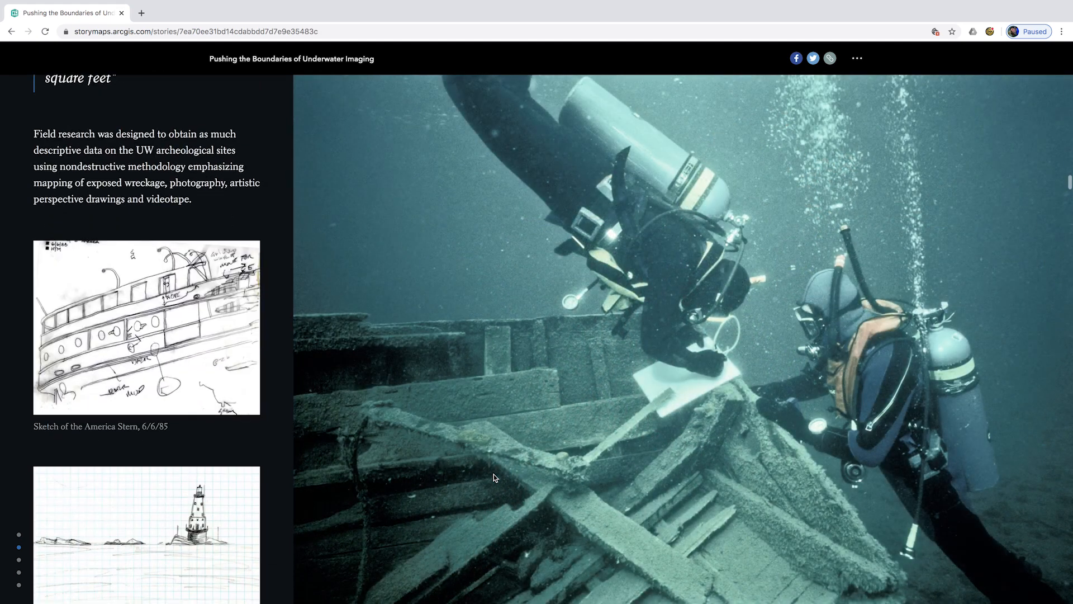
pyautogui.scroll(-1, 494, 477)
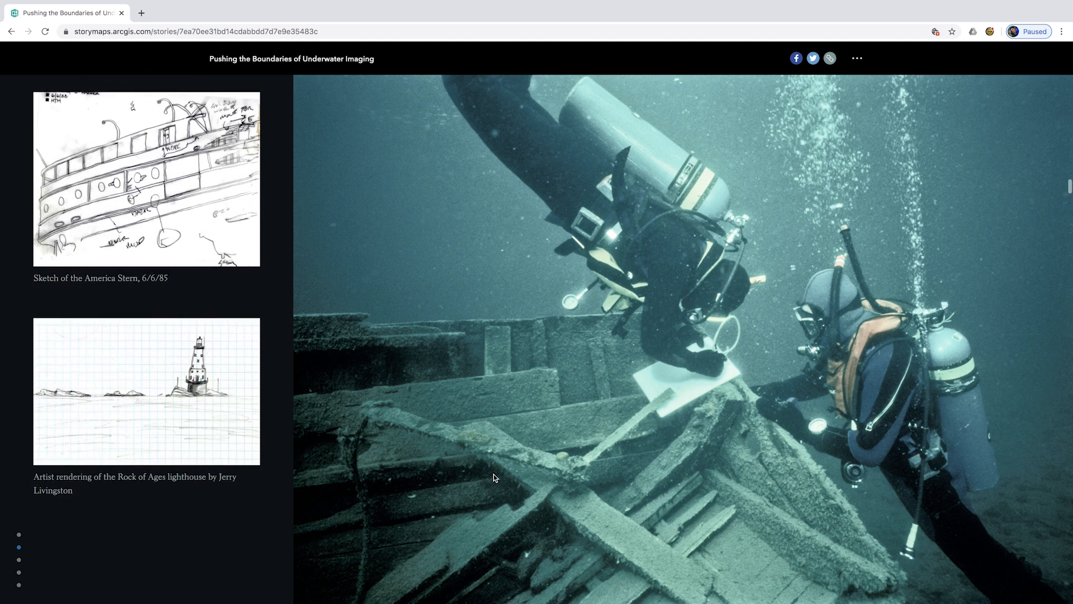
pyautogui.scroll(-10, 494, 476)
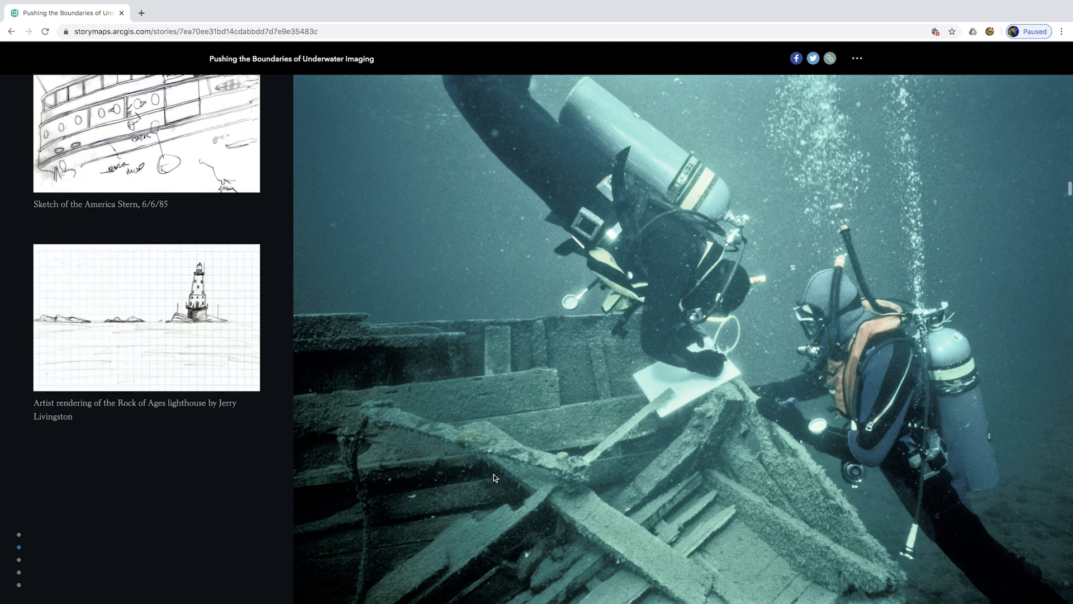
pyautogui.scroll(-6, 494, 477)
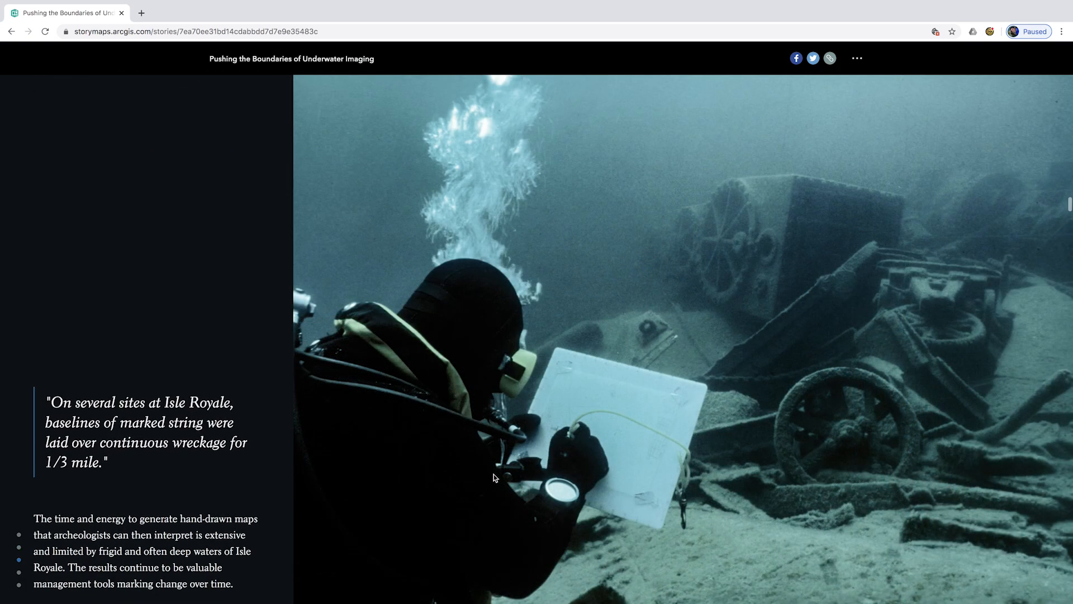
pyautogui.scroll(-2, 494, 477)
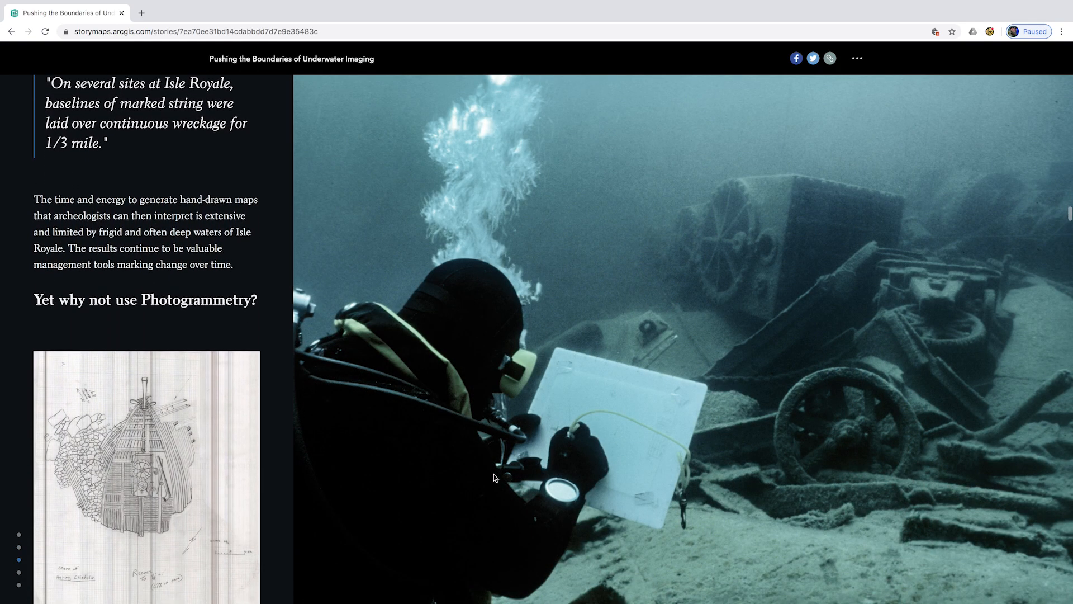
pyautogui.scroll(-1, 493, 475)
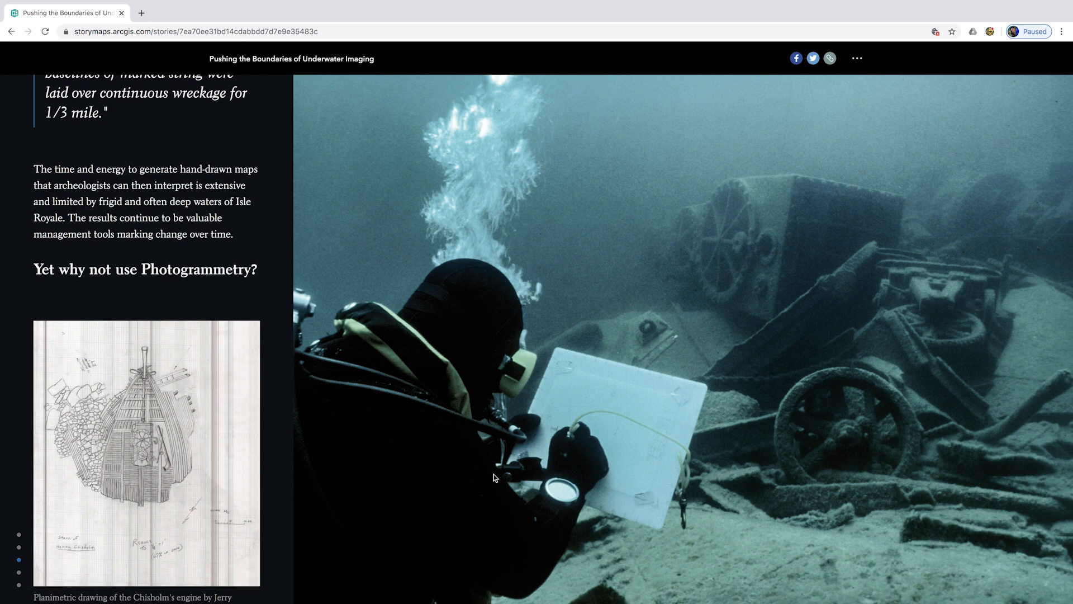
pyautogui.scroll(-2, 494, 474)
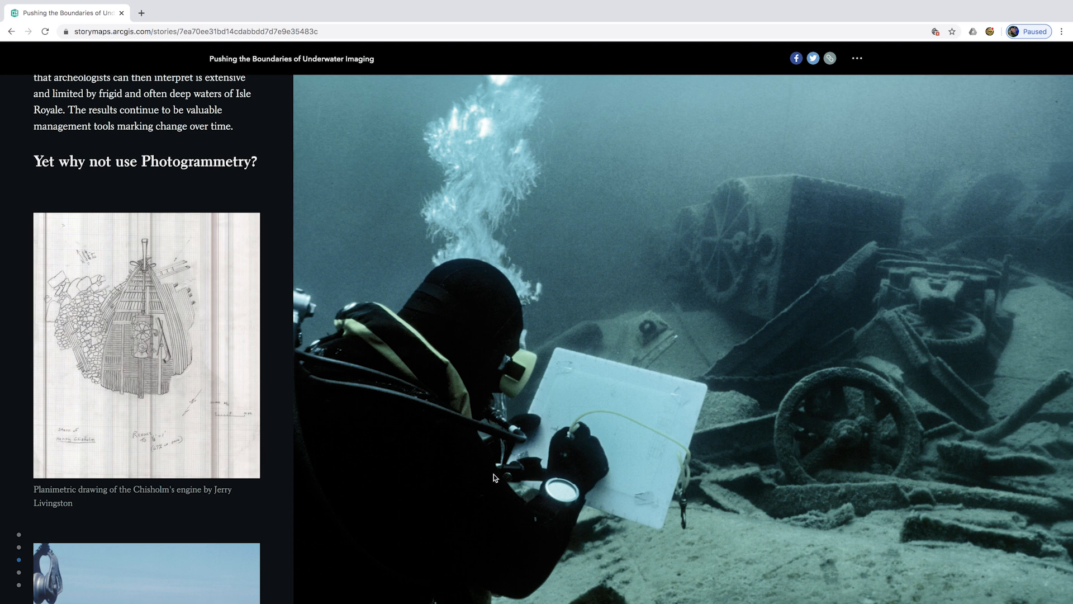
pyautogui.scroll(-7, 494, 474)
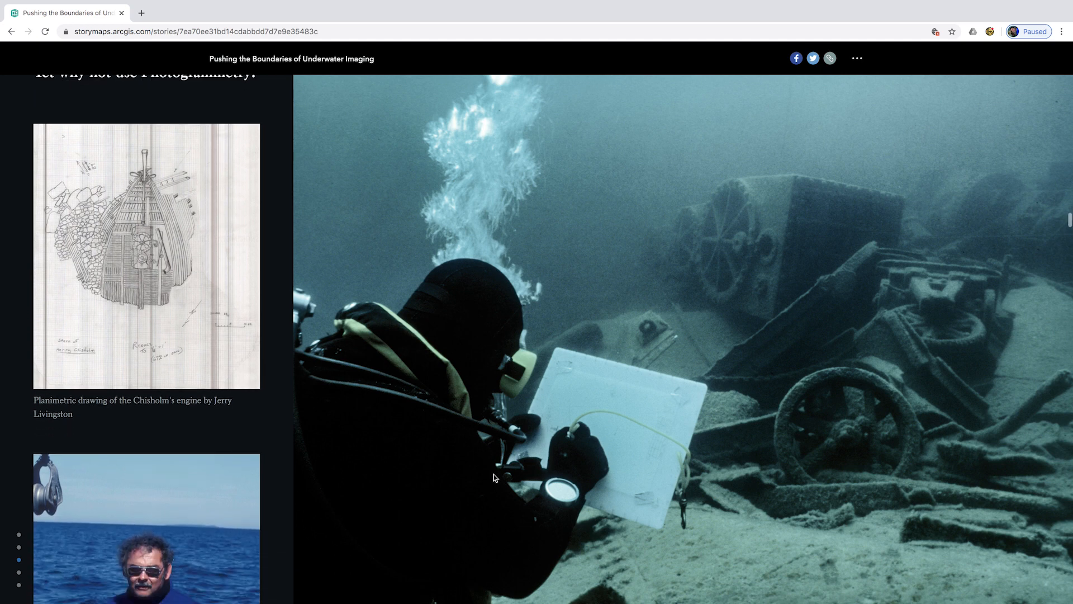
pyautogui.scroll(-9, 494, 474)
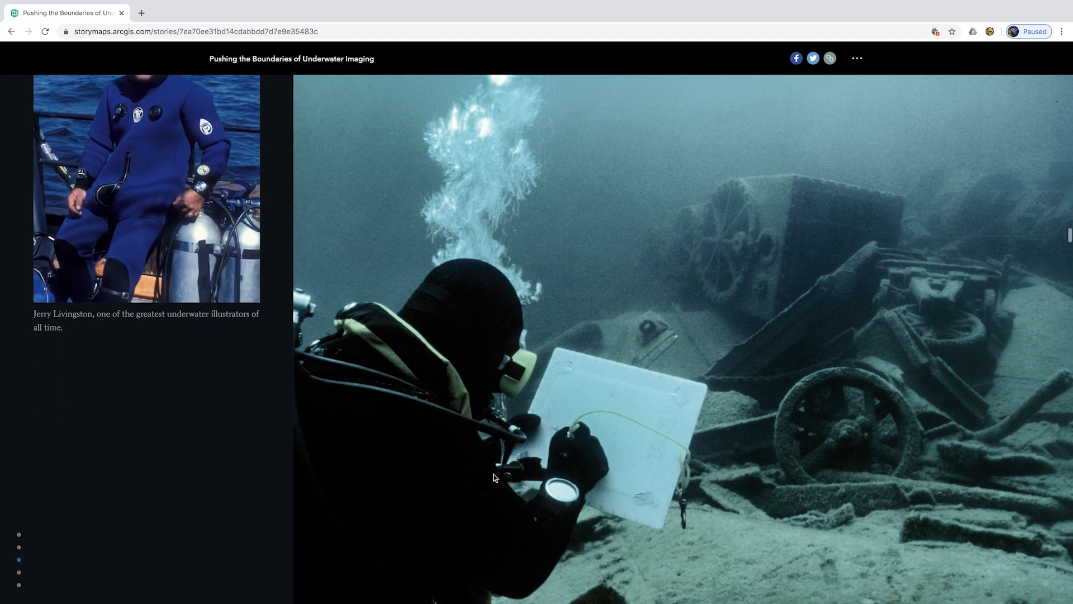
pyautogui.scroll(-13, 494, 474)
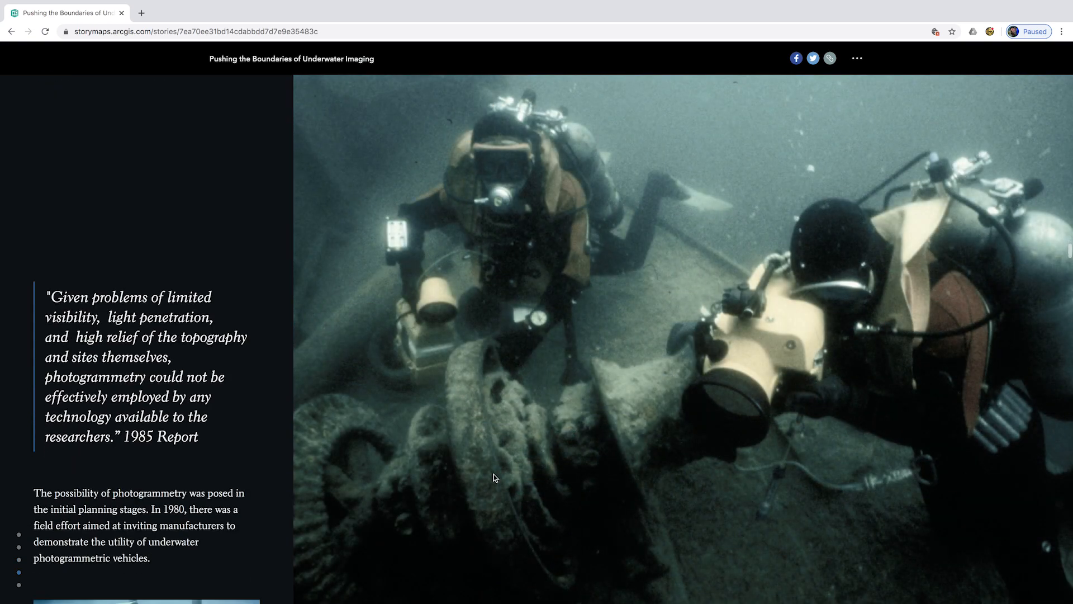
pyautogui.scroll(-10, 494, 474)
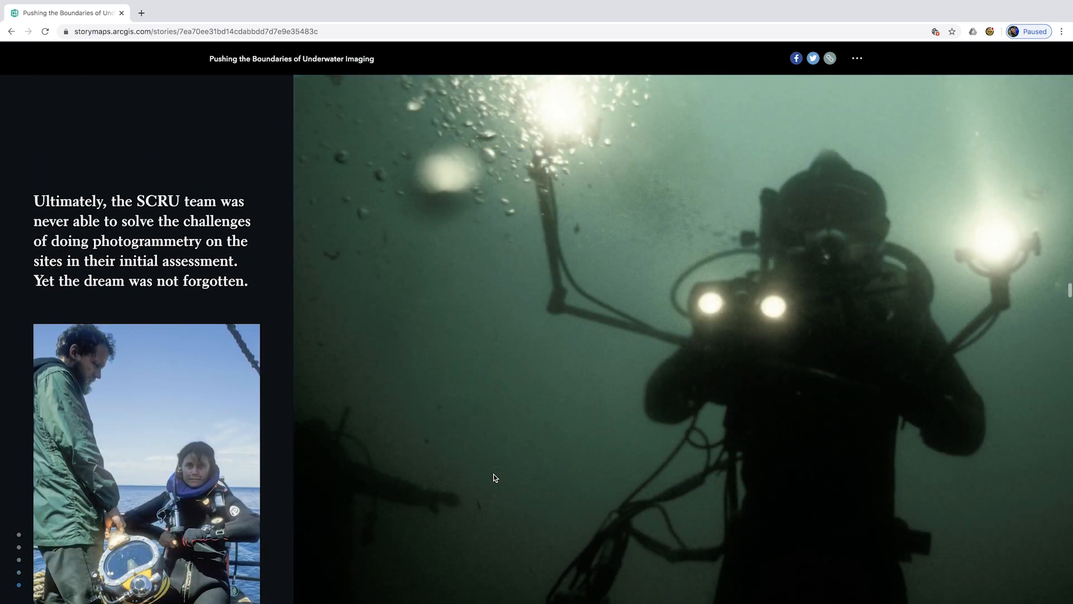
pyautogui.scroll(-8, 494, 474)
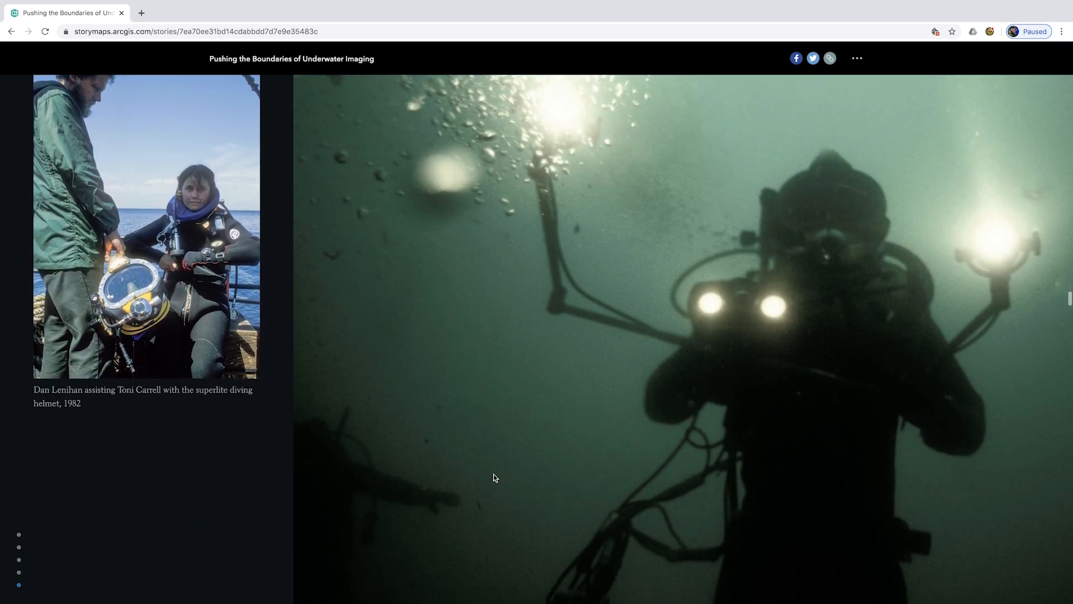
pyautogui.scroll(-9, 494, 476)
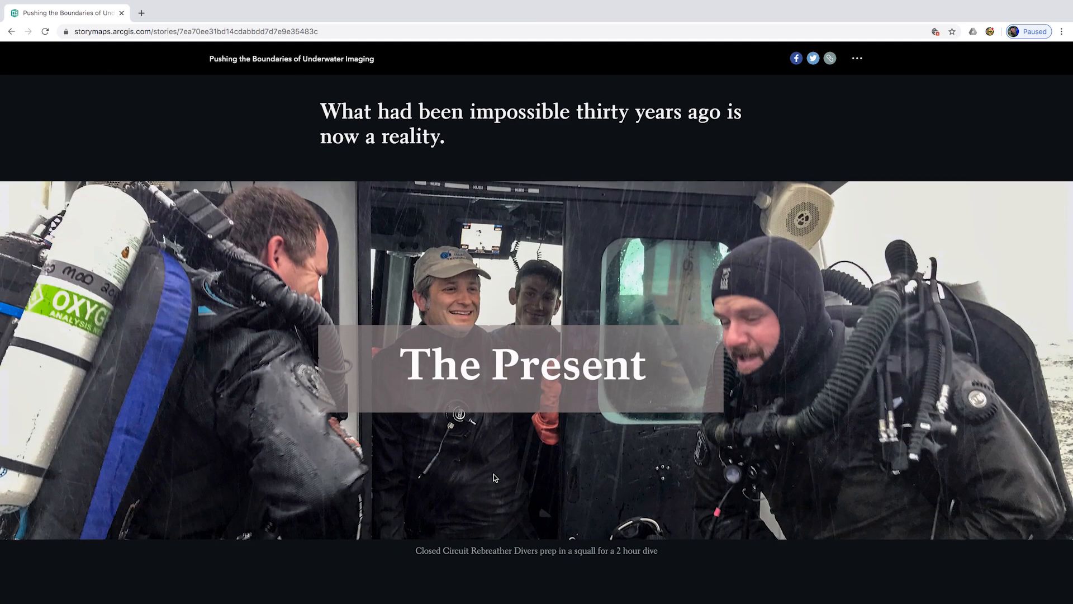
# - Zoom out and orbit the Chisholm engine model, reading the Steam Power and Chisholm Engine and Stern notes
pyautogui.scroll(-7, 494, 477)
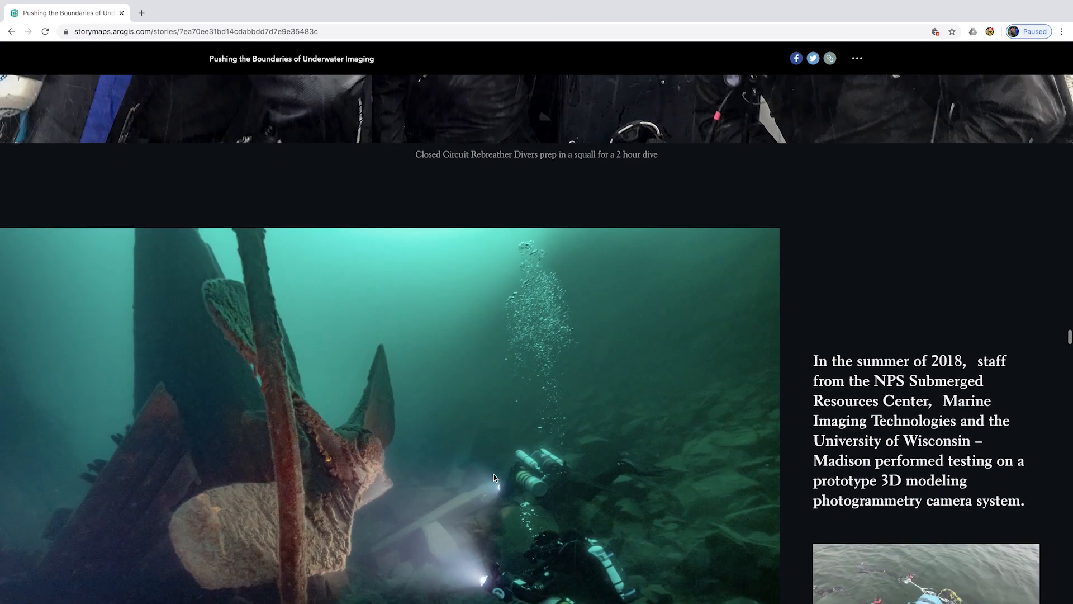
pyautogui.scroll(-4, 494, 476)
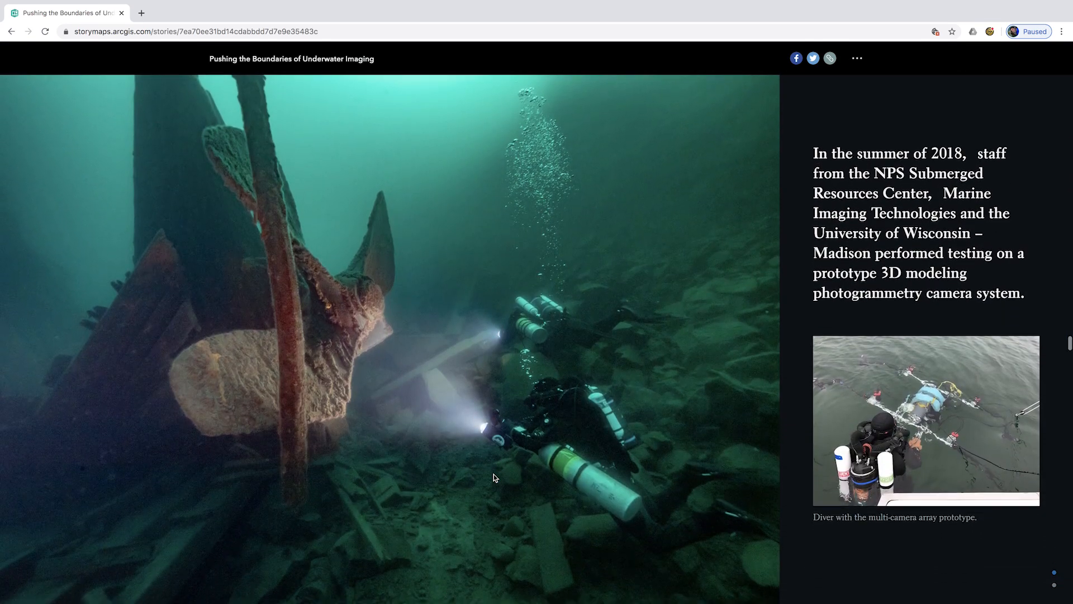
pyautogui.scroll(-8, 494, 473)
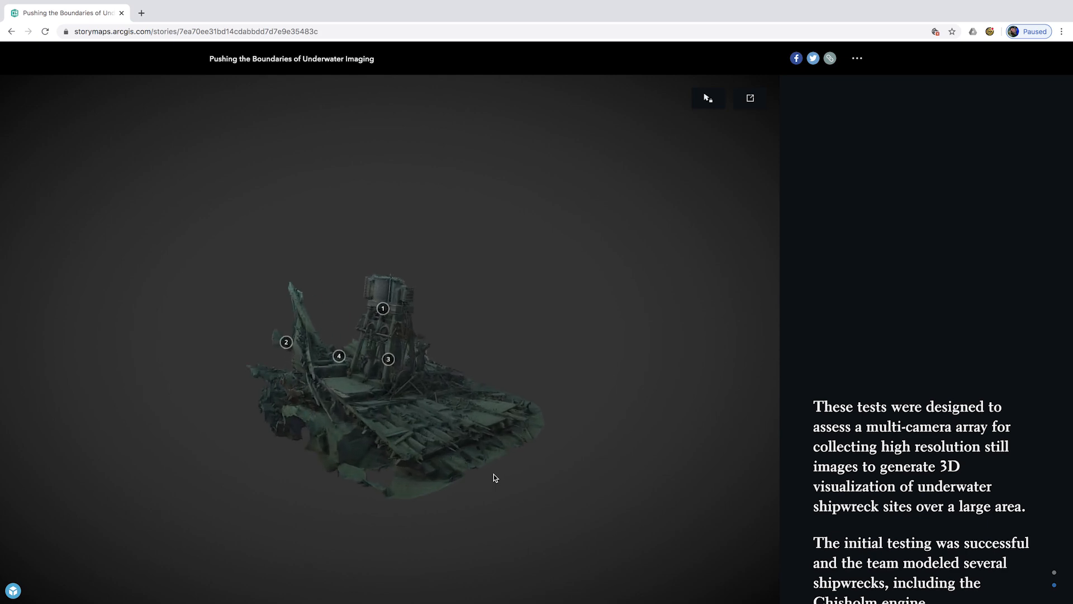
pyautogui.moveTo(487, 484)
pyautogui.mouseDown()
pyautogui.moveTo(254, 489)
pyautogui.moveTo(371, 493)
pyautogui.moveTo(263, 464)
pyautogui.moveTo(296, 496)
pyautogui.moveTo(371, 505)
pyautogui.moveTo(392, 475)
pyautogui.mouseUp()
pyautogui.click(533, 357)
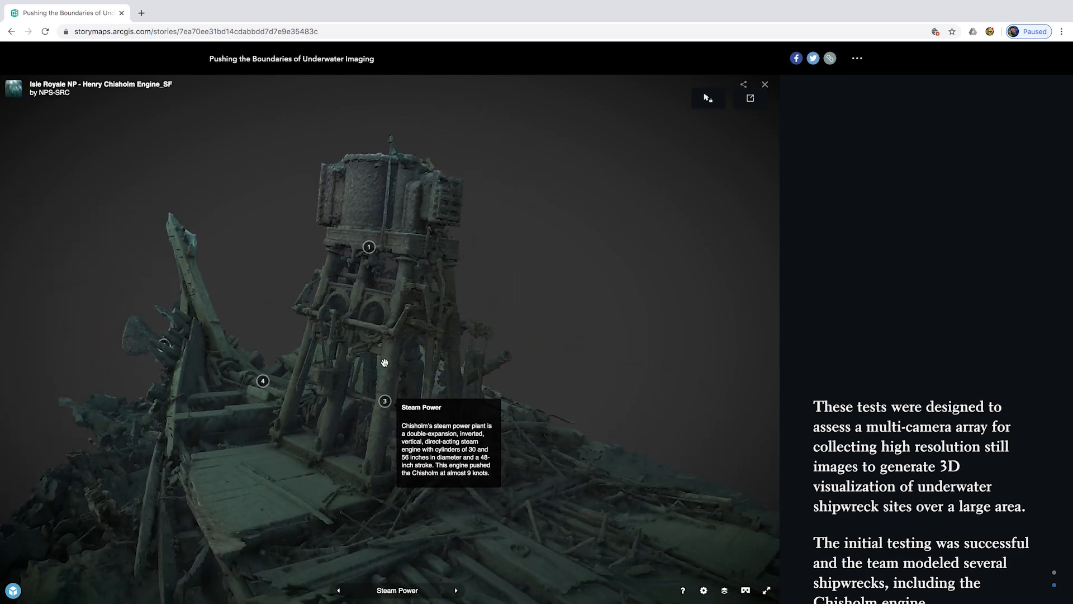
pyautogui.click(369, 247)
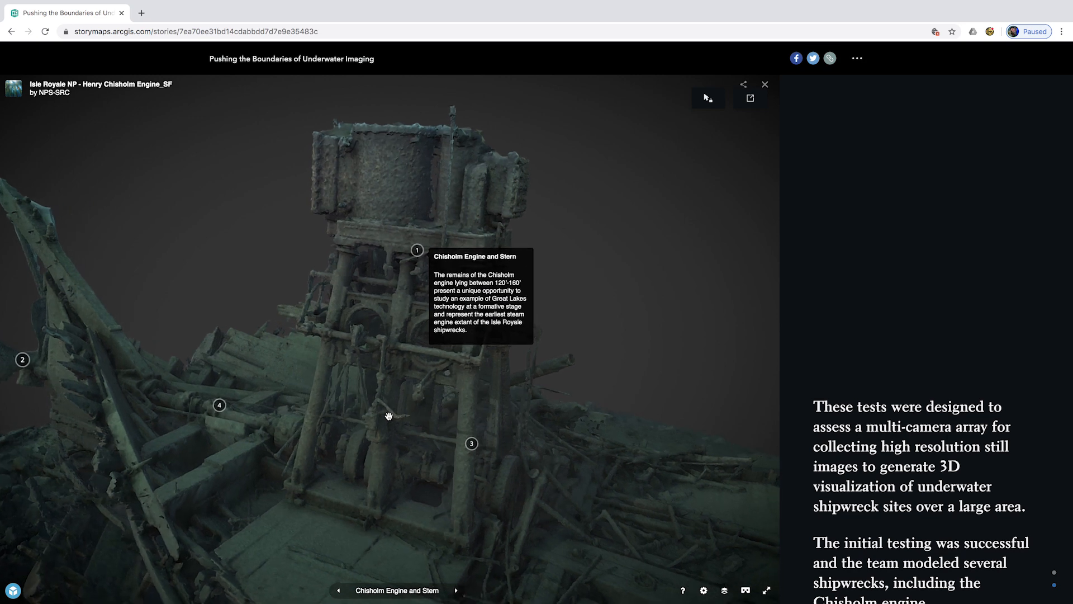
# - Continue down the story past the engine viewer toward the 2019 expedition section
pyautogui.scroll(-8, 389, 414)
pyautogui.scroll(-10, 845, 266)
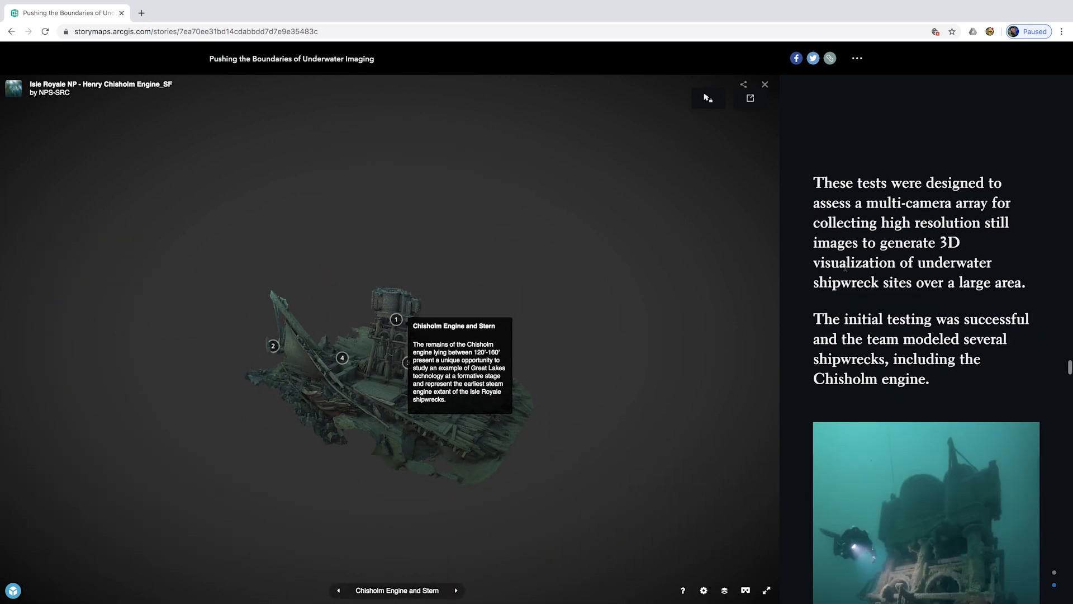
pyautogui.scroll(-10, 845, 266)
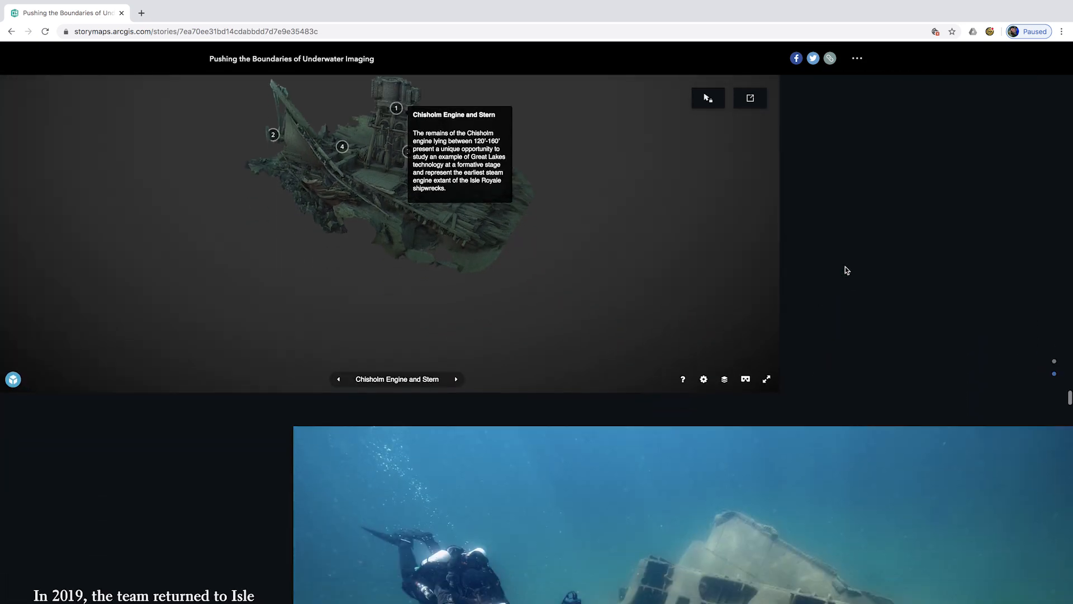
# - Scroll through the SeaArray, Photogrammetry and Glenlyon map panels until the Glenlyon Site 3D model shows
pyautogui.scroll(-4, 845, 268)
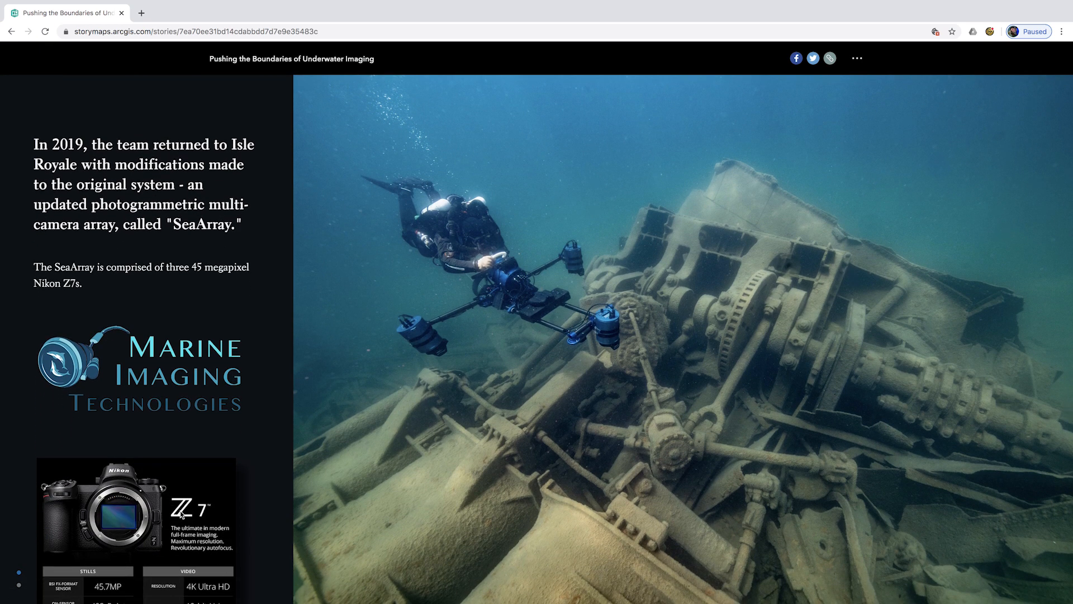
pyautogui.scroll(-3, 182, 513)
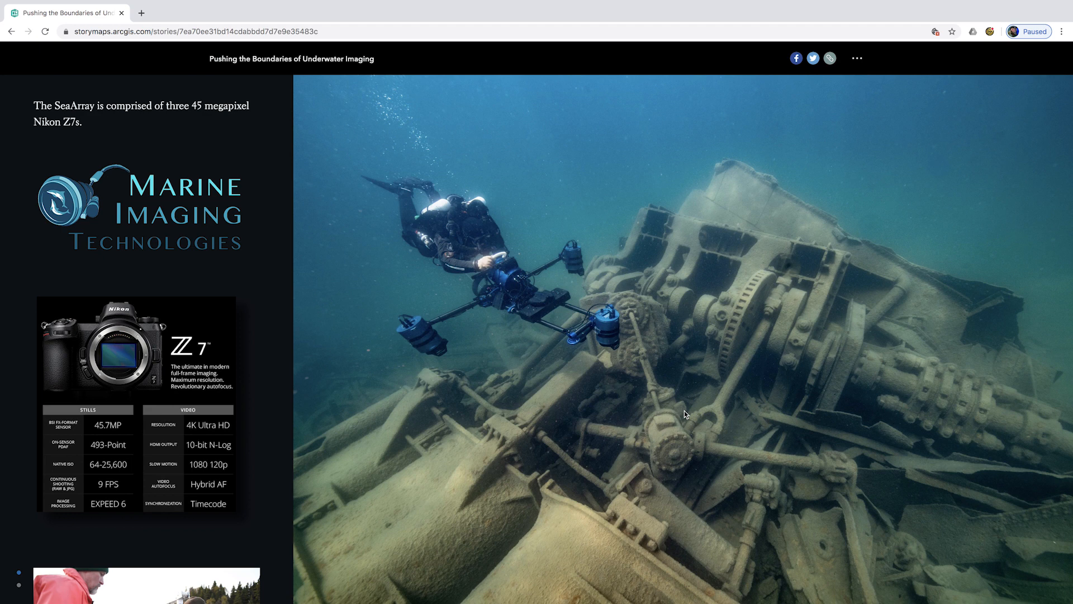
pyautogui.scroll(-1, 684, 412)
pyautogui.scroll(-1, 571, 418)
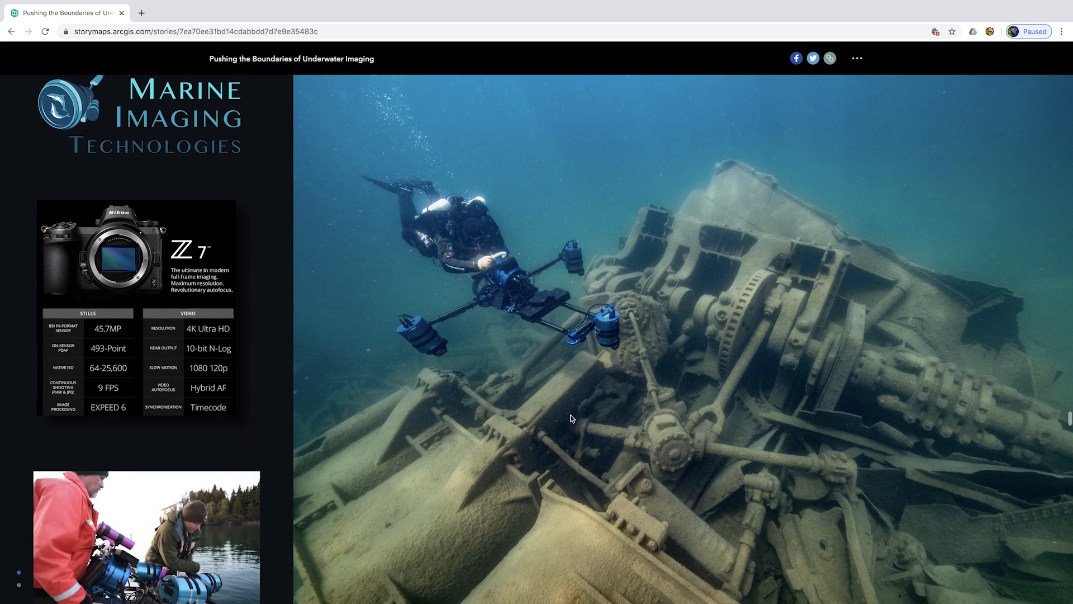
pyautogui.scroll(-3, 643, 347)
pyautogui.scroll(-5, 642, 347)
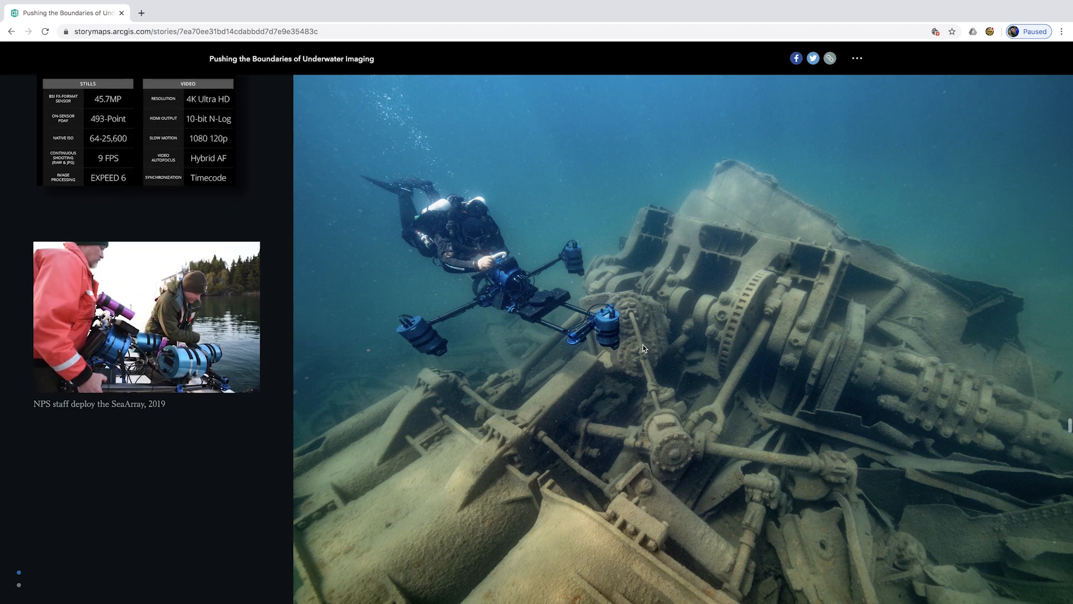
pyautogui.scroll(-8, 642, 347)
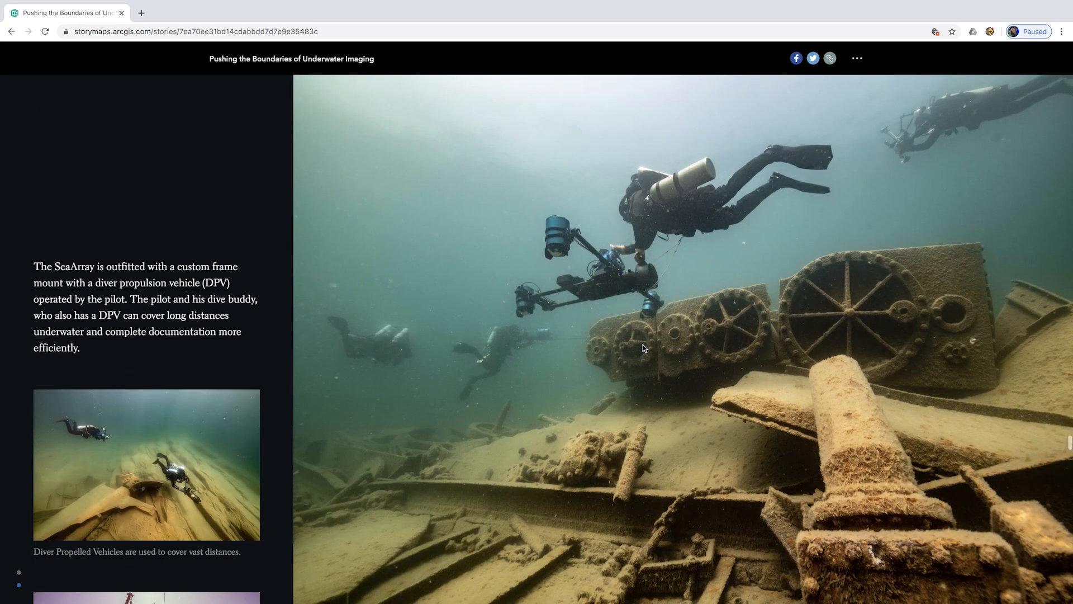
pyautogui.scroll(-10, 643, 347)
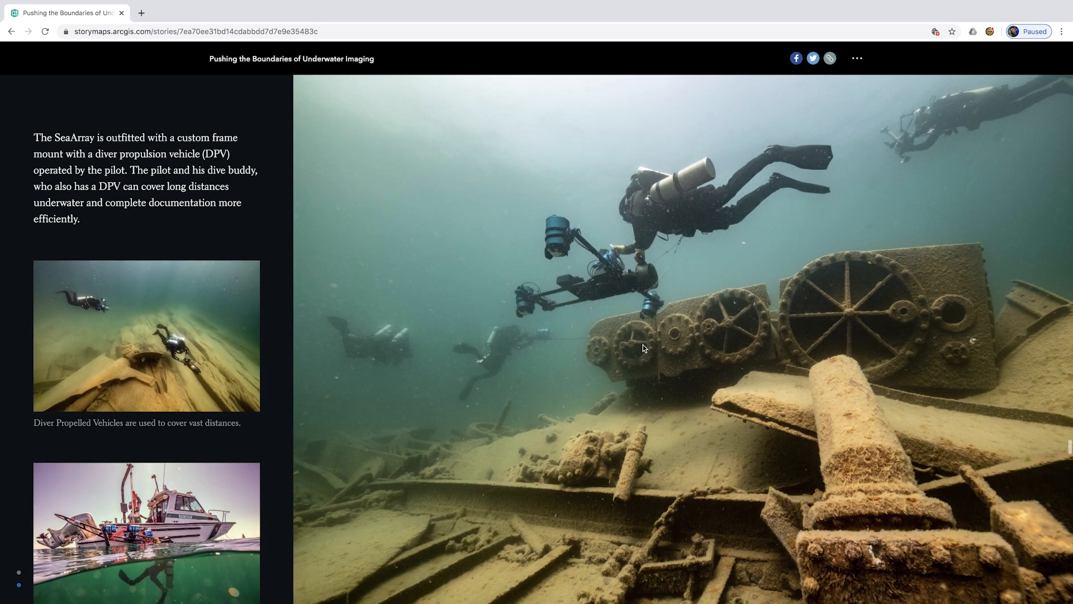
pyautogui.scroll(-10, 643, 347)
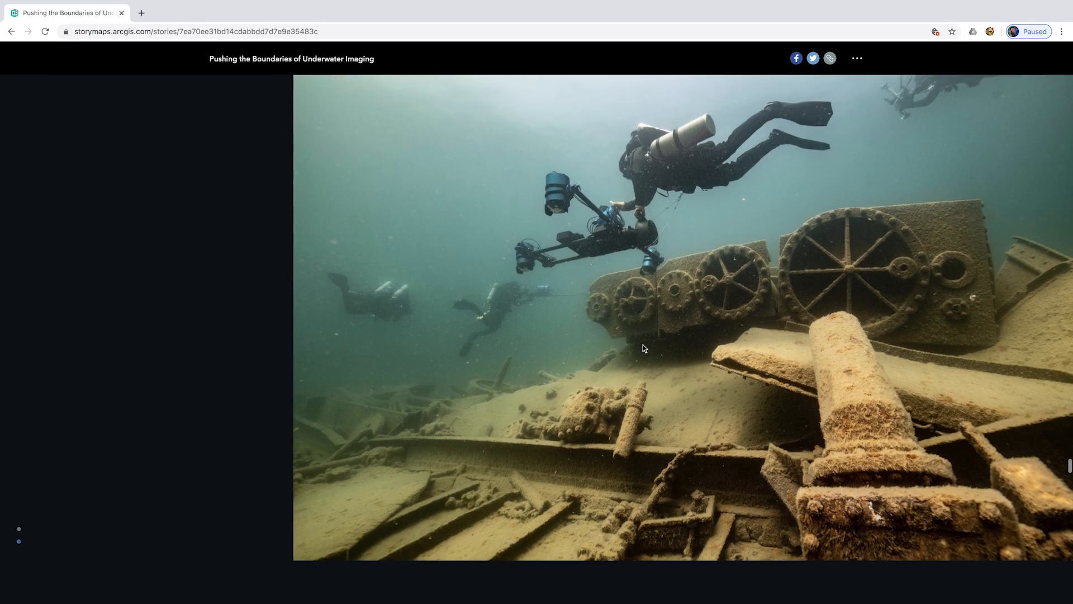
pyautogui.scroll(-7, 643, 347)
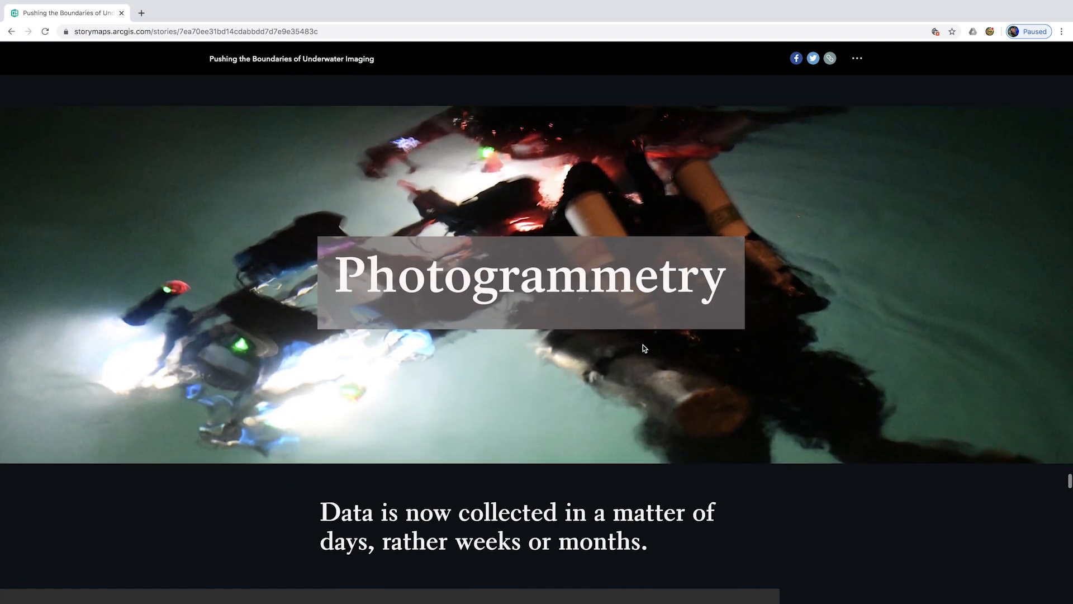
pyautogui.scroll(-5, 643, 348)
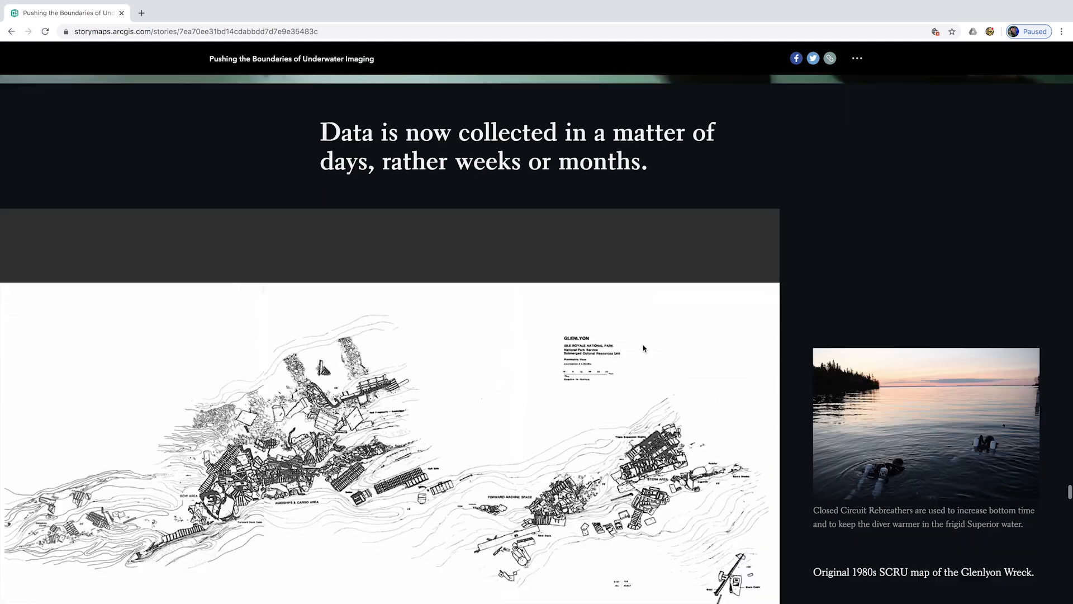
pyautogui.scroll(-10, 644, 348)
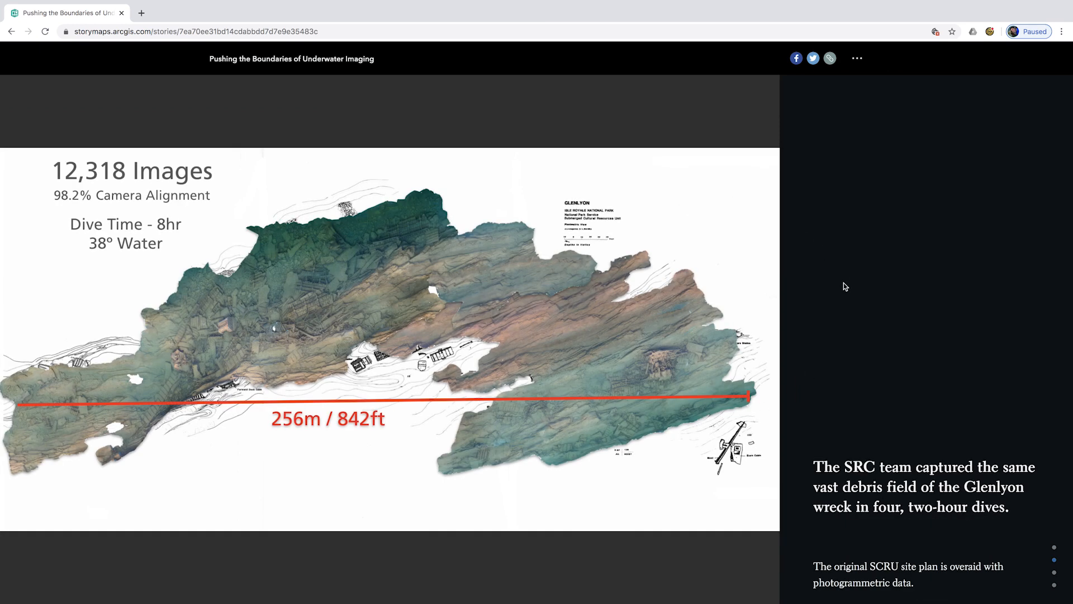
pyautogui.scroll(-4, 843, 282)
pyautogui.scroll(-8, 843, 283)
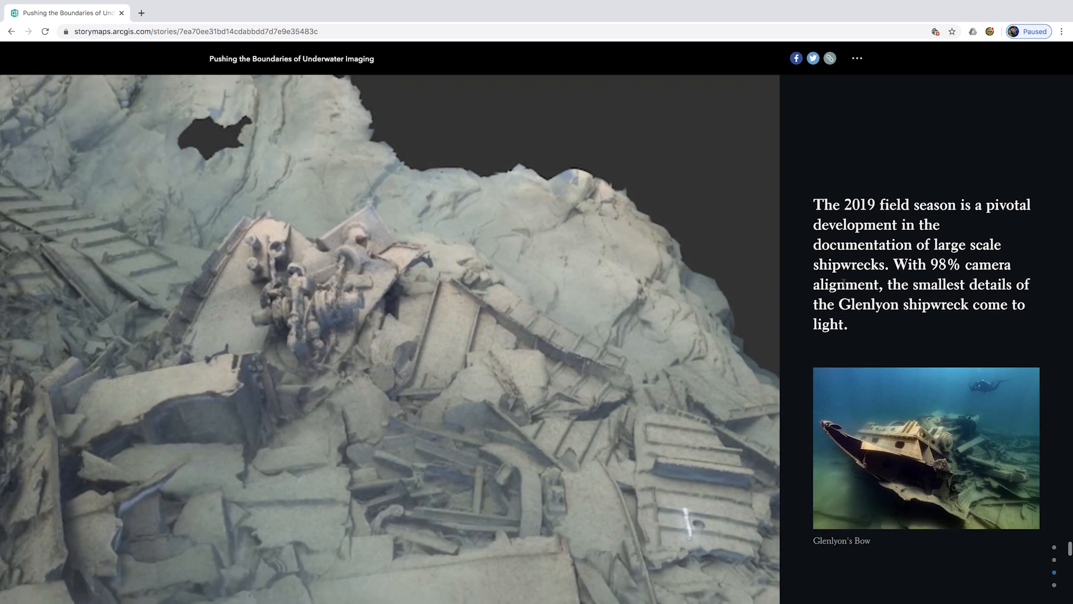
pyautogui.scroll(-4, 375, 334)
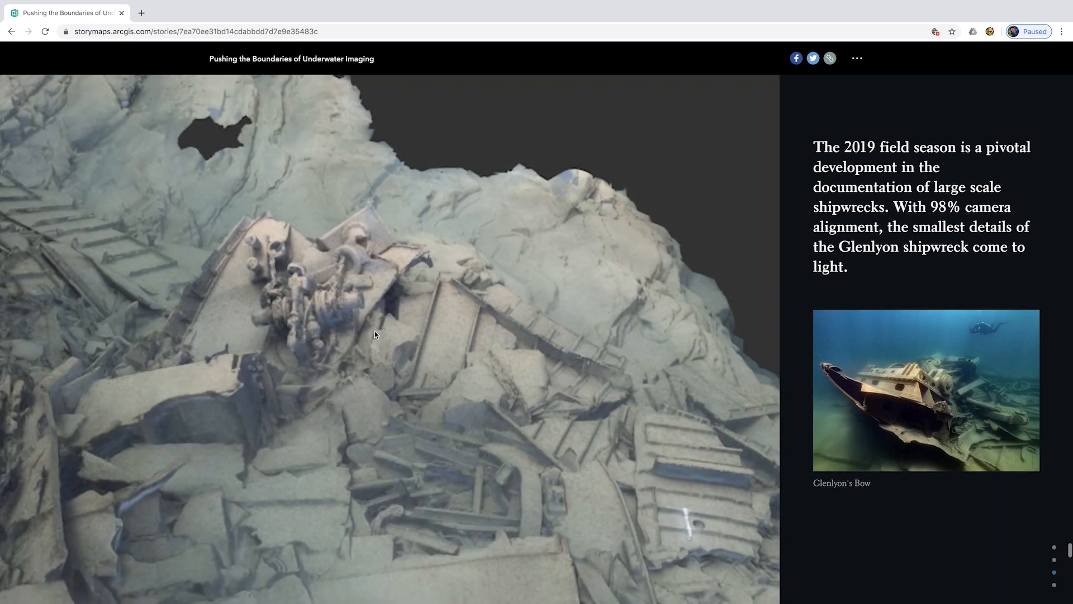
pyautogui.scroll(-10, 833, 433)
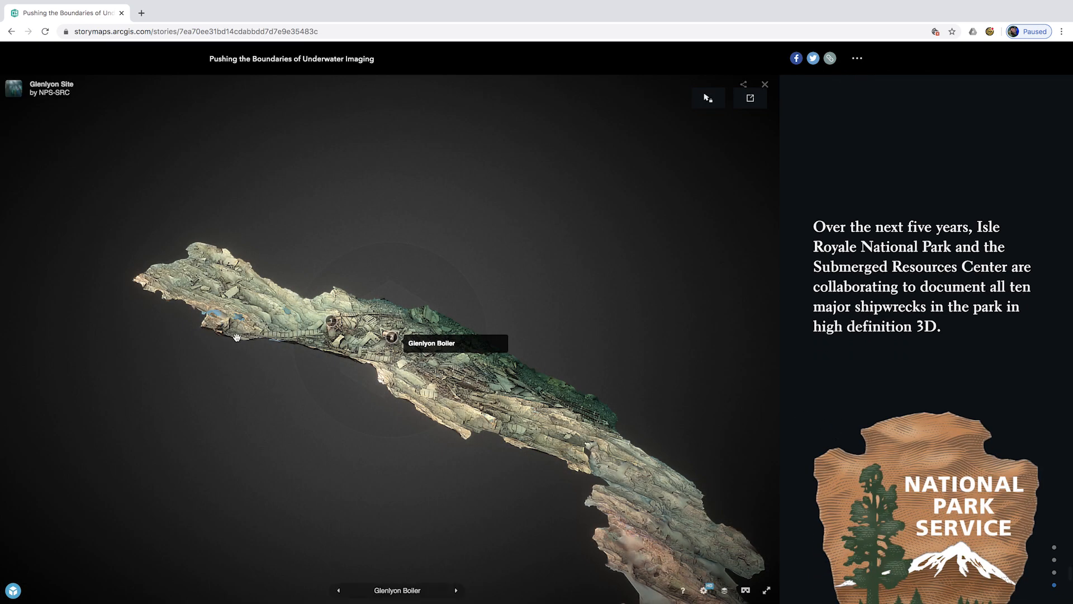
# - Zoom in and out around the Glenlyon boiler and orbit the wreck model to a new angle
pyautogui.scroll(3, 414, 370)
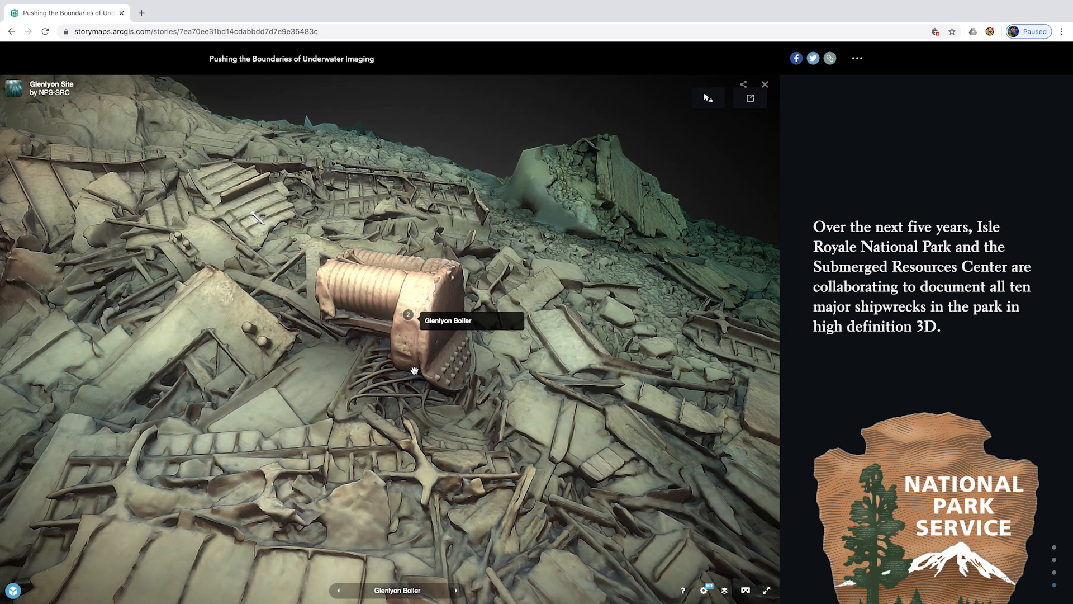
pyautogui.scroll(-8, 414, 370)
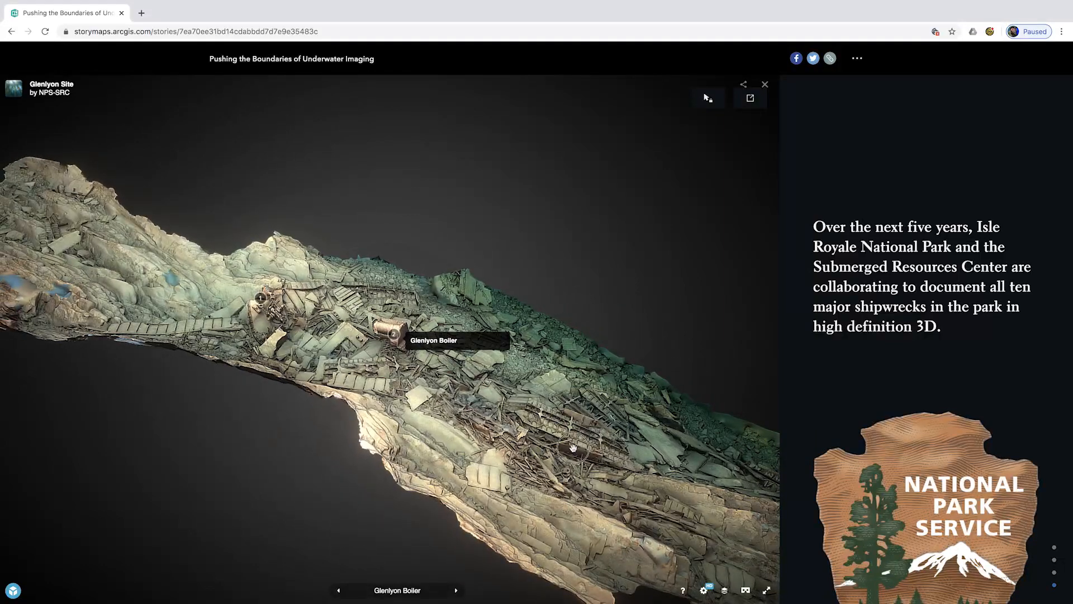
pyautogui.moveTo(572, 447)
pyautogui.mouseDown()
pyautogui.moveTo(455, 432)
pyautogui.moveTo(673, 434)
pyautogui.moveTo(625, 447)
pyautogui.moveTo(583, 433)
pyautogui.moveTo(614, 503)
pyautogui.moveTo(549, 465)
pyautogui.moveTo(601, 462)
pyautogui.moveTo(626, 492)
pyautogui.moveTo(598, 537)
pyautogui.moveTo(610, 512)
pyautogui.mouseUp()
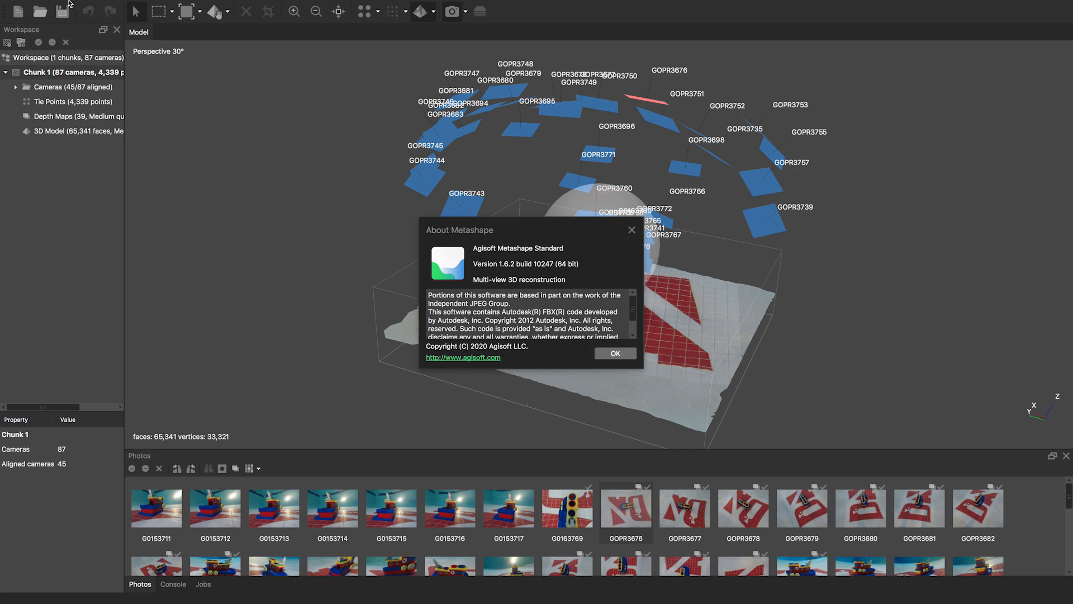
# - Check the Mac's About This Mac details, close it, and dismiss the About Metashape window
pyautogui.click(13, 5)
pyautogui.click(19, 22)
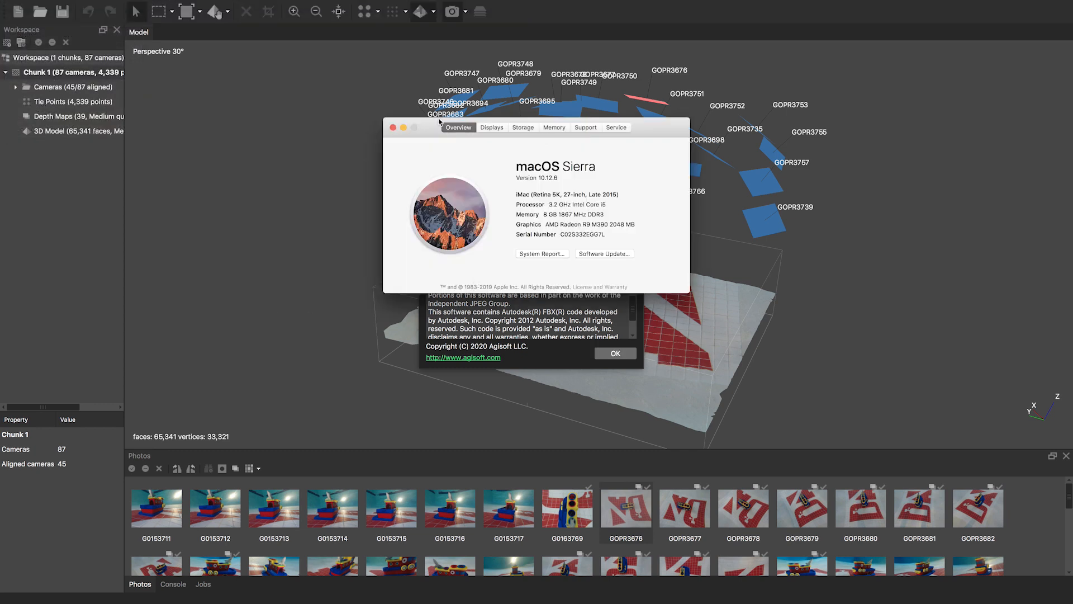
pyautogui.moveTo(423, 126); pyautogui.dragTo(252, 63)
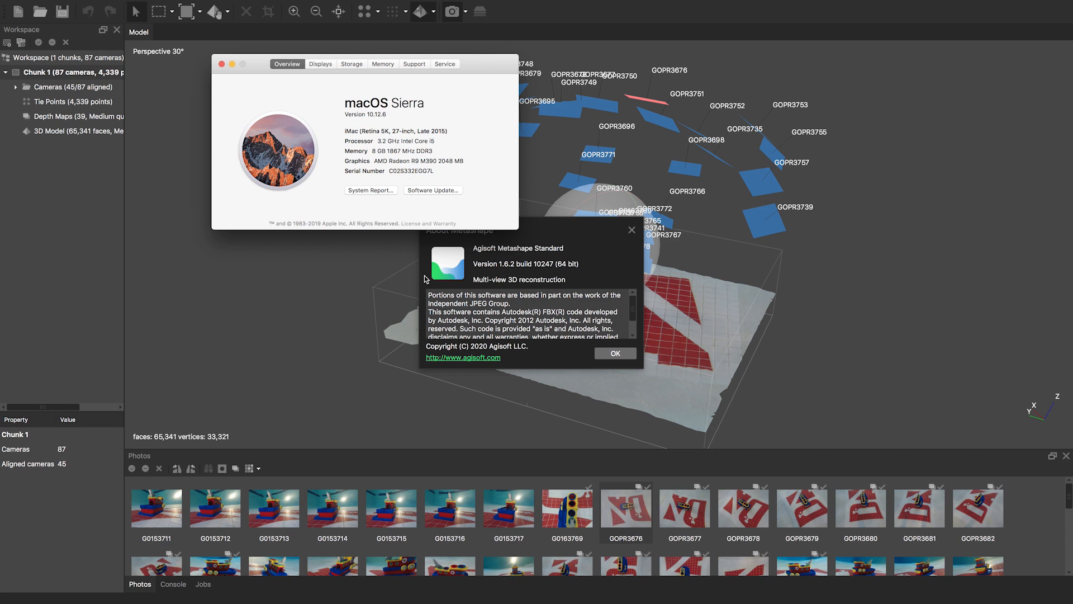
pyautogui.click(222, 66)
pyautogui.click(616, 354)
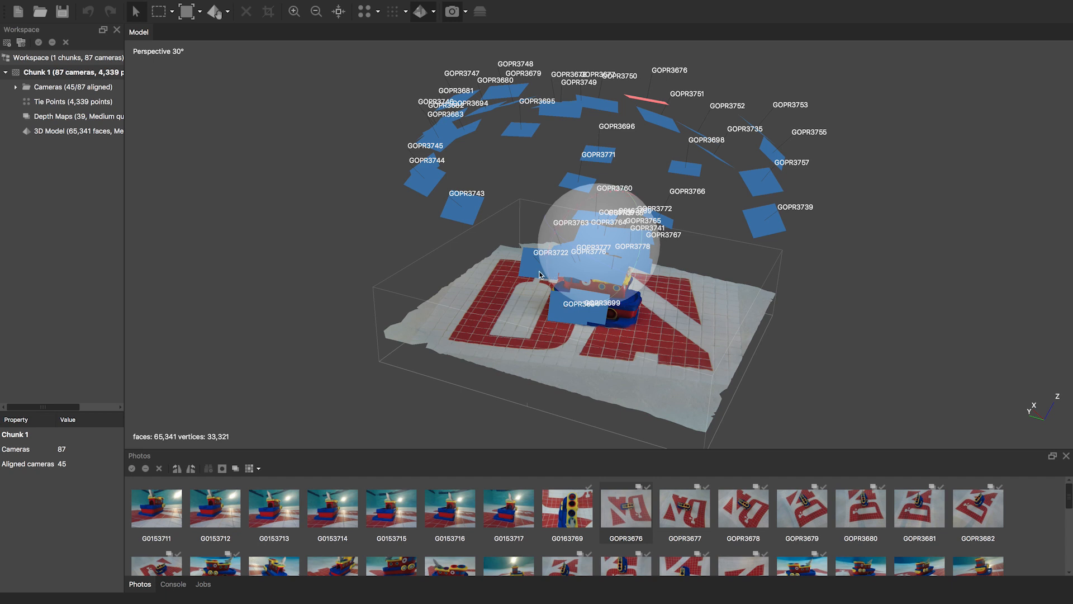
# - Enlarge the Photos pane and open photo GOPR3695 in its own tab
pyautogui.click(488, 448)
pyautogui.moveTo(488, 447); pyautogui.dragTo(478, 313)
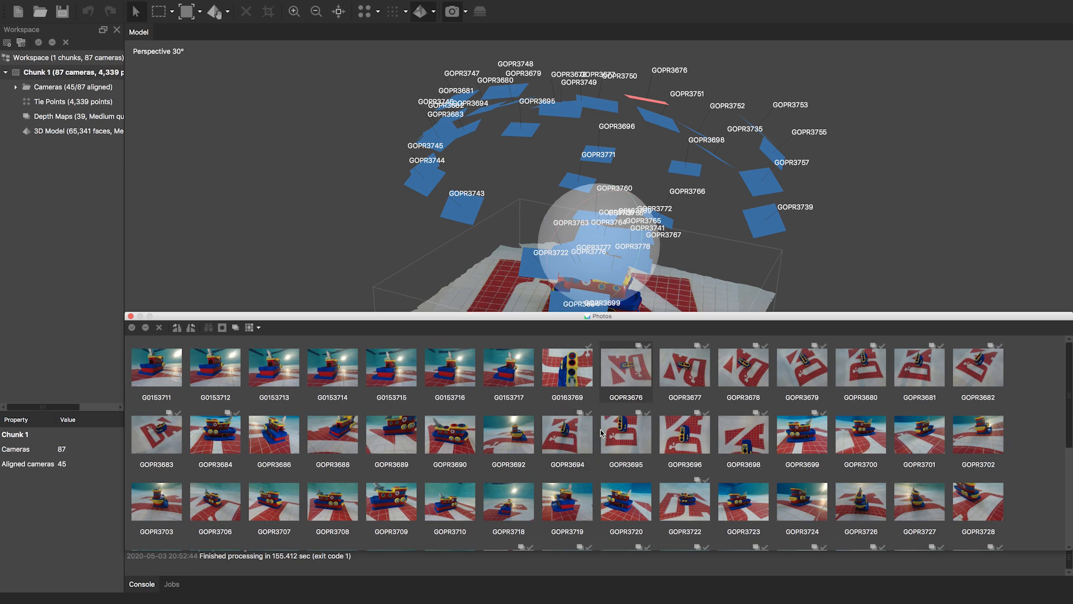
pyautogui.doubleClick(638, 438)
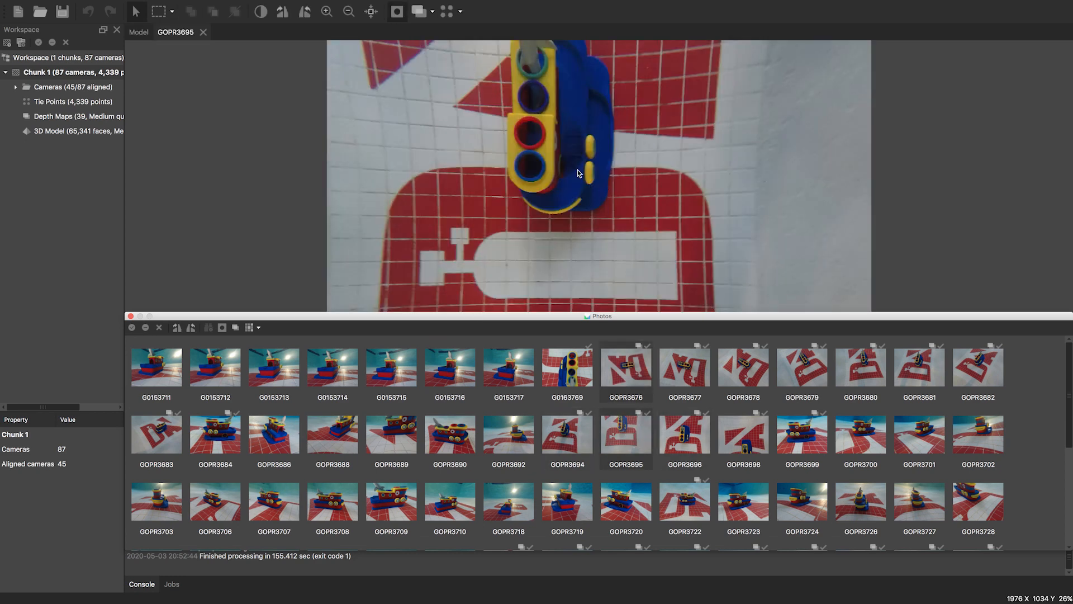
# - View GOPR3695's feature matches with GOPR3696, then close the matches window and Photos pane
pyautogui.rightClick(631, 435)
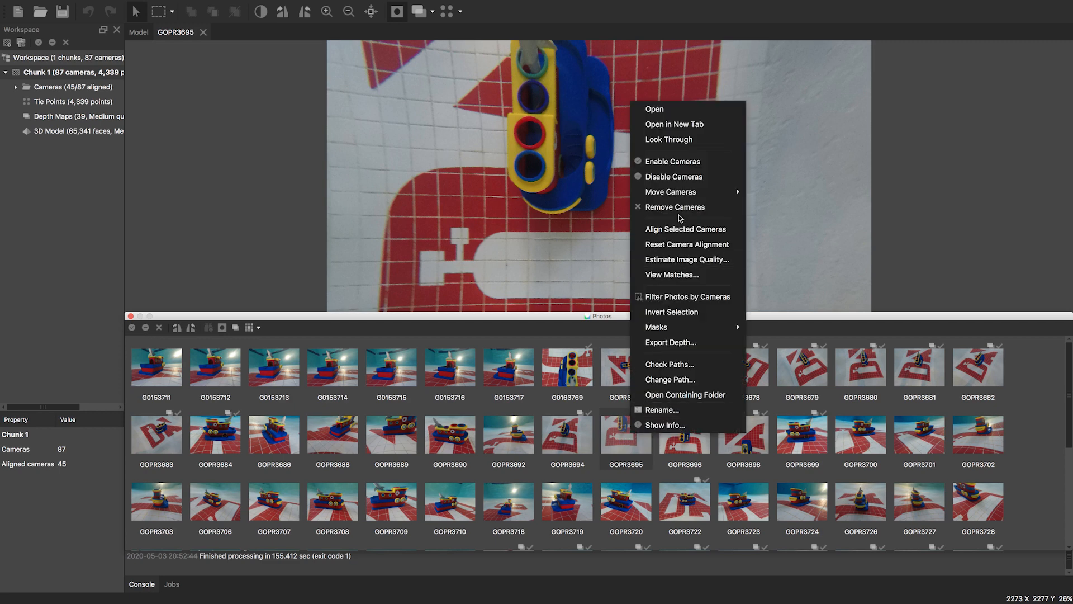
pyautogui.click(672, 277)
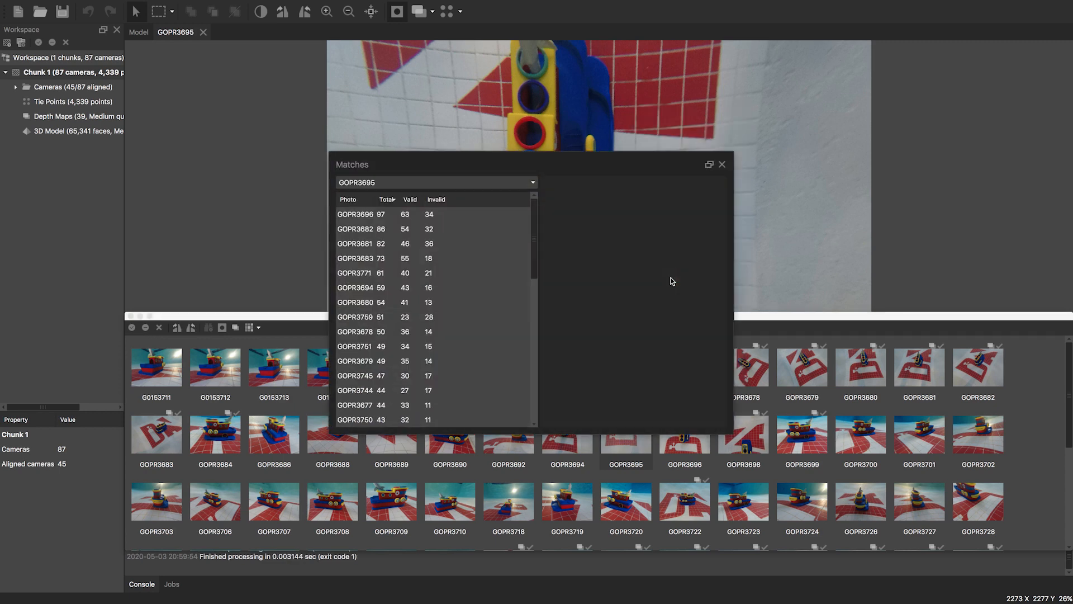
pyautogui.click(361, 216)
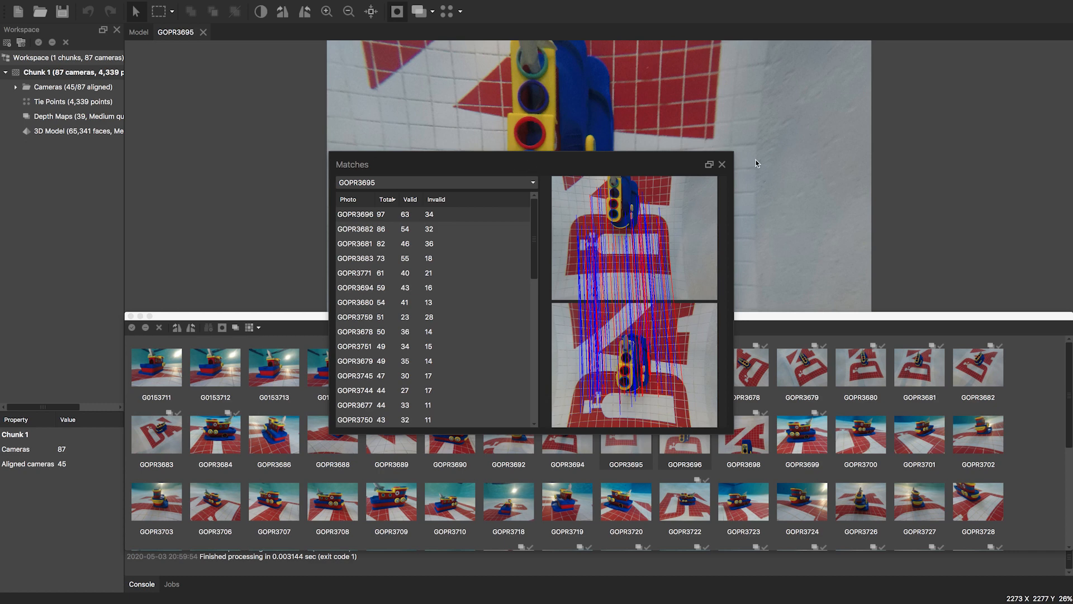
pyautogui.click(723, 165)
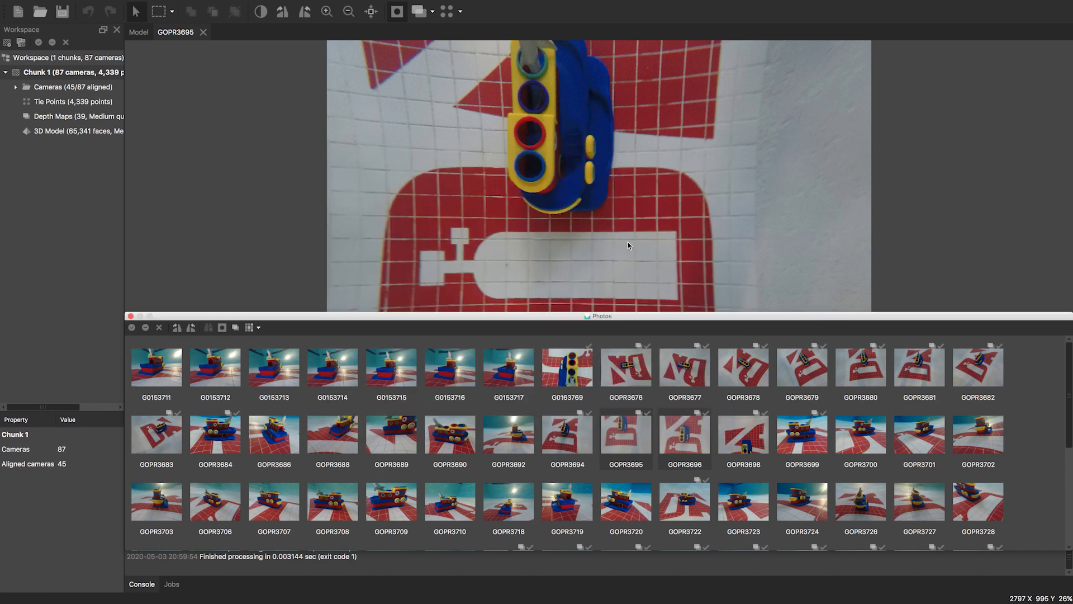
pyautogui.click(132, 317)
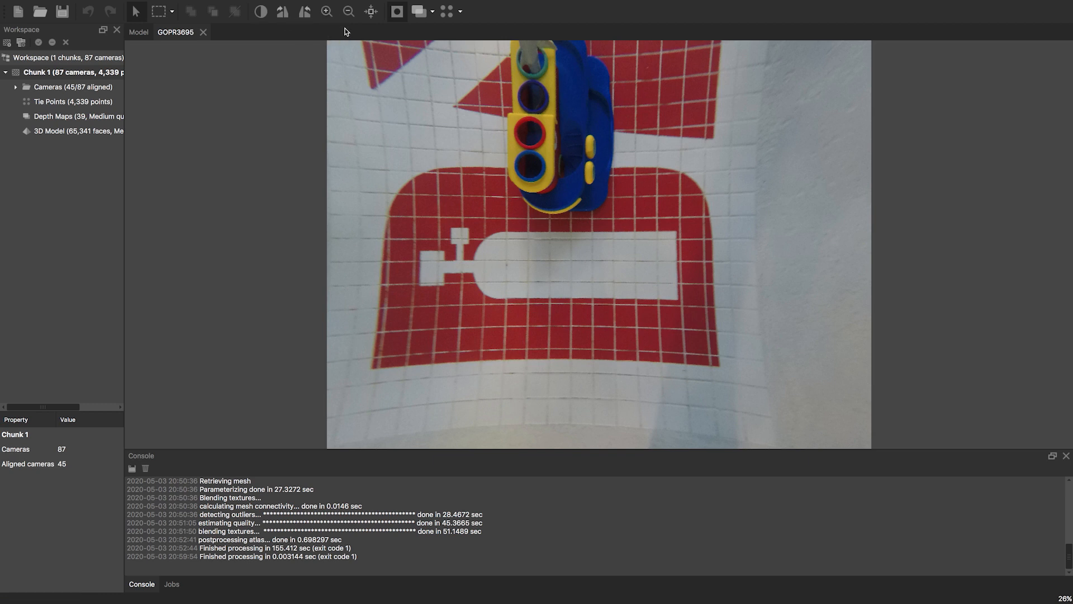
# - Show the tie points in the 3D view, then the textured model with cameras, orbiting each
pyautogui.doubleClick(69, 102)
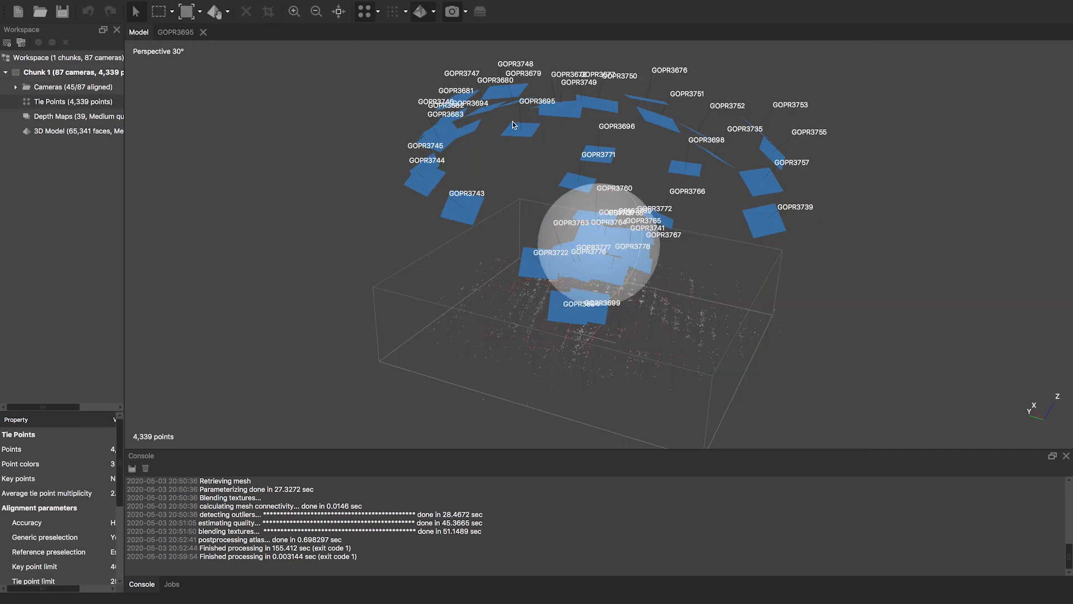
pyautogui.moveTo(528, 139); pyautogui.dragTo(571, 266)
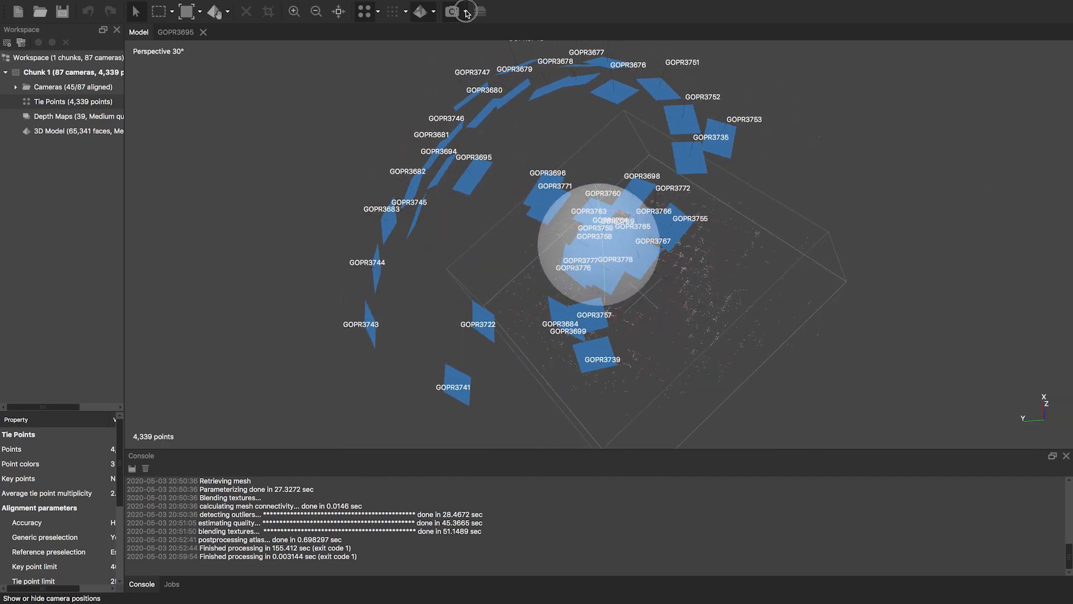
pyautogui.click(420, 11)
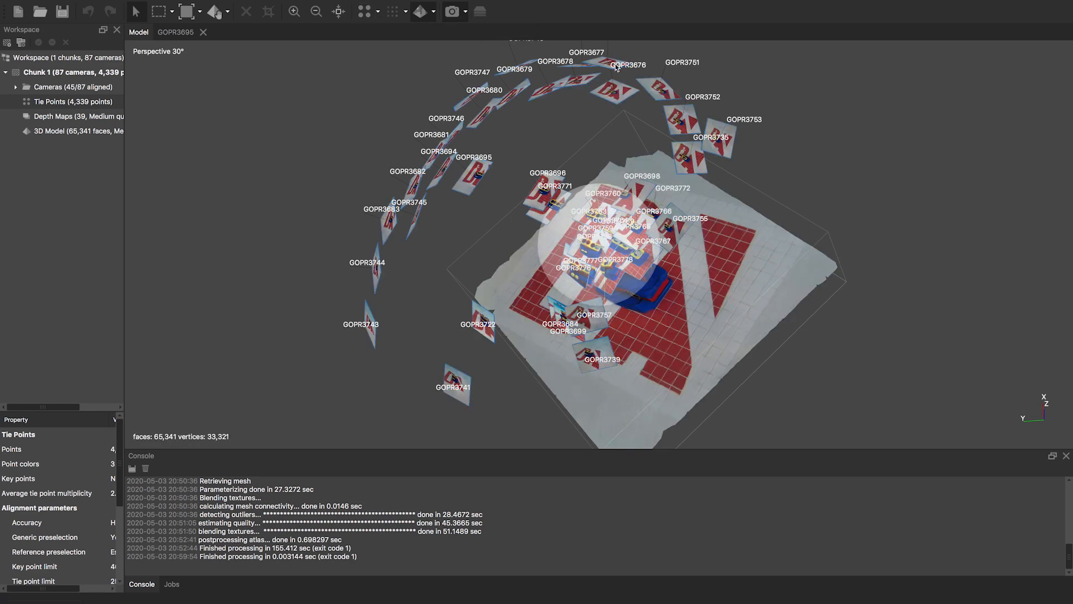
pyautogui.moveTo(585, 243); pyautogui.dragTo(477, 113)
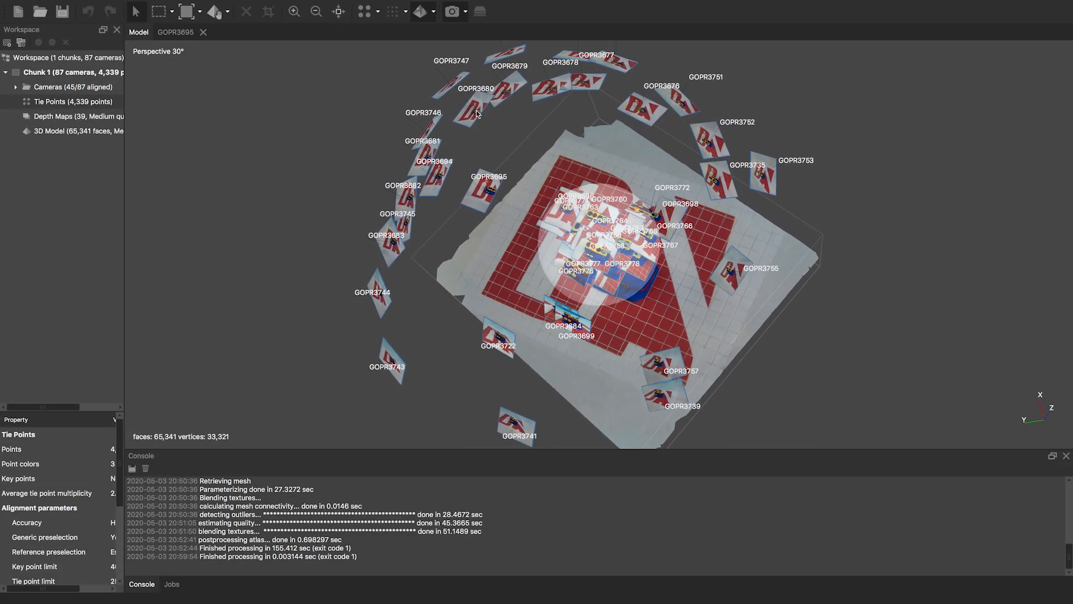
# - Set cameras to plain planes, hide them, and view the tie-point cloud from side and top
pyautogui.click(465, 11)
pyautogui.click(468, 33)
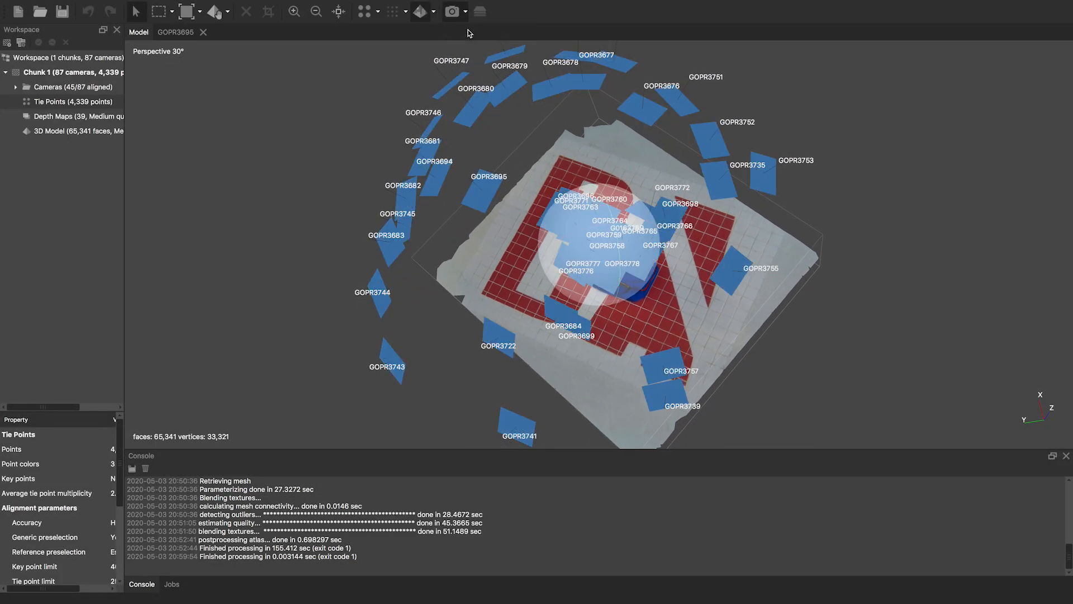
pyautogui.click(454, 13)
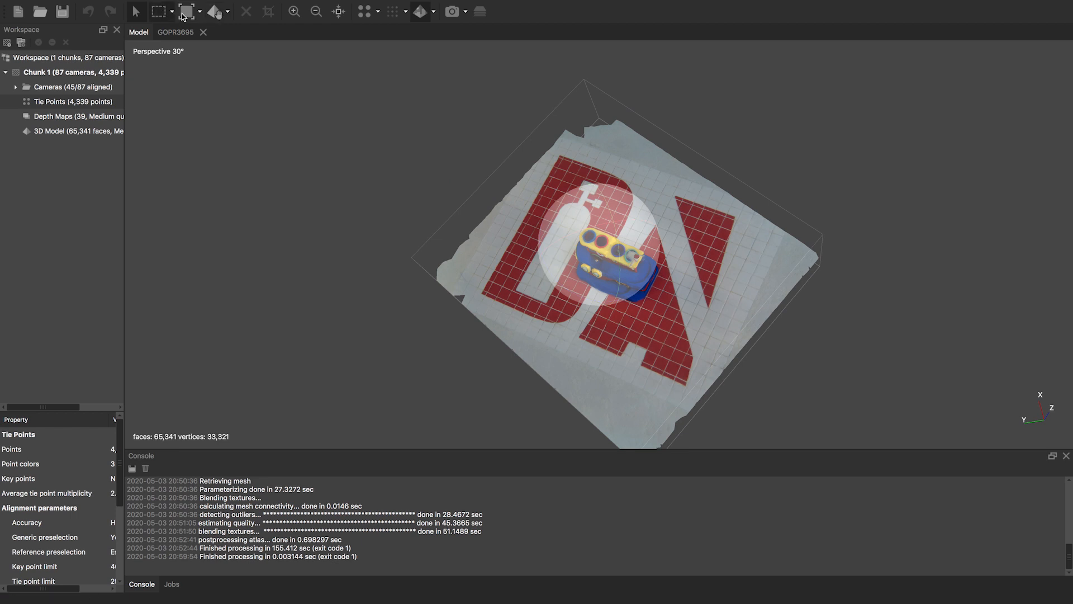
pyautogui.click(365, 11)
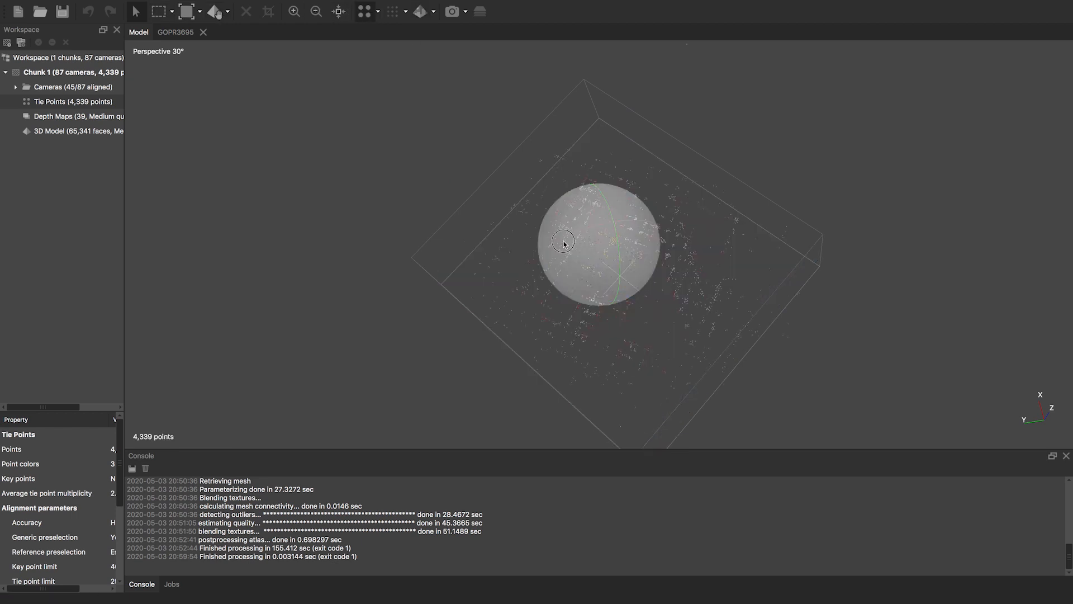
pyautogui.moveTo(563, 243); pyautogui.dragTo(547, 205)
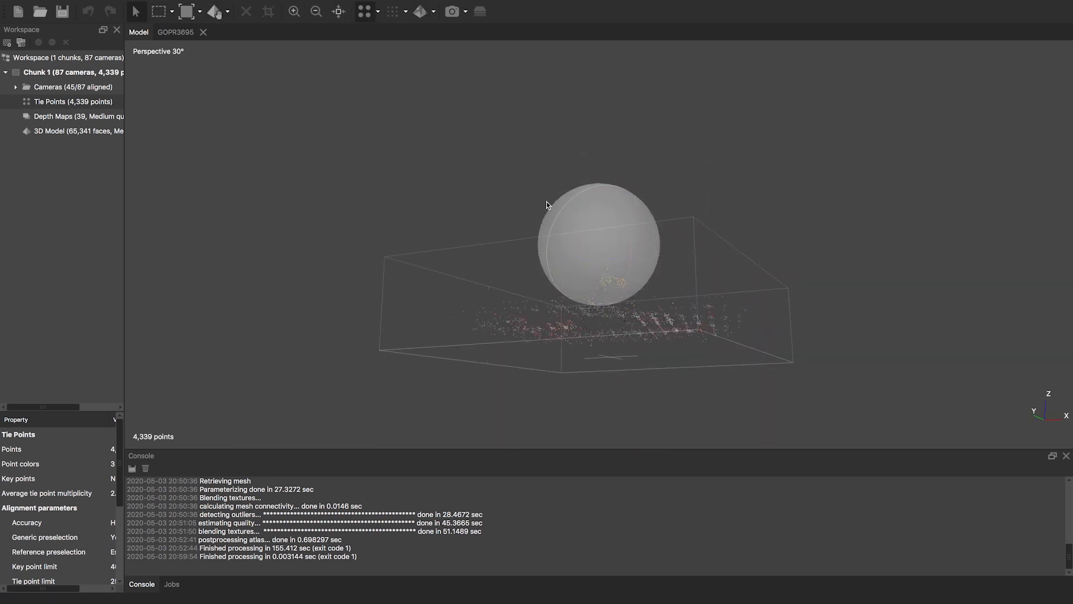
pyautogui.moveTo(586, 258); pyautogui.dragTo(539, 226)
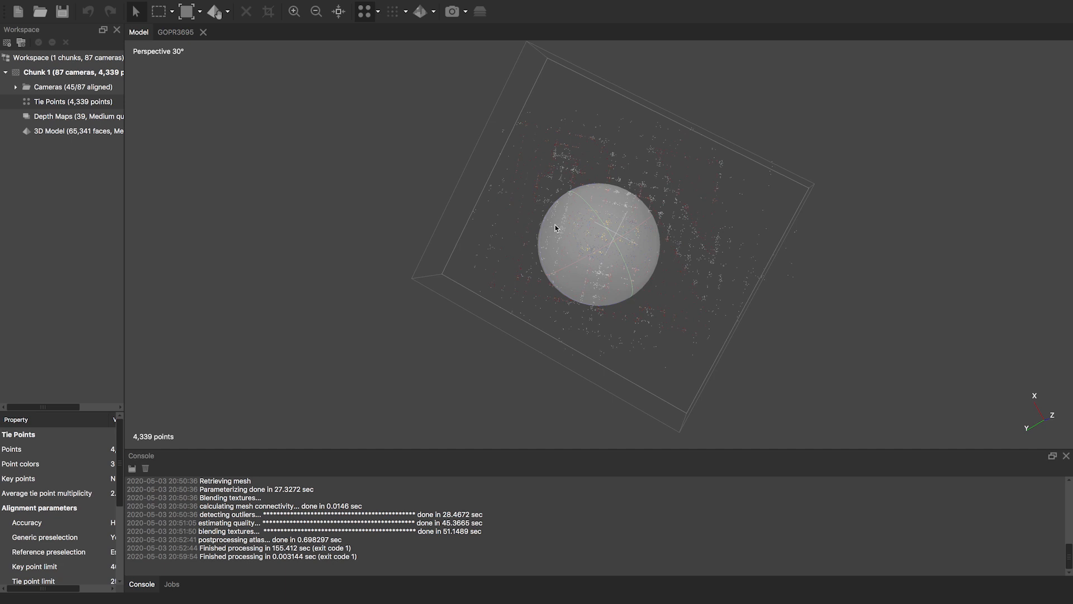
# - Display the model as a wireframe mesh and inspect it from oblique and top-down views
pyautogui.click(434, 12)
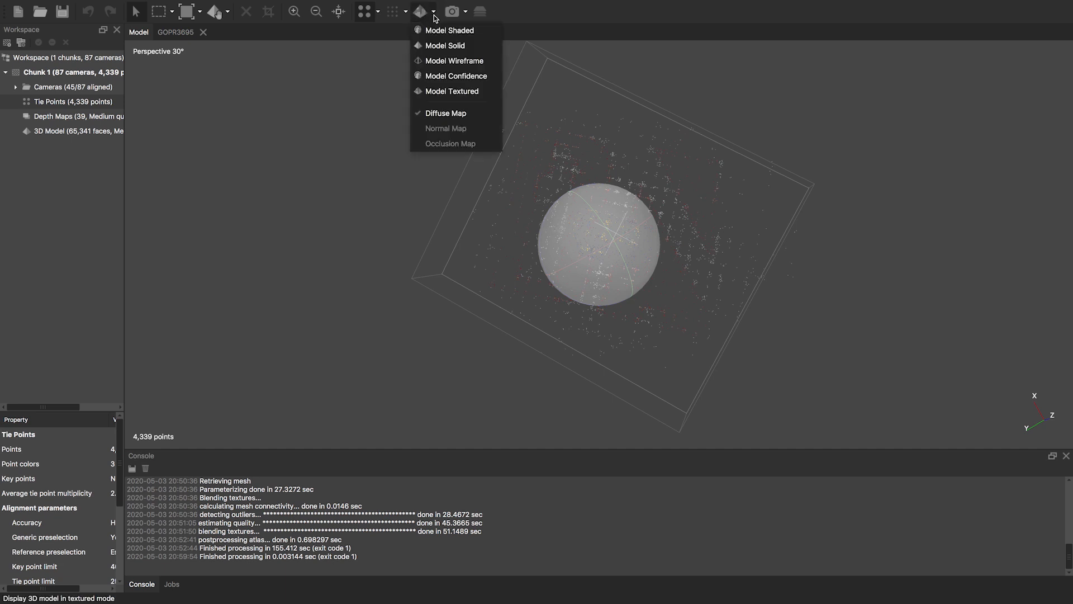
pyautogui.click(439, 63)
pyautogui.moveTo(594, 285); pyautogui.dragTo(596, 220)
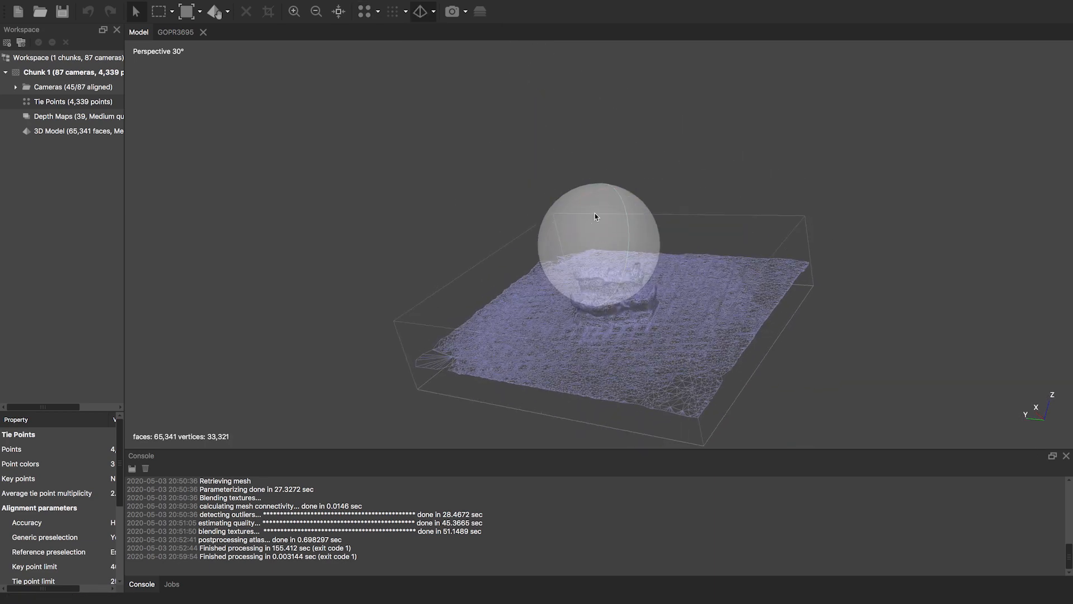
pyautogui.scroll(10, 594, 249)
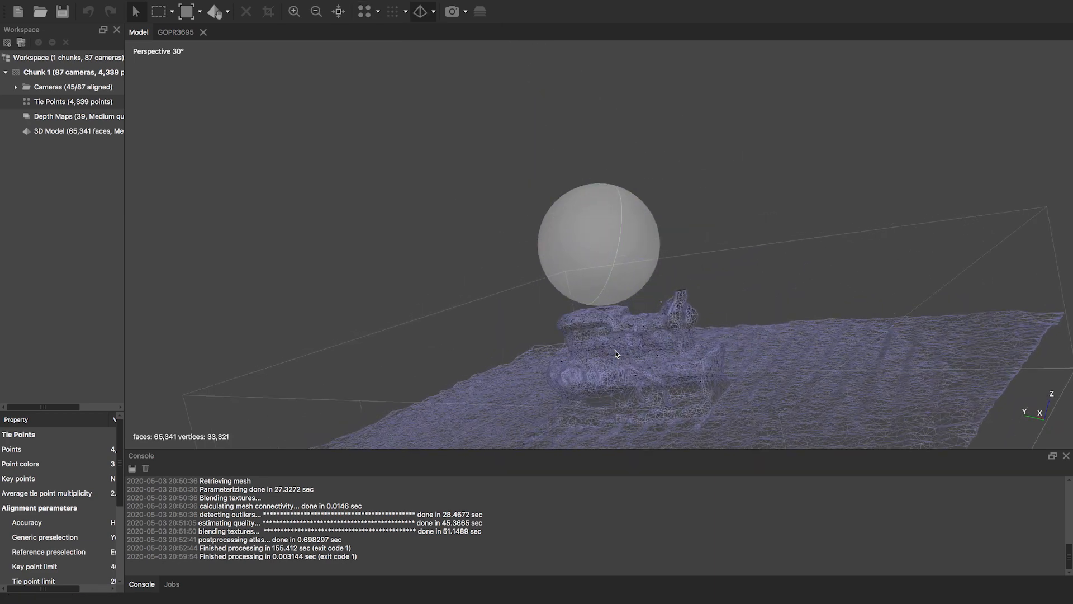
pyautogui.moveTo(585, 217); pyautogui.dragTo(575, 430)
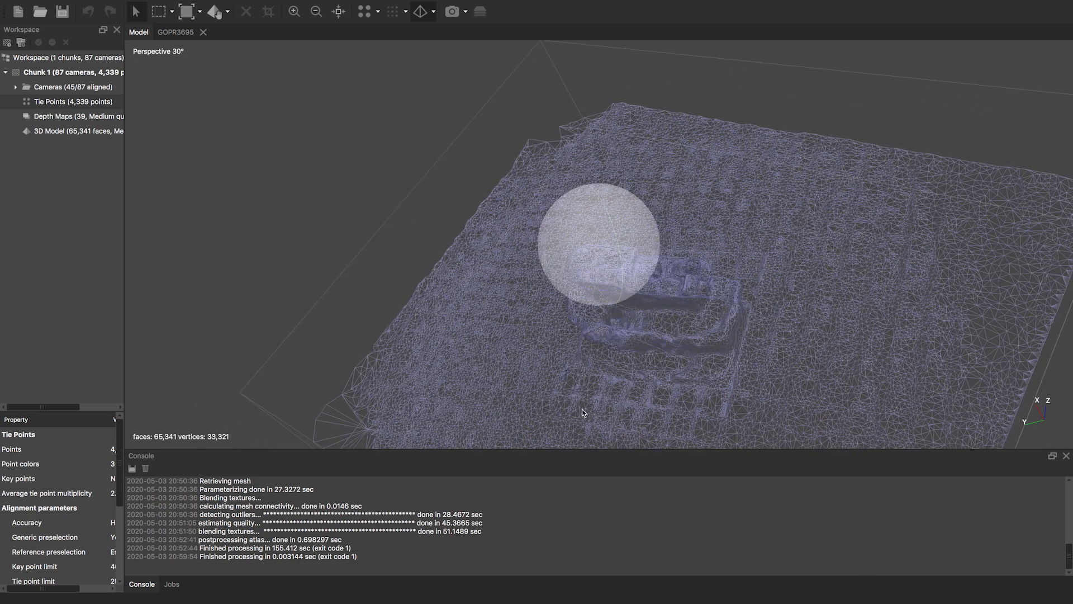
pyautogui.scroll(-5, 595, 269)
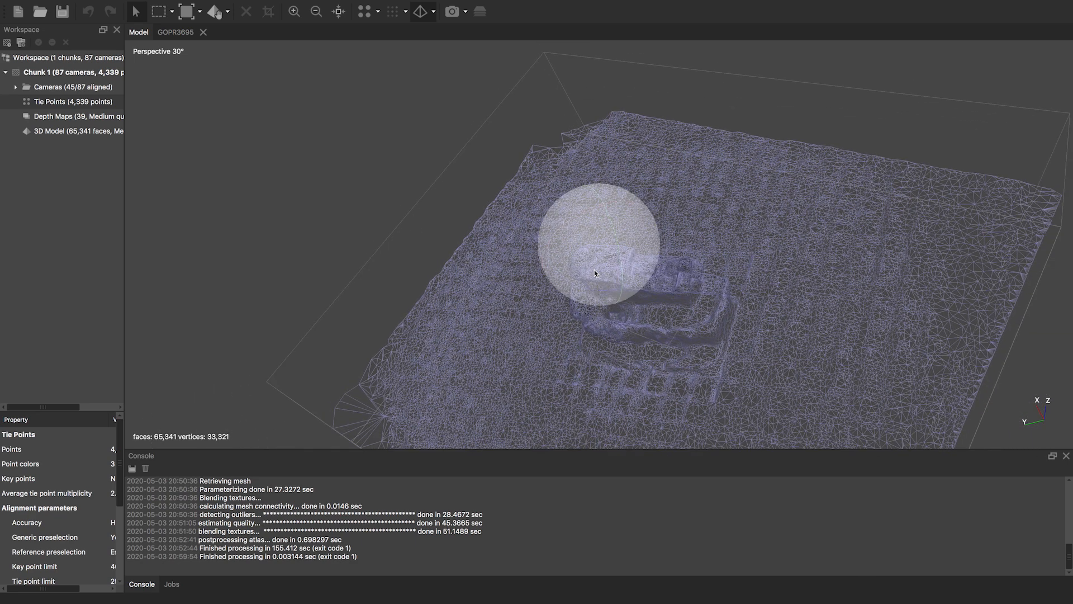
pyautogui.scroll(-3, 594, 269)
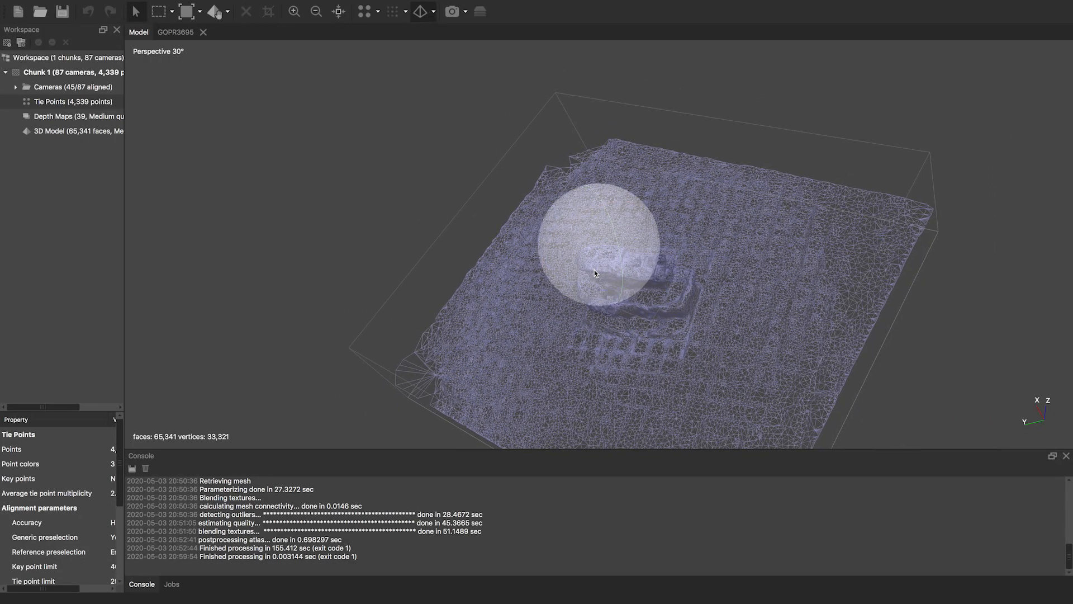
# - Switch to Model Textured and rotate the toy boat to a new angle
pyautogui.click(435, 12)
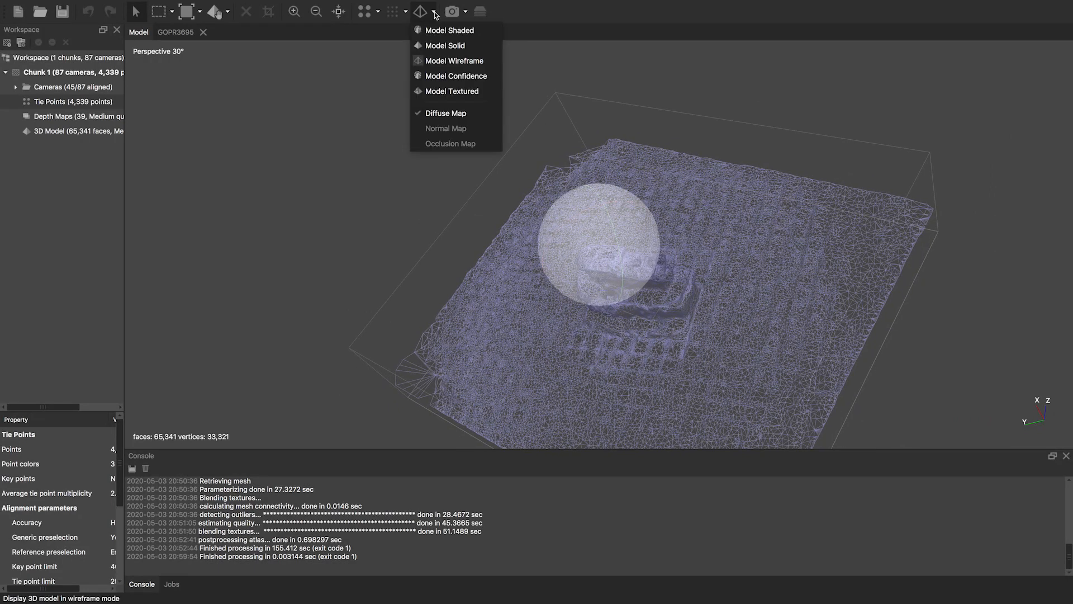
pyautogui.click(455, 95)
pyautogui.moveTo(609, 226); pyautogui.dragTo(589, 254)
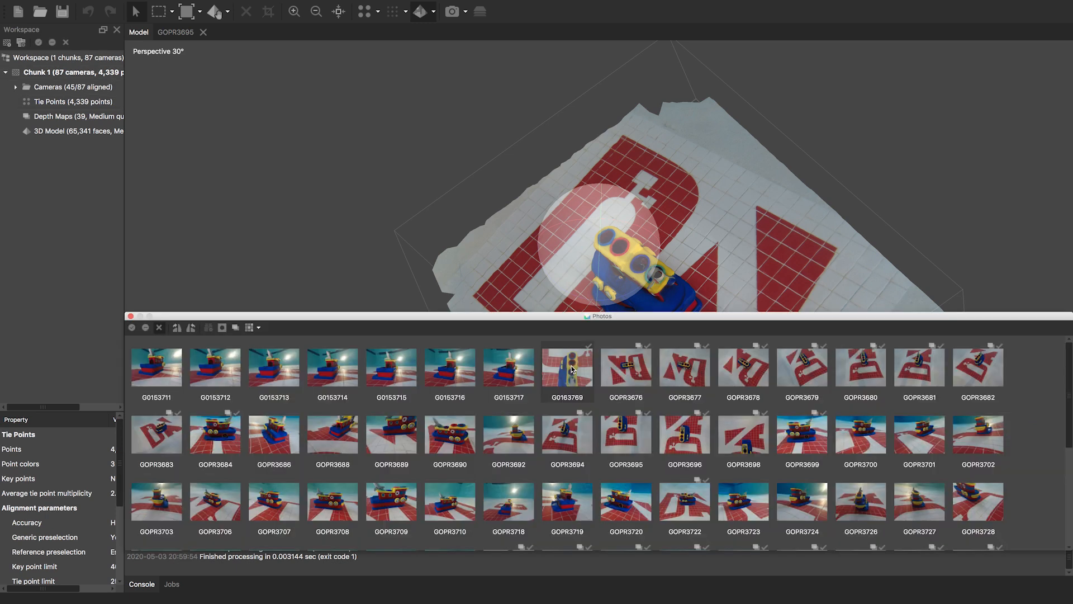
# - Show Info for photo G0163769: 4000x3000, GoPro HERO5 Black, F/2.8, ISO 733
pyautogui.rightClick(572, 368)
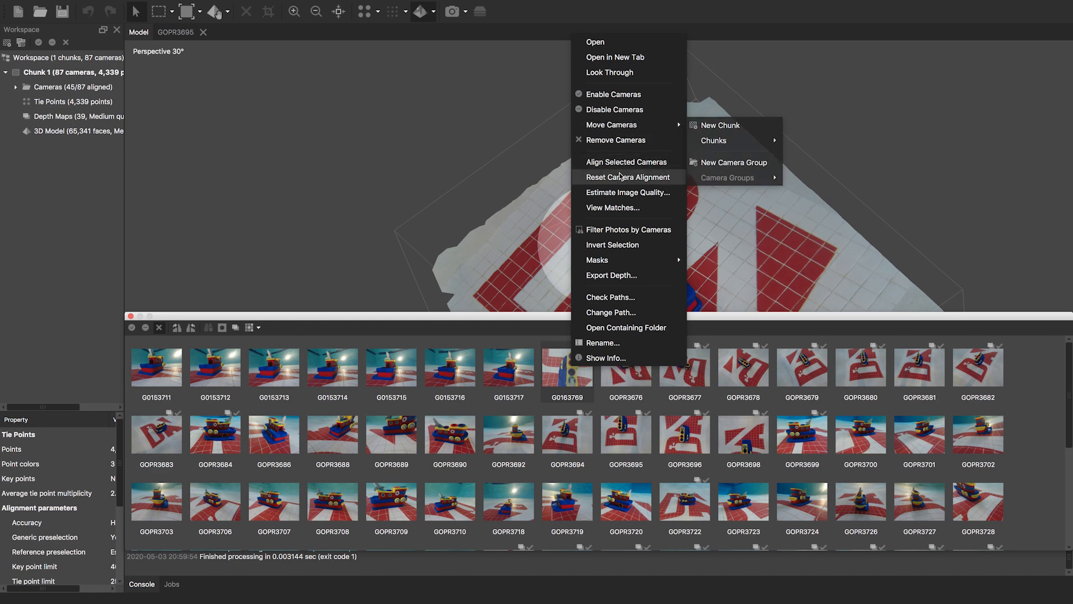
pyautogui.click(608, 359)
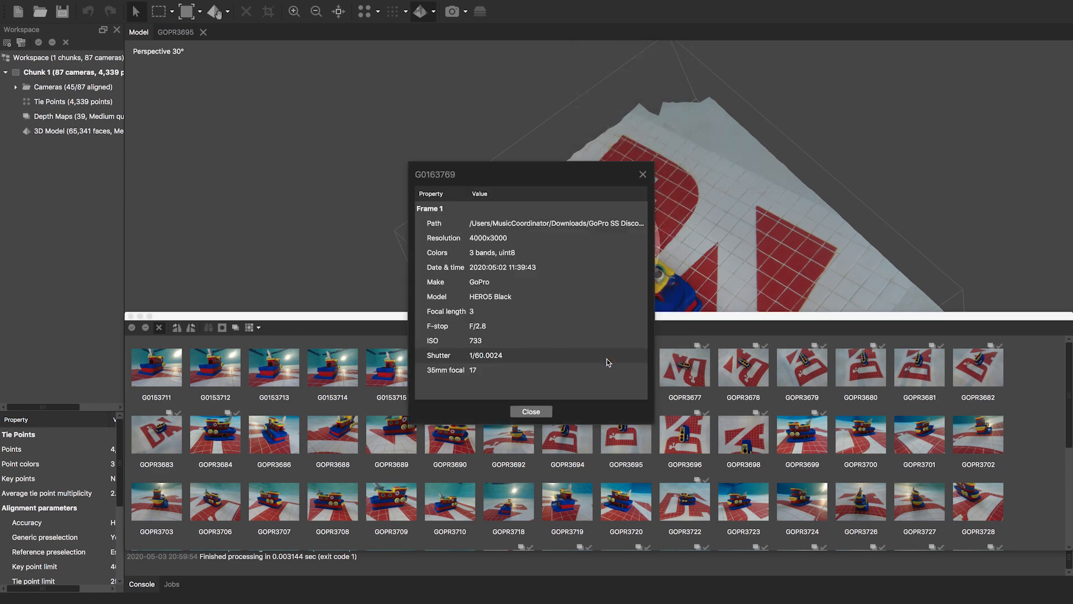
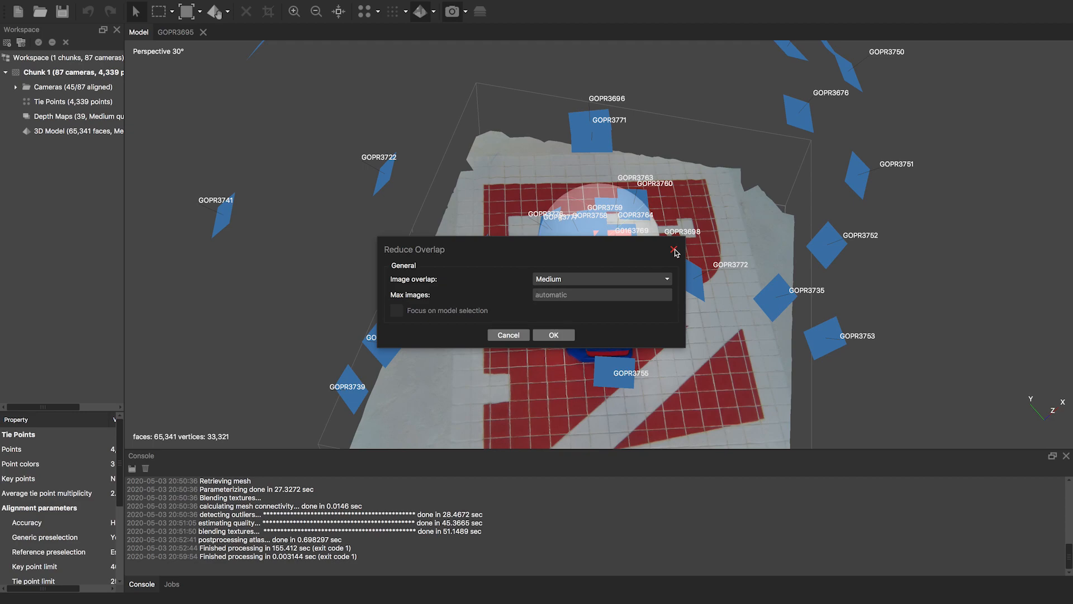
# - Close the Reduce Overlap dialog without applying it, then switch to another desktop
pyautogui.click(674, 250)
pyautogui.hotkey('ctrl', 'Left')
pyautogui.hotkey('ctrl', 'Left')
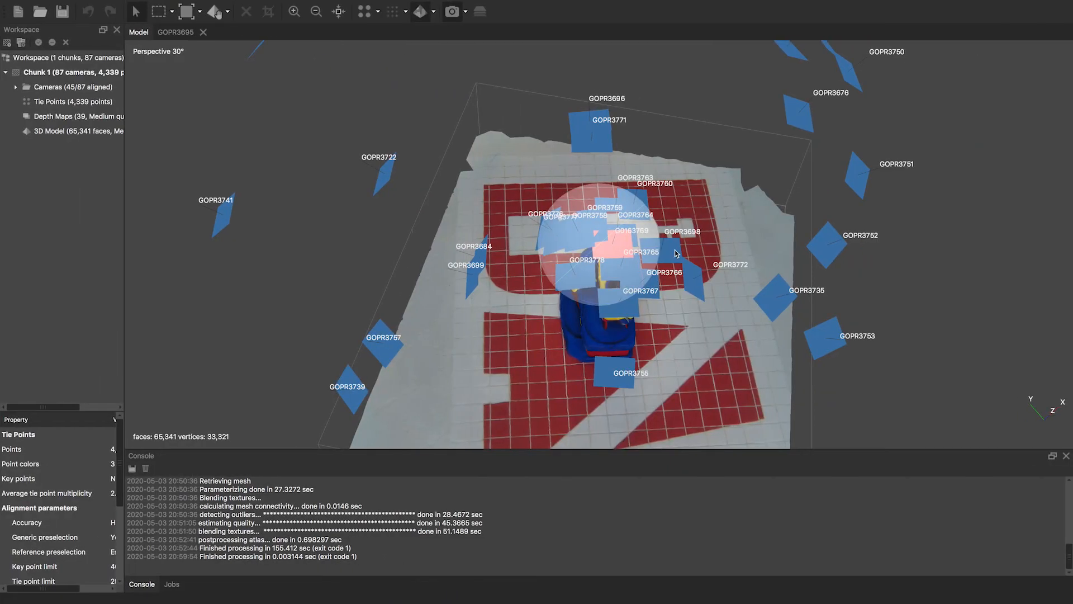
# - Import the video IMG_2974.MOV from Downloads through File > Import > Import Video
pyautogui.click(85, 6)
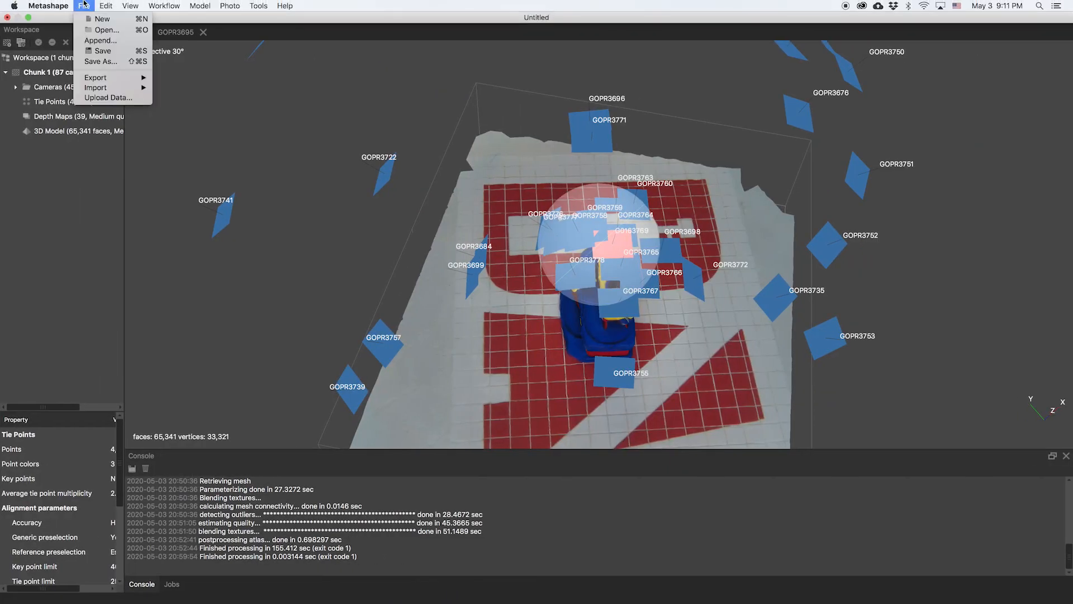
pyautogui.moveTo(106, 88)
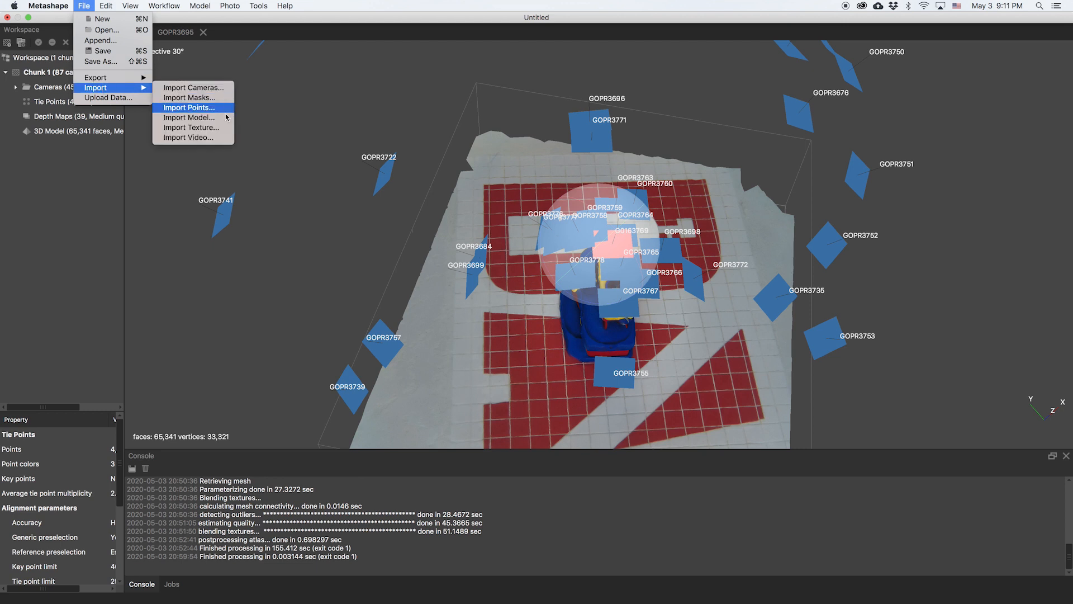
pyautogui.click(215, 139)
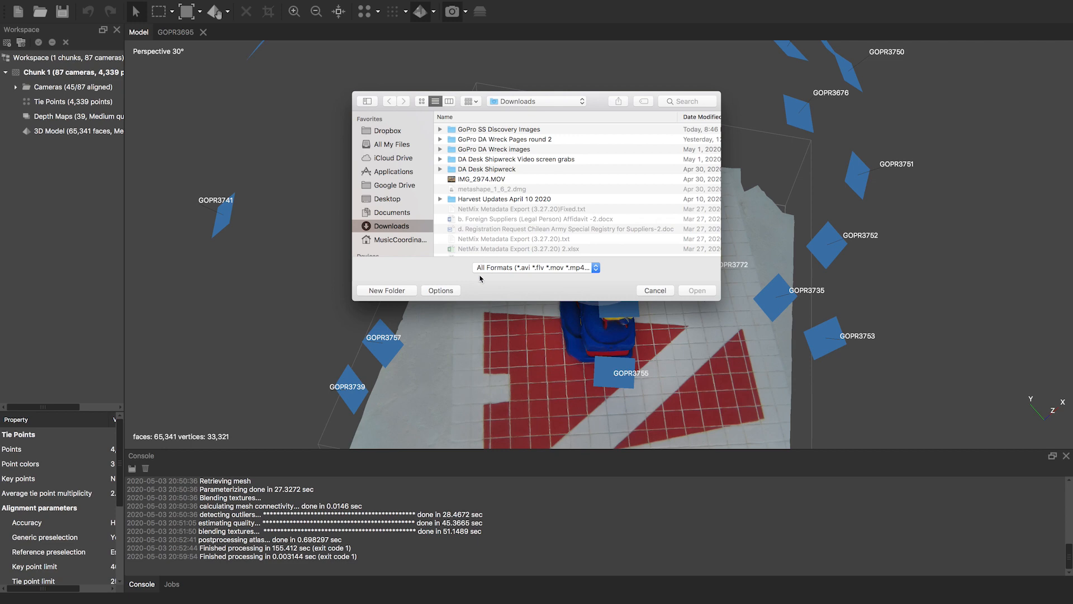
pyautogui.click(486, 180)
pyautogui.click(697, 290)
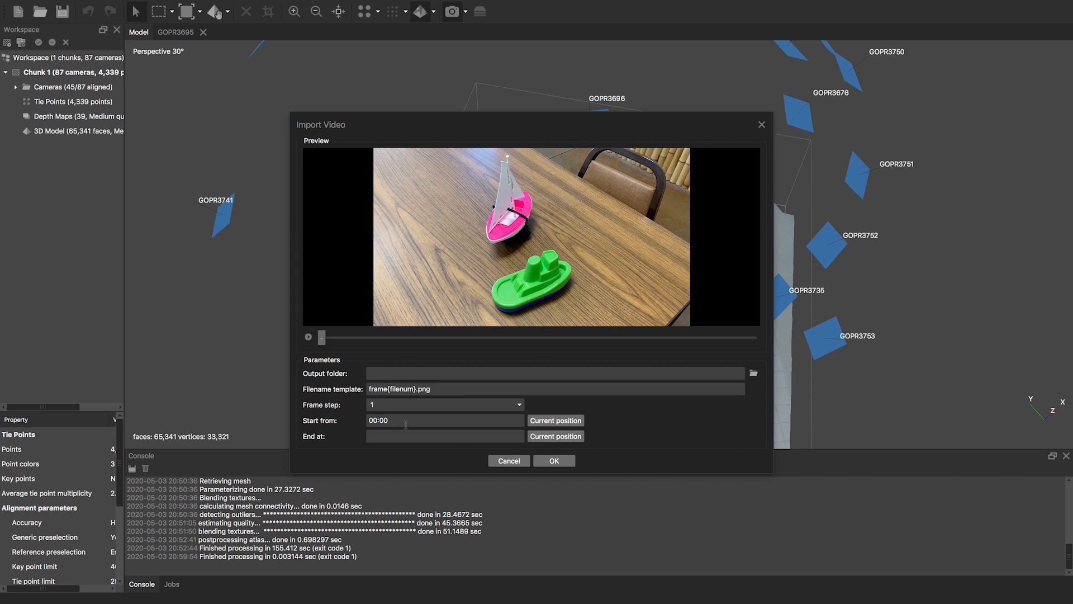
# - Review the Frame step presets (Large, Medium, Small, Custom) and leave the frame step at 1
pyautogui.click(519, 405)
pyautogui.click(519, 406)
pyautogui.click(520, 406)
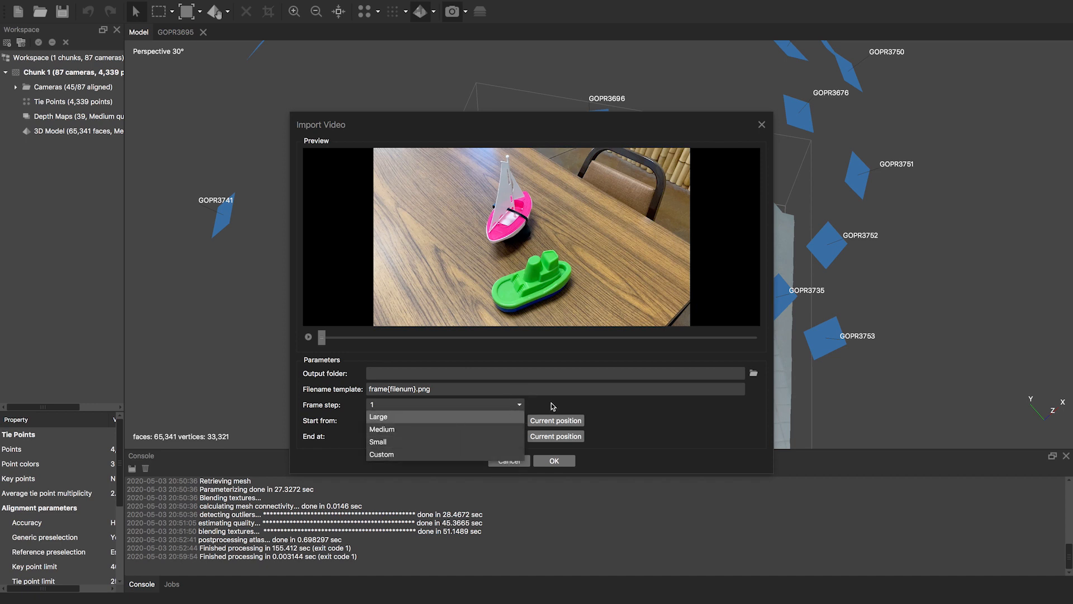
pyautogui.click(579, 409)
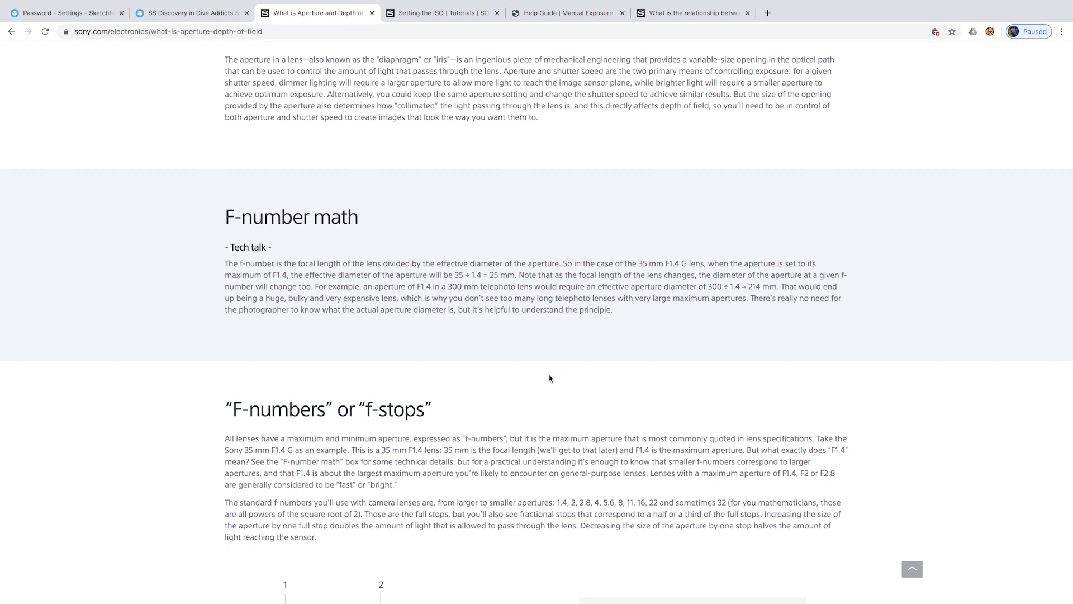
pyautogui.scroll(4, 550, 374)
pyautogui.scroll(4, 549, 379)
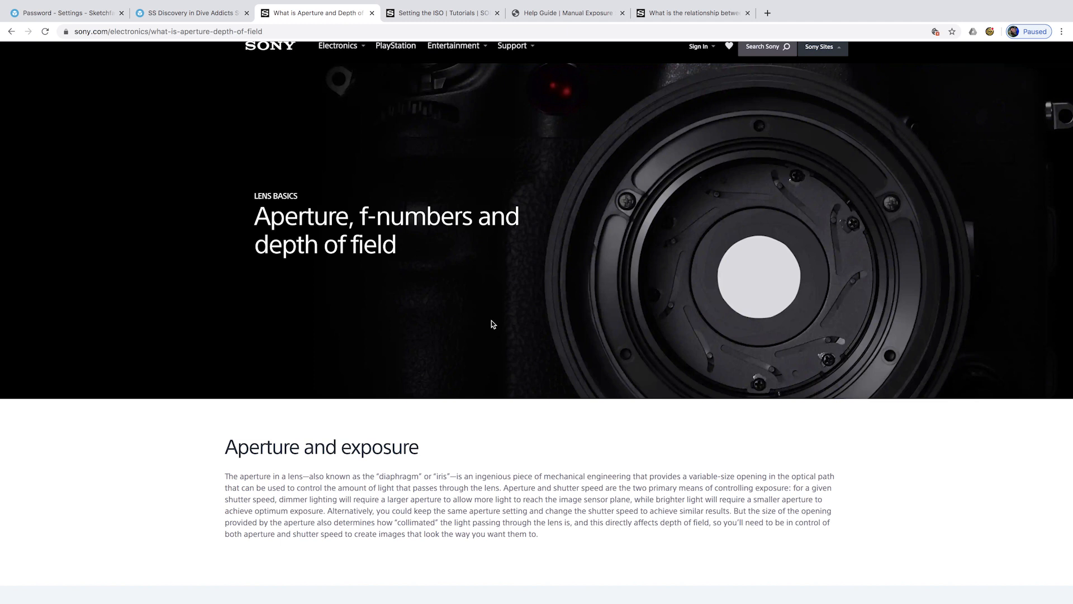
pyautogui.scroll(-5, 492, 320)
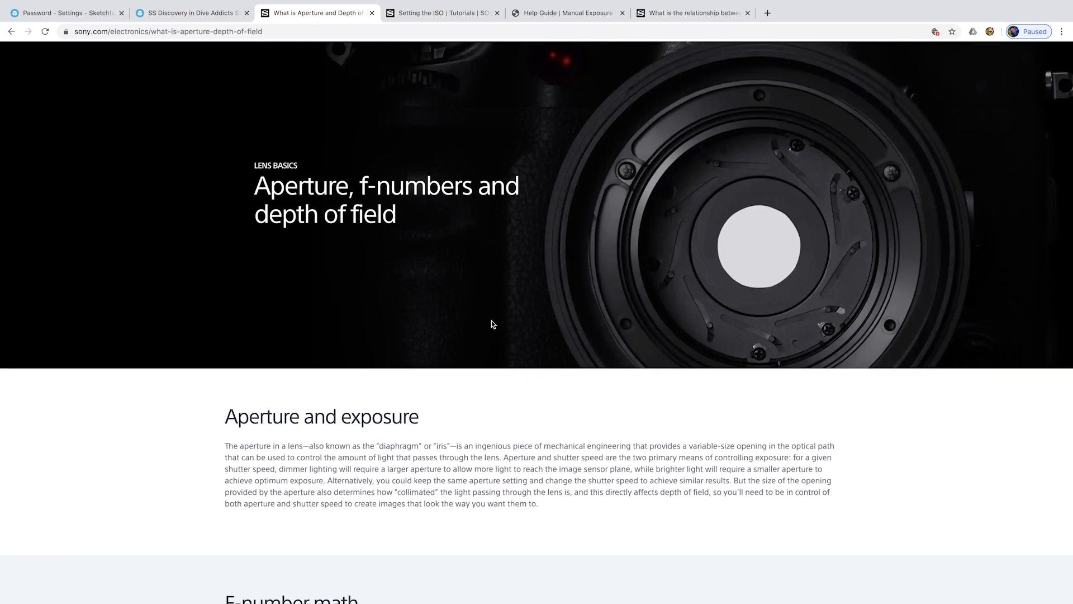
pyautogui.scroll(-1, 492, 325)
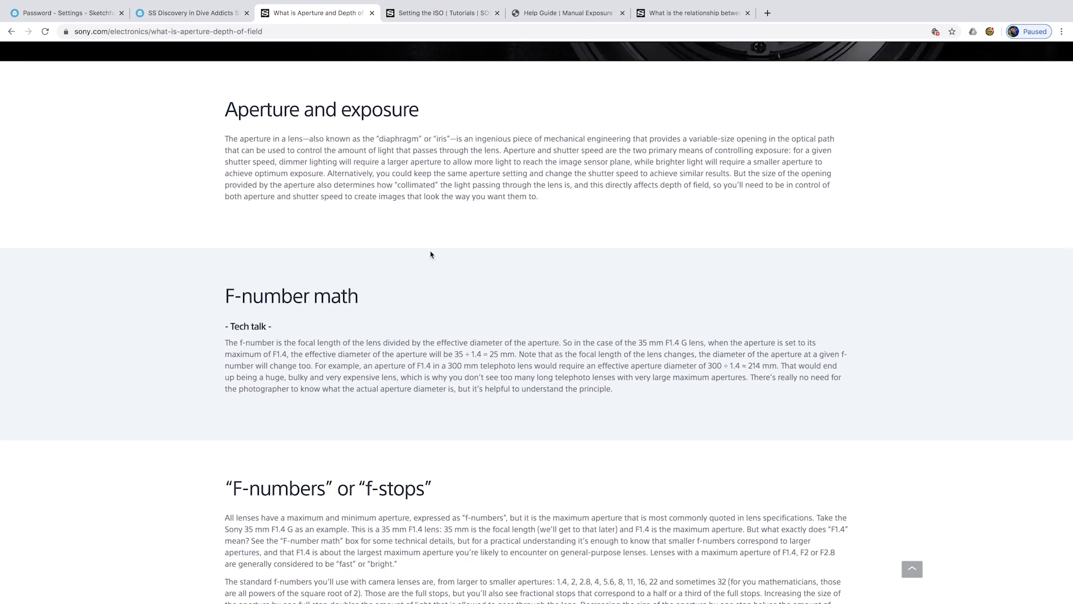
pyautogui.scroll(-1, 430, 255)
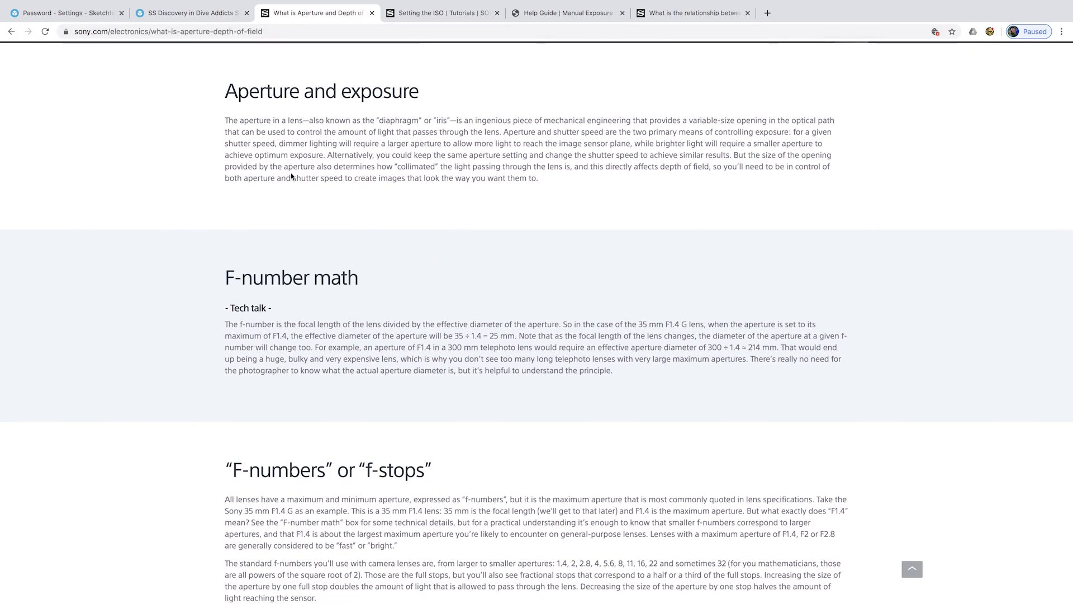
pyautogui.scroll(-2, 291, 176)
pyautogui.scroll(-3, 291, 177)
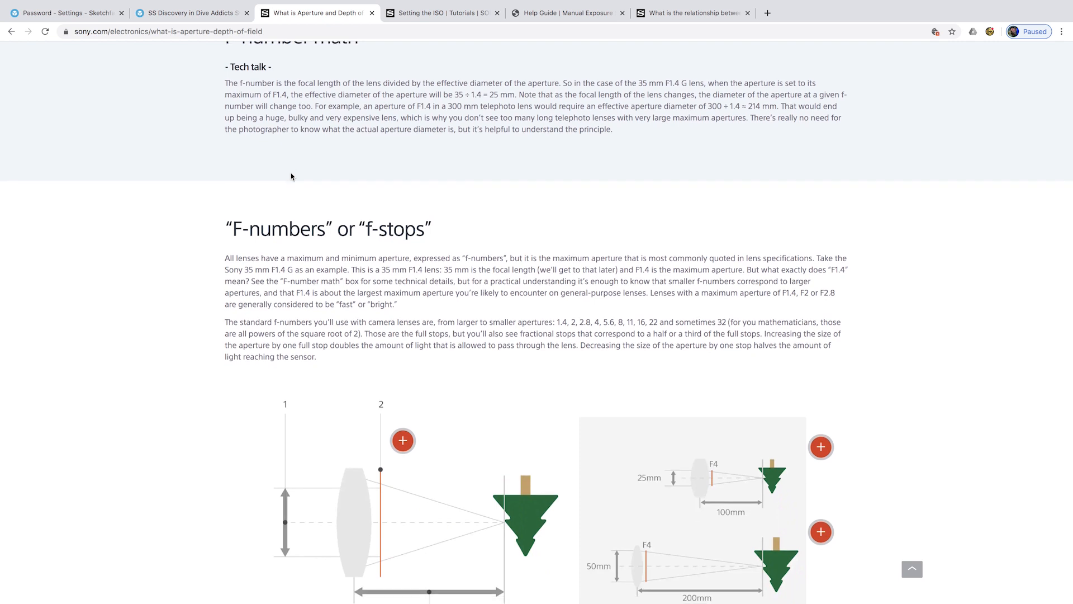
pyautogui.scroll(1, 338, 162)
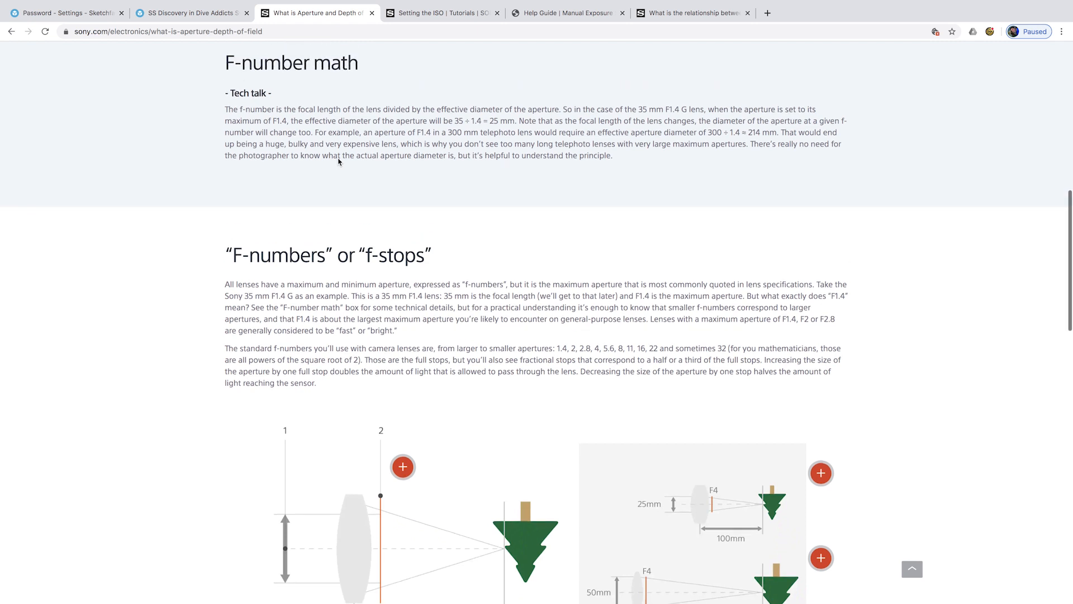
pyautogui.scroll(-3, 338, 159)
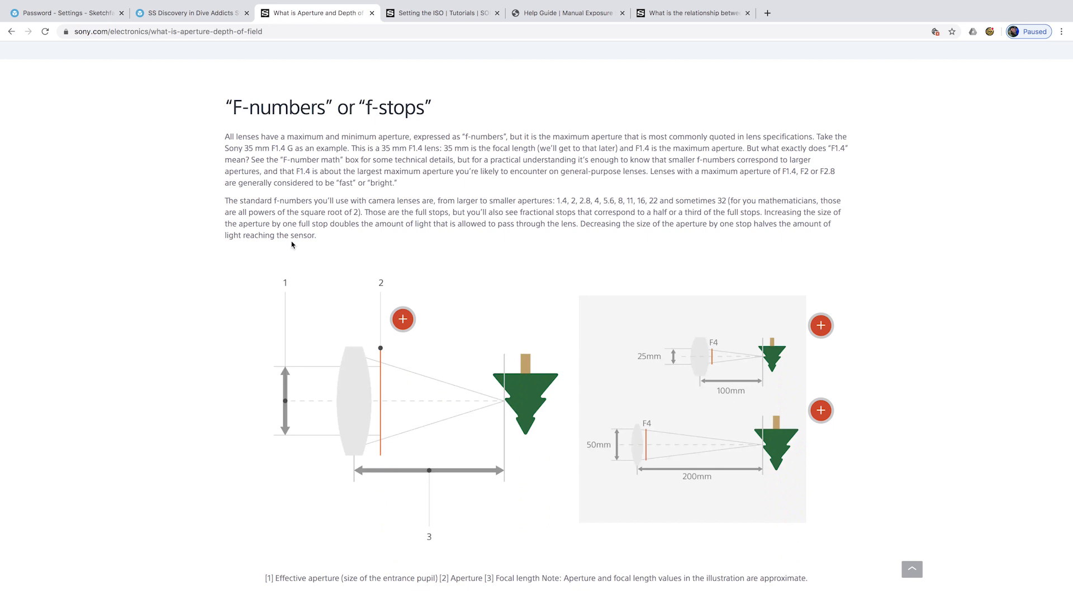
pyautogui.scroll(1, 291, 244)
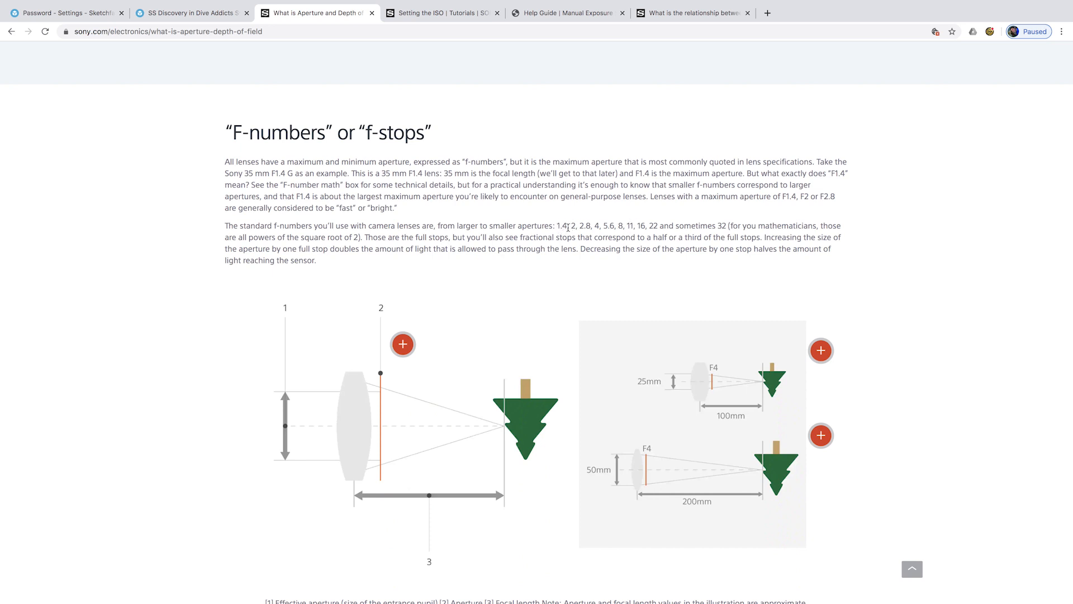
pyautogui.scroll(-1, 551, 267)
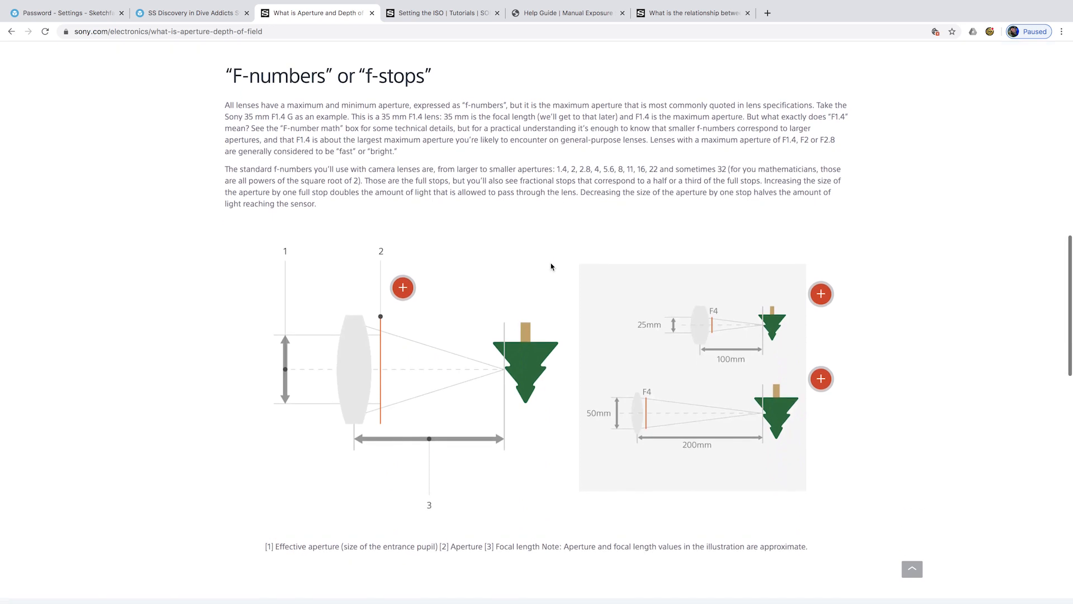
pyautogui.scroll(-1, 551, 266)
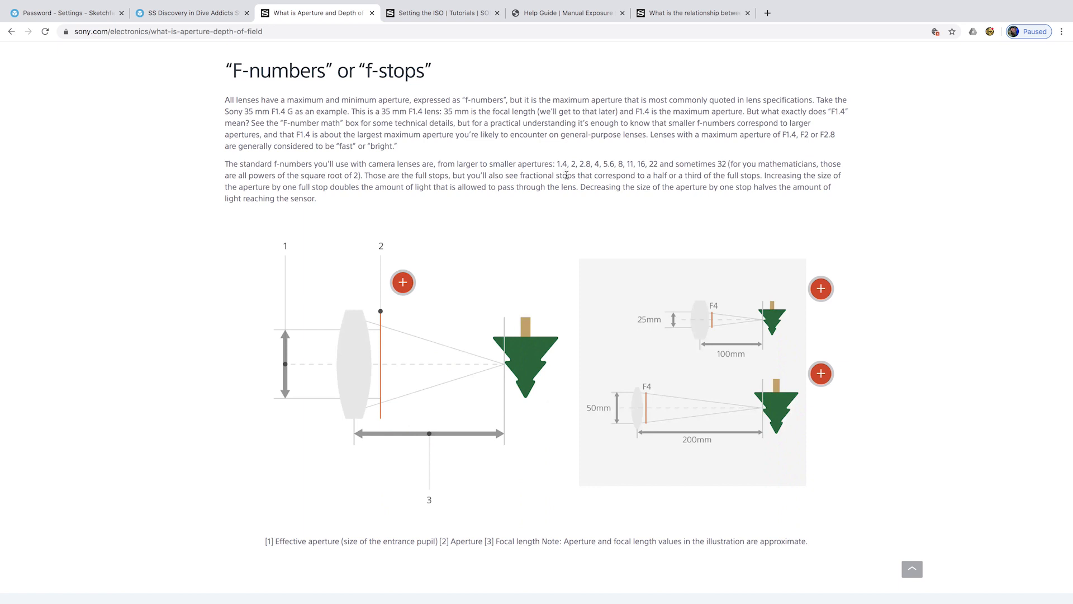
pyautogui.scroll(-1, 559, 253)
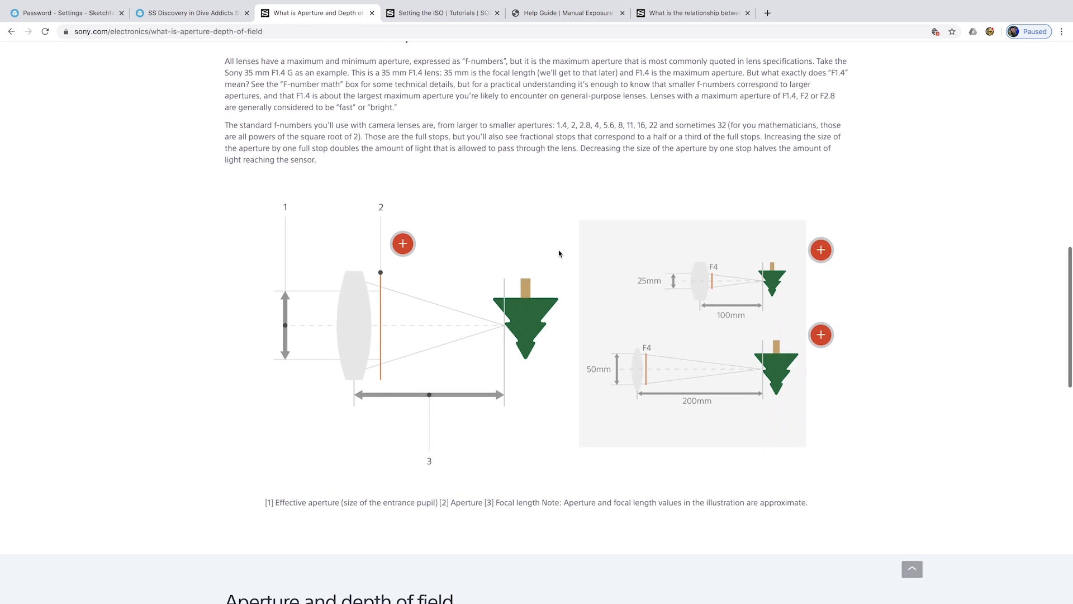
pyautogui.scroll(-2, 559, 253)
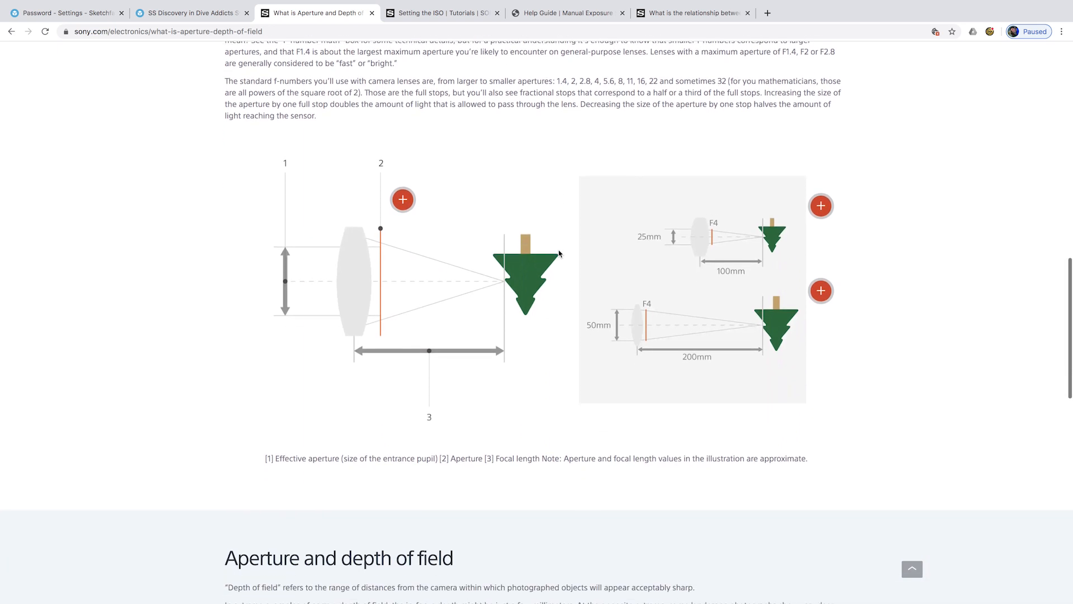
pyautogui.scroll(-3, 559, 254)
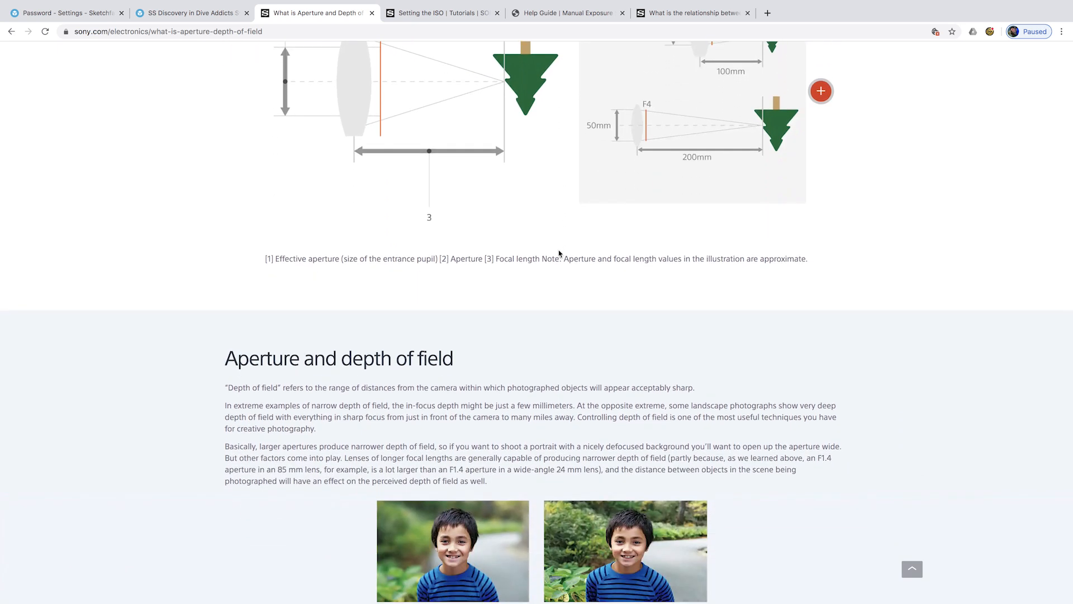
pyautogui.scroll(-2, 559, 254)
pyautogui.scroll(-2, 559, 254)
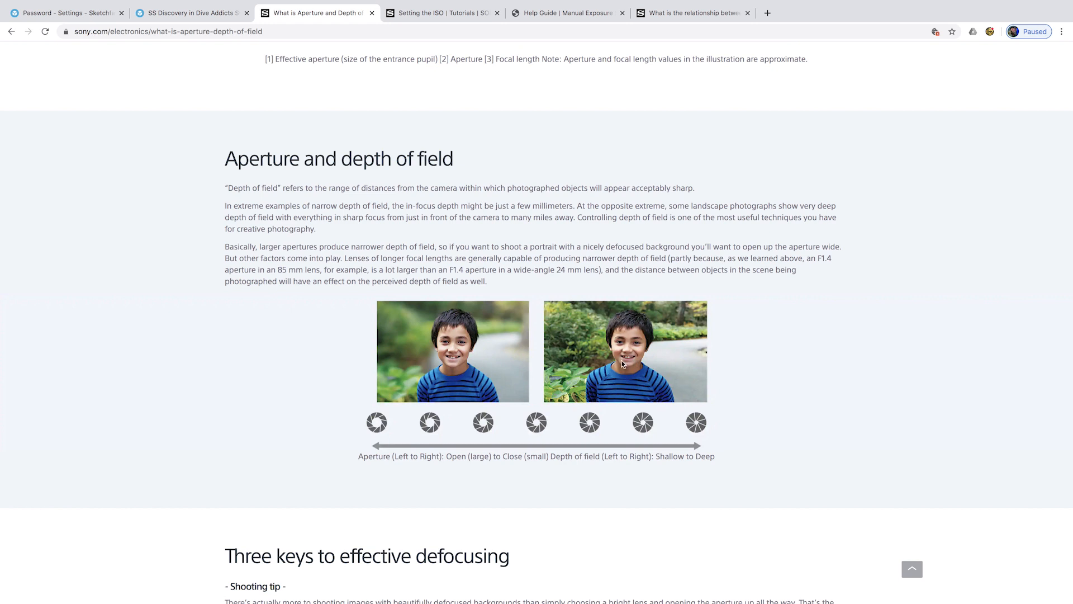
pyautogui.scroll(-2, 633, 343)
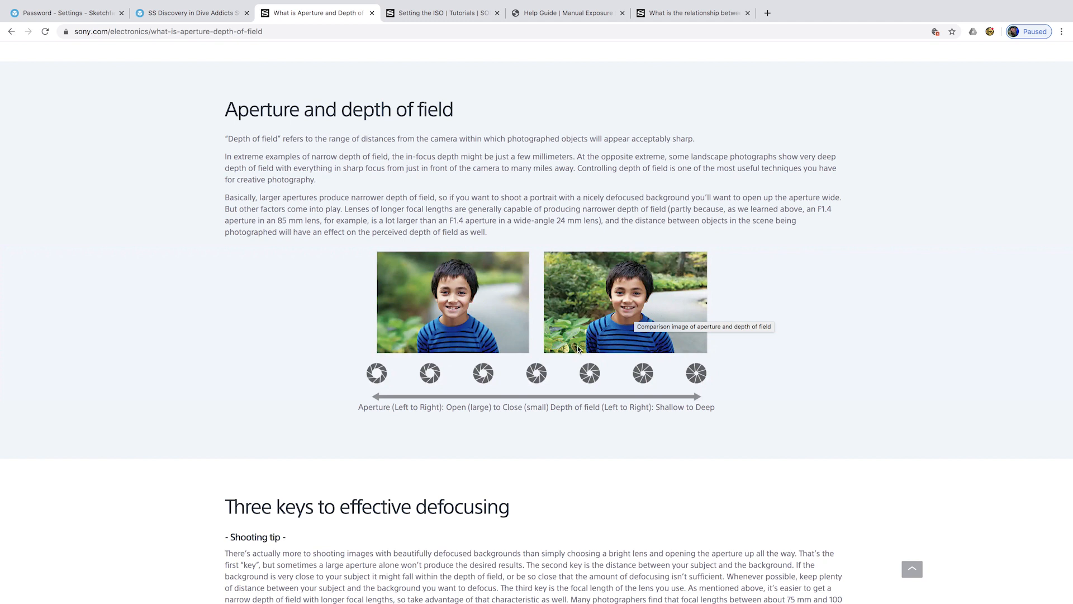
pyautogui.scroll(-1, 663, 263)
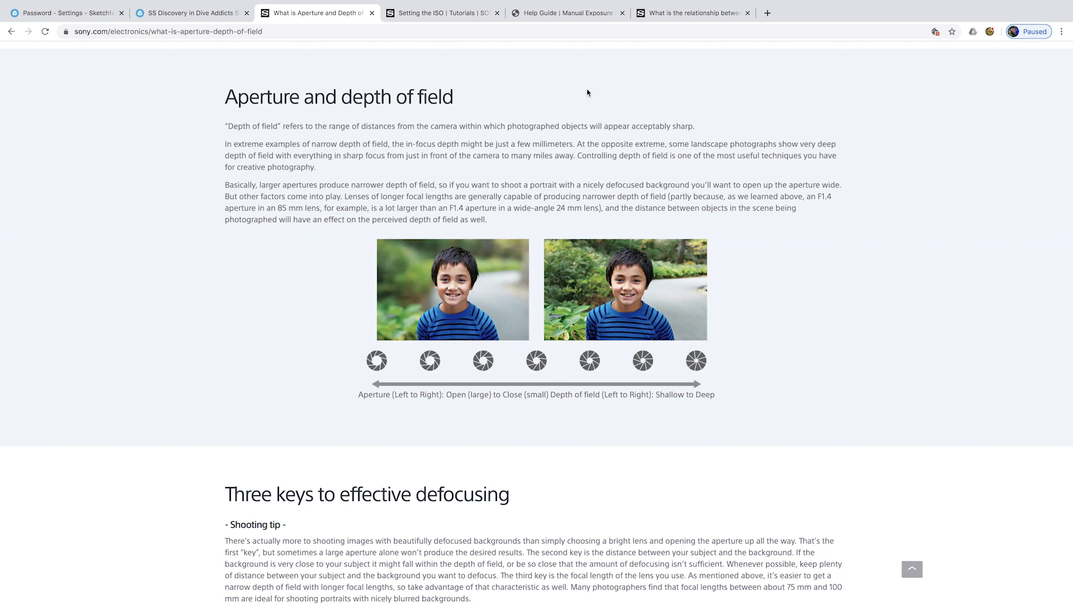
# - Read through Sony's article on how aperture, shutter speed and ISO relate
pyautogui.click(688, 16)
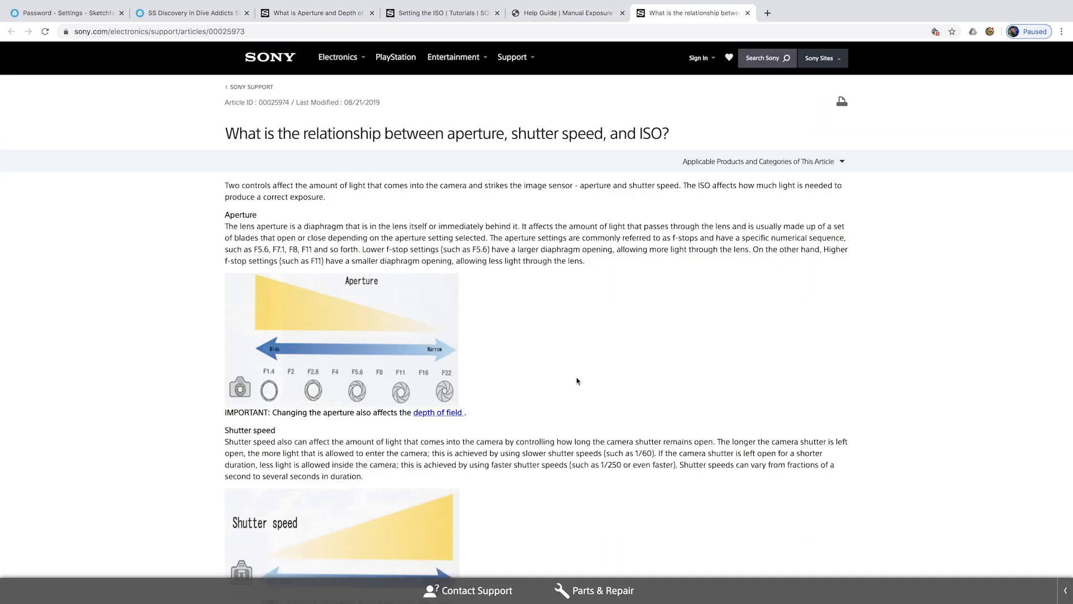
pyautogui.scroll(-3, 468, 368)
pyautogui.scroll(-1, 468, 368)
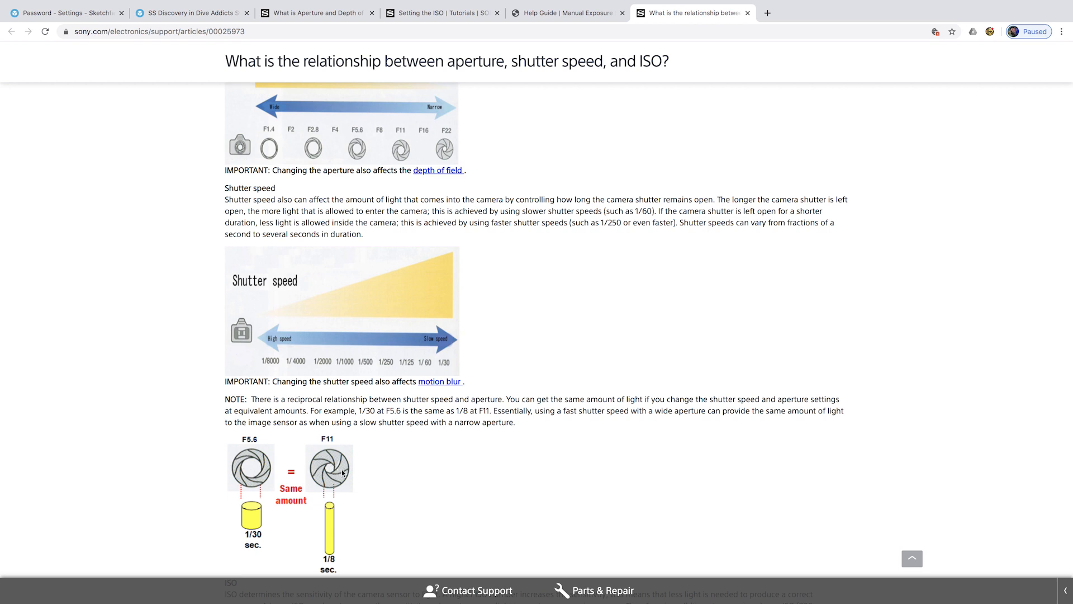
pyautogui.scroll(-1, 333, 471)
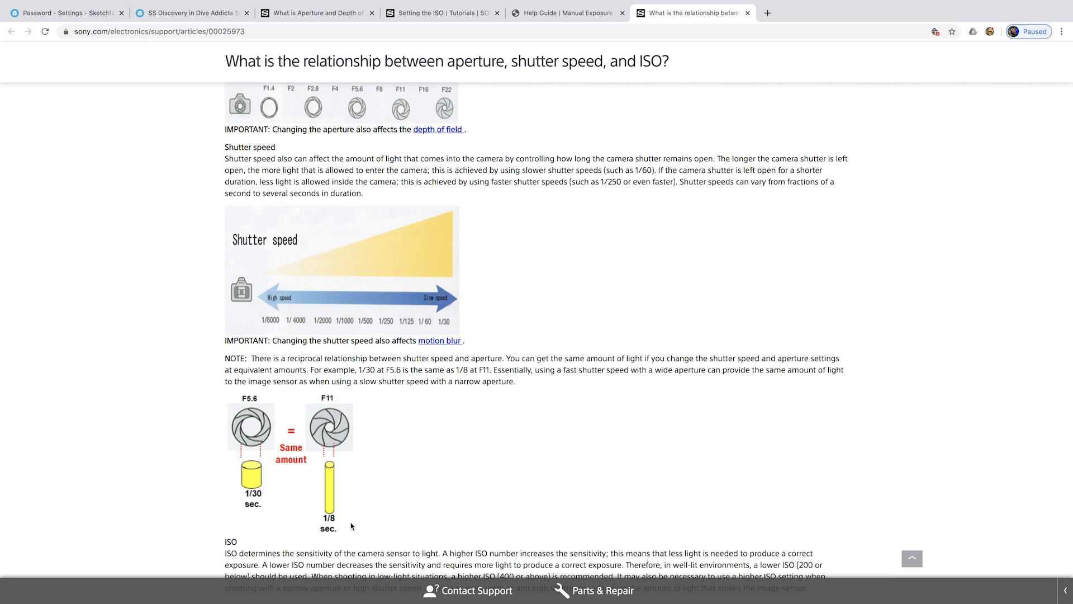
pyautogui.scroll(-3, 476, 428)
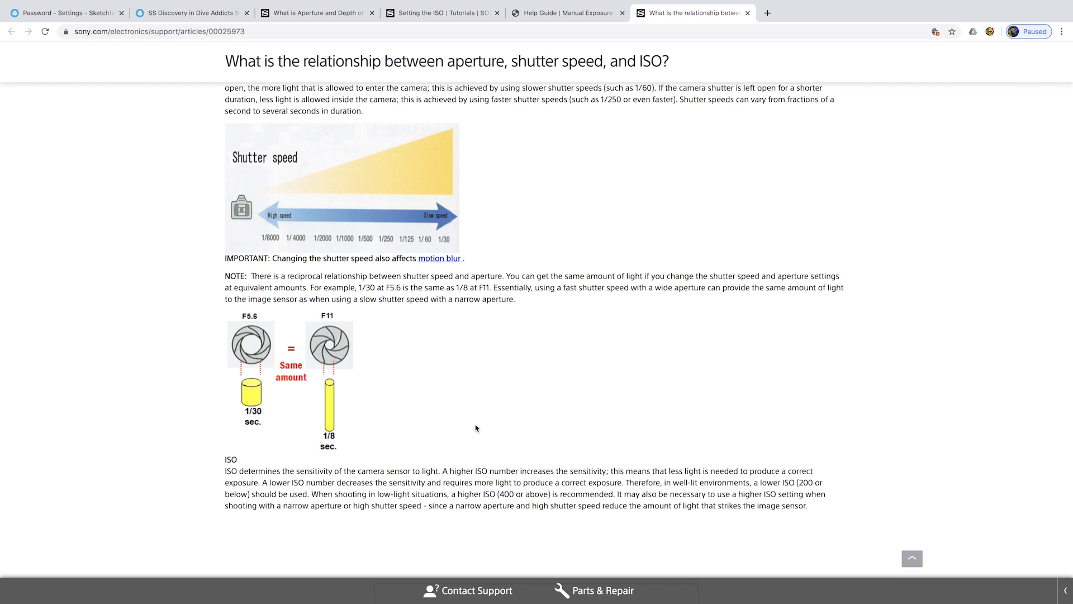
pyautogui.scroll(2, 475, 428)
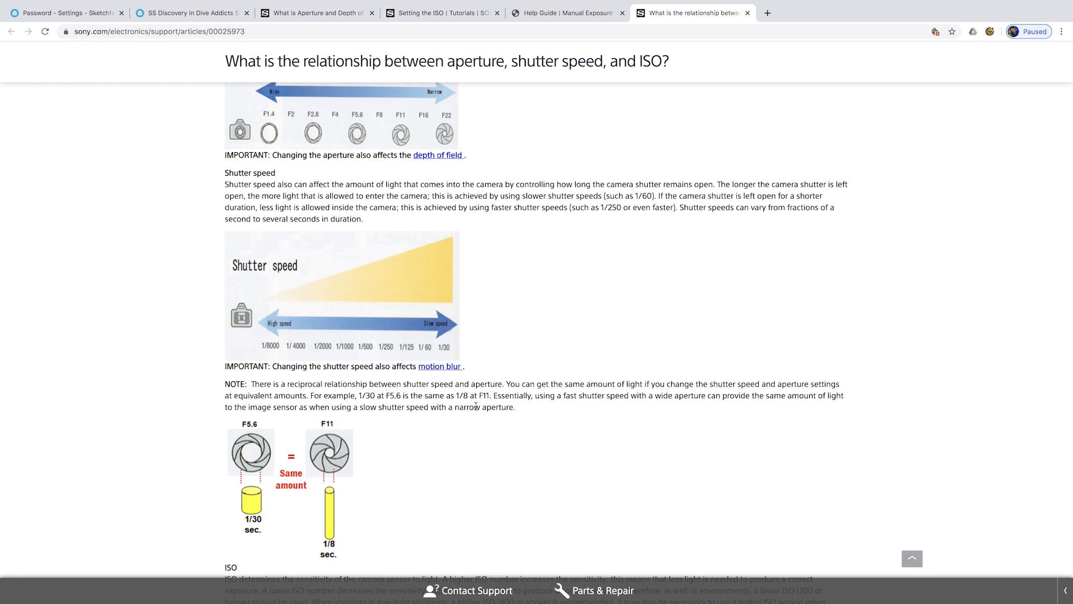
pyautogui.moveTo(845, 3)
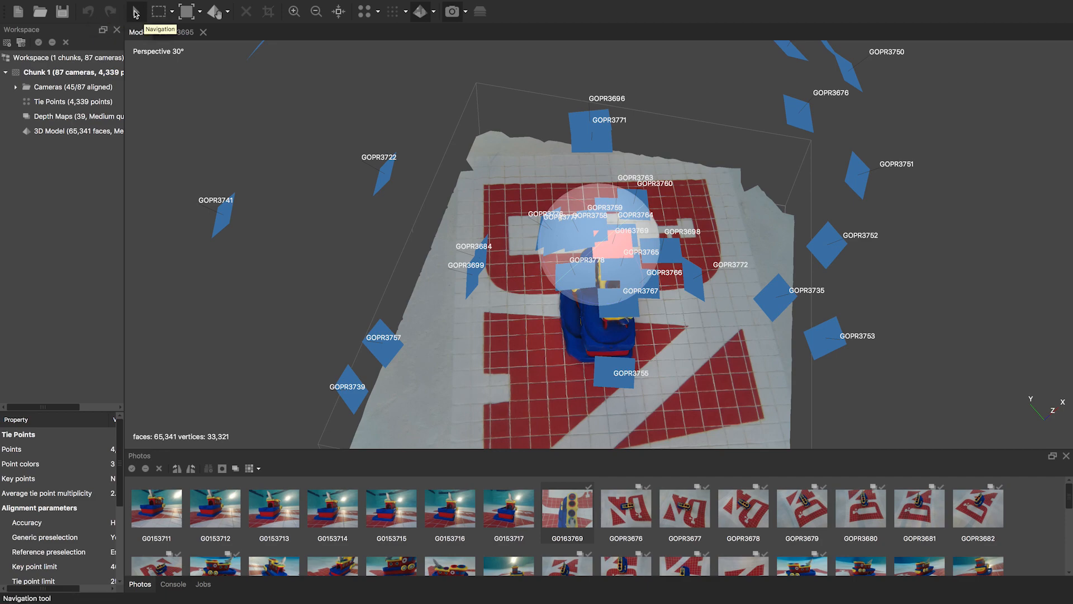
# - Orbit to a lower side view of the toy boat and zoom in
pyautogui.moveTo(576, 230)
pyautogui.mouseDown()
pyautogui.moveTo(445, 210)
pyautogui.moveTo(608, 287)
pyautogui.moveTo(570, 223)
pyautogui.moveTo(584, 224)
pyautogui.moveTo(576, 45)
pyautogui.moveTo(582, 226)
pyautogui.moveTo(566, 225)
pyautogui.moveTo(571, 167)
pyautogui.moveTo(564, 220)
pyautogui.mouseUp()
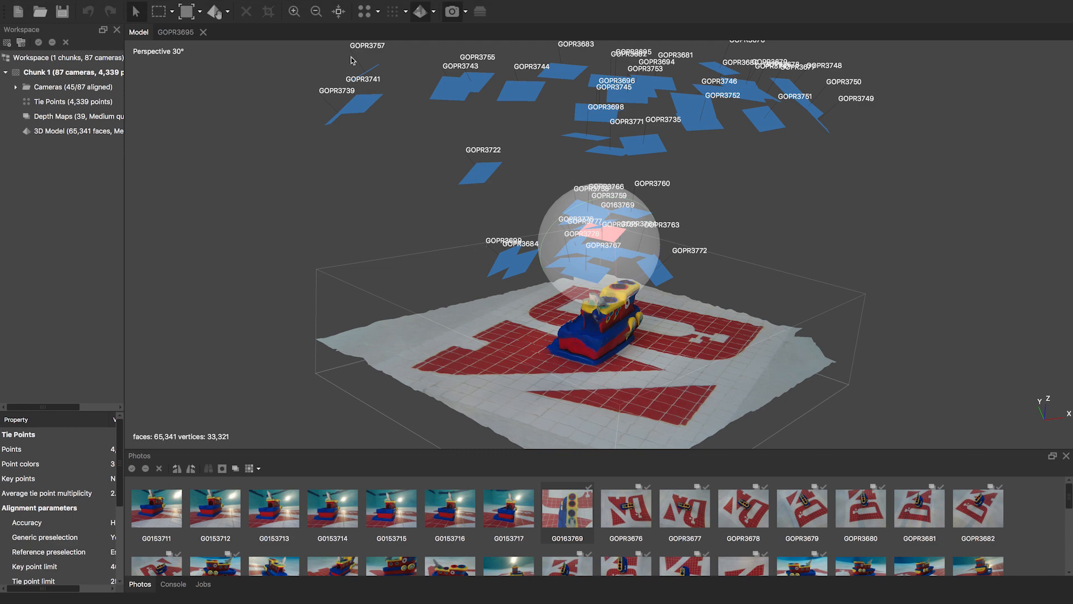
pyautogui.click(296, 11)
pyautogui.click(316, 12)
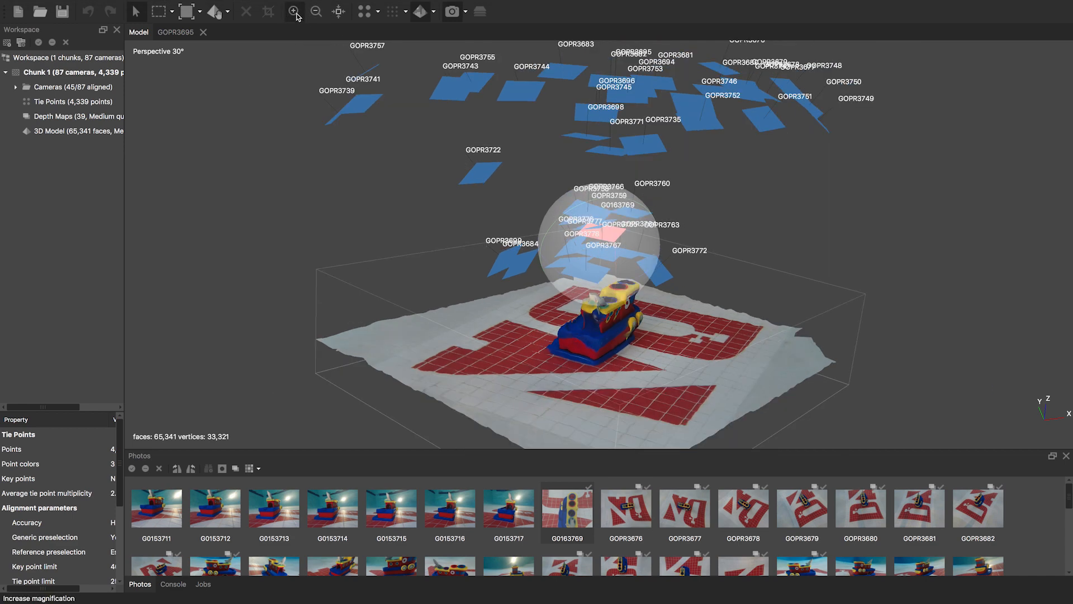
pyautogui.click(295, 12)
# - Open the Rectangle Selection and Region tool lists and pick a region adjustment tool
pyautogui.click(158, 11)
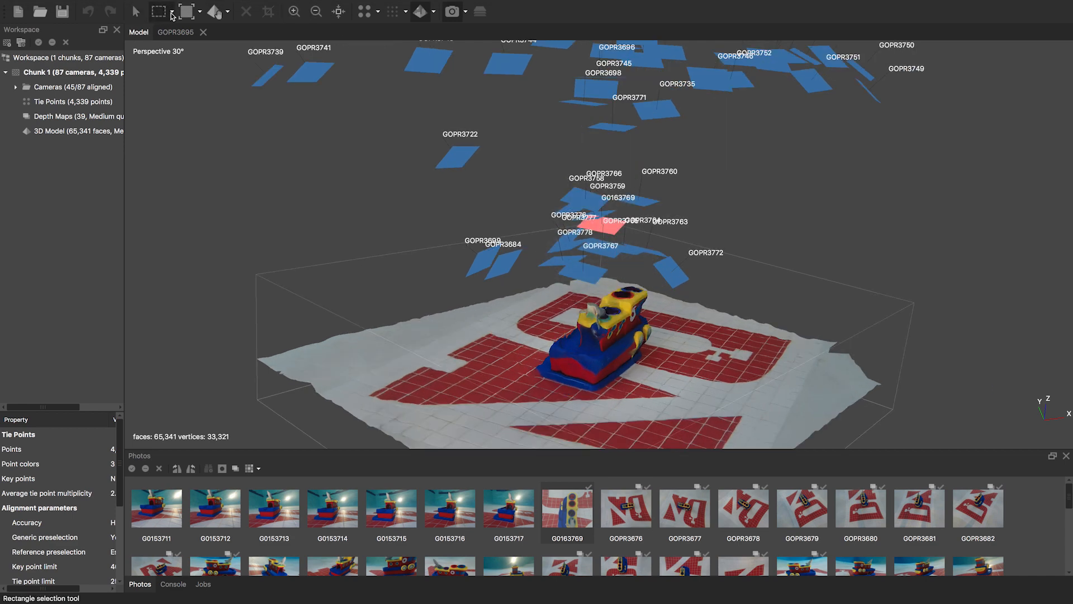
pyautogui.click(172, 13)
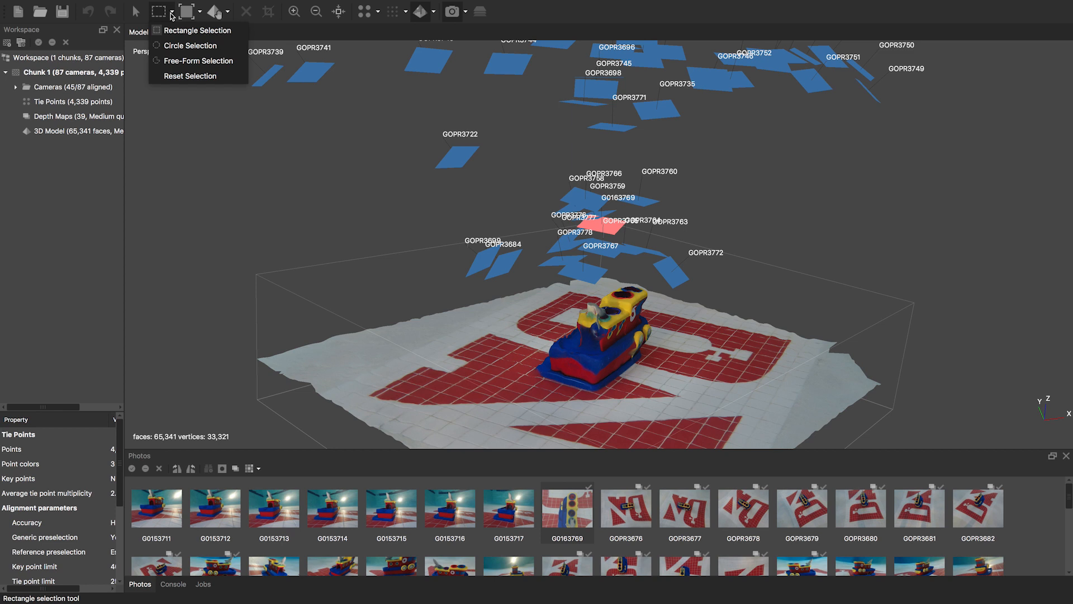
pyautogui.click(187, 11)
pyautogui.click(200, 12)
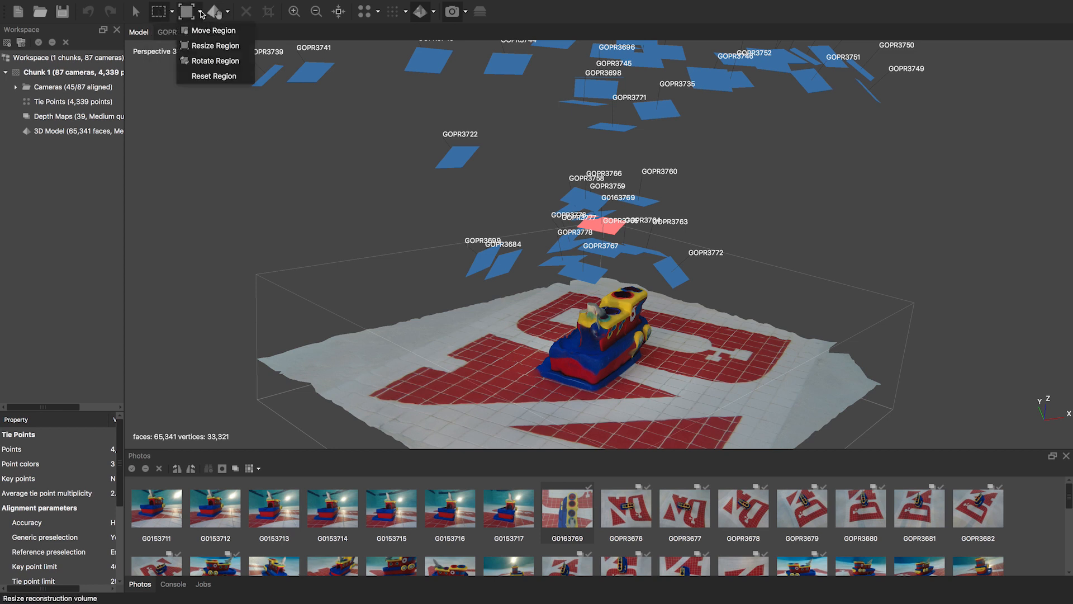
pyautogui.click(215, 45)
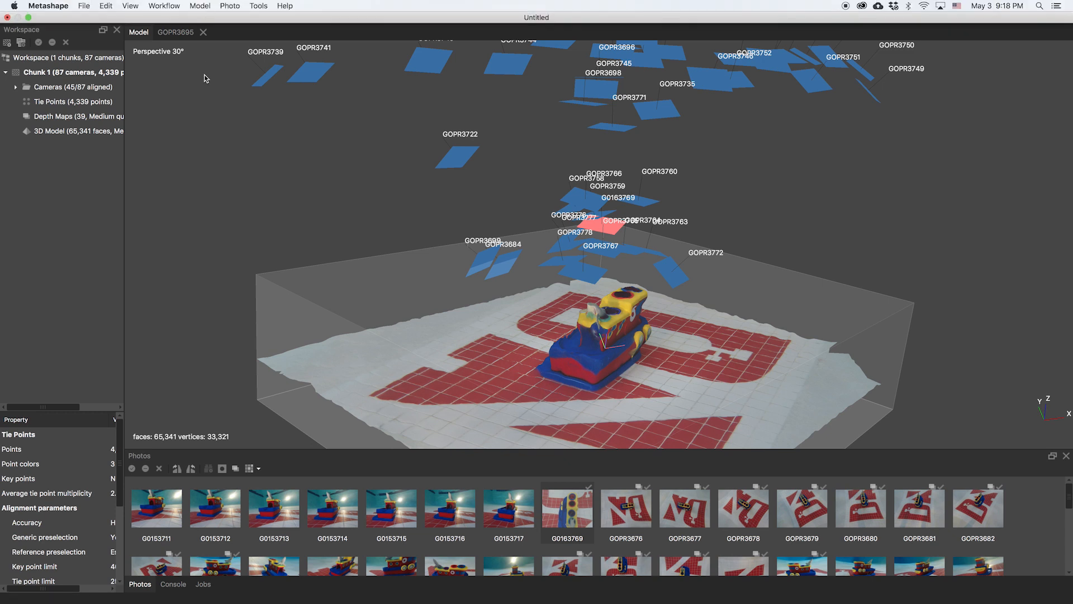
# - Reset to a top-down view and compare the sparse tie-point cloud with the textured model
pyautogui.click(216, 12)
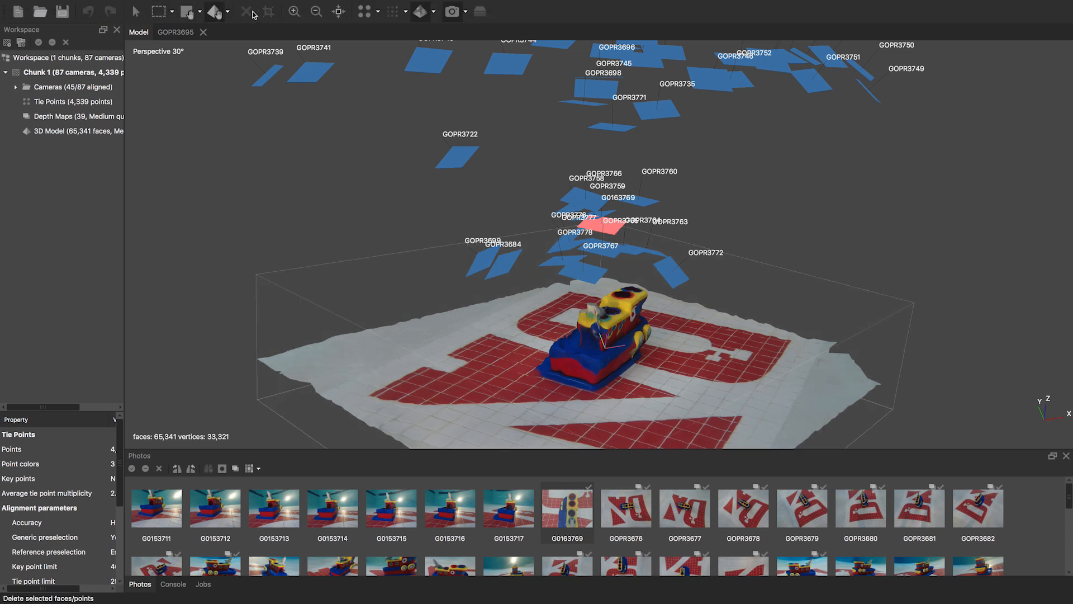
pyautogui.click(339, 13)
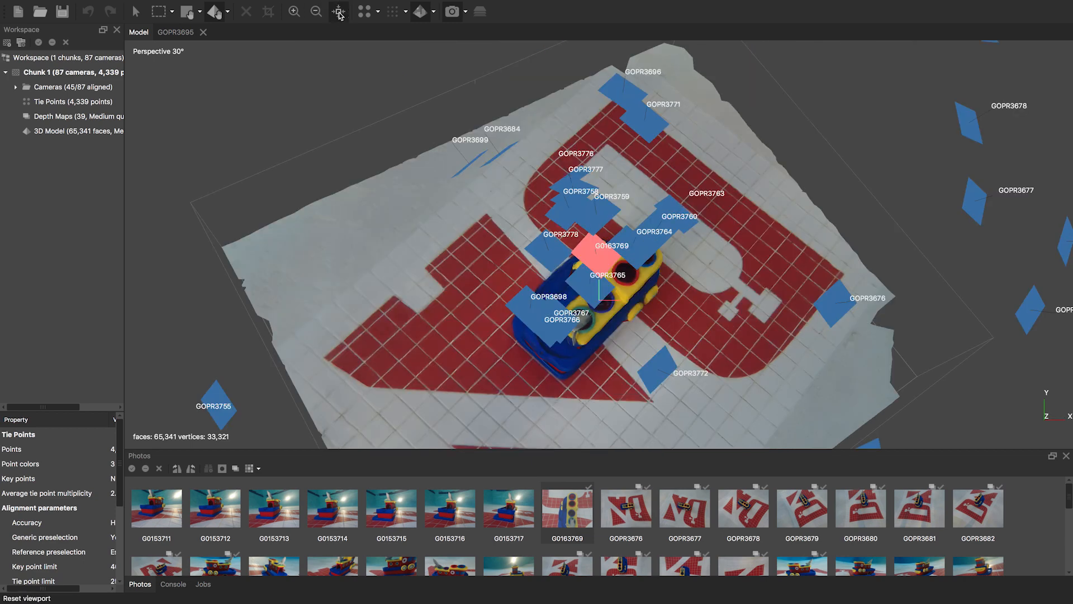
pyautogui.click(369, 13)
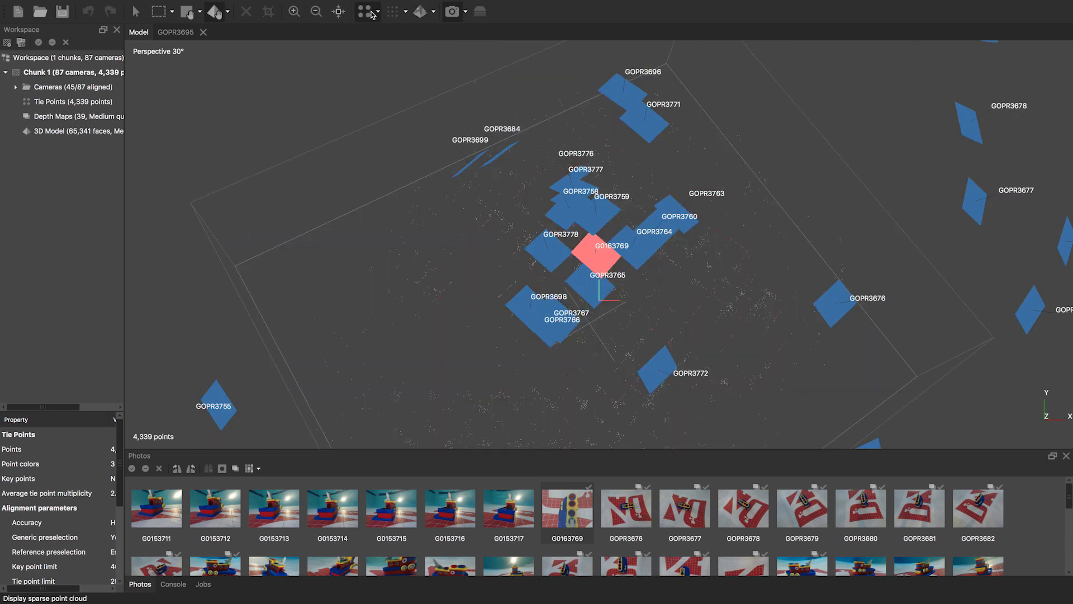
pyautogui.click(425, 20)
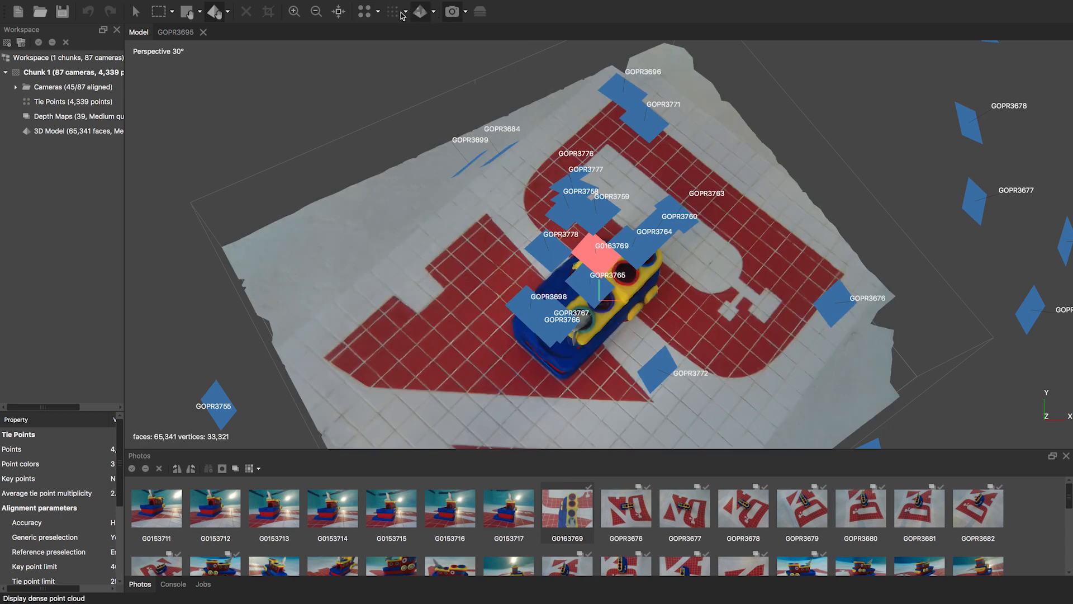
# - Cycle through Shaded, Solid, Wireframe and Confidence modes, hide cameras, and return to Textured
pyautogui.click(434, 11)
pyautogui.click(445, 35)
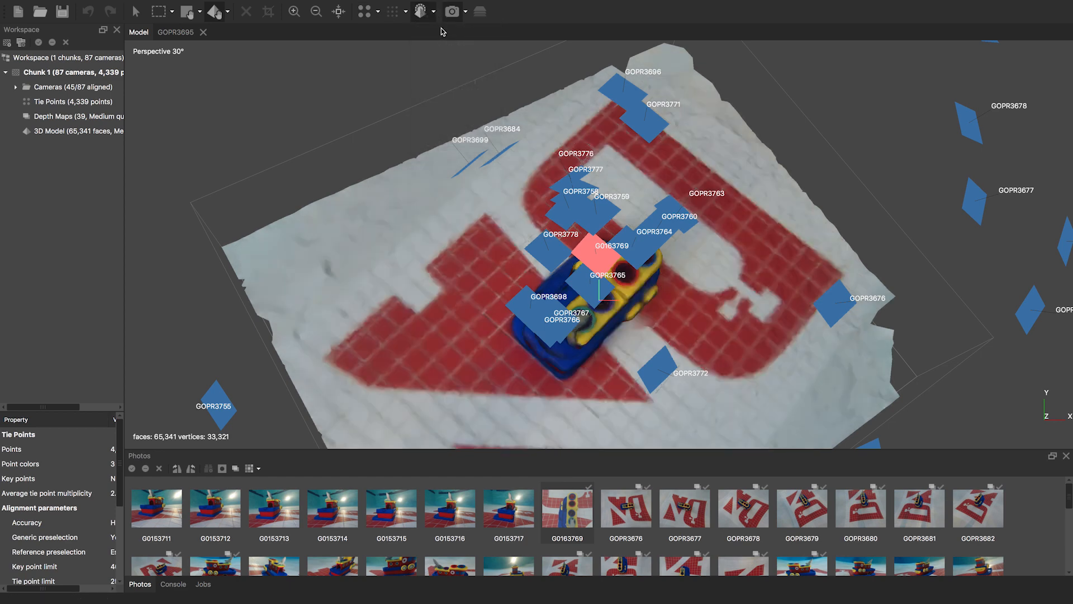
pyautogui.click(433, 12)
pyautogui.click(437, 47)
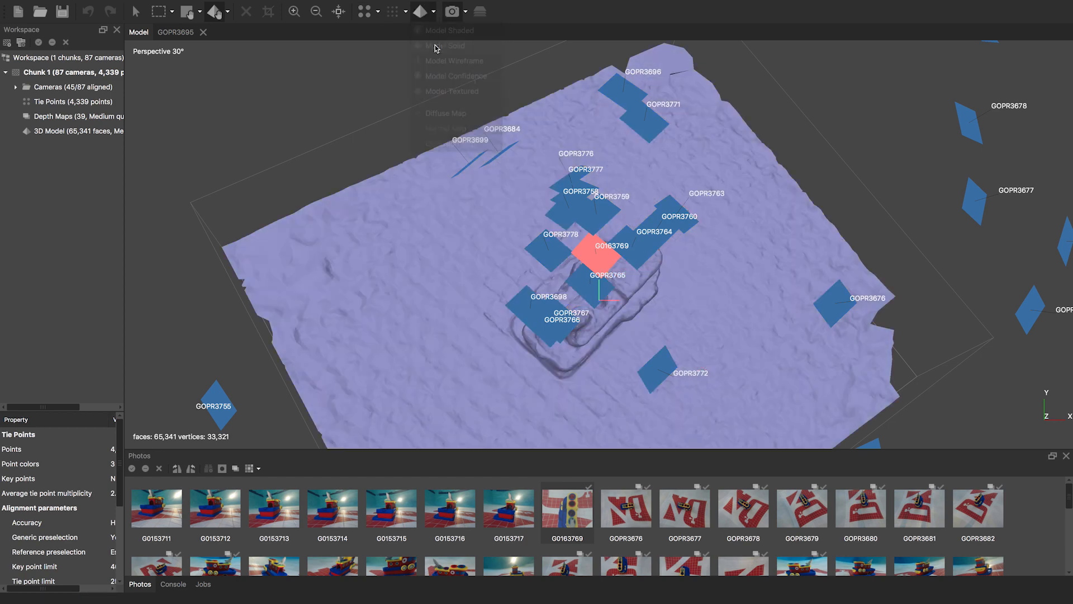
pyautogui.click(447, 12)
pyautogui.click(434, 11)
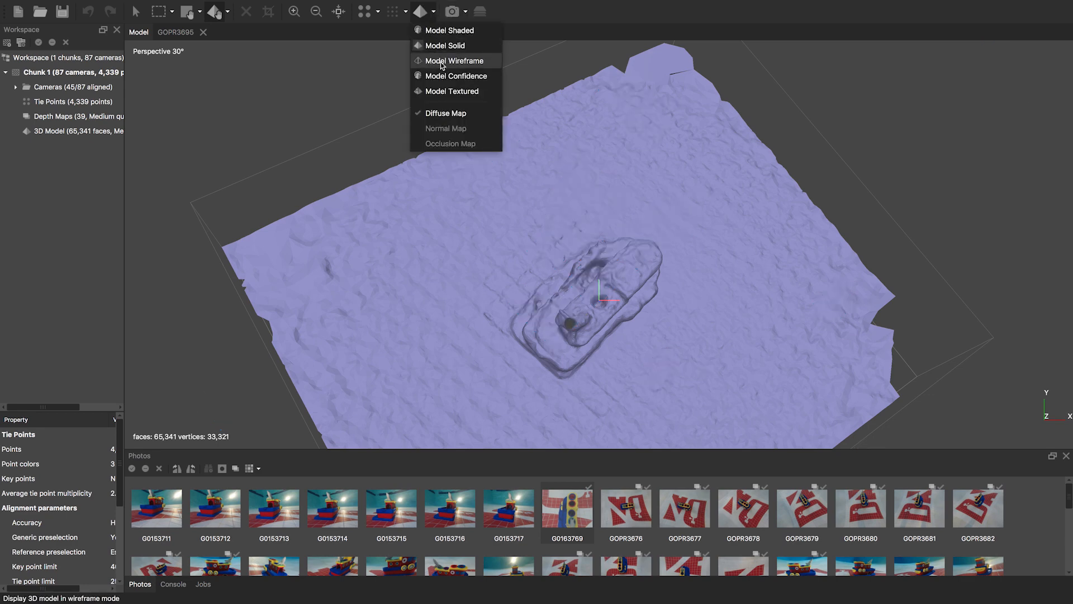
pyautogui.click(441, 59)
pyautogui.click(431, 16)
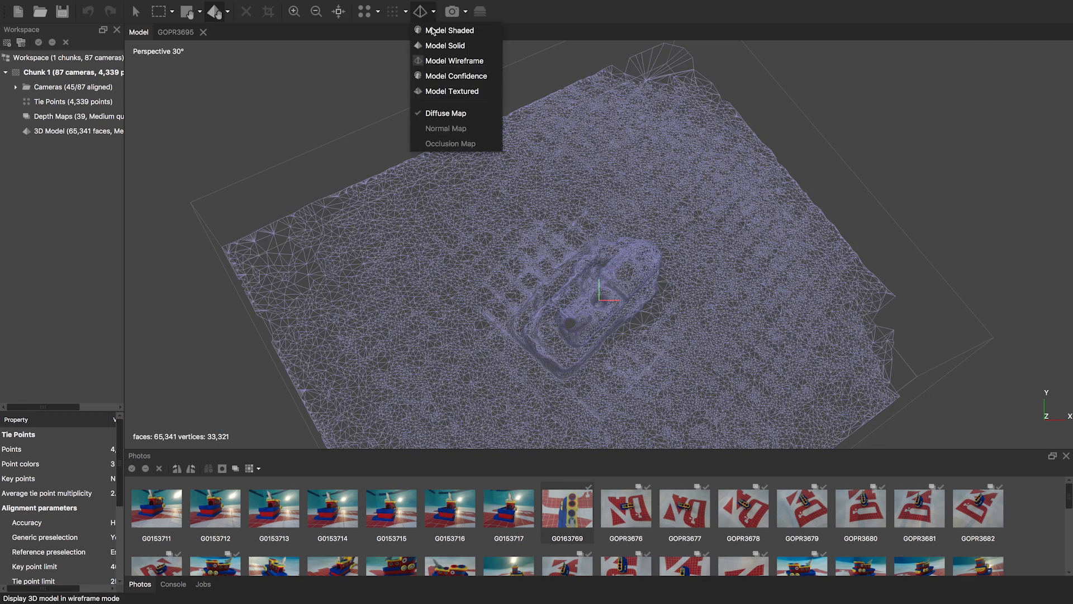
pyautogui.click(440, 77)
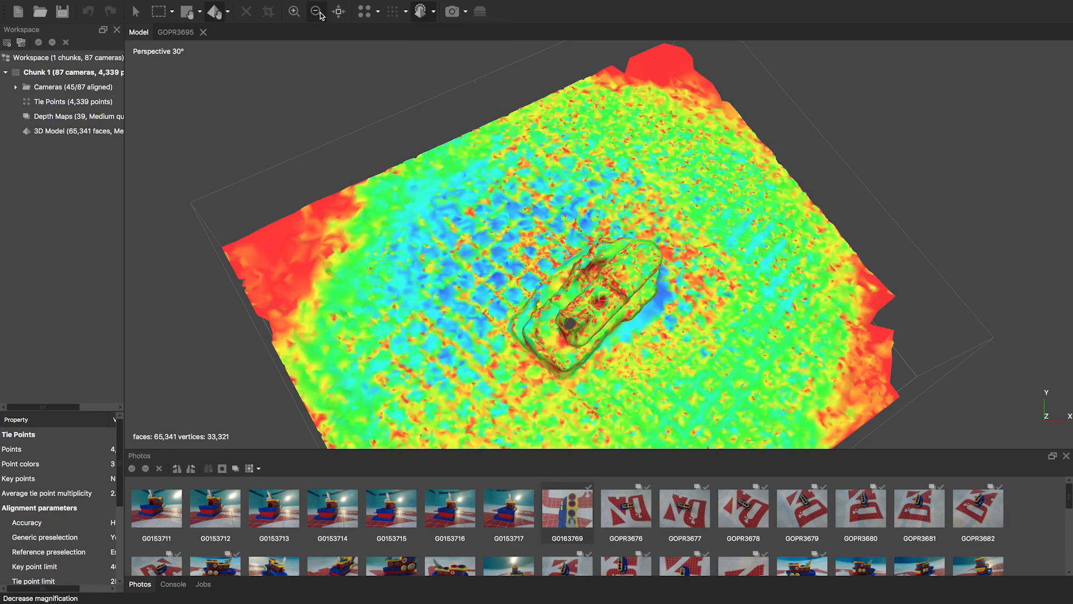
pyautogui.click(433, 12)
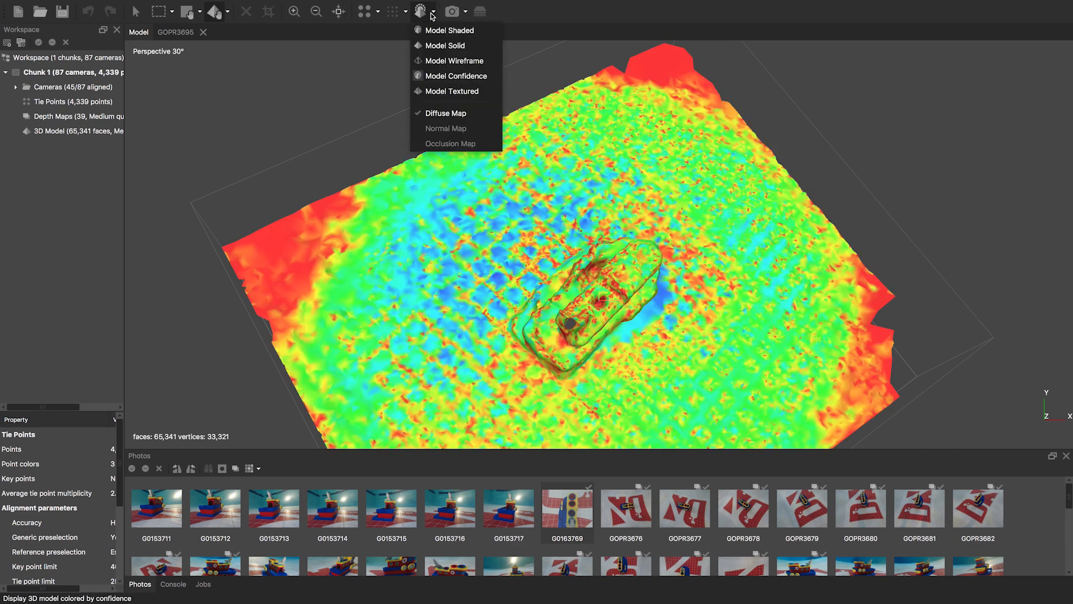
pyautogui.click(450, 91)
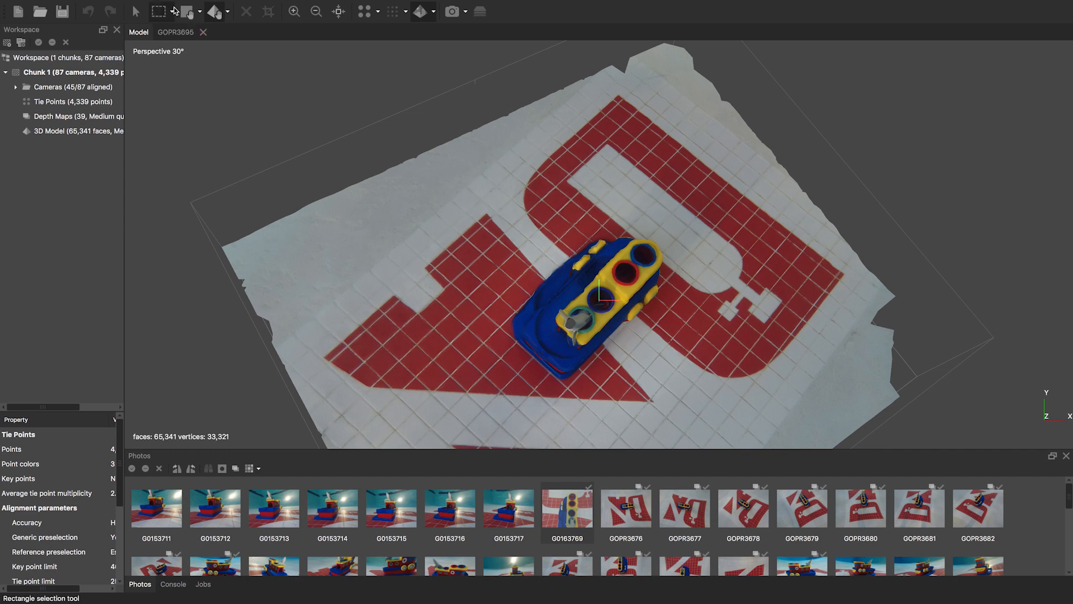
# - Tilt to a lower angle, show cameras as photo thumbnails, and enlarge the Workspace and Photos panels
pyautogui.click(135, 11)
pyautogui.moveTo(550, 255)
pyautogui.mouseDown()
pyautogui.moveTo(576, 211)
pyautogui.moveTo(565, 246)
pyautogui.mouseUp()
pyautogui.click(451, 12)
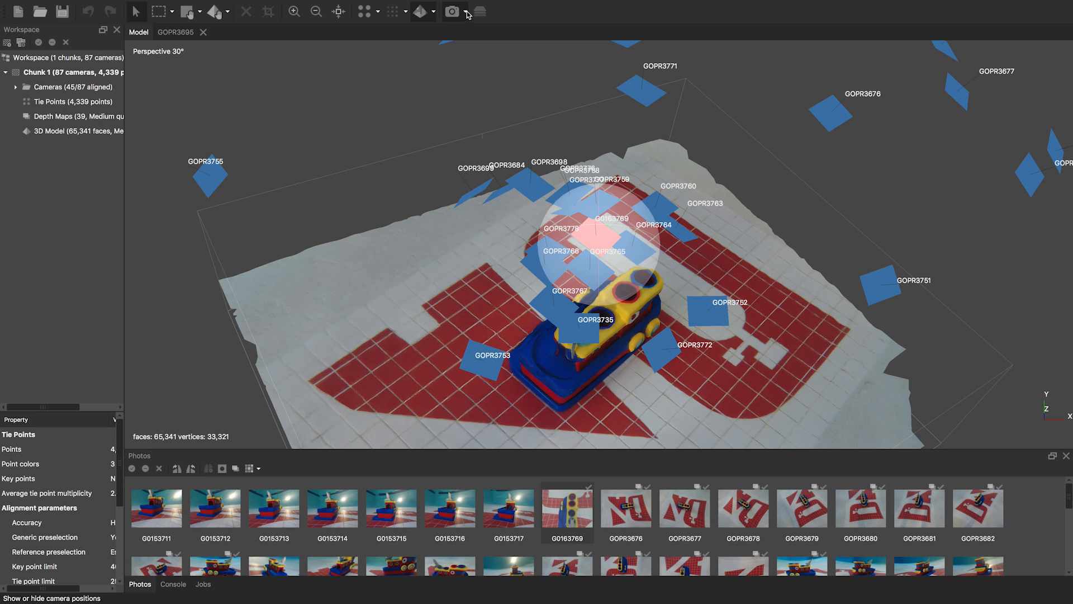
pyautogui.click(465, 12)
pyautogui.click(467, 29)
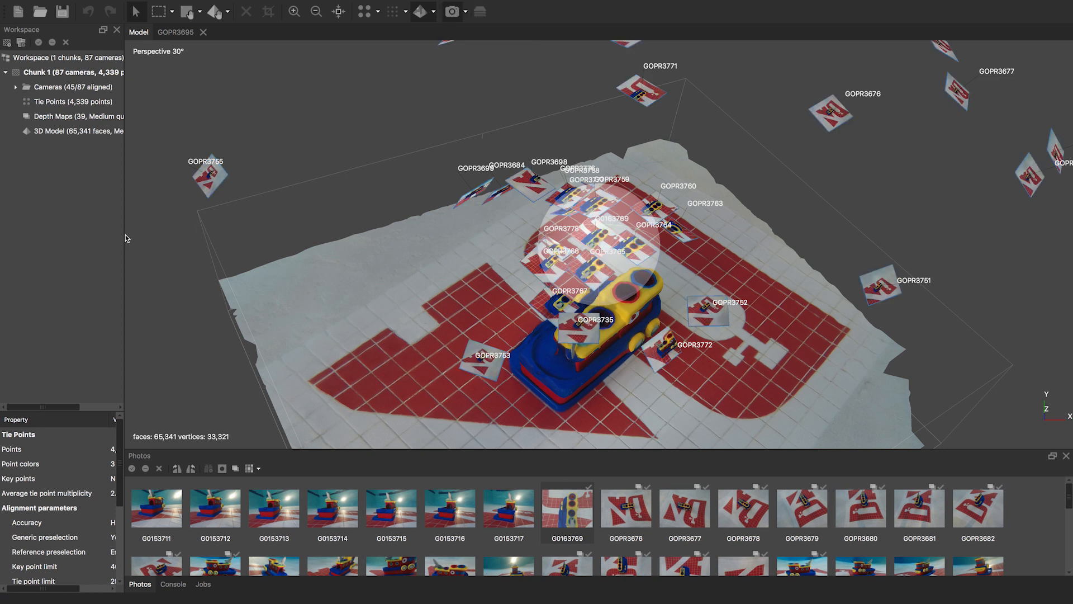
pyautogui.moveTo(123, 238); pyautogui.dragTo(198, 234)
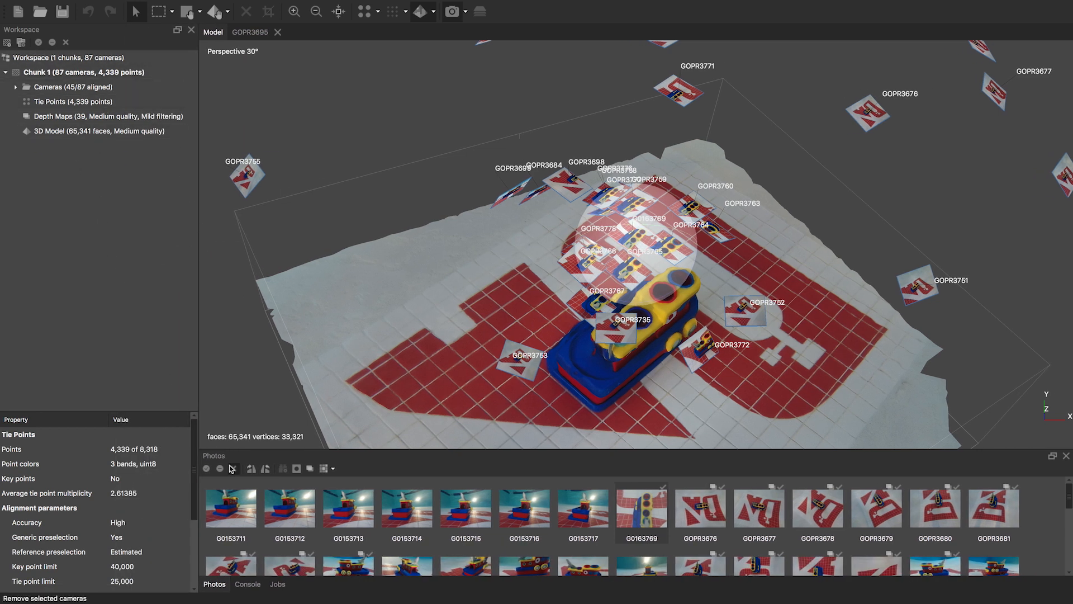
pyautogui.moveTo(280, 450); pyautogui.dragTo(291, 351)
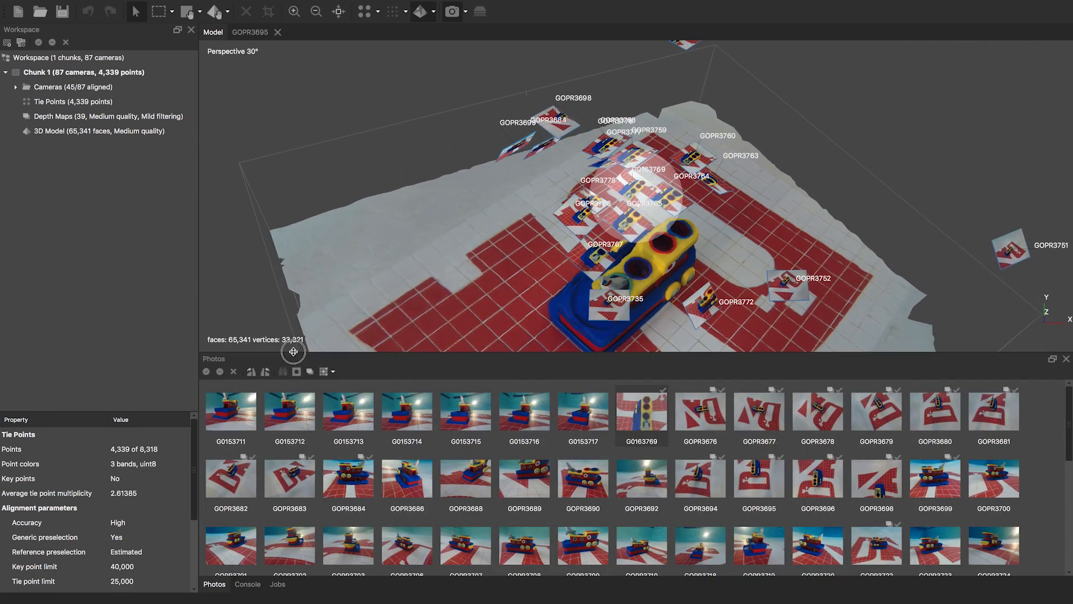
# - Open the Console and Jobs panes, enlarge the model view, and bring back the Photos pane
pyautogui.click(248, 585)
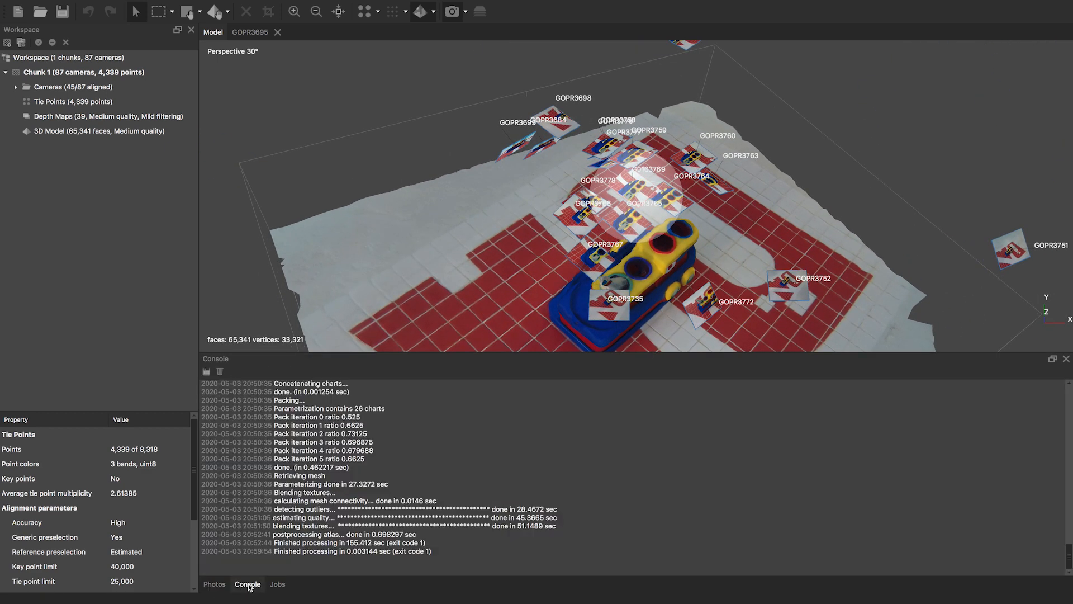
pyautogui.click(277, 584)
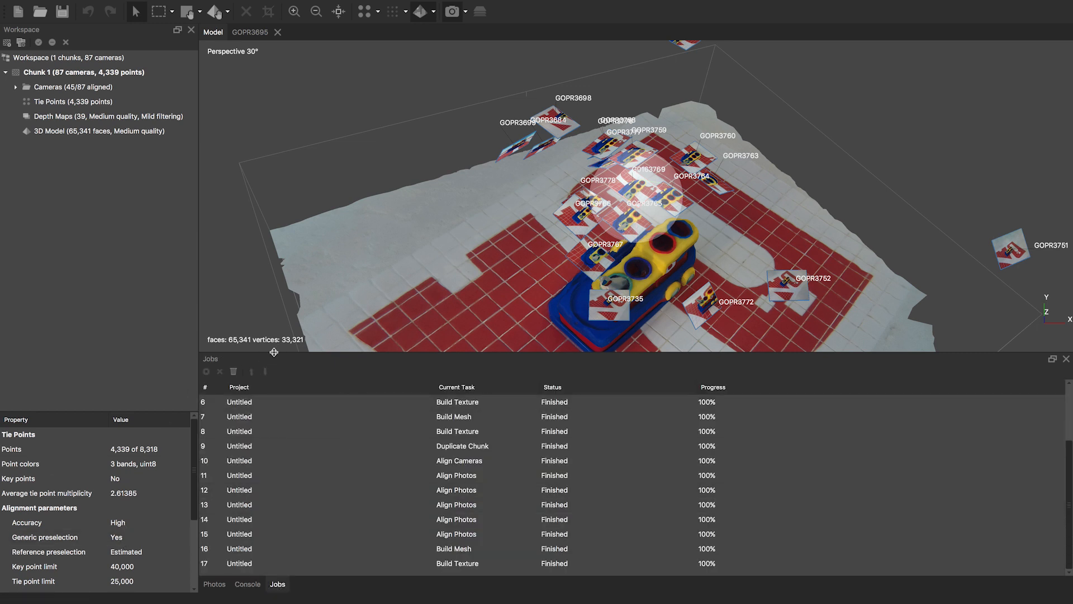
pyautogui.moveTo(275, 351); pyautogui.dragTo(288, 448)
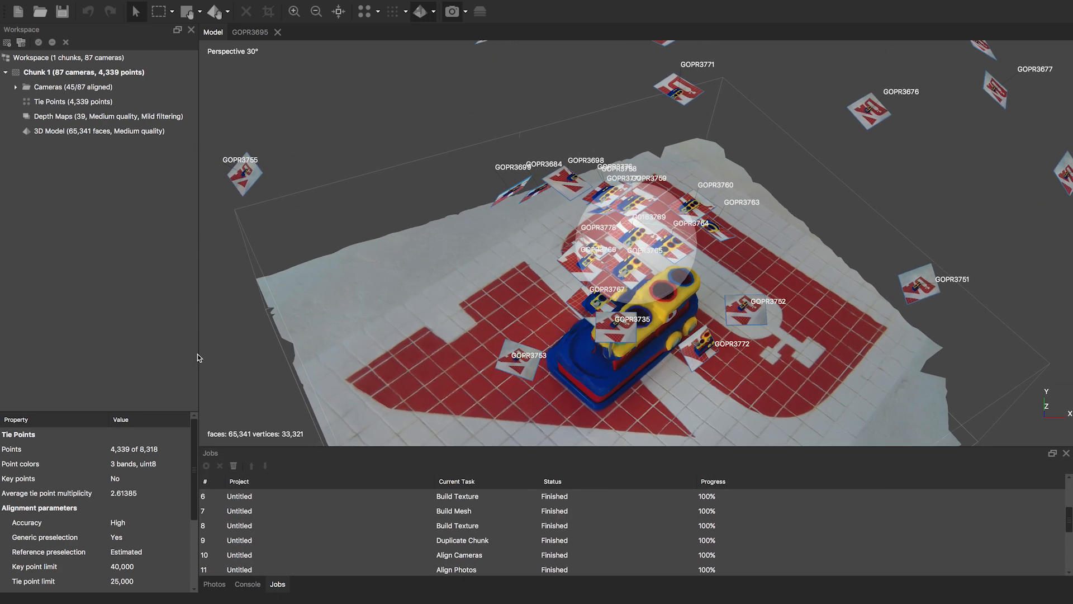
pyautogui.moveTo(198, 353); pyautogui.dragTo(215, 354)
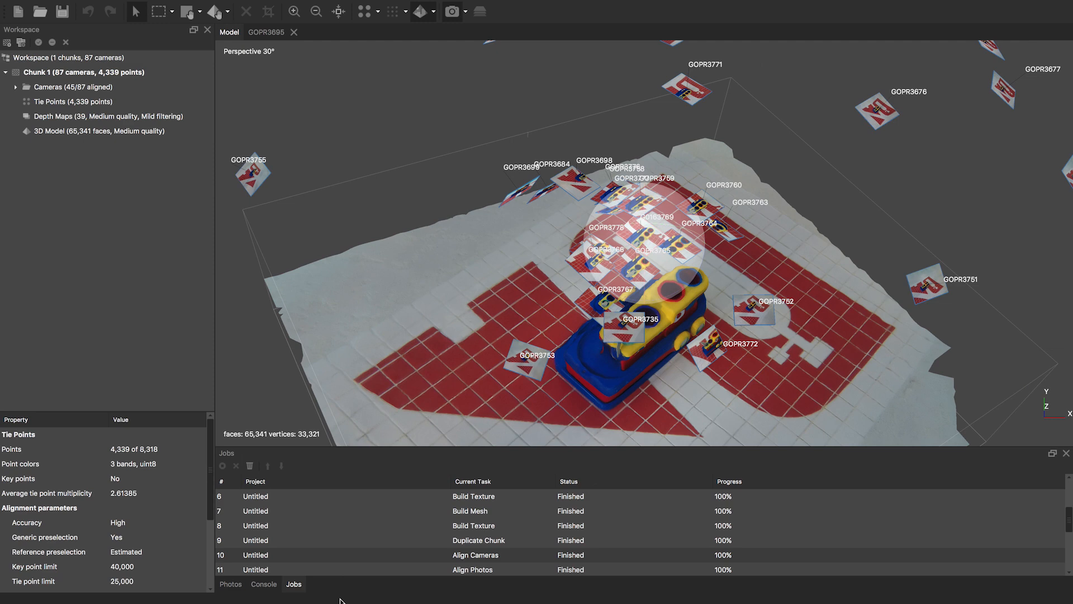
pyautogui.click(230, 584)
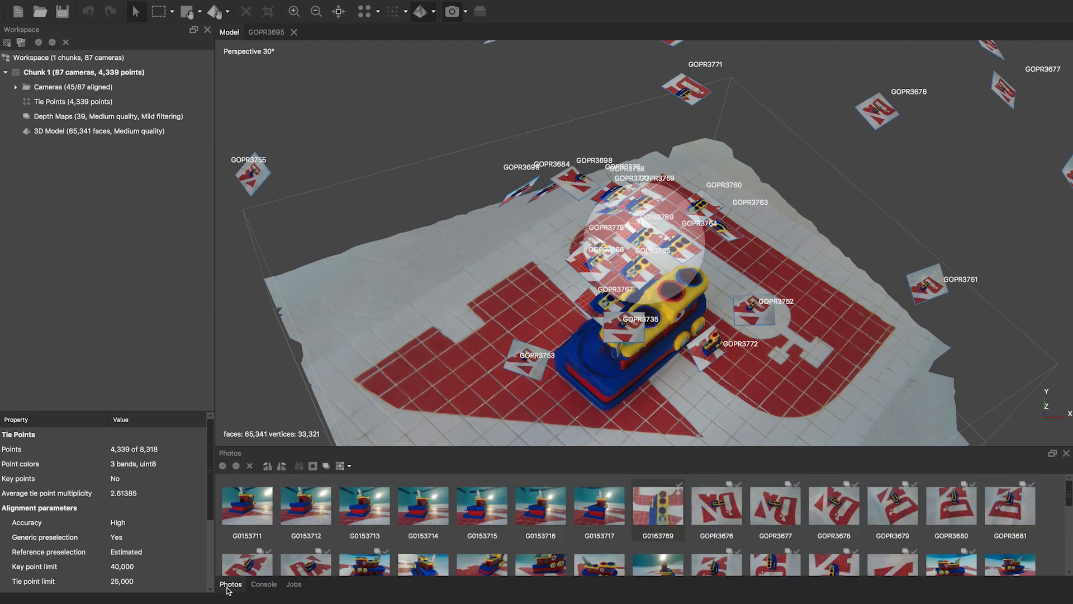
# - Undock the Photos panel, resize and move it, and dock it as a strip below the 3D view
pyautogui.click(1053, 454)
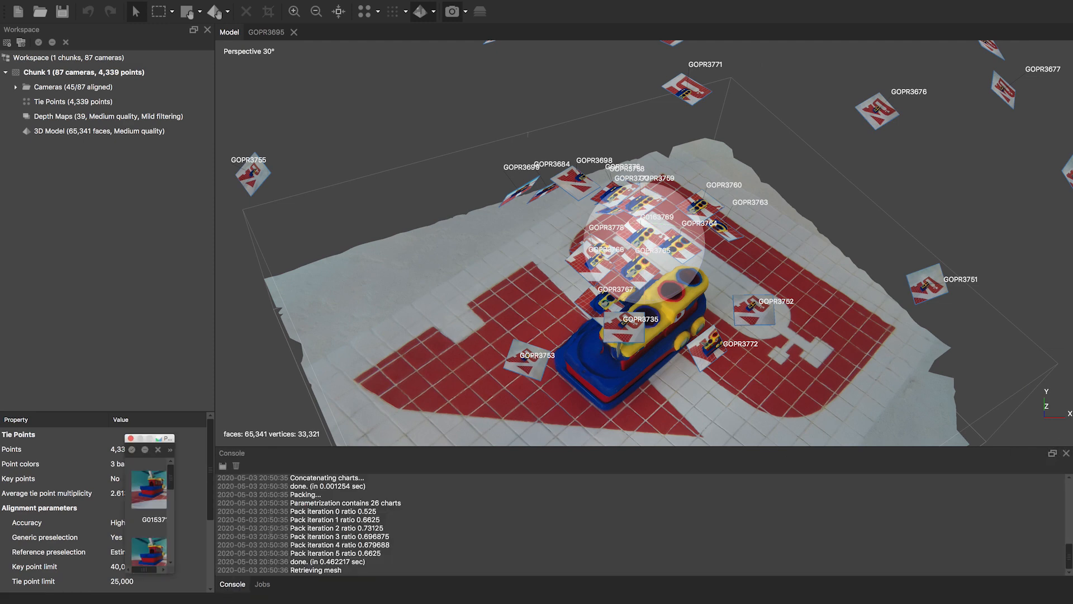
pyautogui.moveTo(169, 438); pyautogui.dragTo(562, 210)
pyautogui.moveTo(173, 215); pyautogui.dragTo(456, 537)
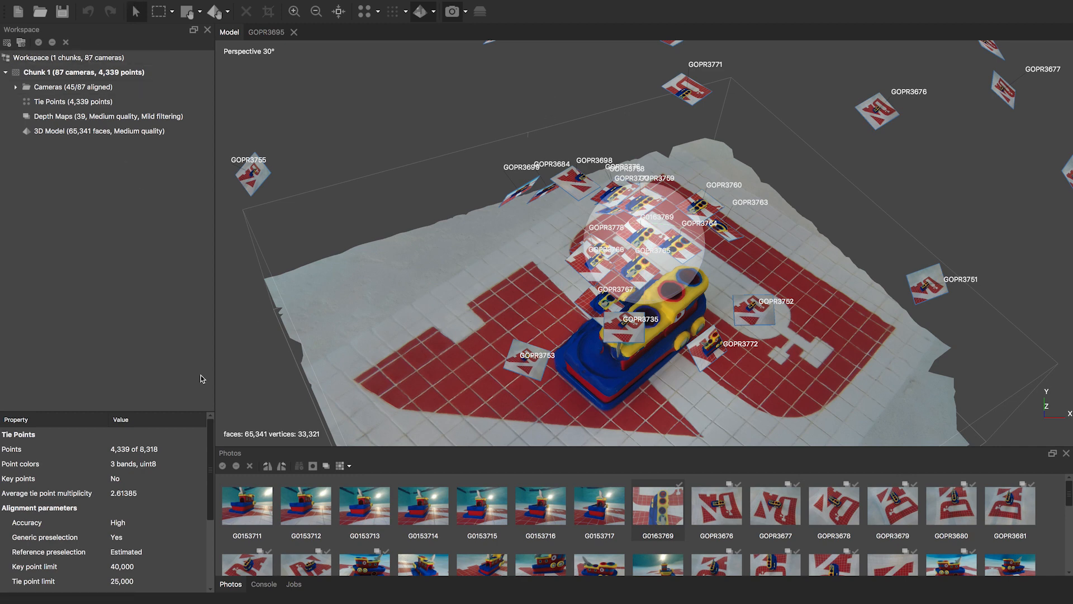
pyautogui.moveTo(363, 409); pyautogui.dragTo(405, 427)
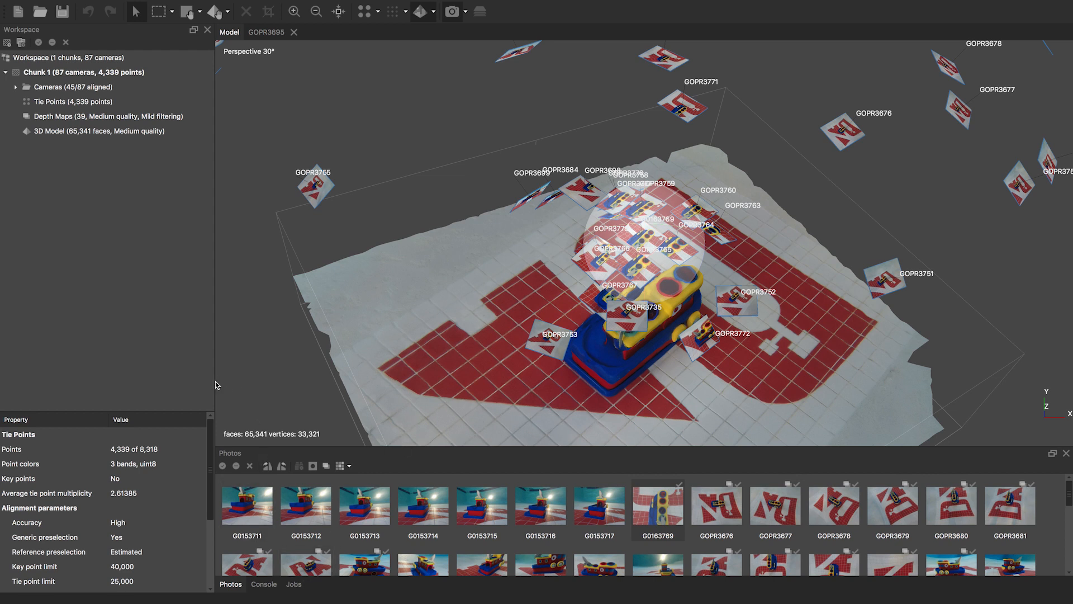
pyautogui.moveTo(213, 379); pyautogui.dragTo(180, 378)
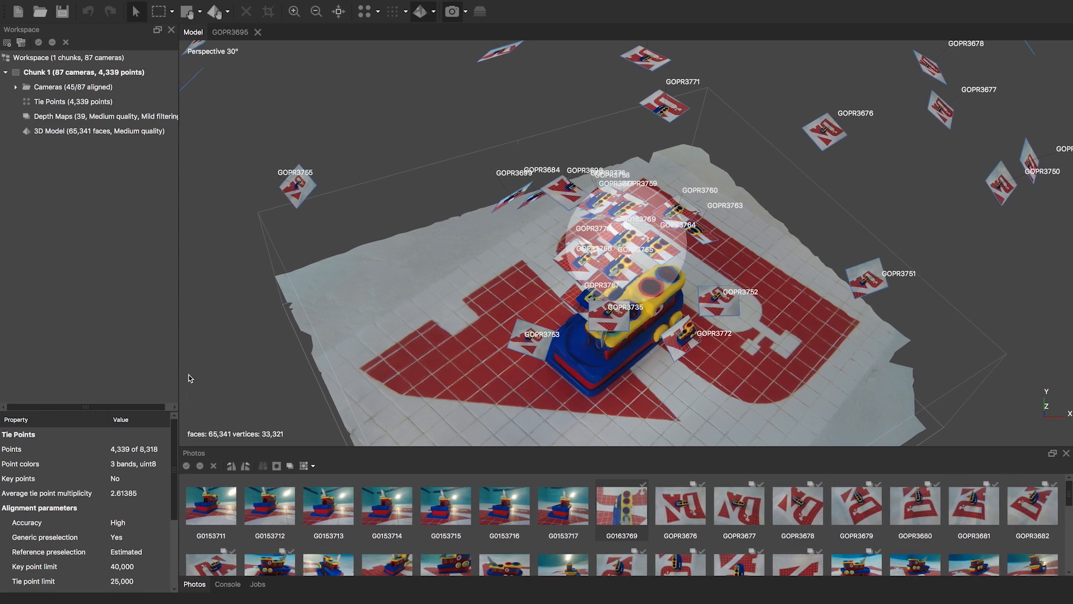
pyautogui.scroll(-6, 583, 297)
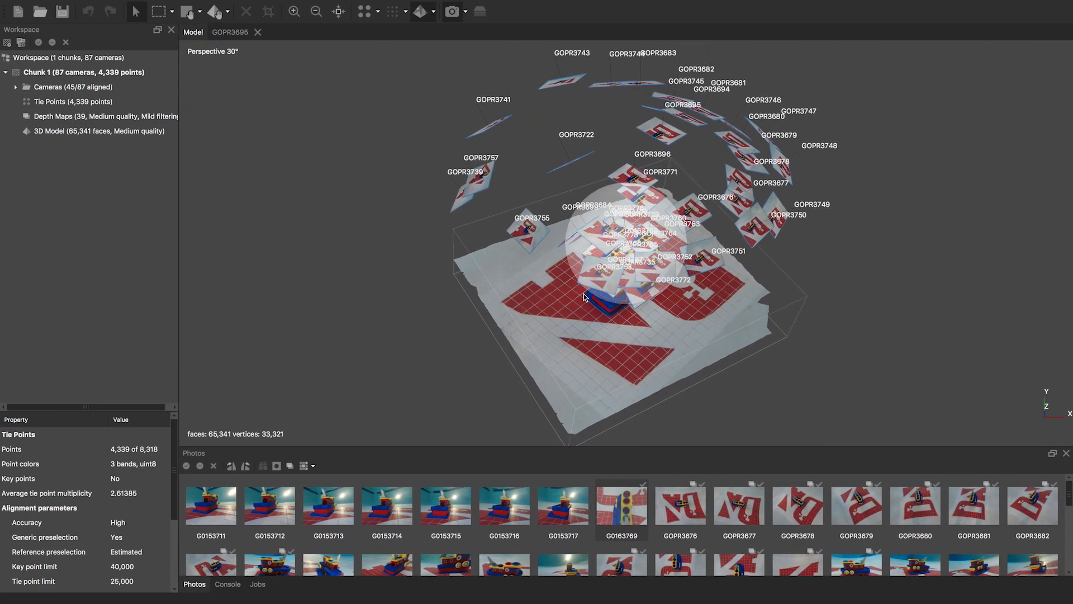
pyautogui.scroll(3, 583, 298)
pyautogui.scroll(-1, 584, 297)
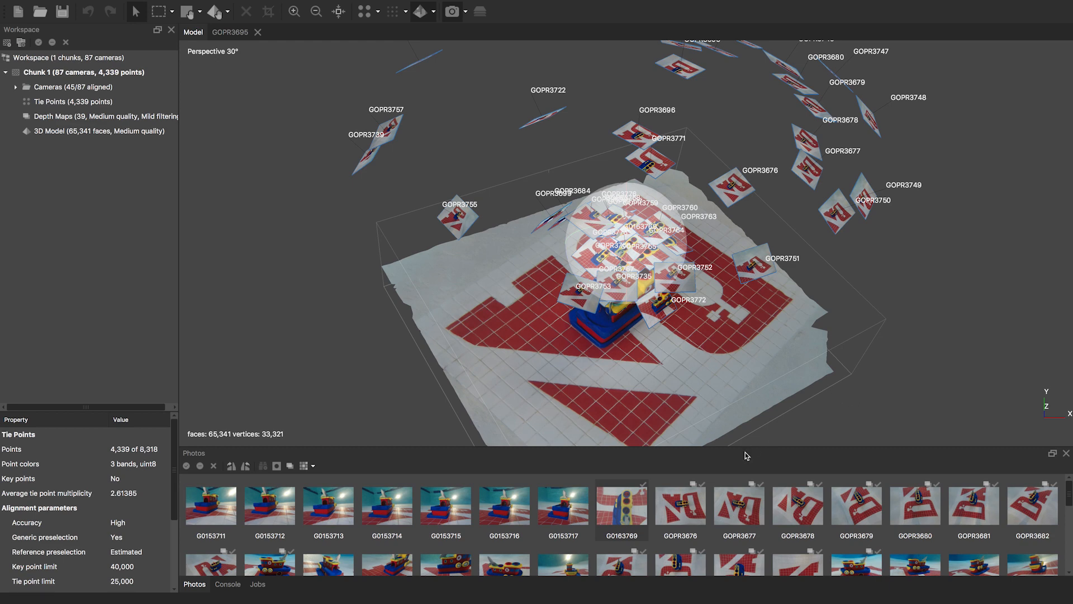
pyautogui.moveTo(744, 447)
pyautogui.mouseDown()
pyautogui.moveTo(737, 396)
pyautogui.moveTo(742, 458)
pyautogui.mouseUp()
pyautogui.moveTo(359, 4)
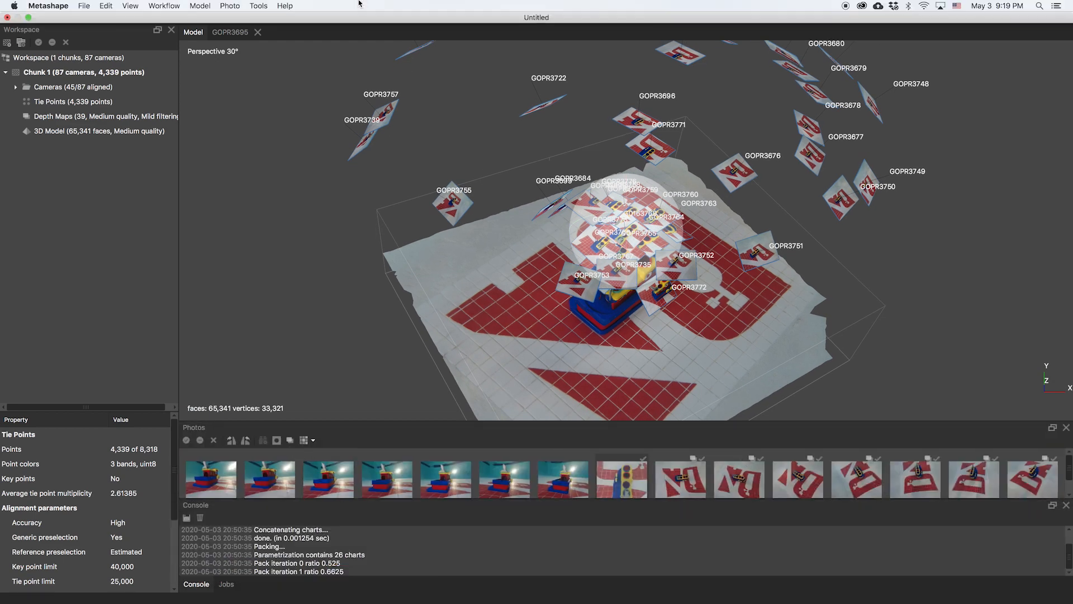
pyautogui.click(106, 7)
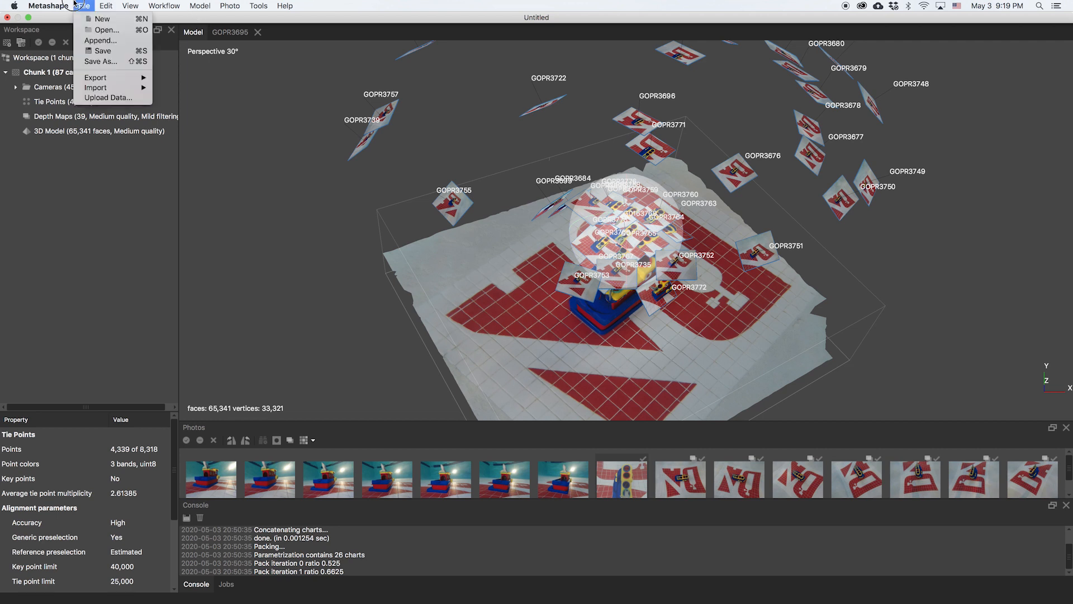
pyautogui.click(291, 208)
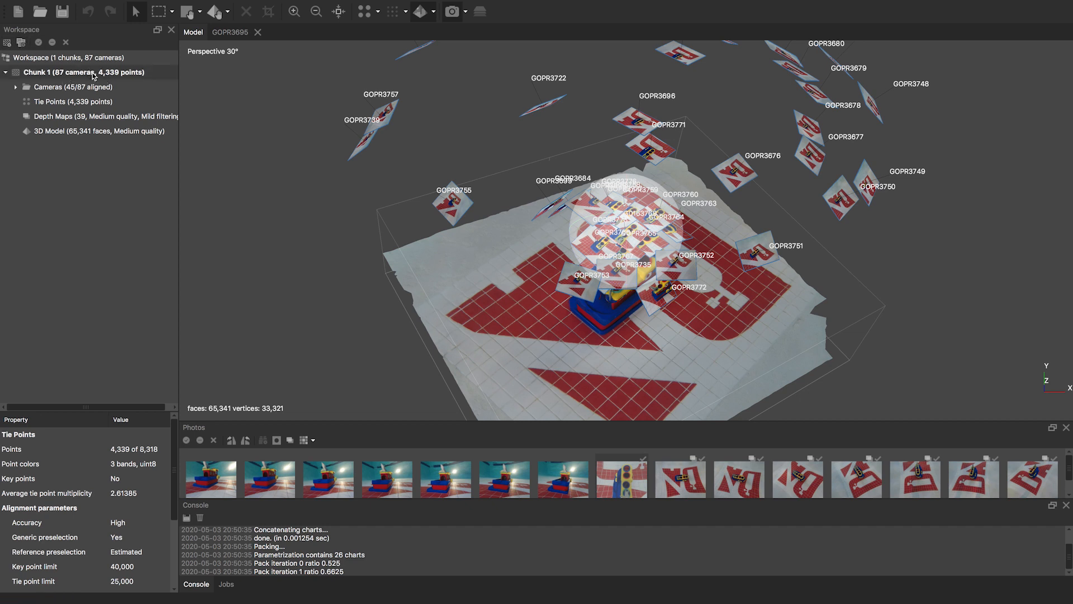
pyautogui.click(163, 4)
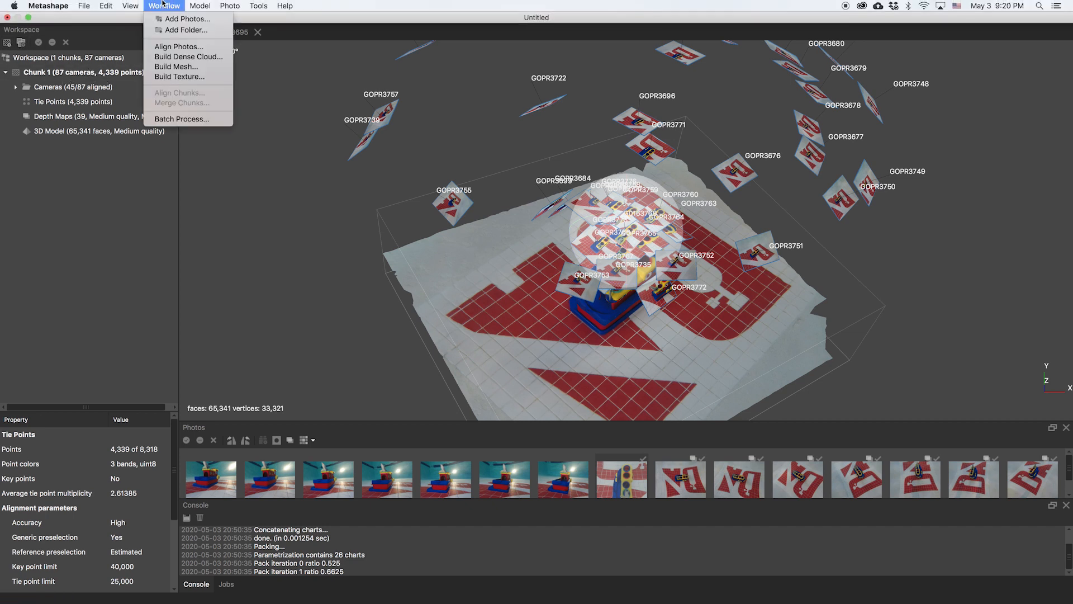
pyautogui.click(164, 5)
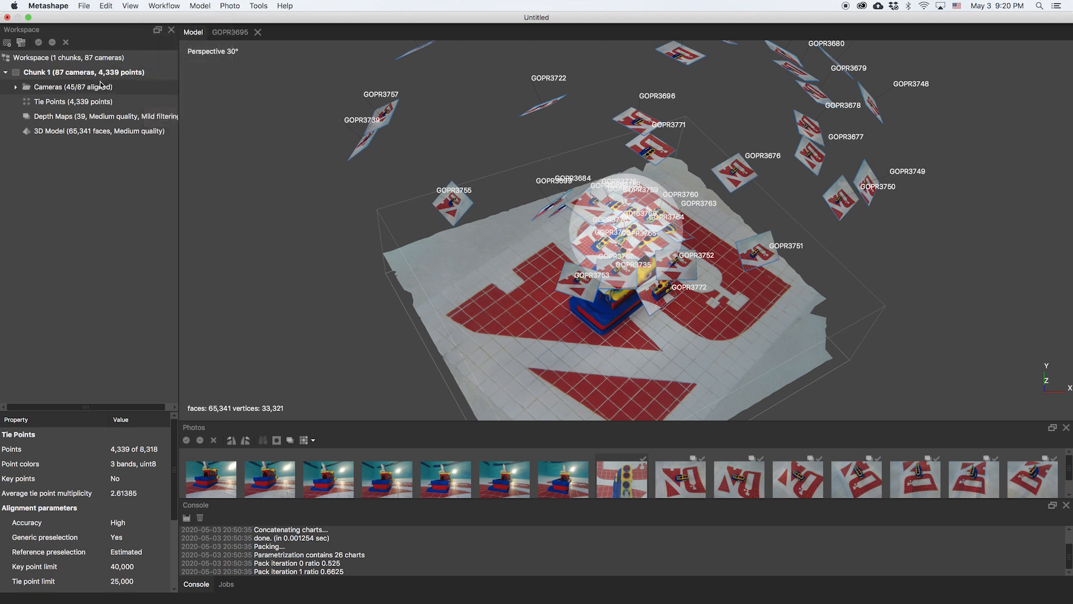
pyautogui.click(88, 73)
pyautogui.rightClick(88, 74)
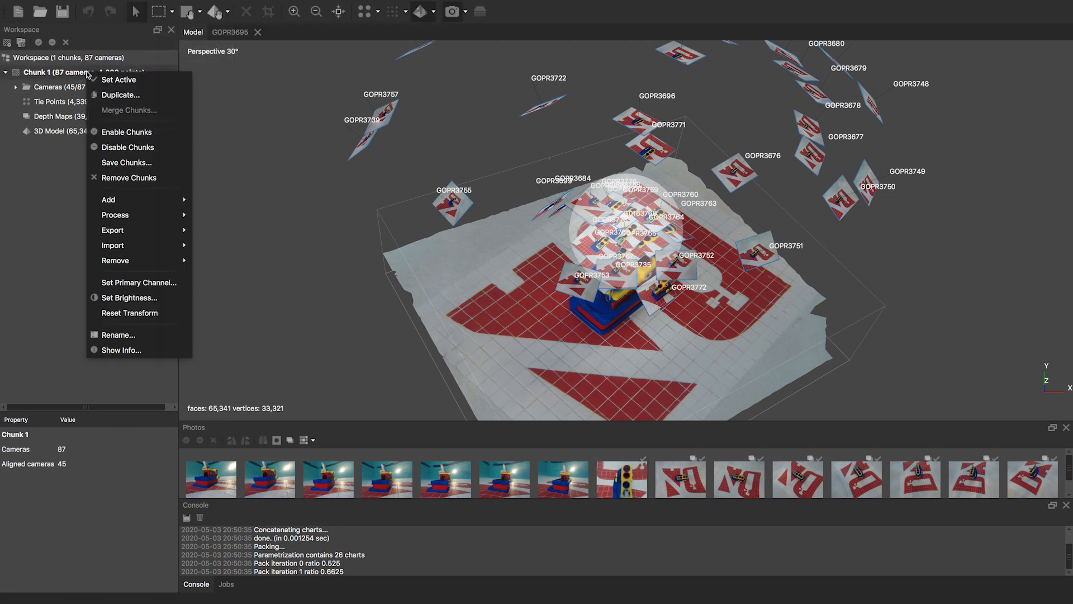
pyautogui.click(272, 131)
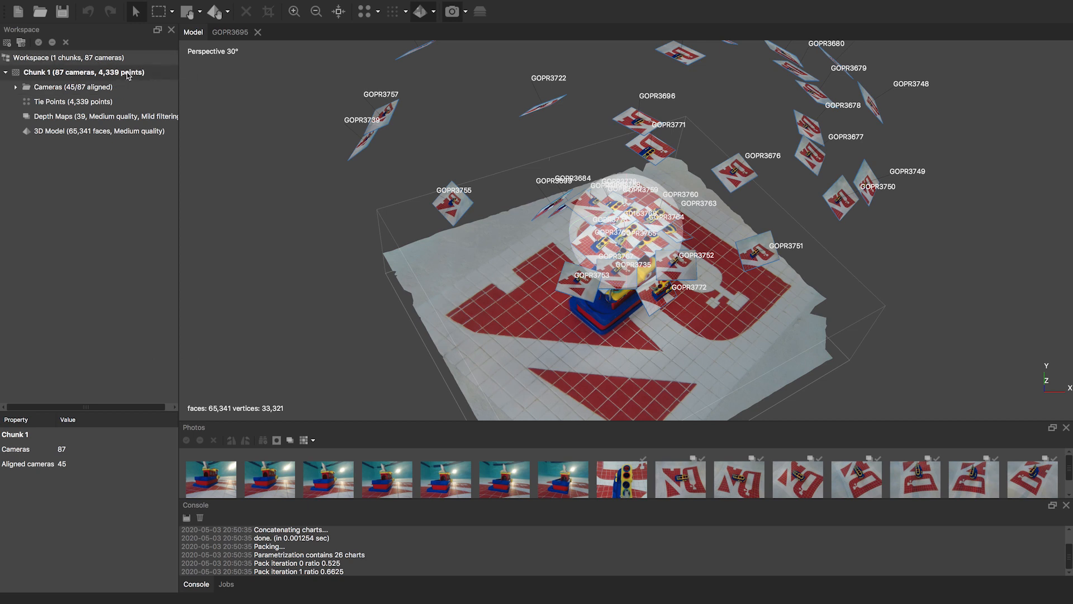
pyautogui.rightClick(128, 74)
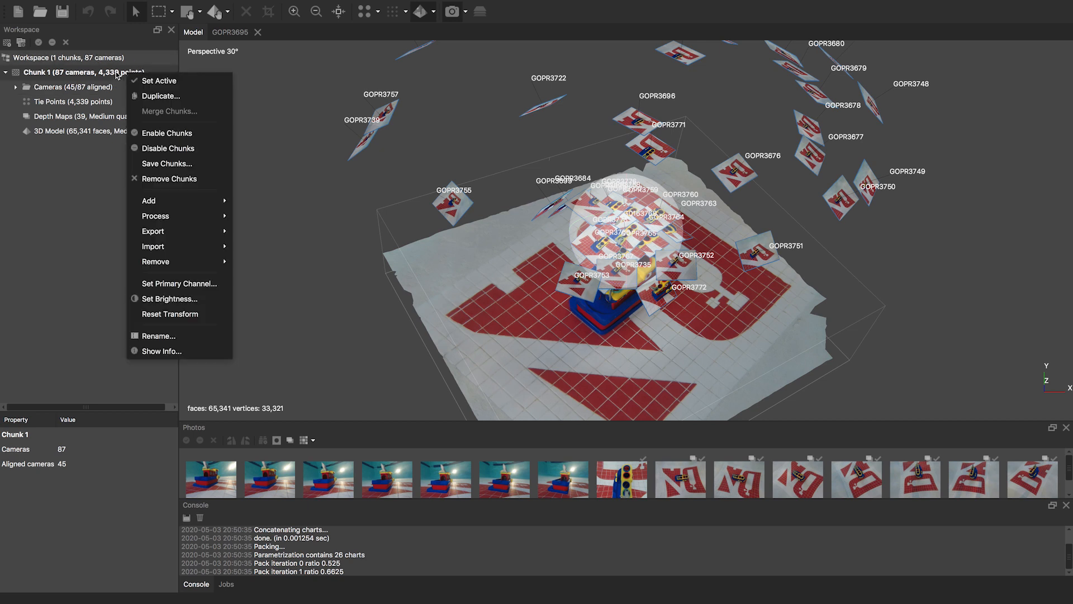
pyautogui.click(108, 72)
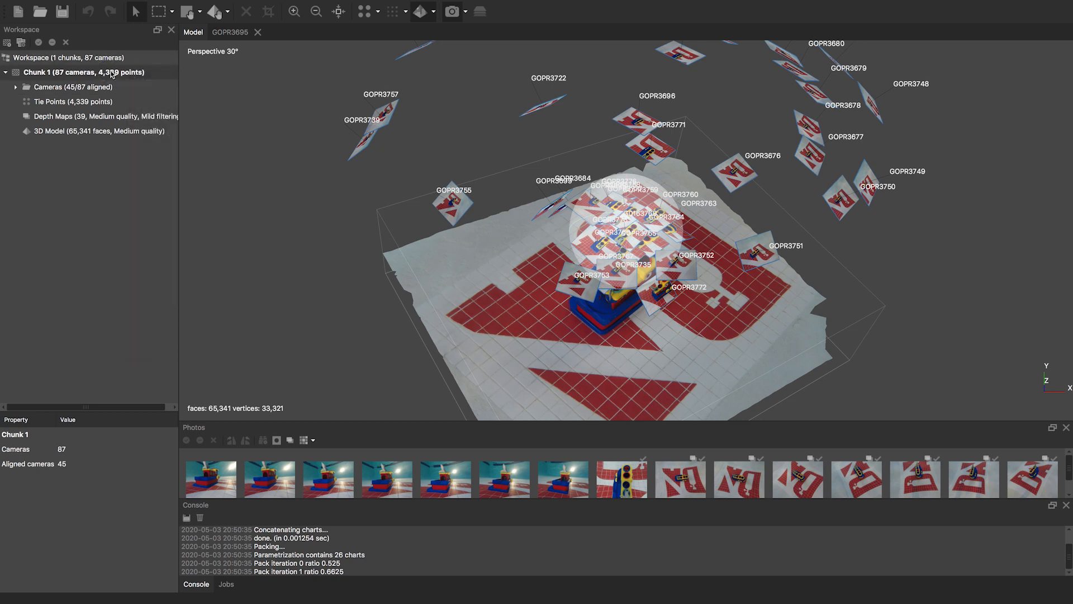
pyautogui.scroll(-2, 272, 189)
pyautogui.scroll(-3, 272, 184)
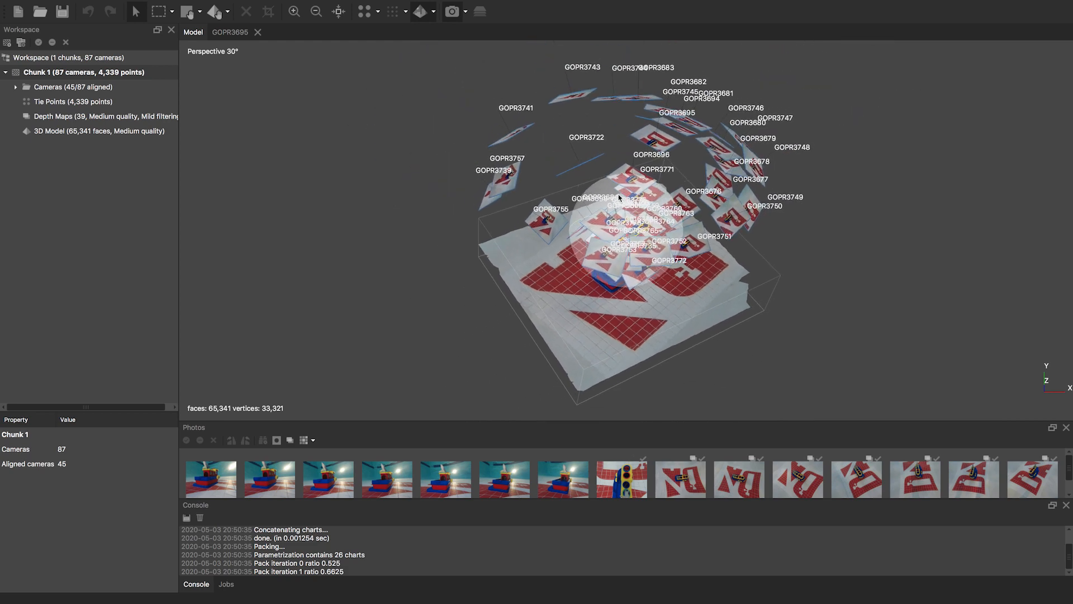
pyautogui.moveTo(638, 237); pyautogui.dragTo(562, 213)
pyautogui.moveTo(172, 5)
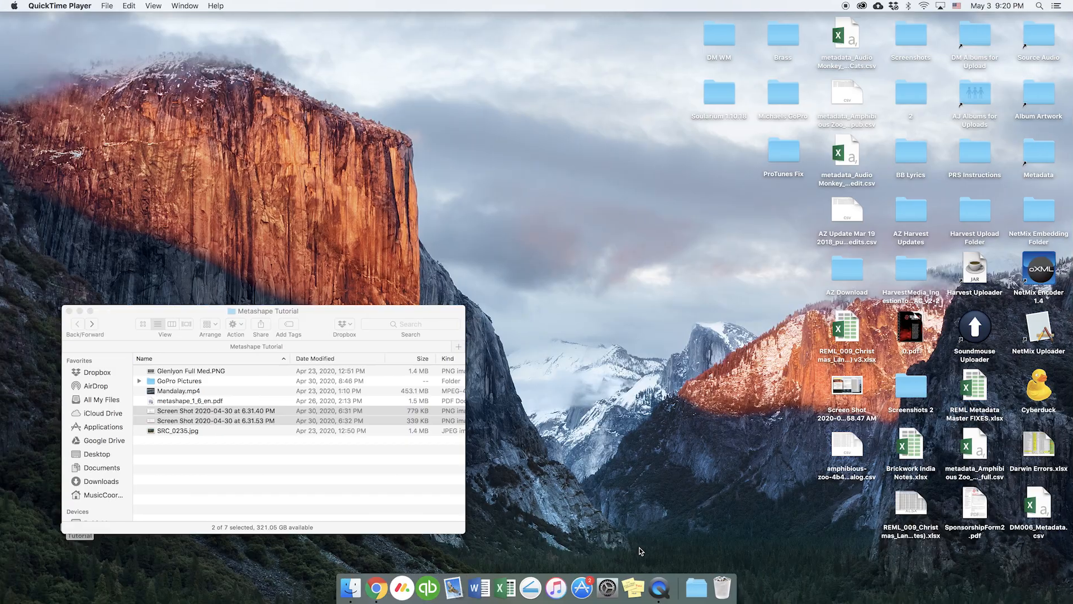
# - Launch Metashape by searching 'met' in Spotlight
pyautogui.click(1034, 4)
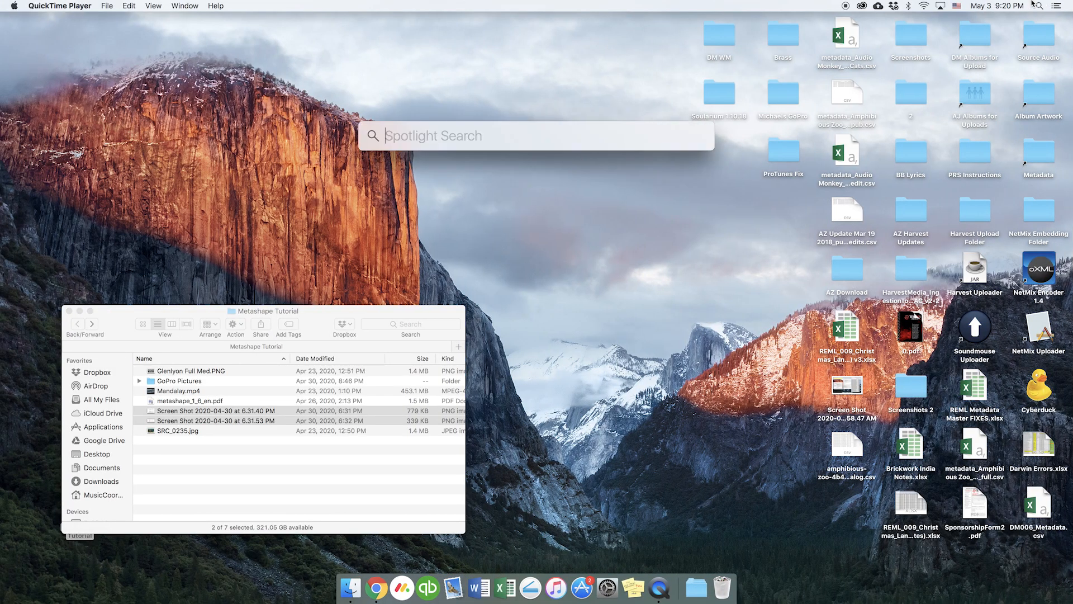
pyautogui.write('met')
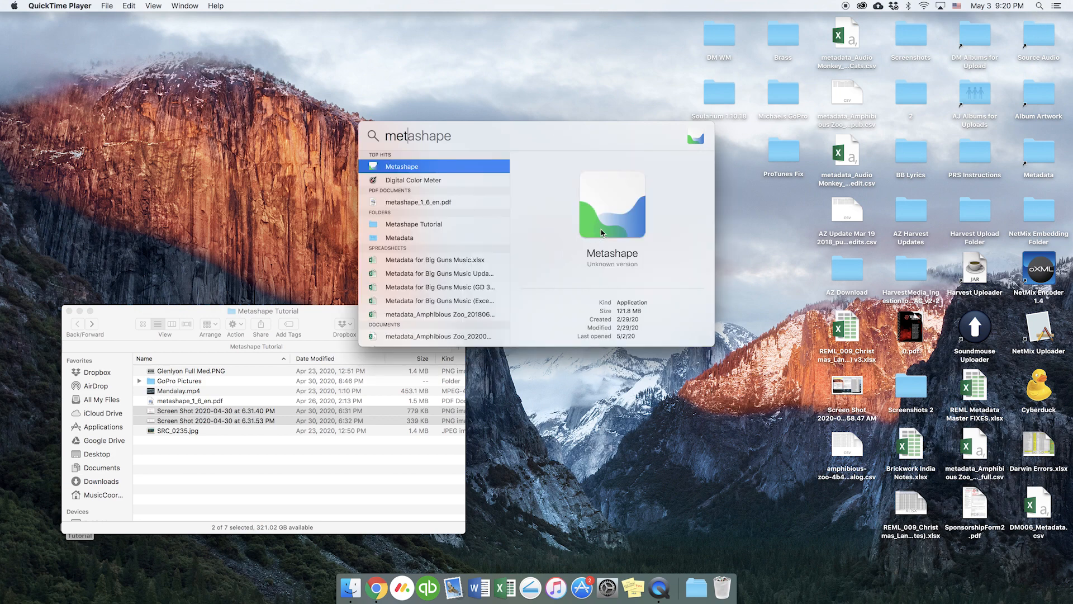
pyautogui.press('Return')
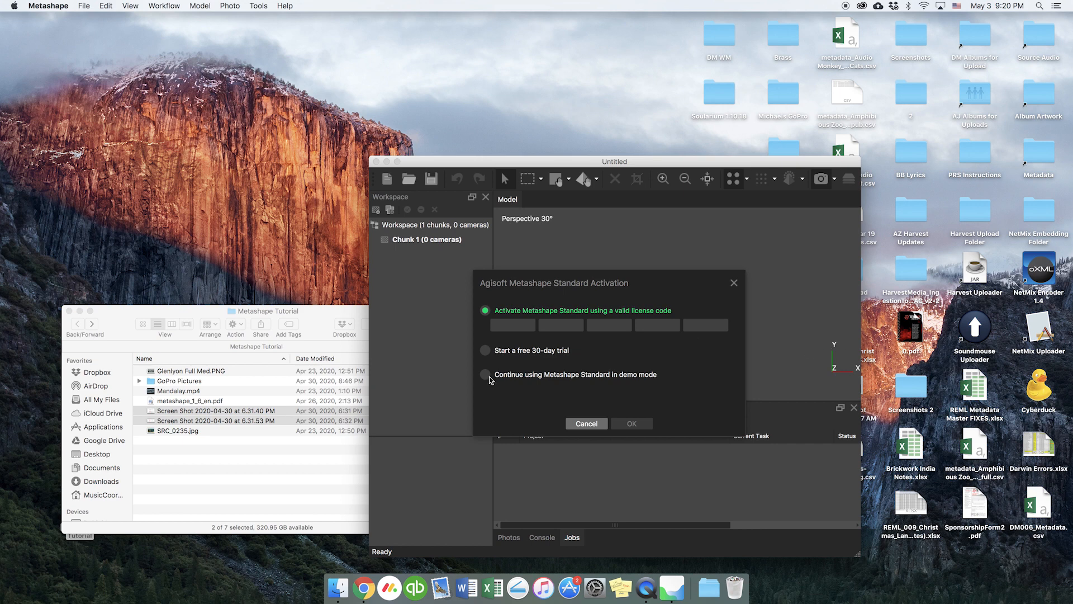
# - Choose 'Continue using Metashape Standard in demo mode' in the Activation dialog and confirm with OK
pyautogui.click(485, 351)
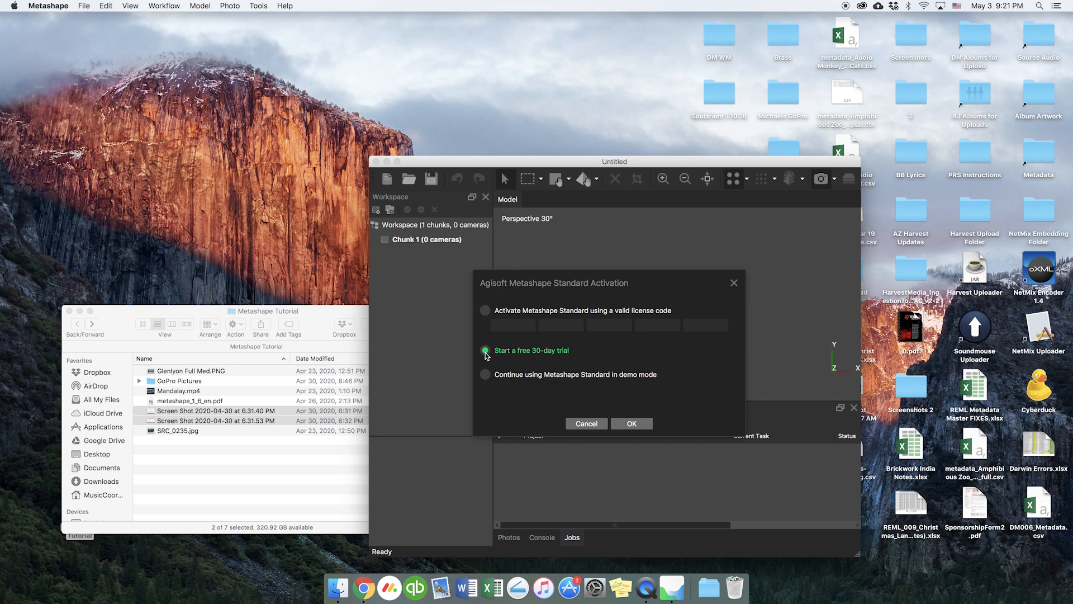
pyautogui.click(486, 375)
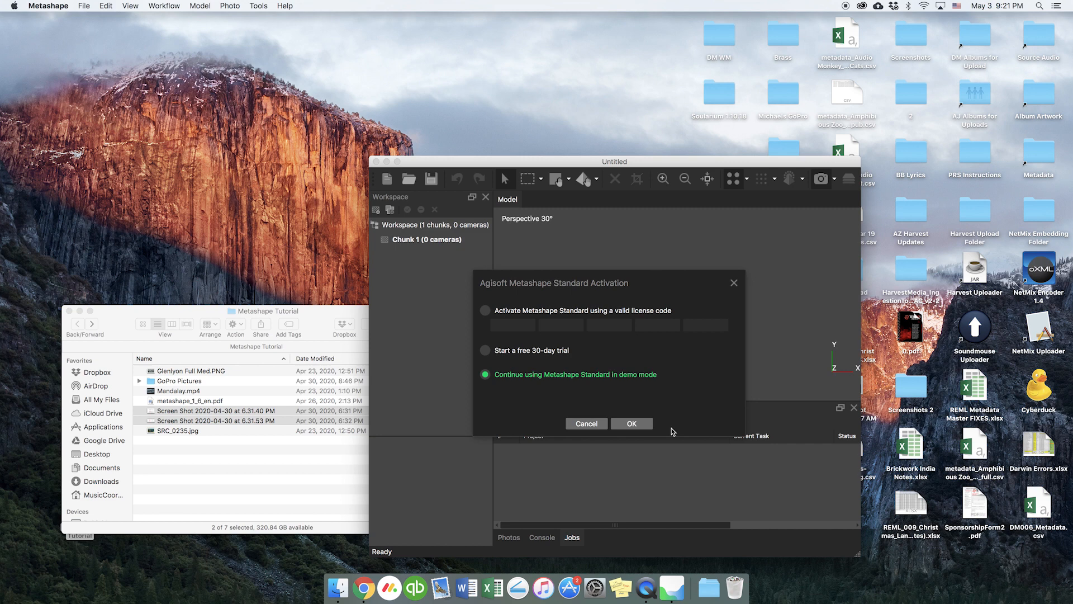
pyautogui.click(631, 423)
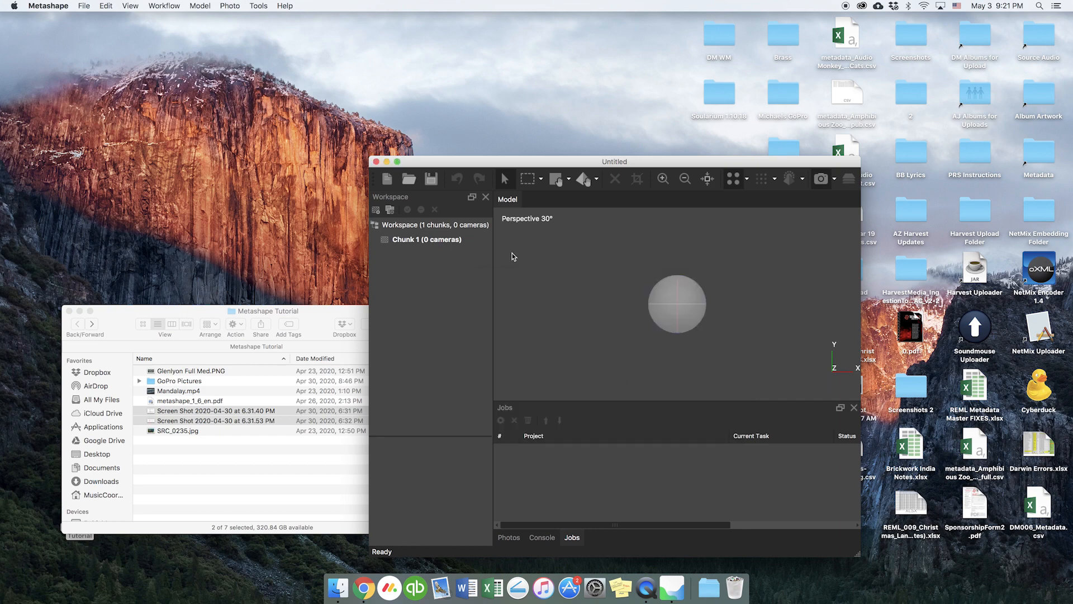
# - Maximize Metashape and activate Metashape Standard's free 30-day trial, authorising with the admin password
pyautogui.click(397, 162)
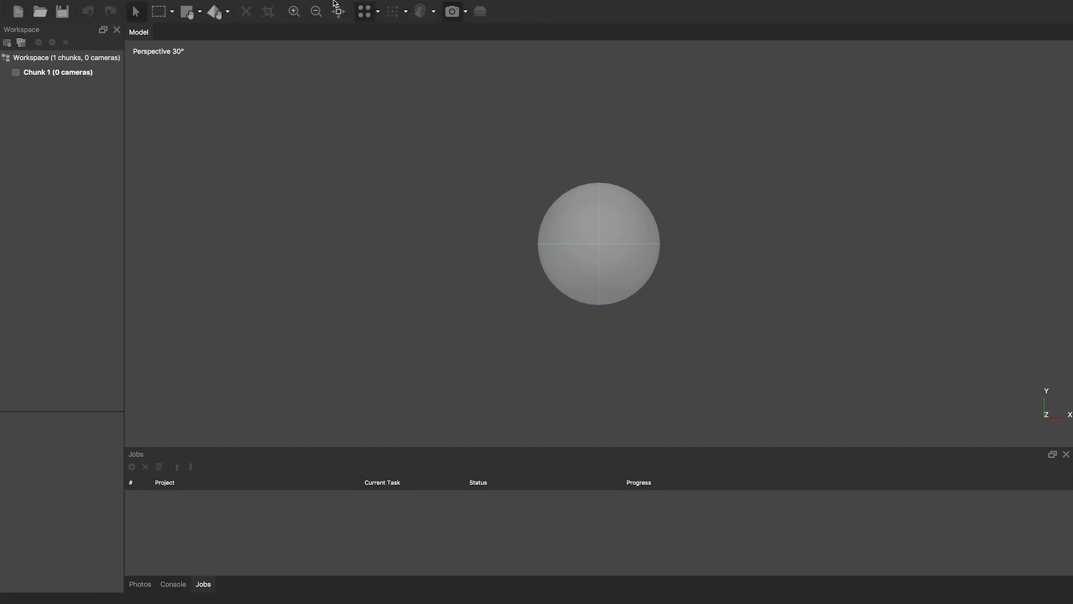
pyautogui.moveTo(311, 2)
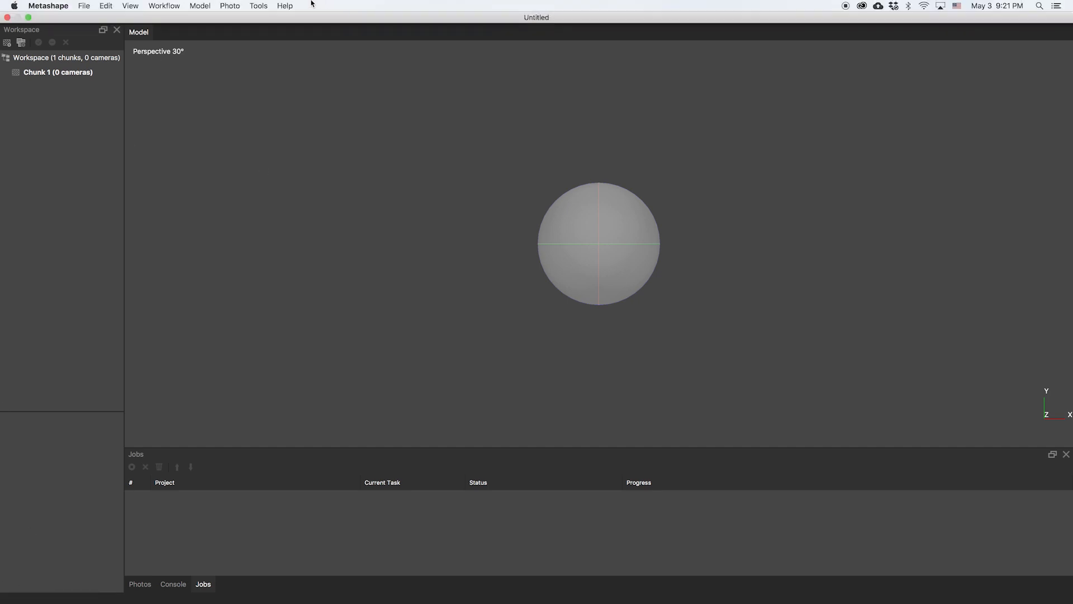
pyautogui.click(256, 4)
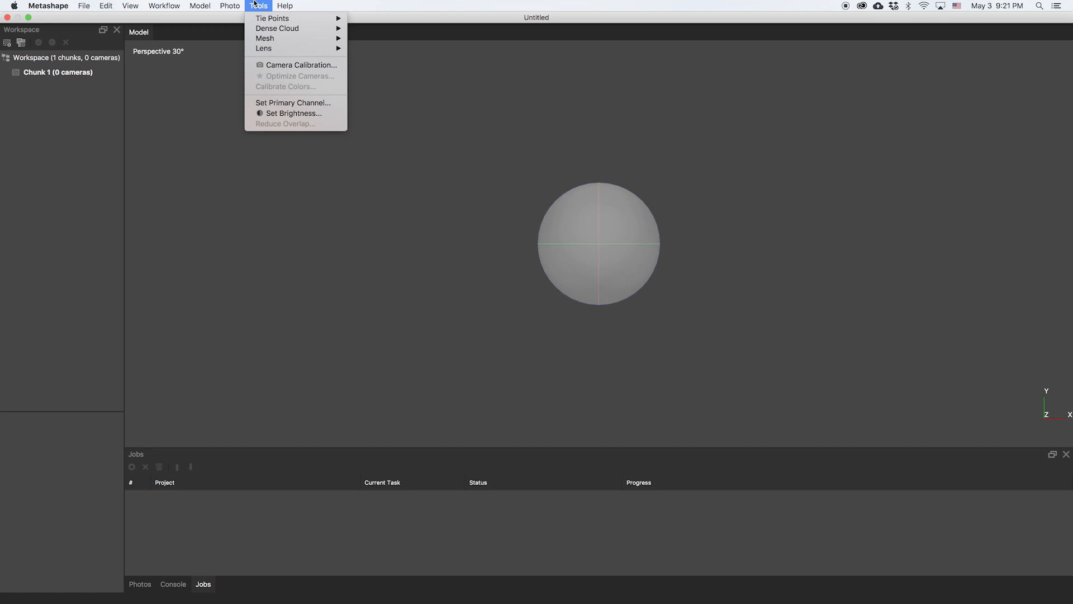
pyautogui.moveTo(289, 5)
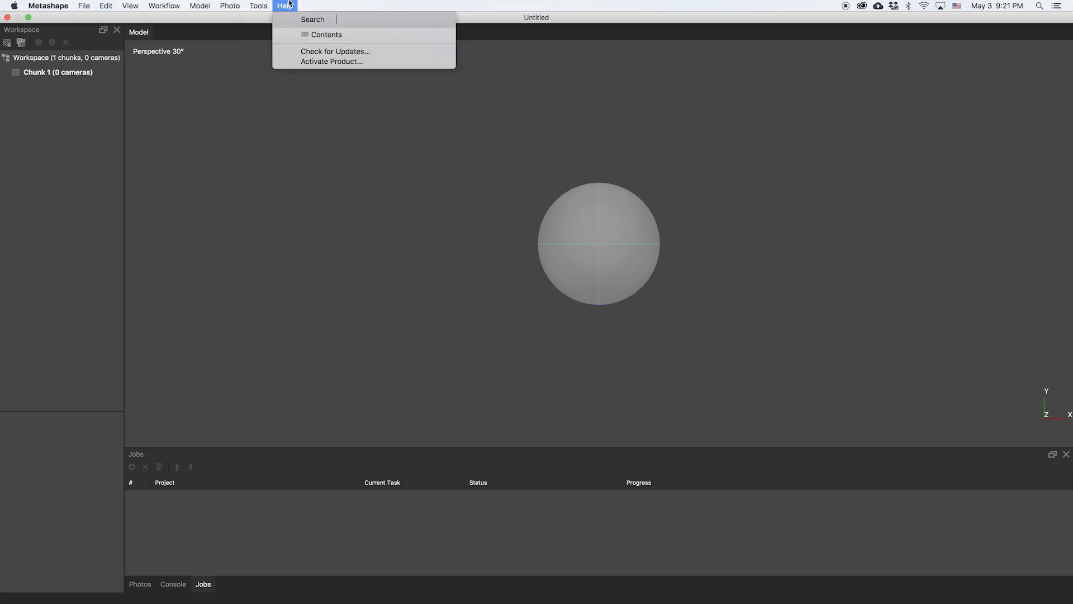
pyautogui.click(302, 62)
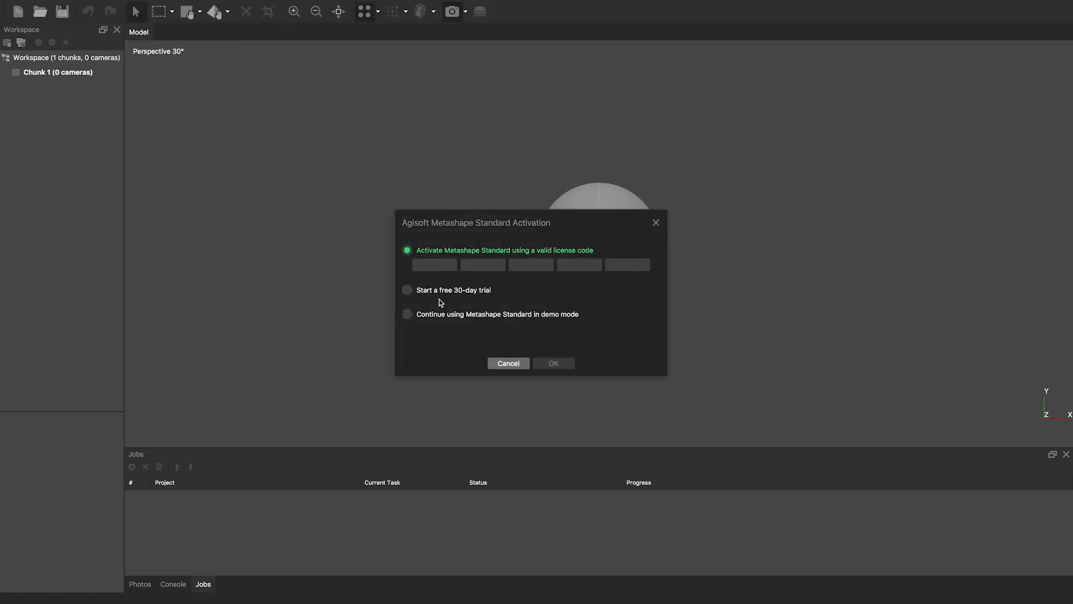
pyautogui.click(407, 290)
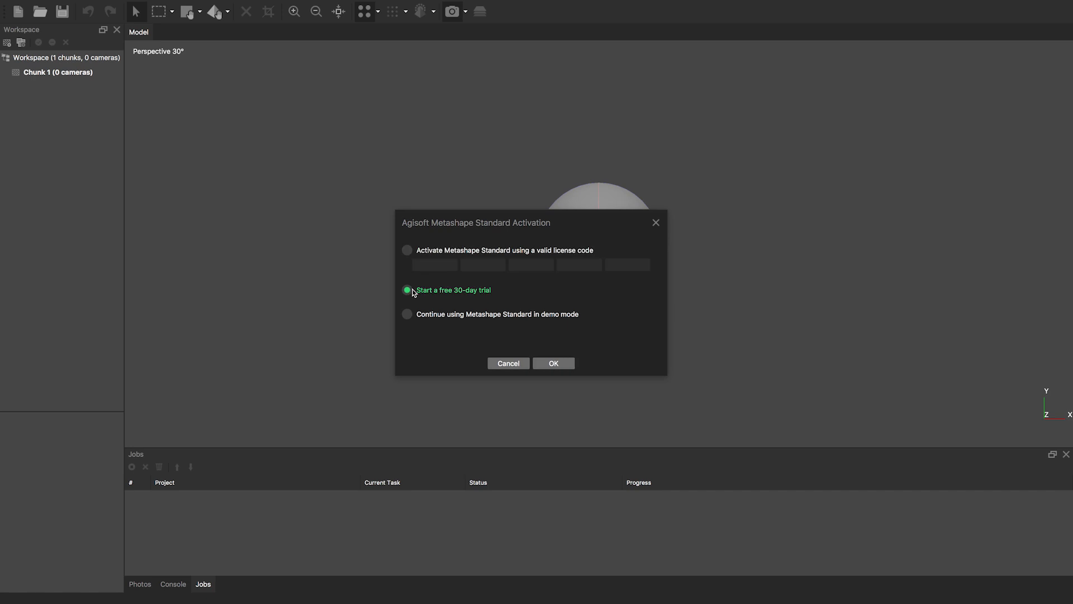
pyautogui.click(564, 366)
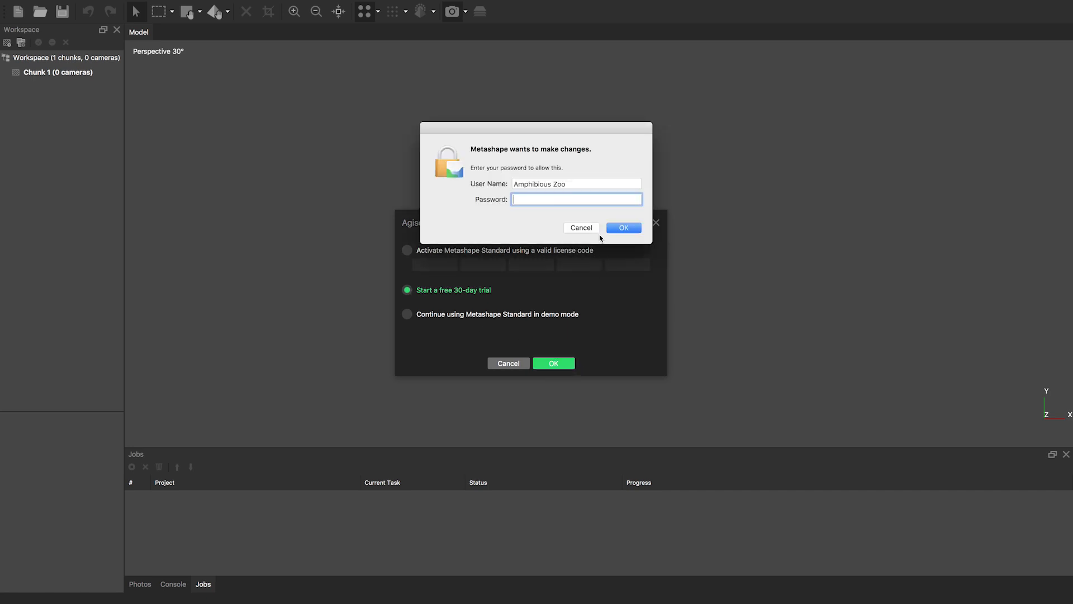
pyautogui.write('•••••••••••••')
pyautogui.press('Return')
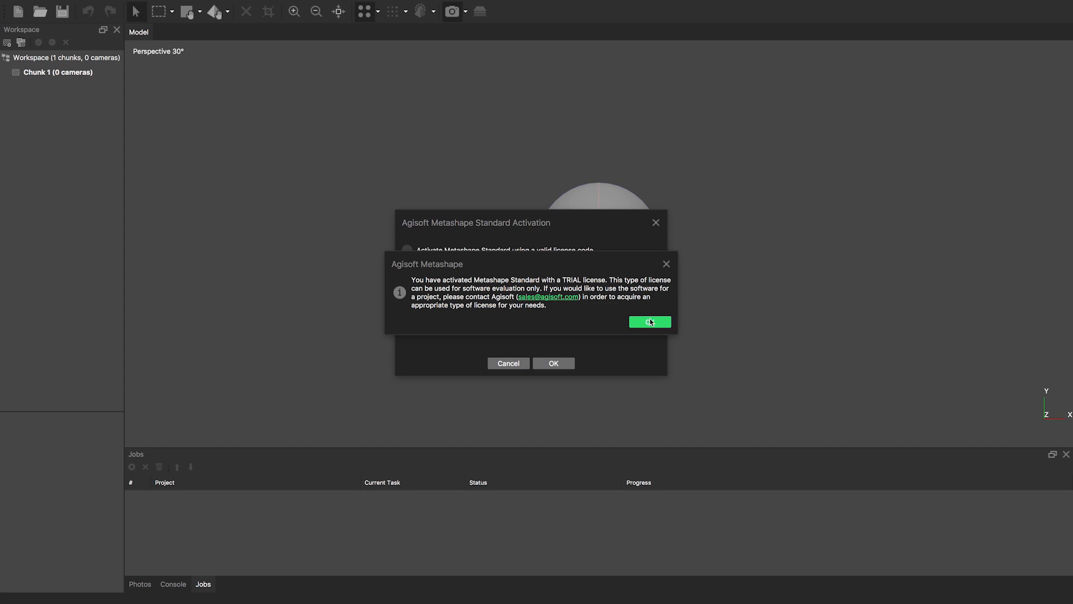
pyautogui.click(650, 322)
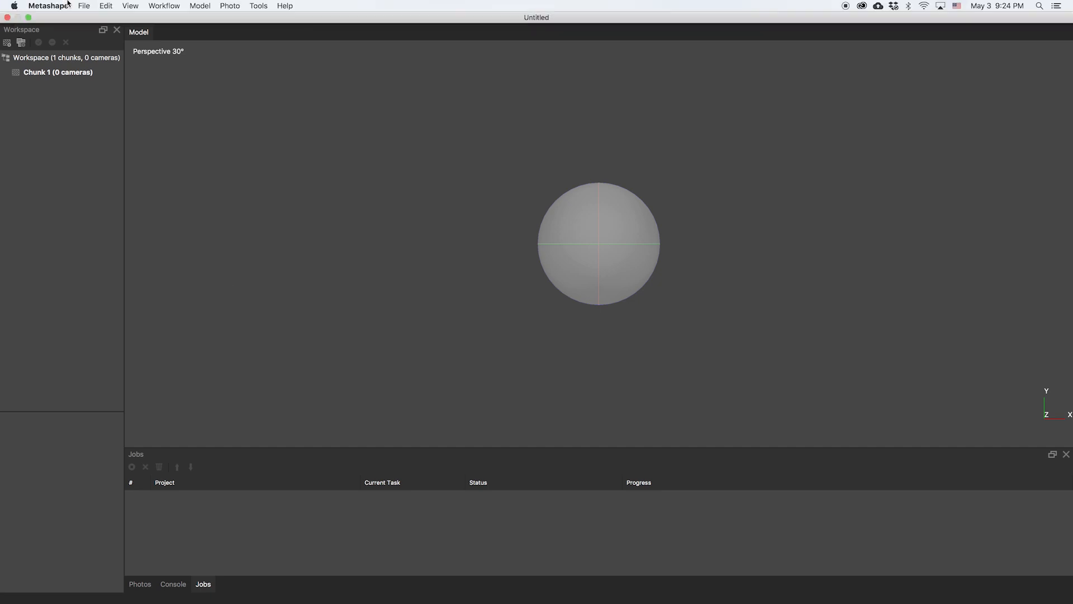
# - Bring up Metashape Preferences from the application menu
pyautogui.click(48, 6)
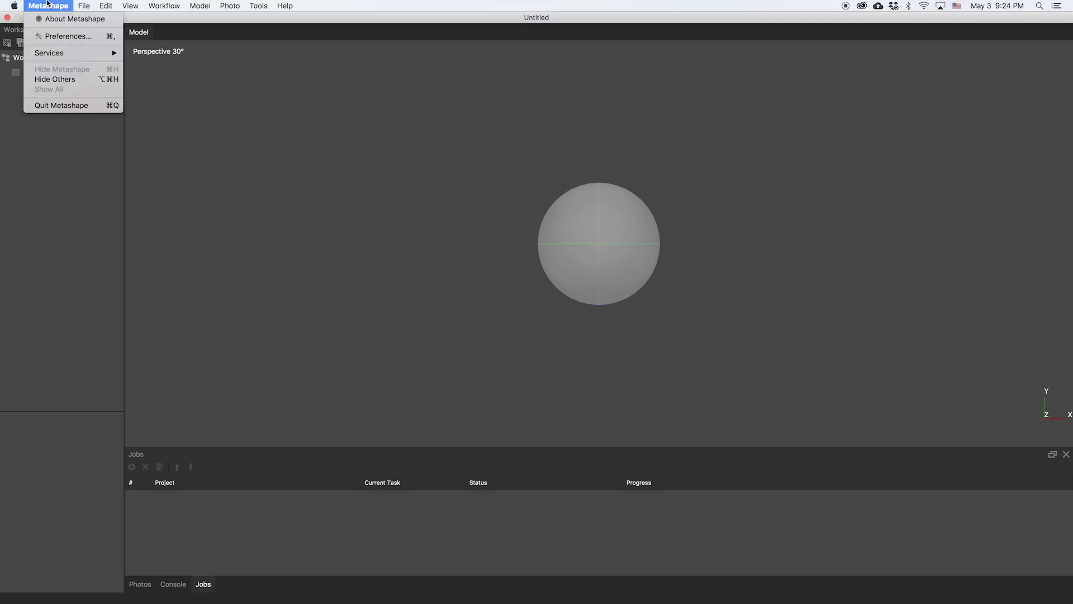
pyautogui.click(60, 36)
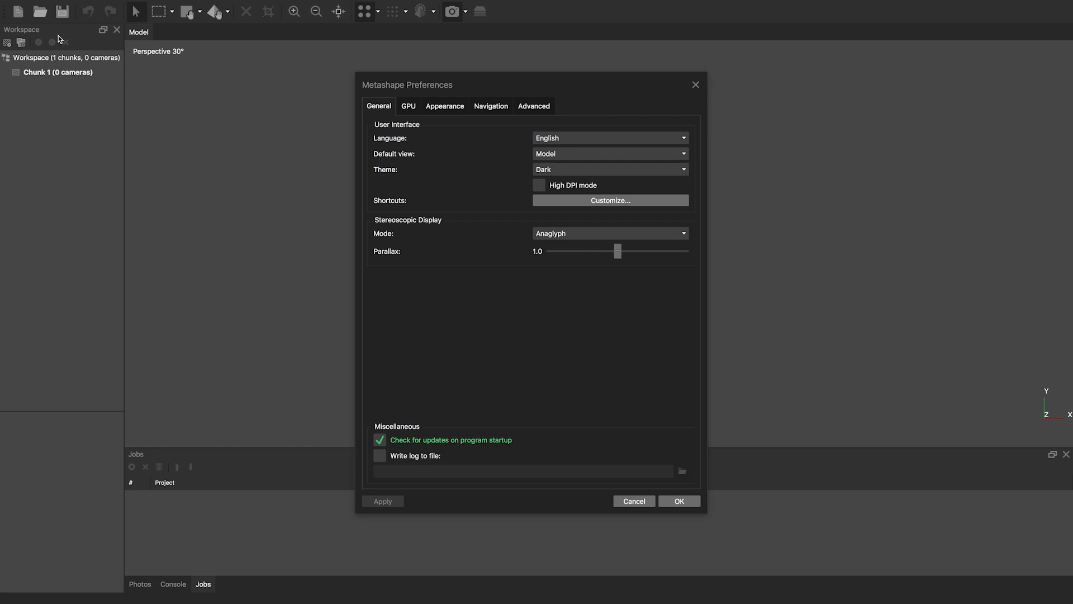
pyautogui.moveTo(1, 1)
pyautogui.click(541, 38)
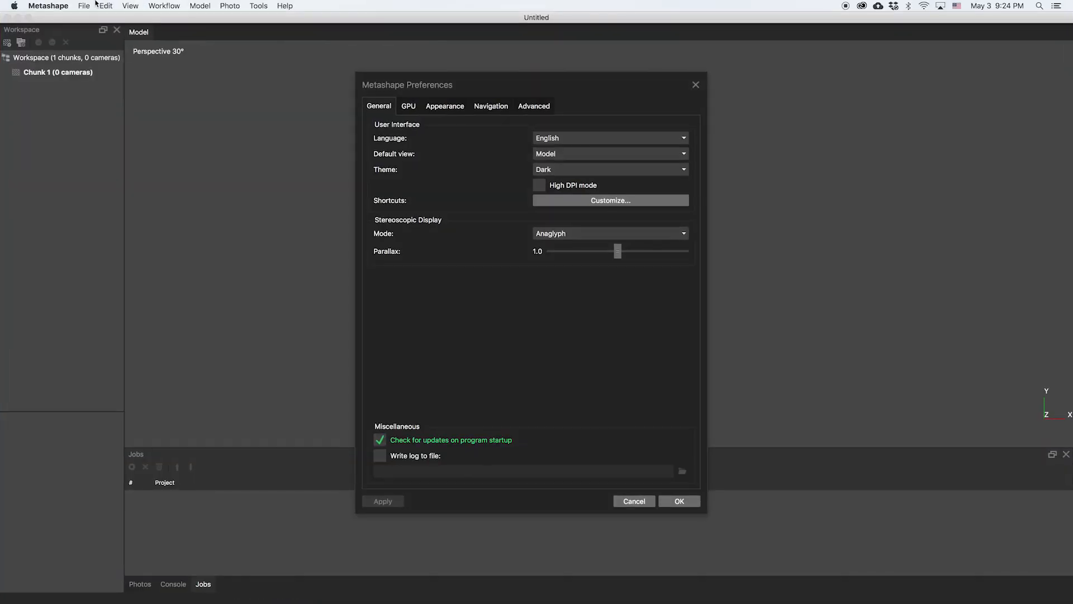
pyautogui.click(48, 5)
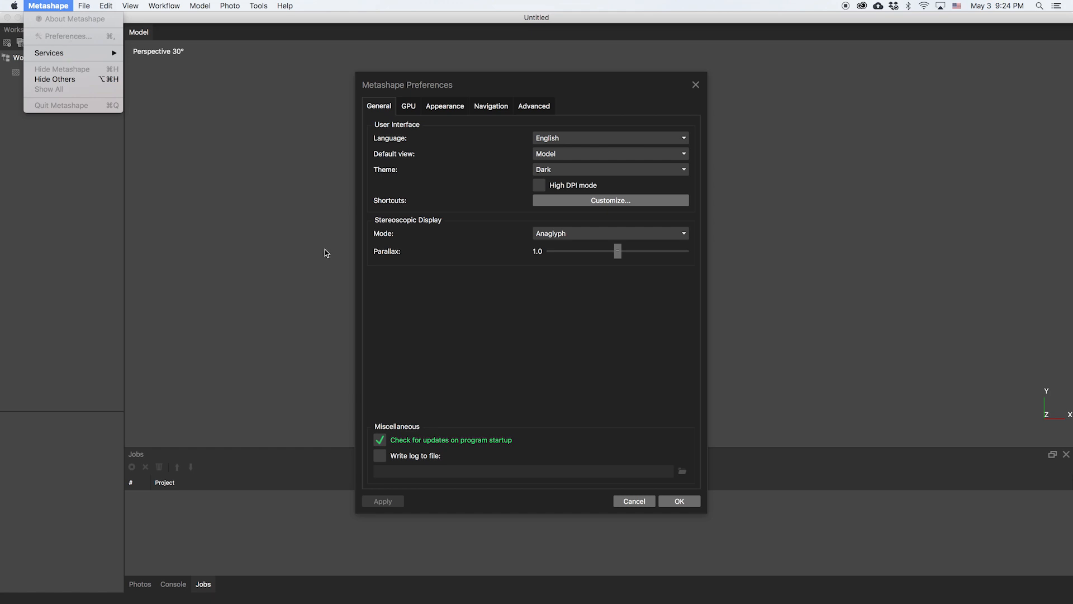
pyautogui.click(313, 261)
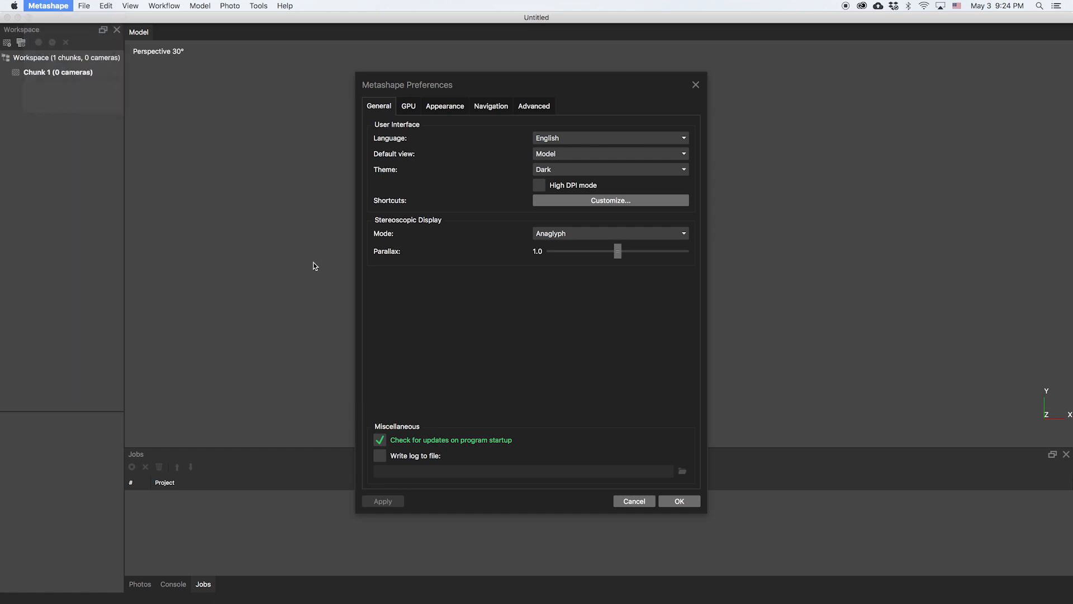
# - Keep the Dark theme, leave Write log to file off, and view the GPU settings
pyautogui.click(601, 169)
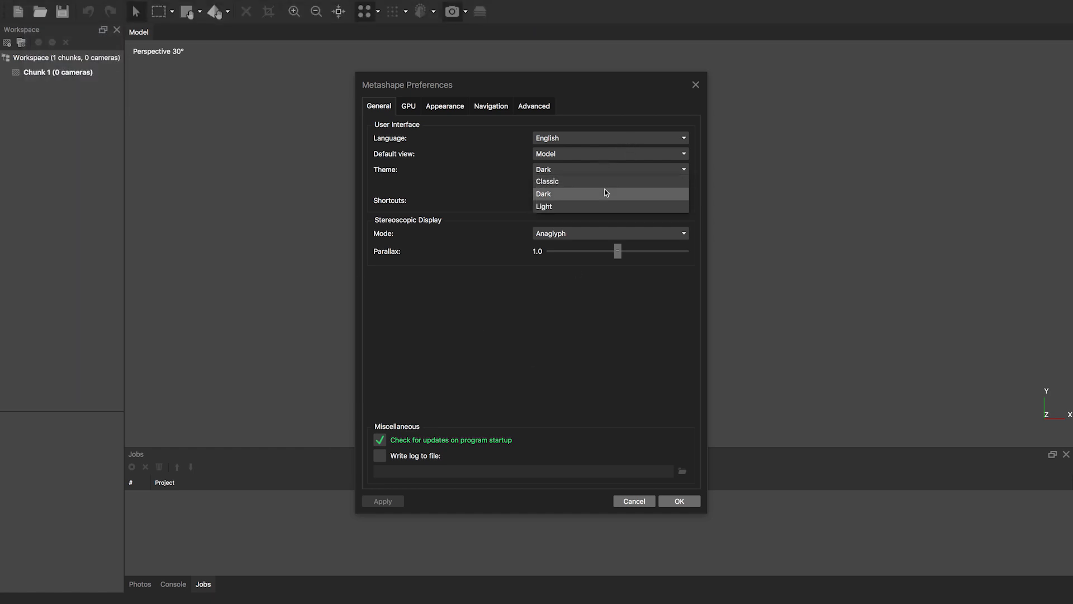
pyautogui.click(582, 193)
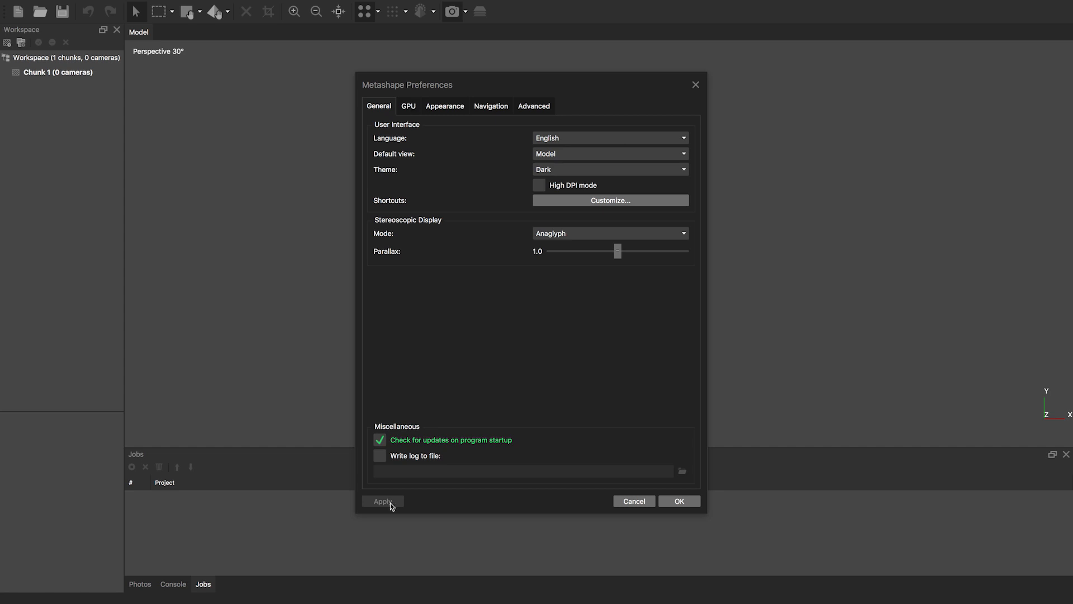
pyautogui.click(382, 457)
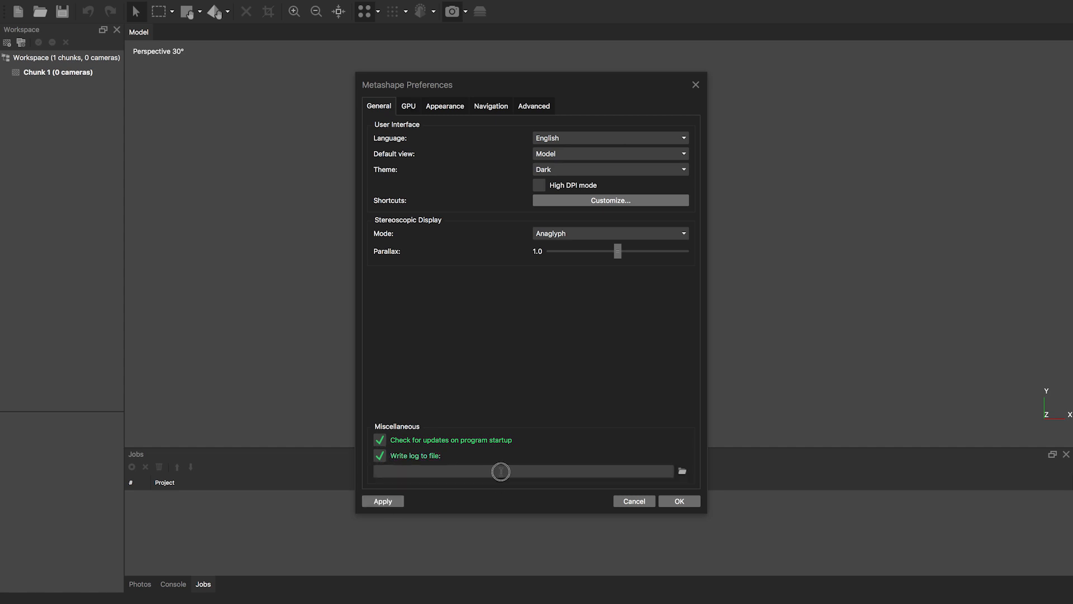
pyautogui.click(683, 470)
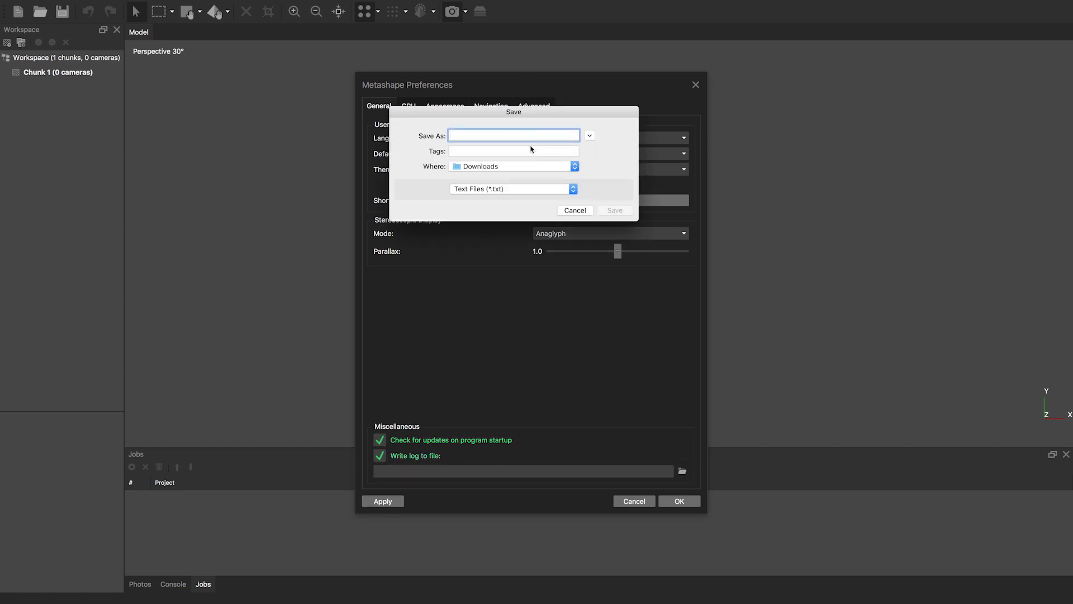
pyautogui.click(575, 211)
pyautogui.click(382, 456)
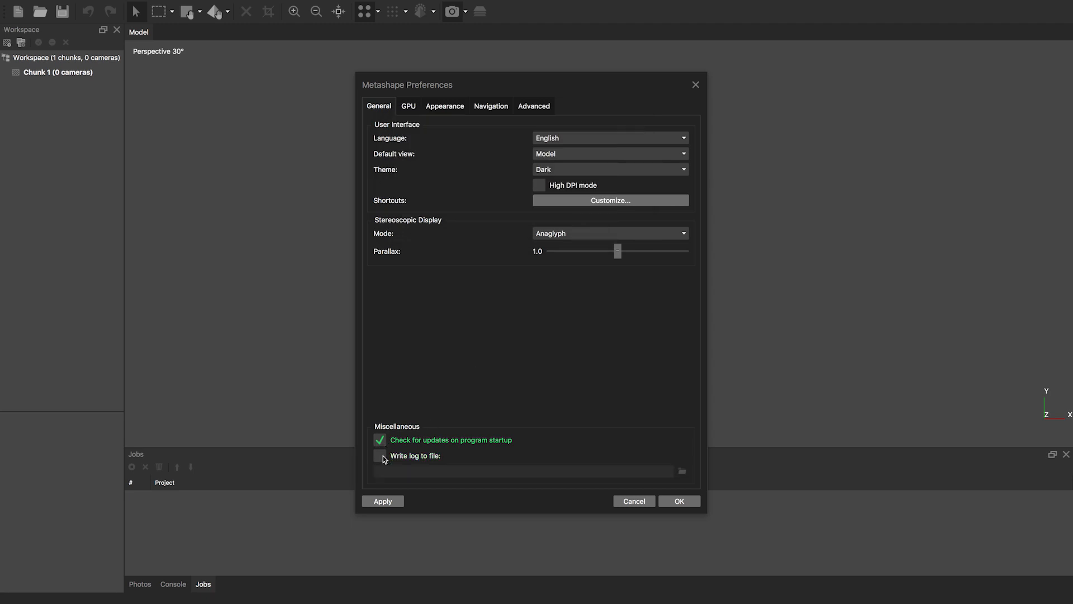
pyautogui.click(410, 106)
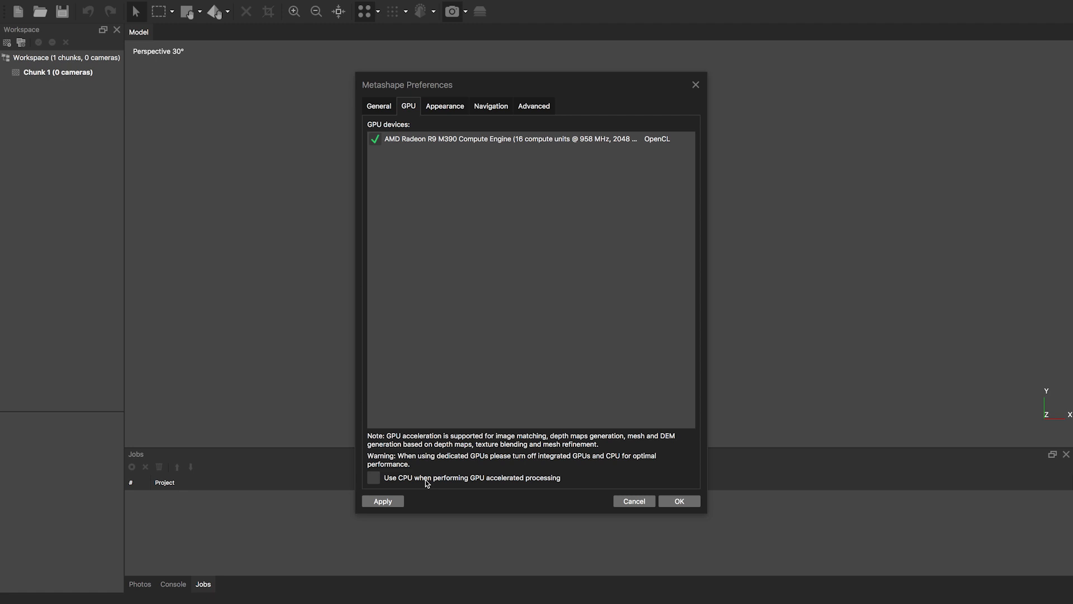
# - Look through the Appearance and Navigation preferences, ending on the Advanced tab
pyautogui.click(442, 107)
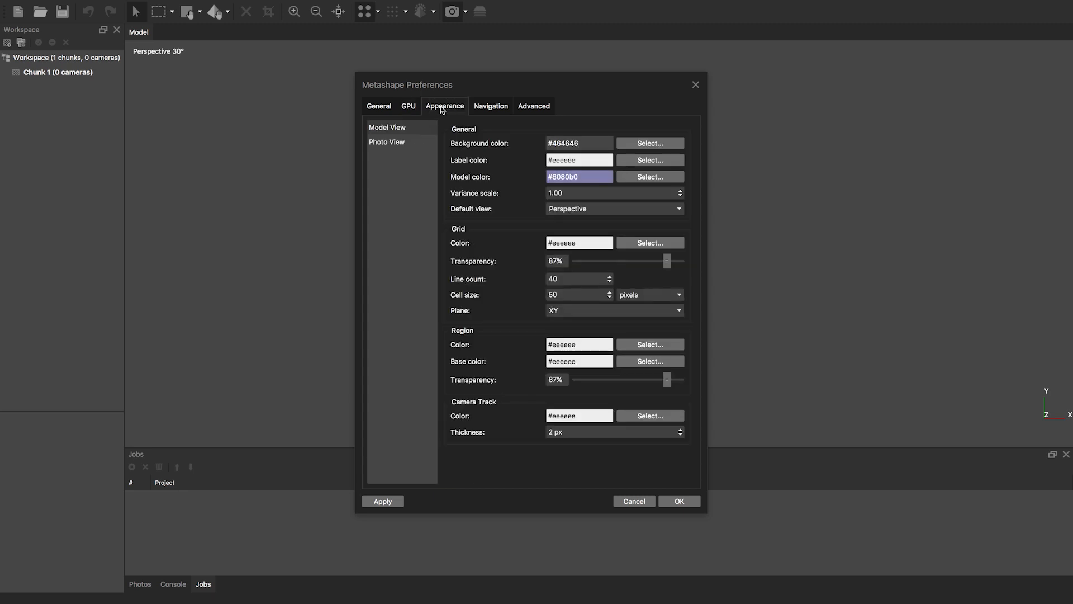
pyautogui.click(500, 108)
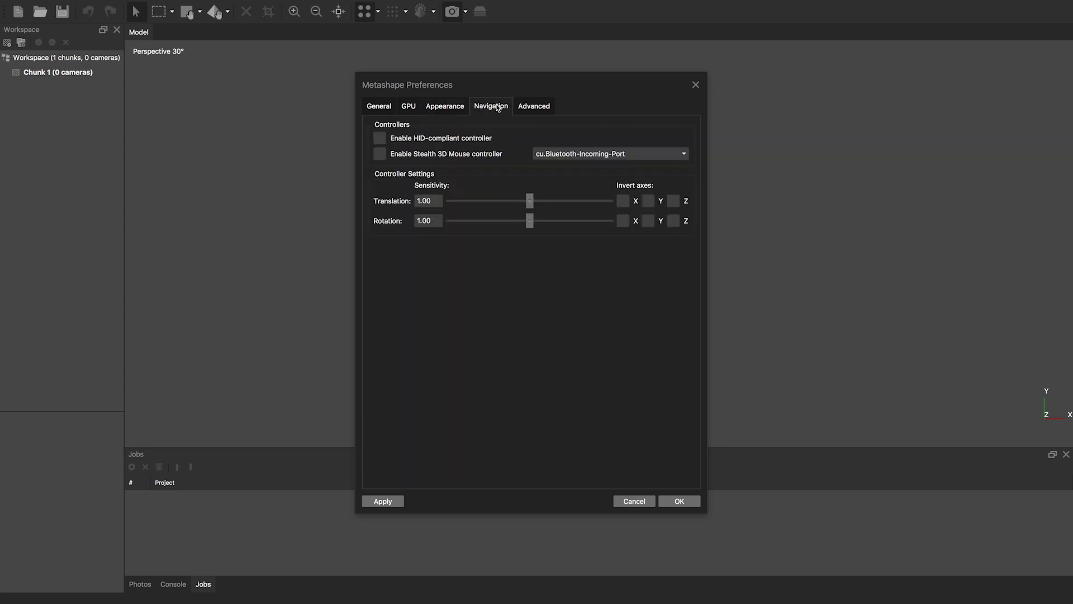
pyautogui.click(531, 109)
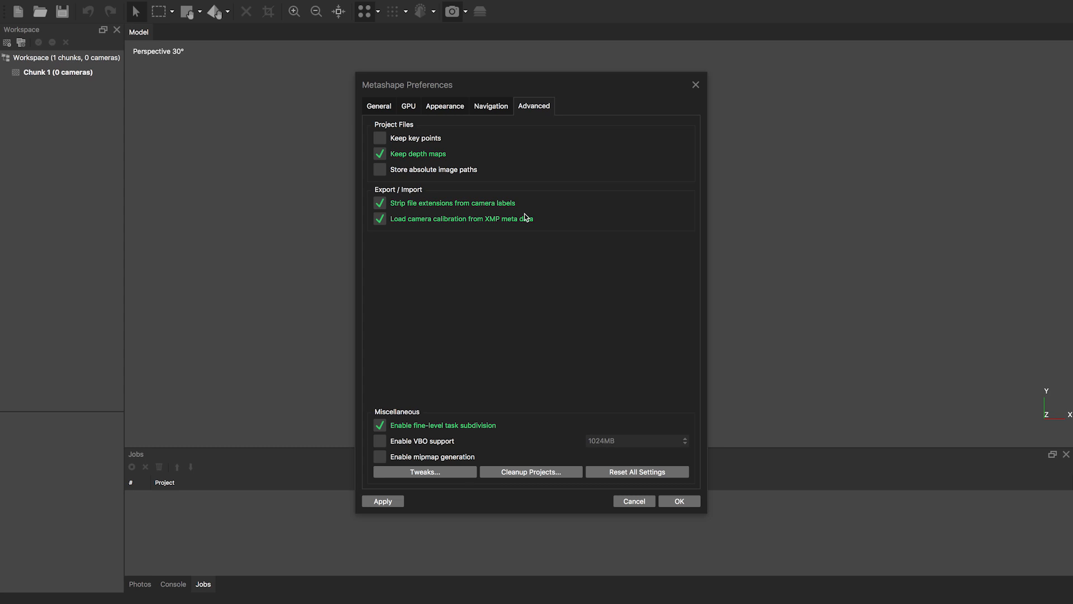
# - Accept the Preferences with OK to return to the empty Untitled project
pyautogui.click(679, 499)
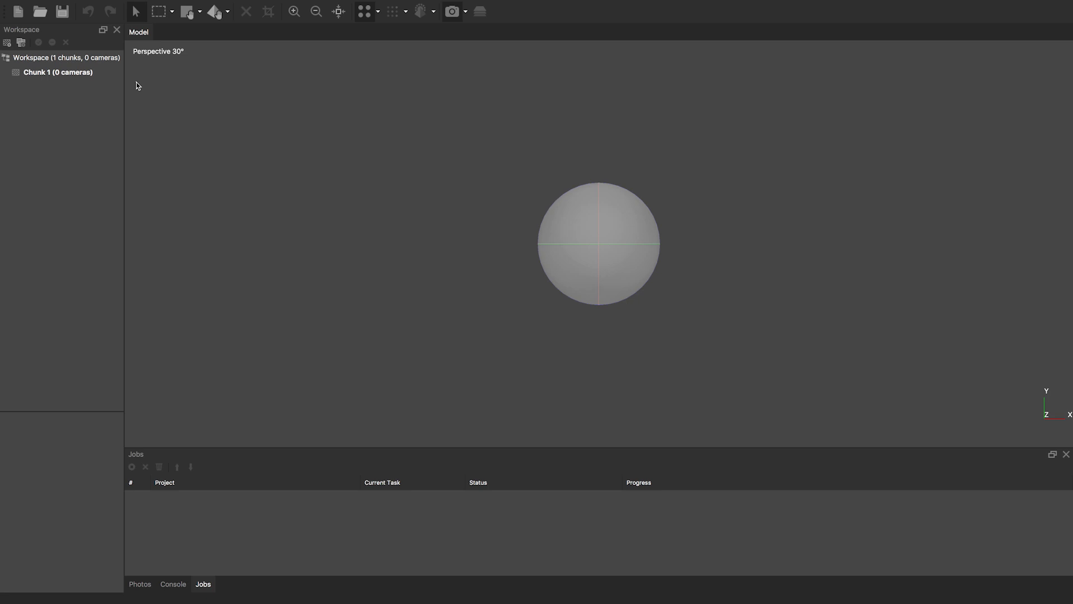
# - Switch to the desktop space and launch Automator through a Spotlight search for 'auto'
pyautogui.hotkey('ctrl', 'Left')
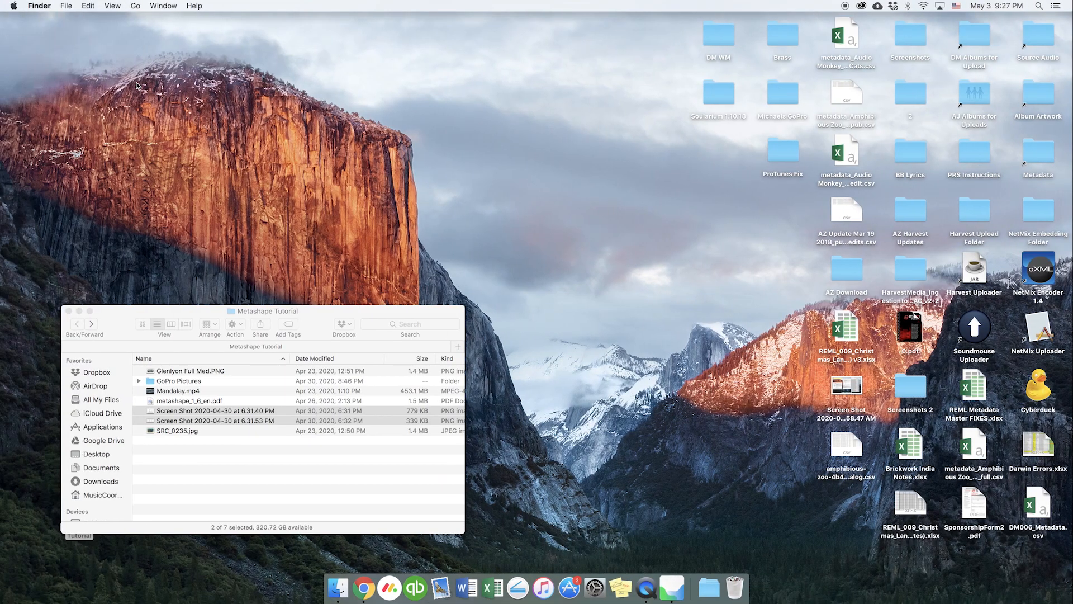
pyautogui.click(1039, 5)
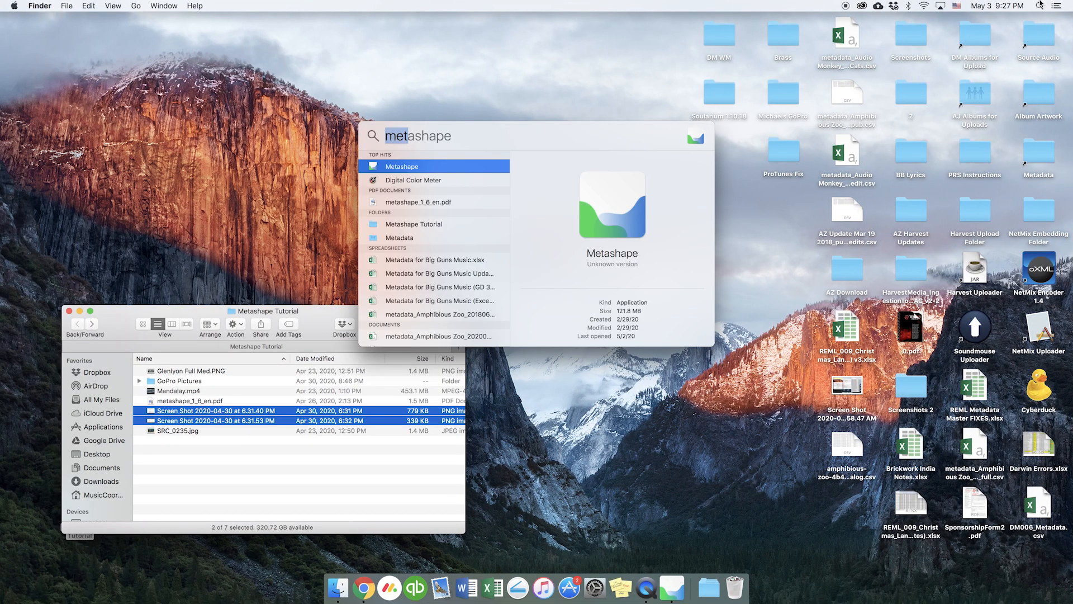
pyautogui.write('auto')
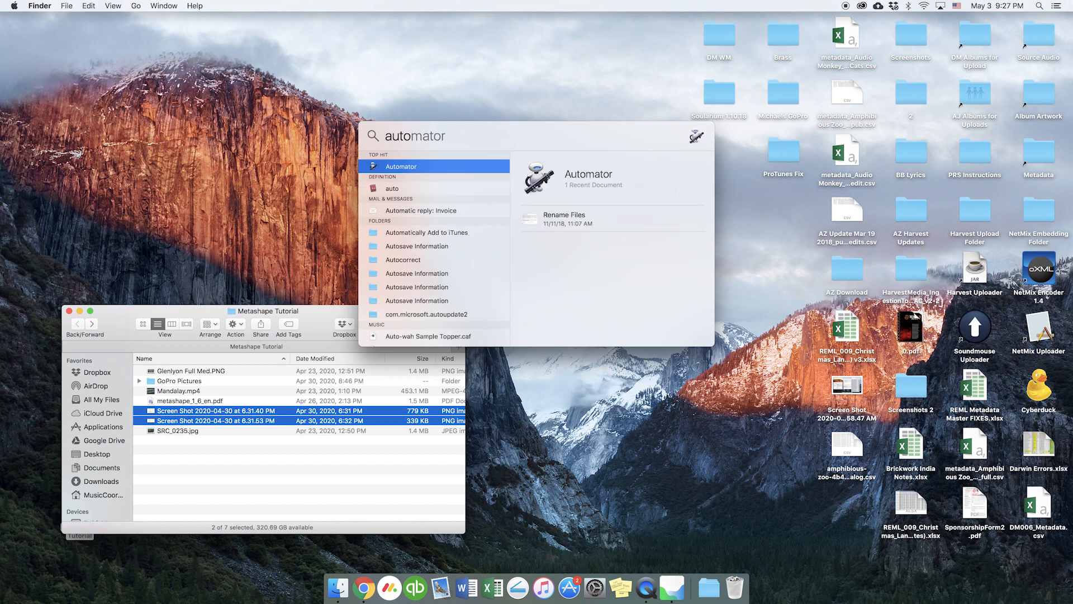
pyautogui.click(390, 165)
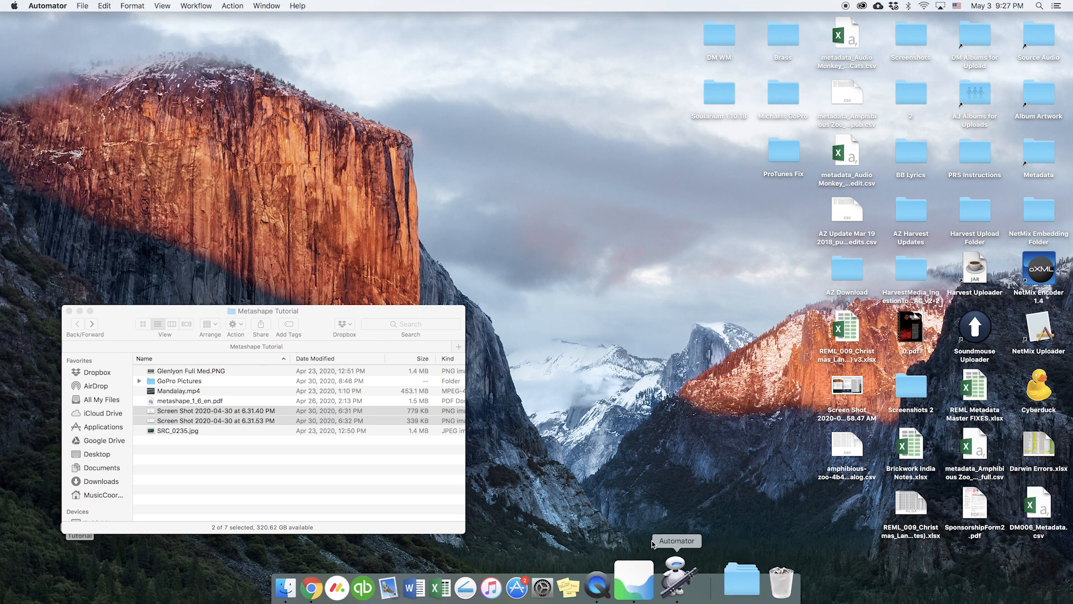
# - Create a new Automator workflow document
pyautogui.click(82, 5)
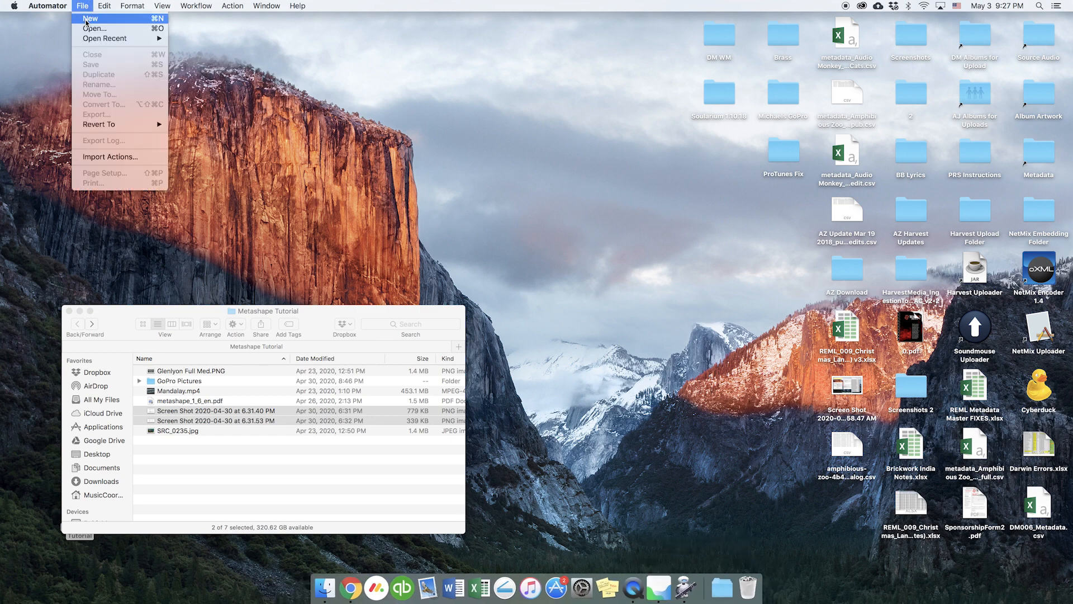
pyautogui.click(86, 20)
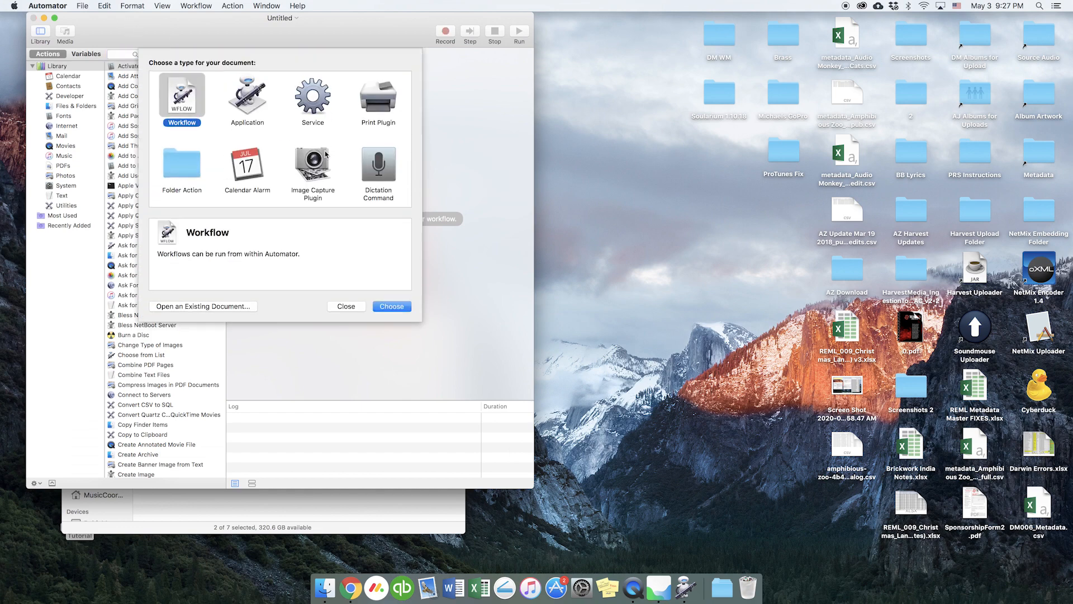
pyautogui.click(346, 305)
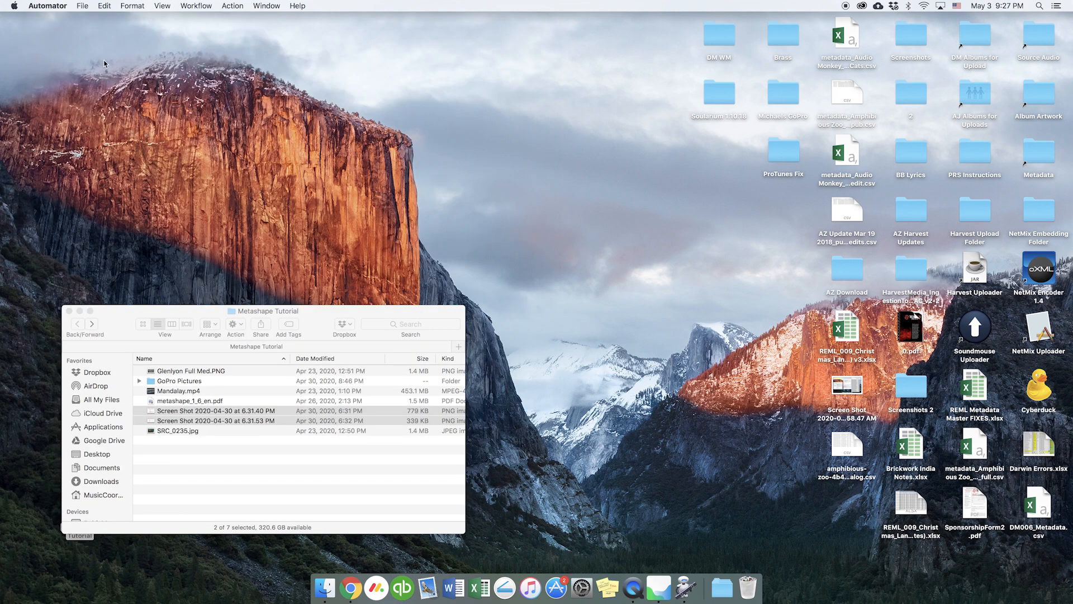
pyautogui.click(685, 584)
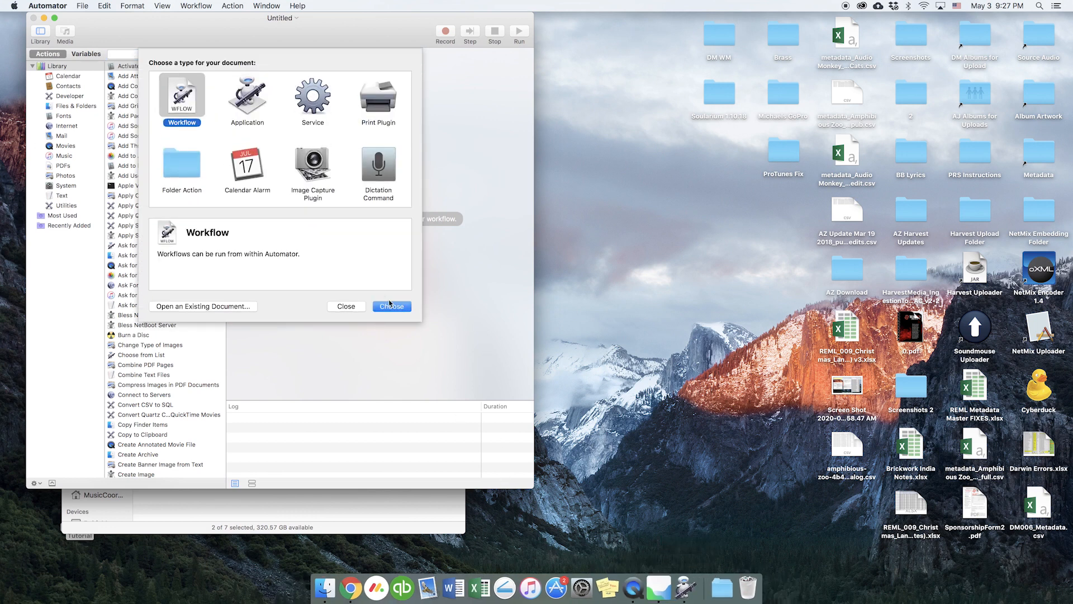
pyautogui.click(391, 306)
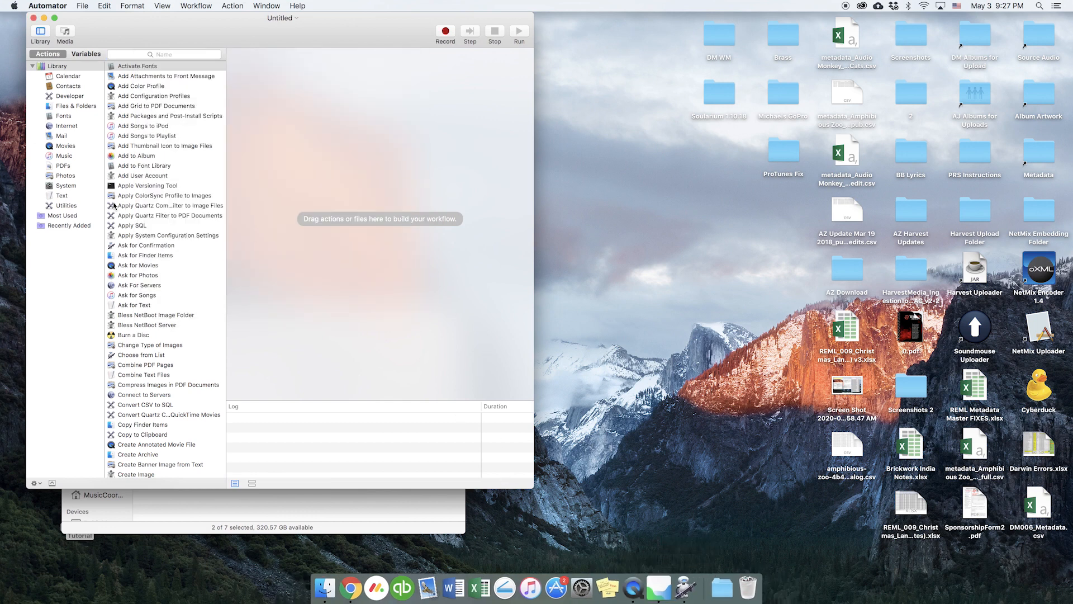
# - Add Get Specified Finder Items and Change Type of Images, removing the Copy Finder Items step
pyautogui.click(61, 106)
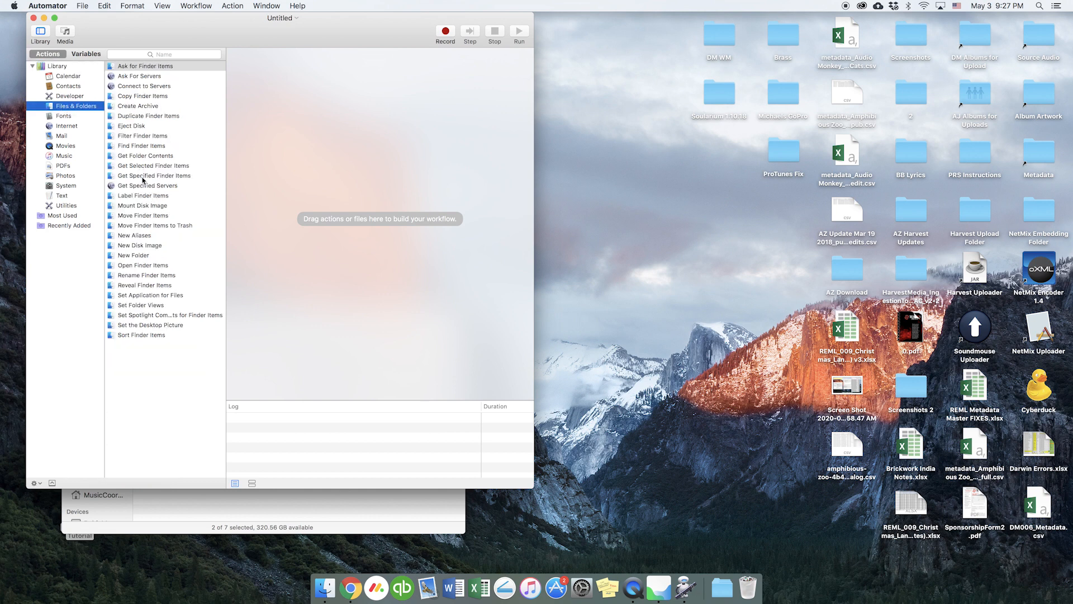
pyautogui.moveTo(148, 176); pyautogui.dragTo(314, 151)
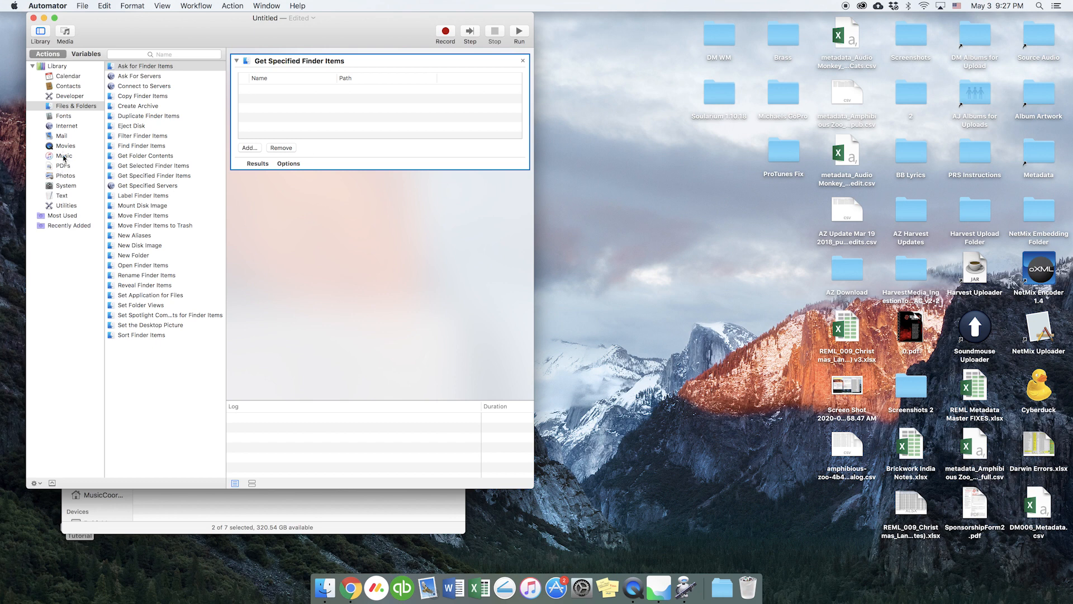
pyautogui.click(65, 175)
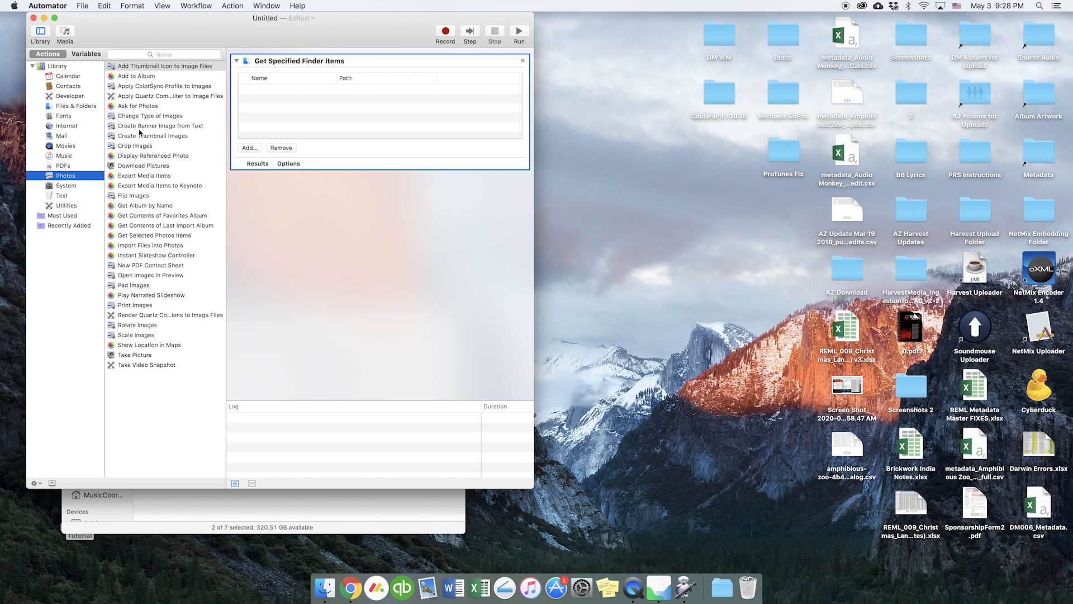
pyautogui.moveTo(143, 117); pyautogui.dragTo(330, 230)
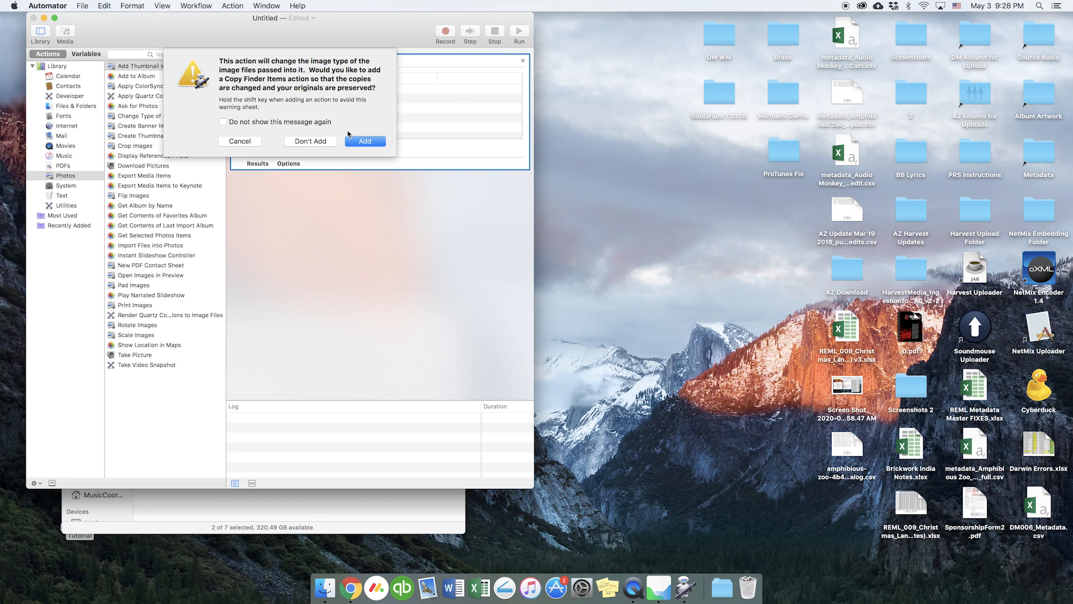
pyautogui.click(365, 142)
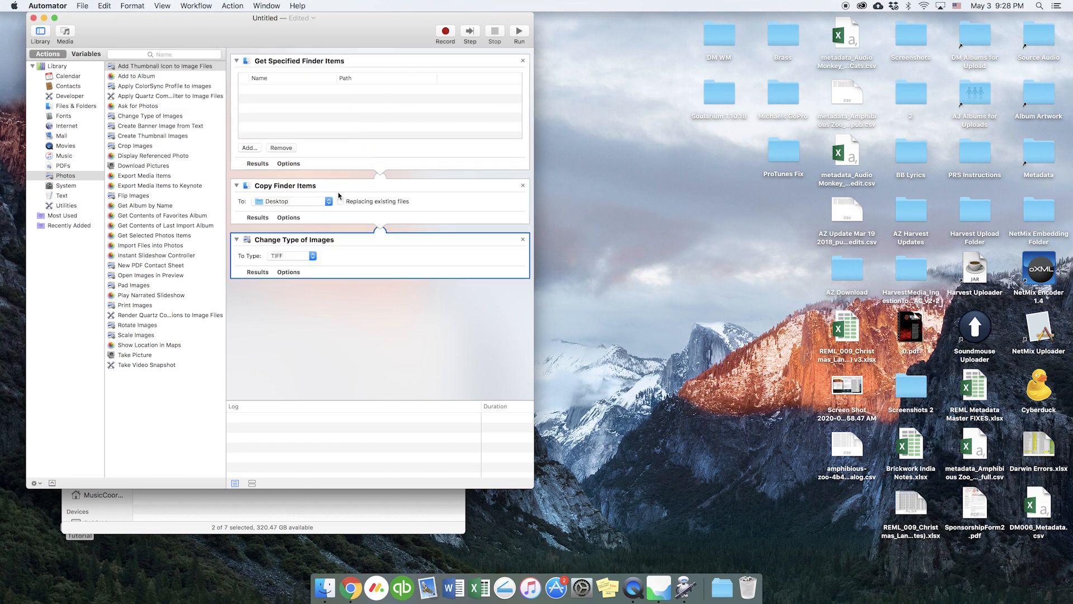
pyautogui.click(522, 185)
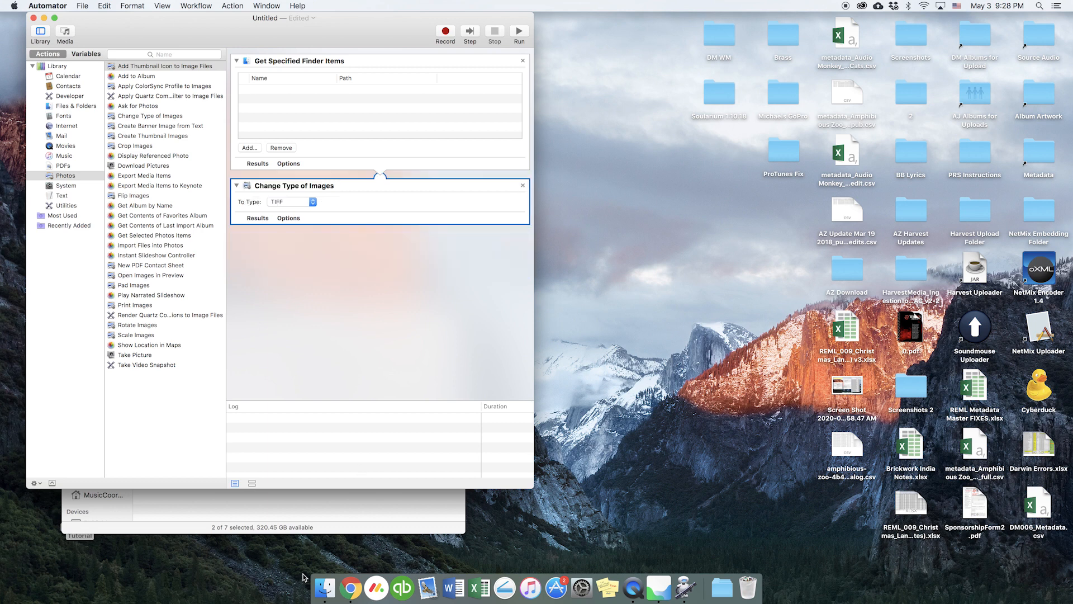
# - Add GOPR3600.JPG from Downloads/GoPro SS Discovery Images/With Lights and set To Type to JPEG
pyautogui.click(327, 508)
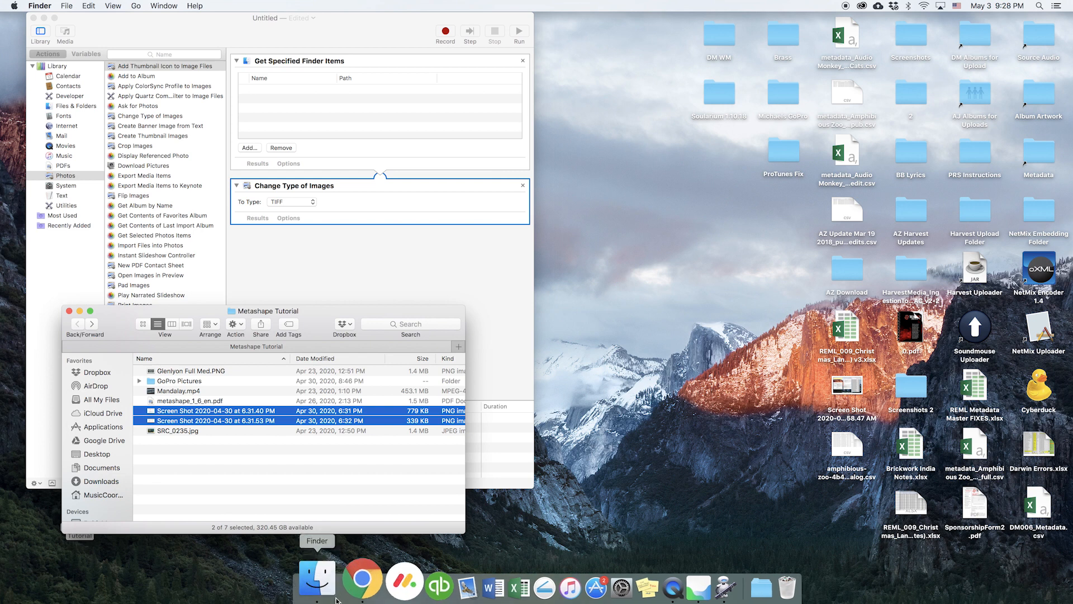
pyautogui.click(111, 482)
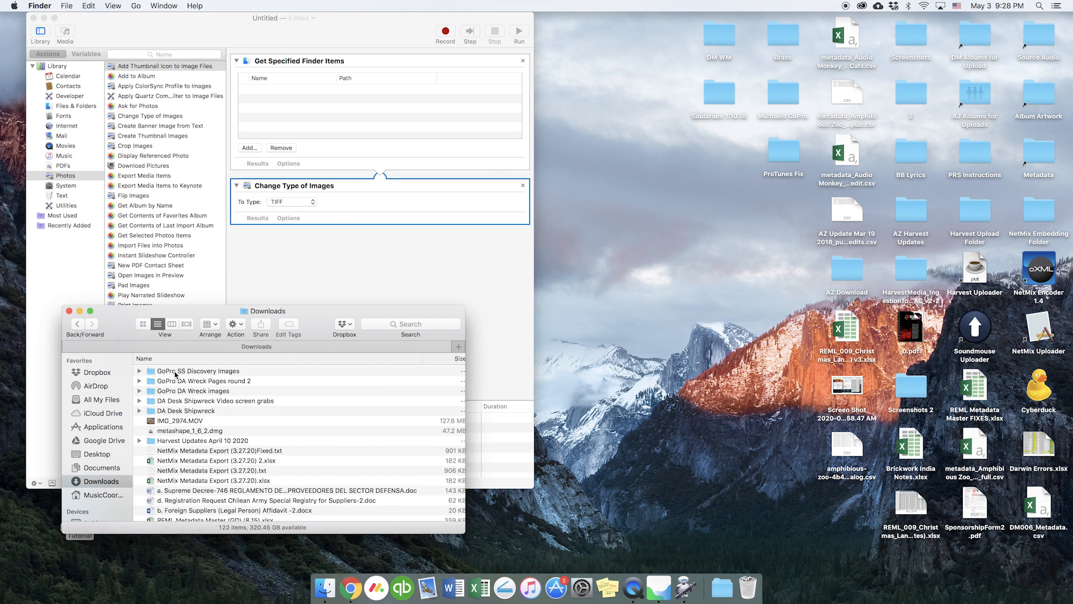
pyautogui.doubleClick(176, 371)
pyautogui.doubleClick(178, 371)
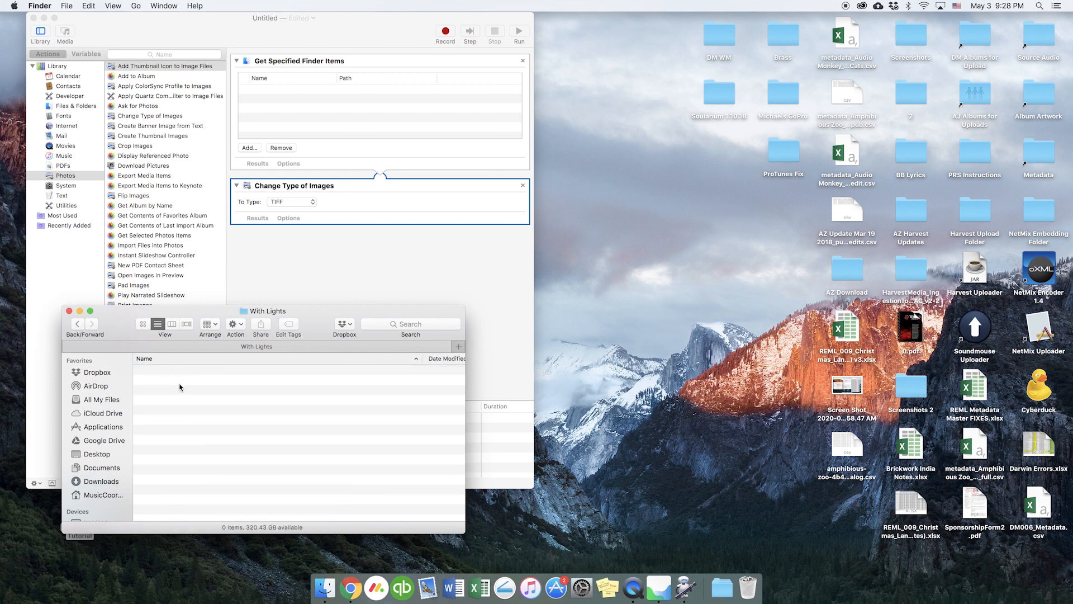
pyautogui.click(183, 388)
pyautogui.moveTo(183, 388); pyautogui.dragTo(352, 112)
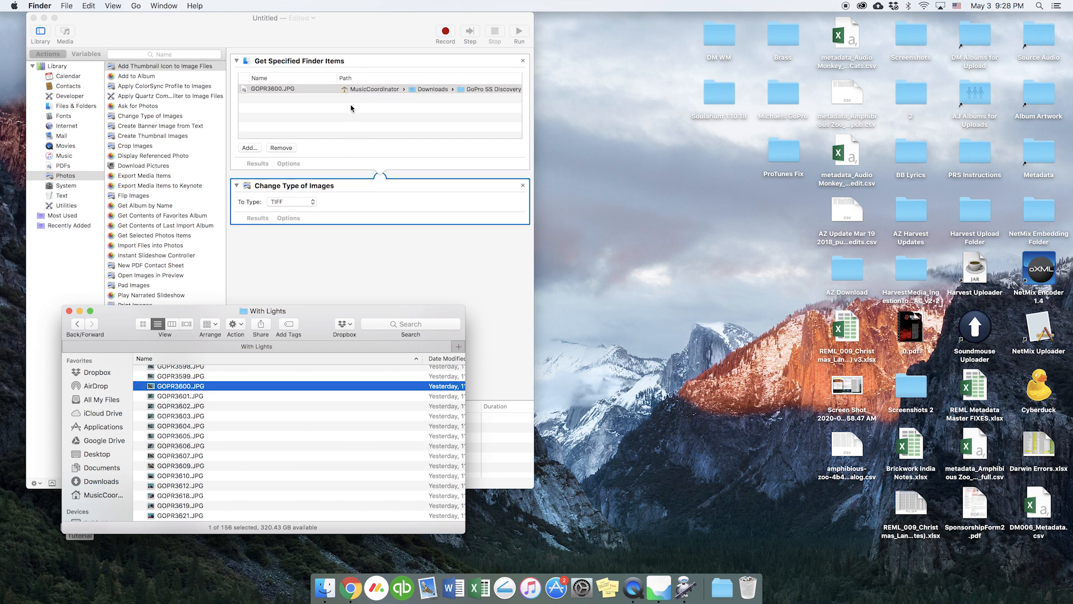
pyautogui.click(307, 202)
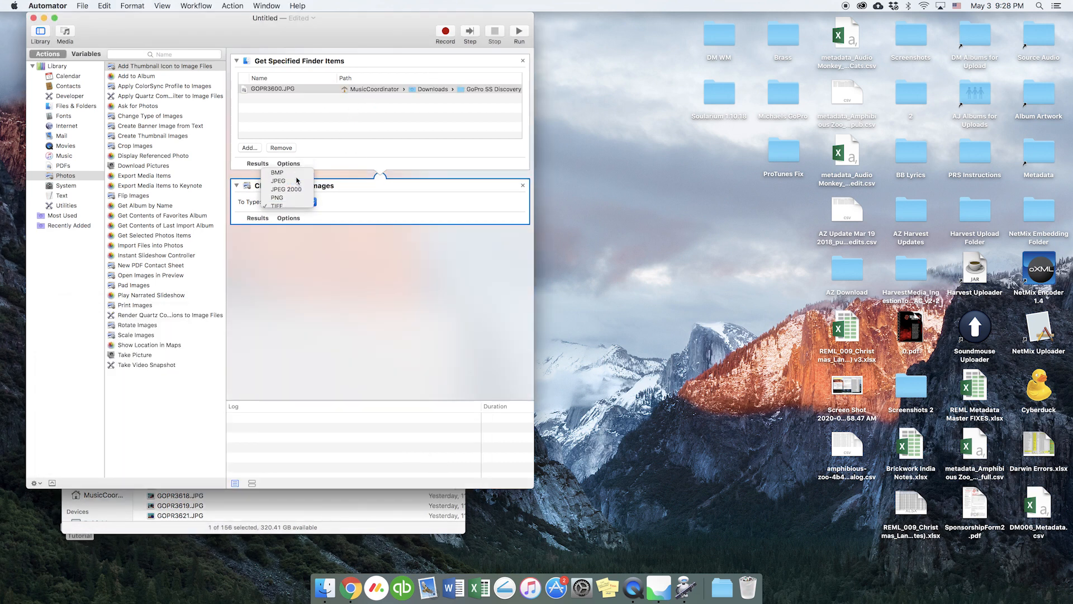
pyautogui.click(279, 177)
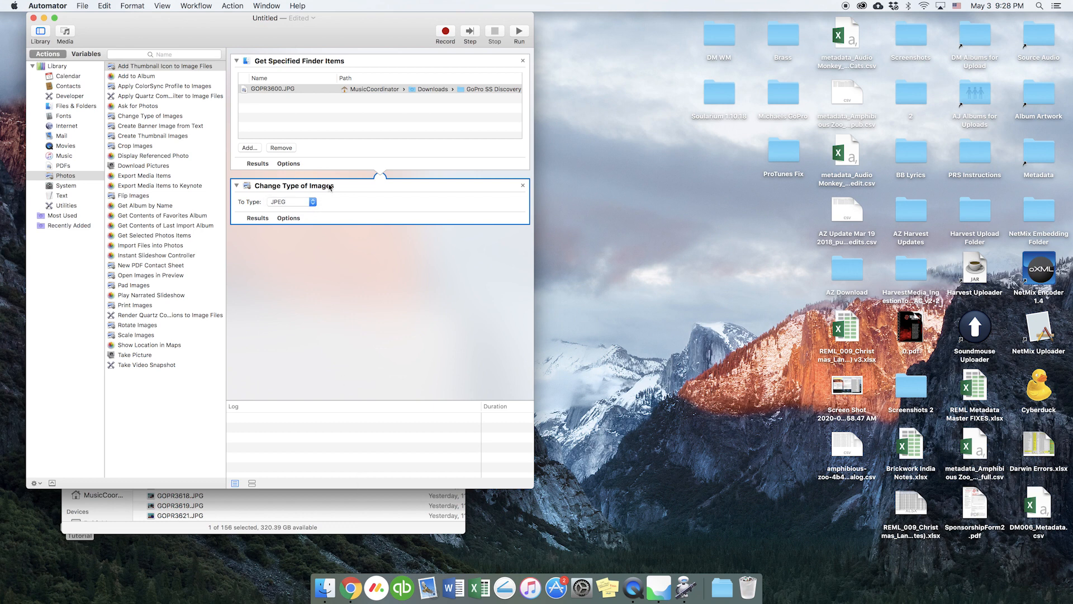
# - Close the workflow without saving and quit Automator
pyautogui.press('super+q')
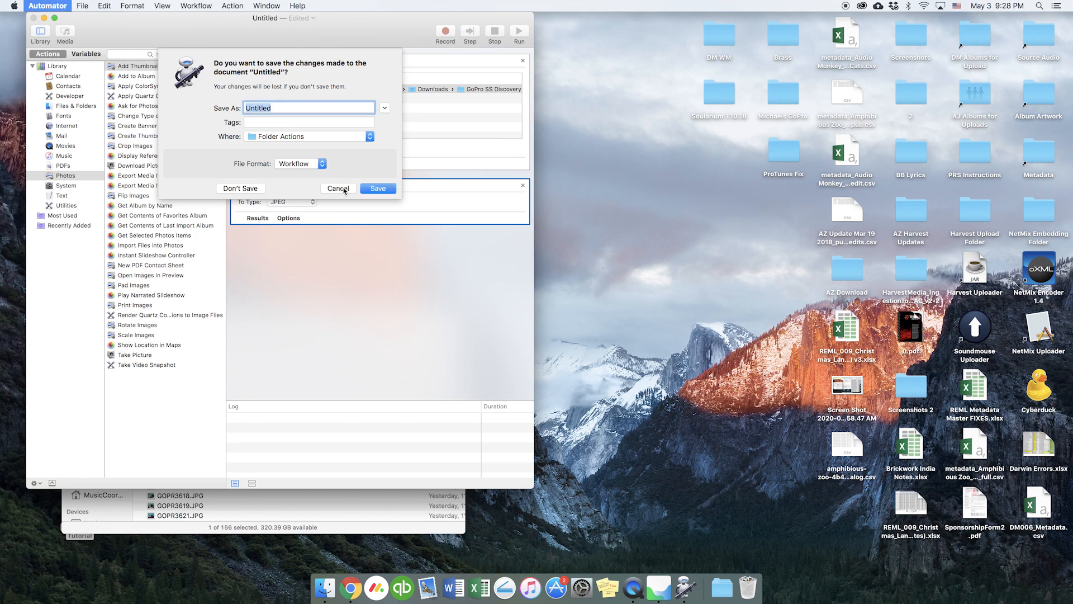
pyautogui.press('Escape')
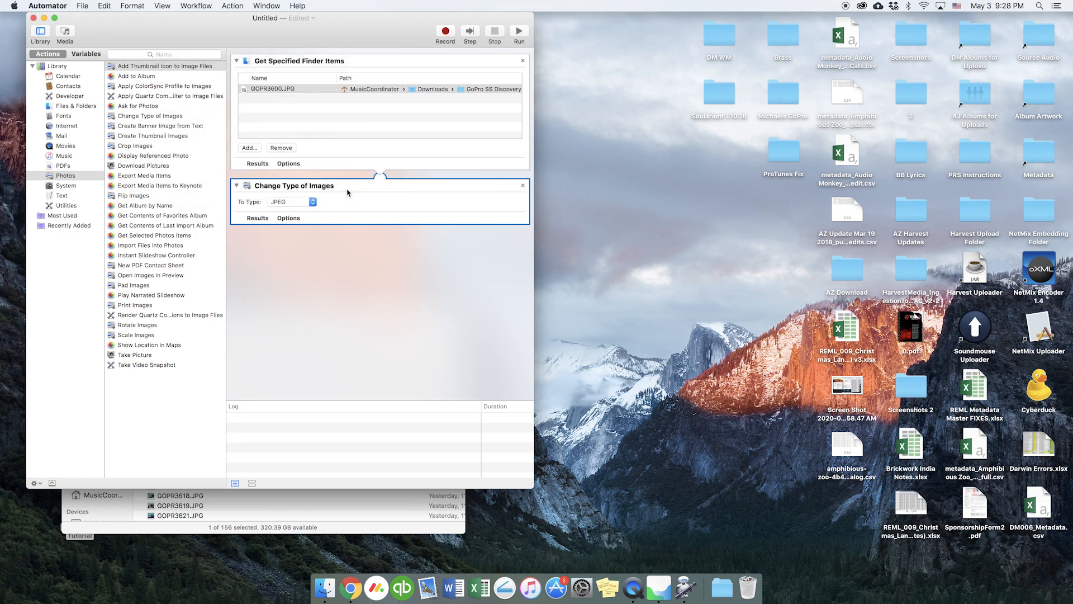
pyautogui.click(33, 21)
pyautogui.click(241, 188)
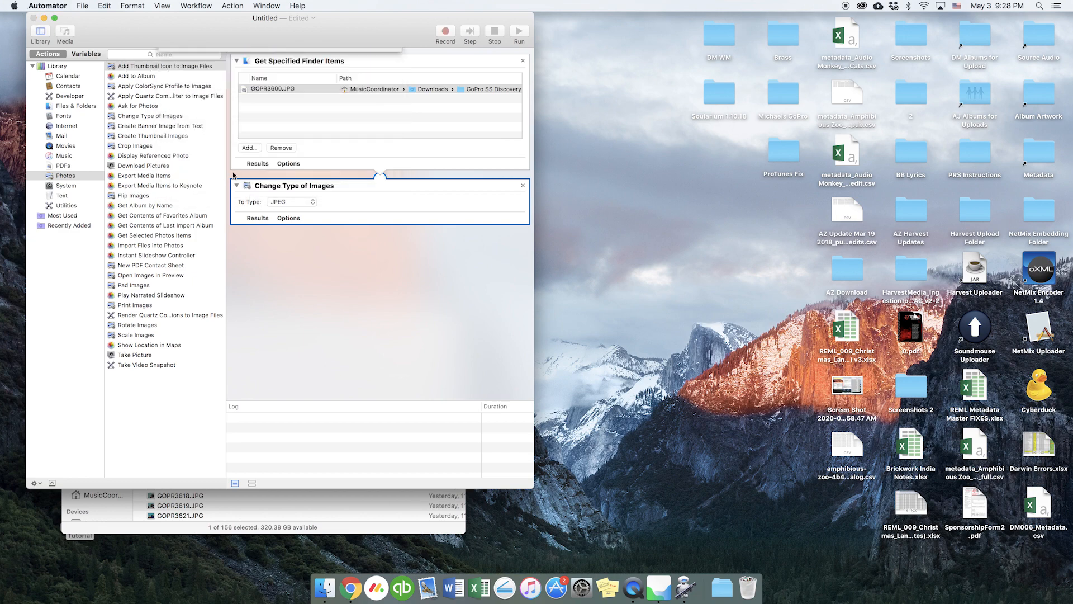
pyautogui.press('super+q')
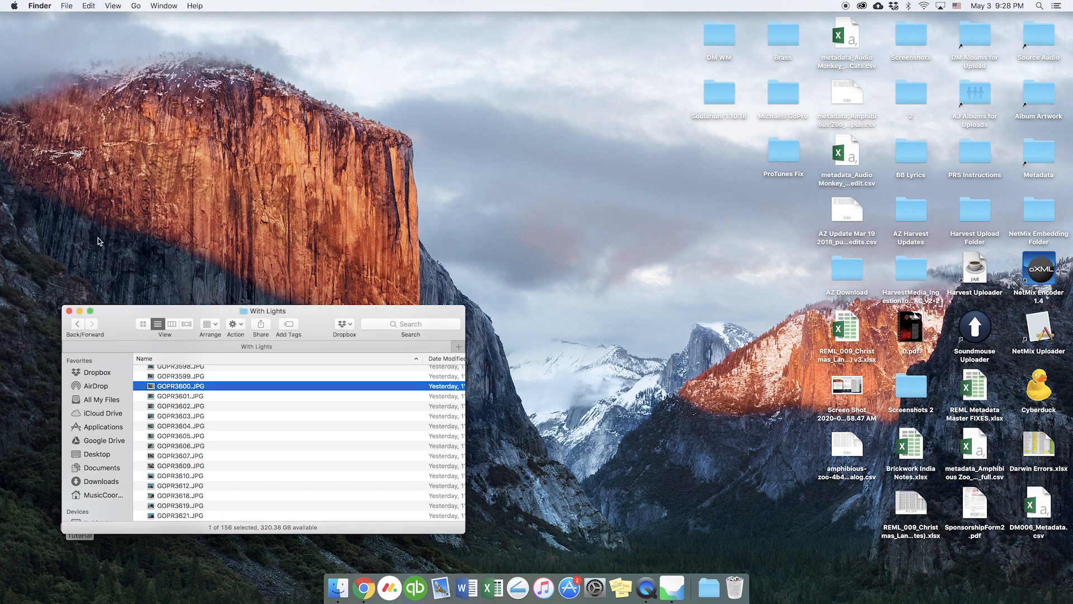
# - Step back through Finder folders from With Lights to Downloads
pyautogui.click(78, 324)
pyautogui.click(79, 324)
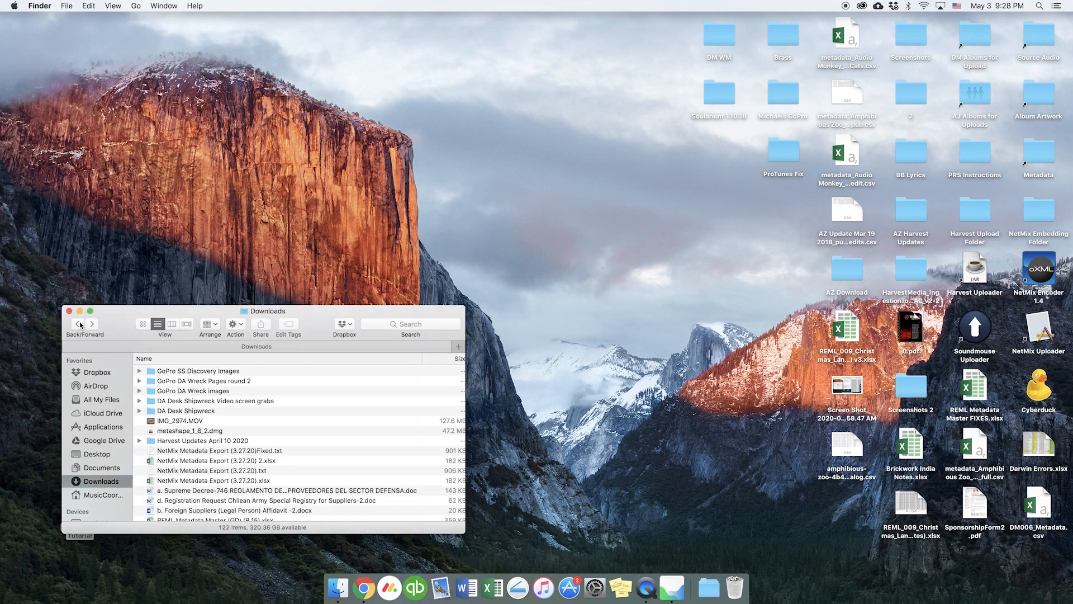
pyautogui.click(80, 324)
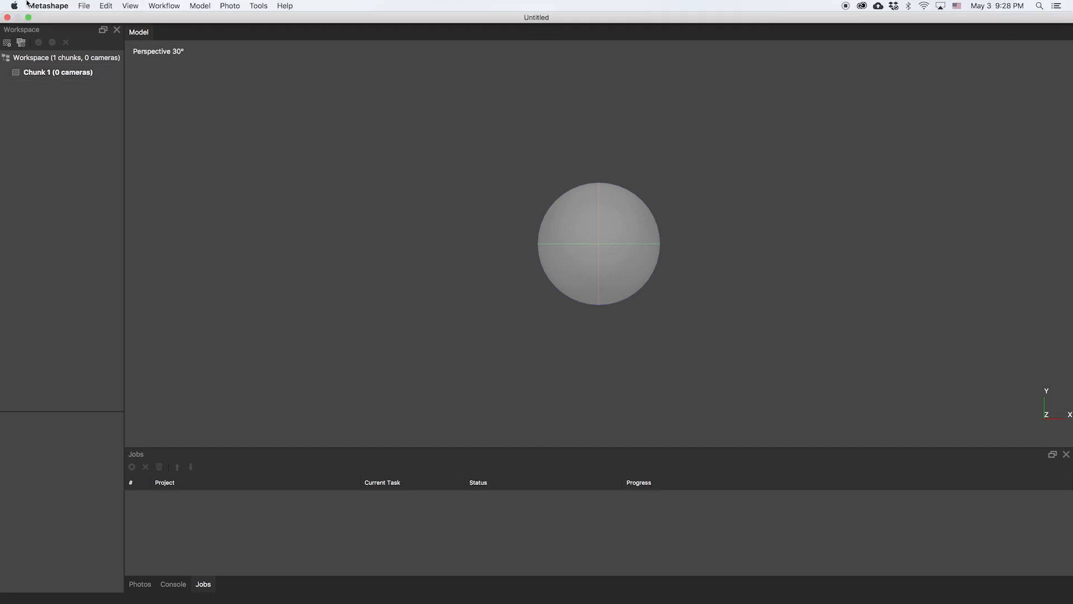
# - Add all 156 JPG photos from the With Lights folder to Chunk 1
pyautogui.click(158, 5)
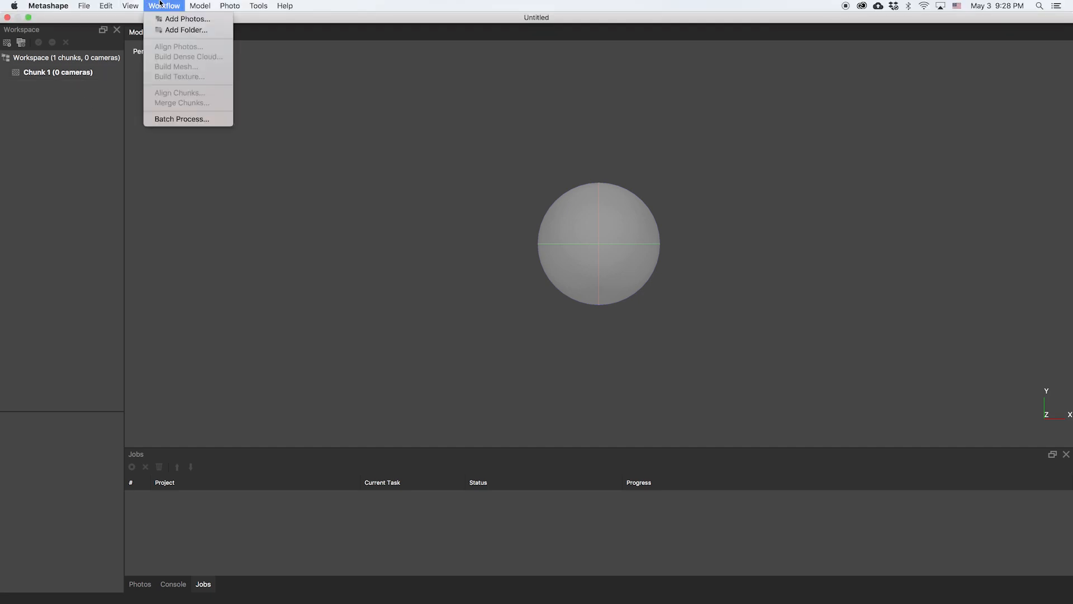
pyautogui.click(149, 5)
pyautogui.click(58, 72)
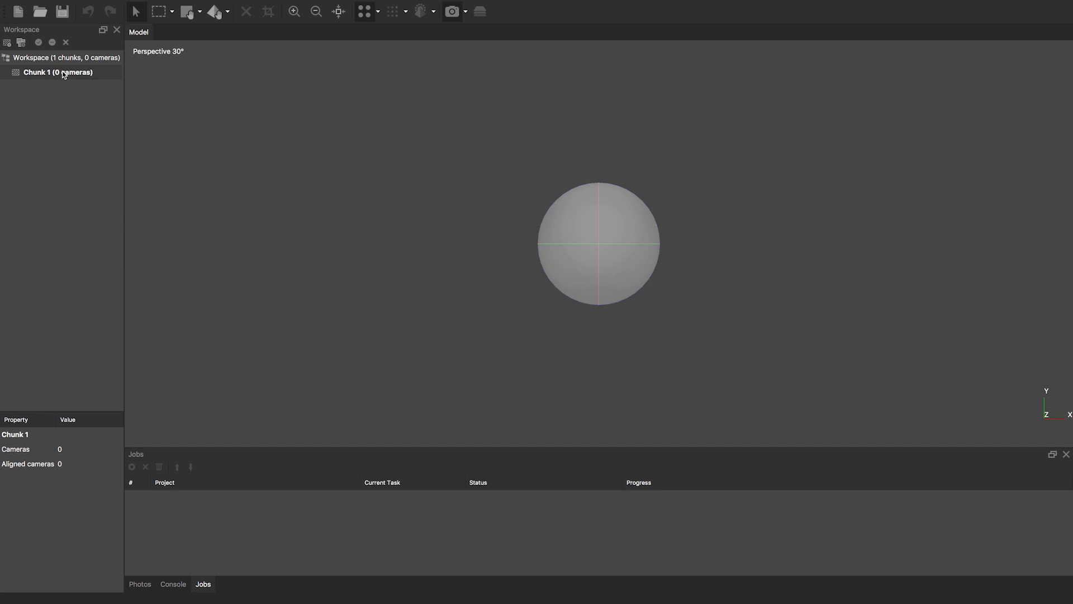
pyautogui.rightClick(63, 73)
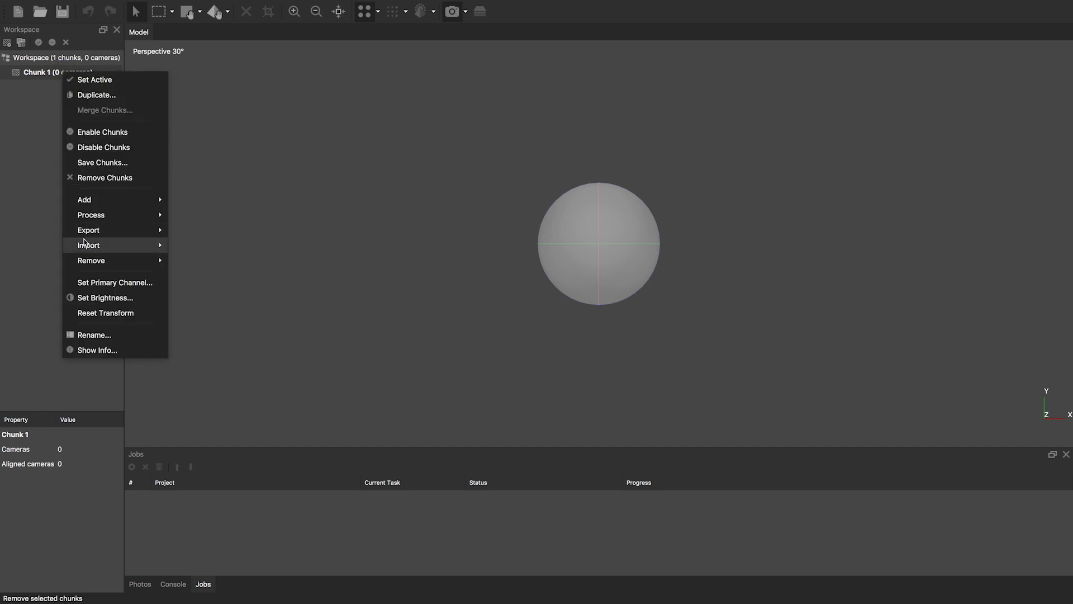
pyautogui.moveTo(106, 216)
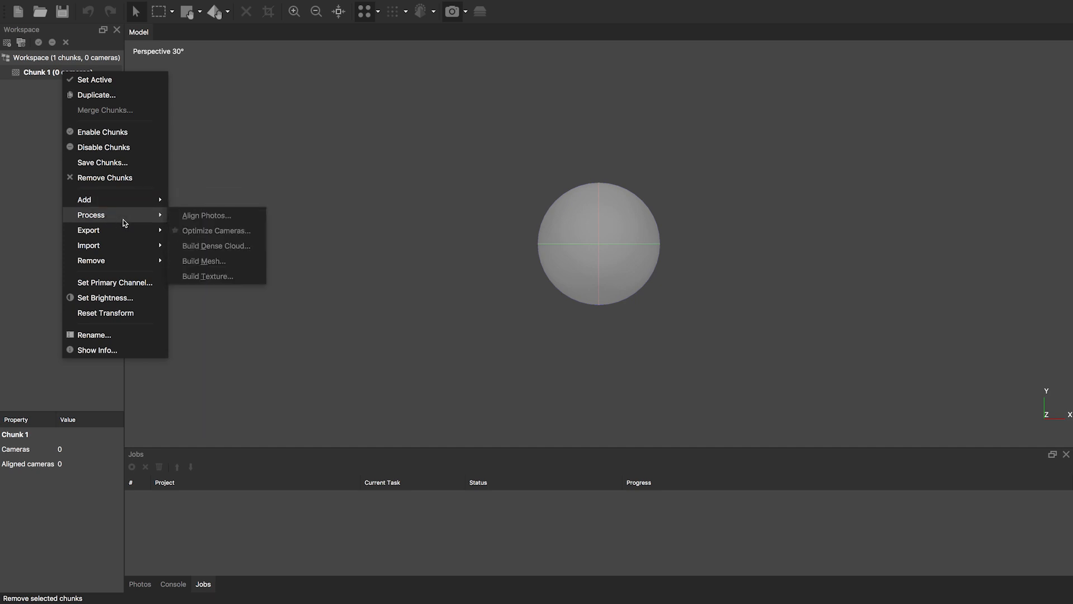
pyautogui.moveTo(147, 199)
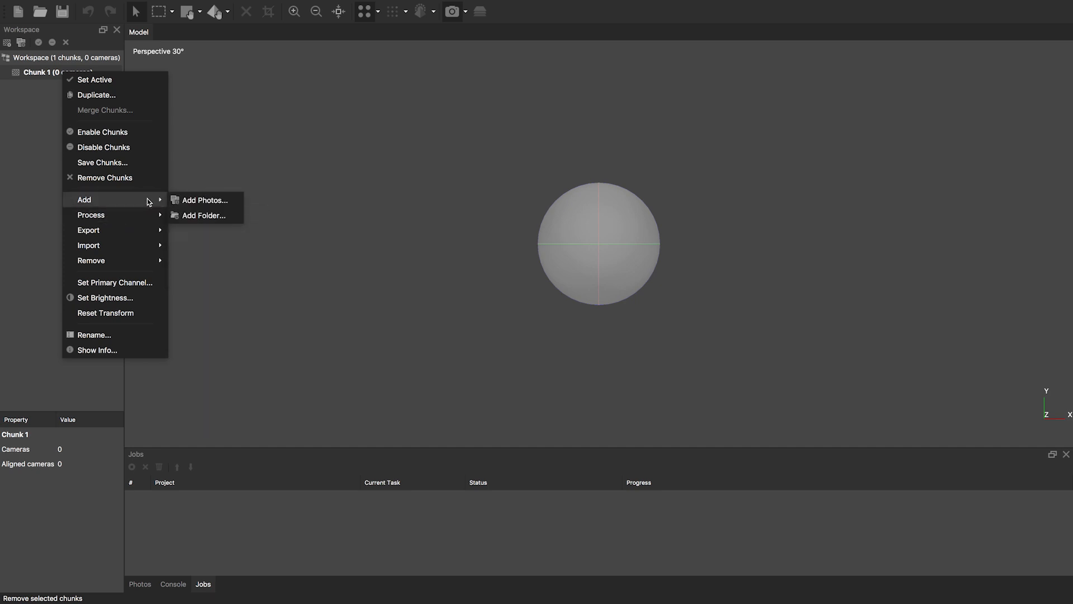
pyautogui.click(202, 200)
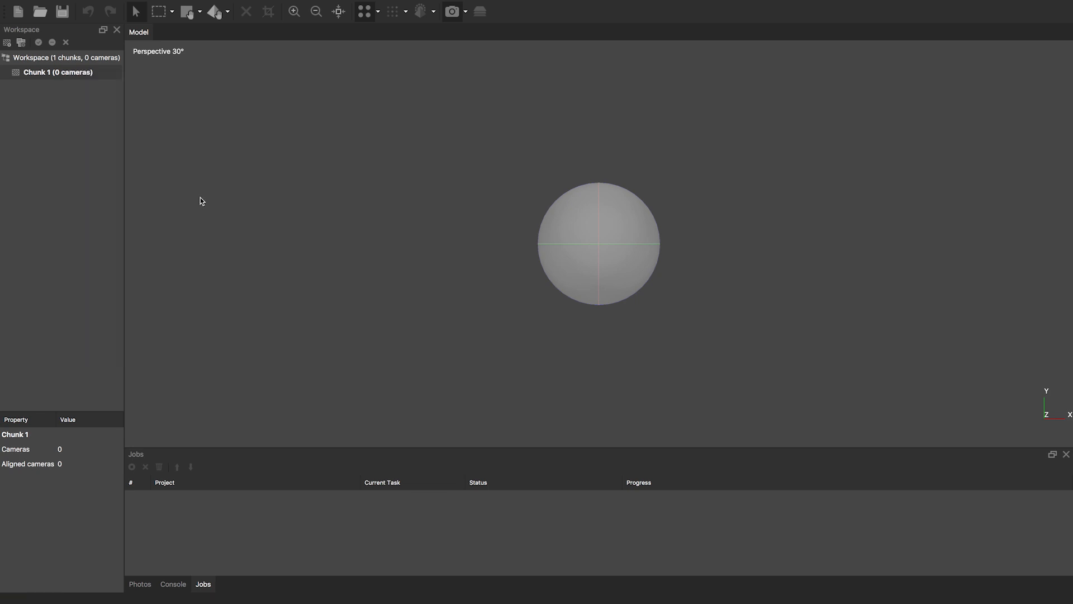
pyautogui.click(510, 129)
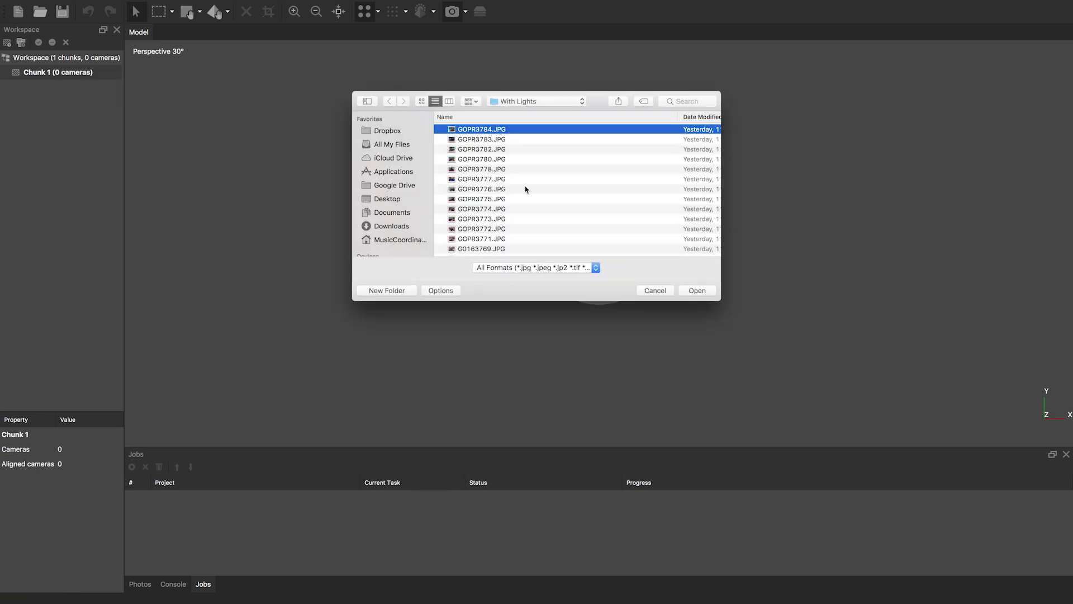
pyautogui.scroll(-20, 525, 189)
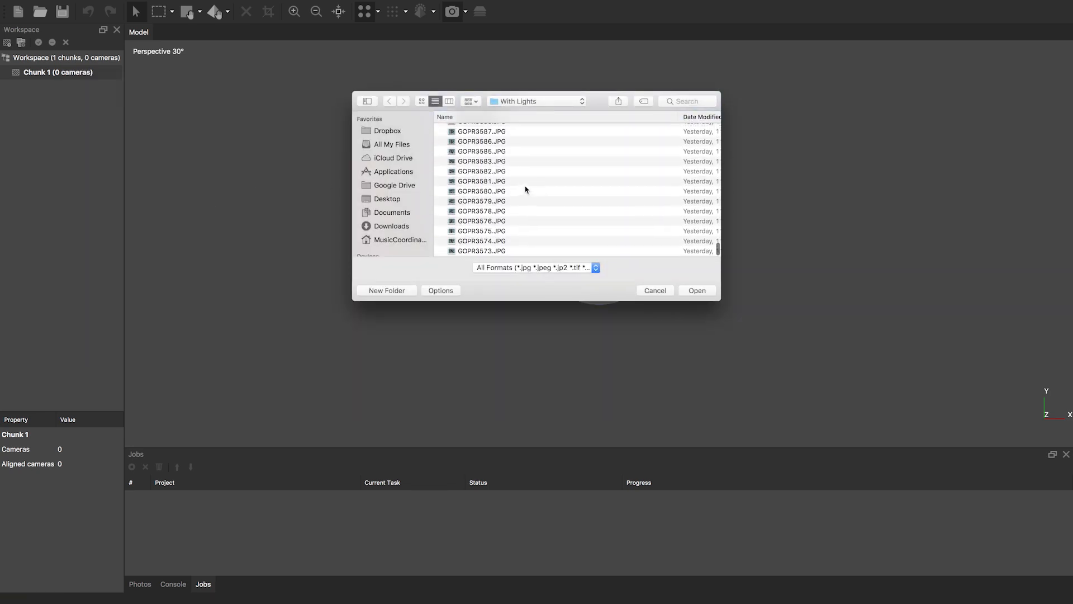
pyautogui.keyDown('shift'); pyautogui.click(513, 252); pyautogui.keyUp('shift')
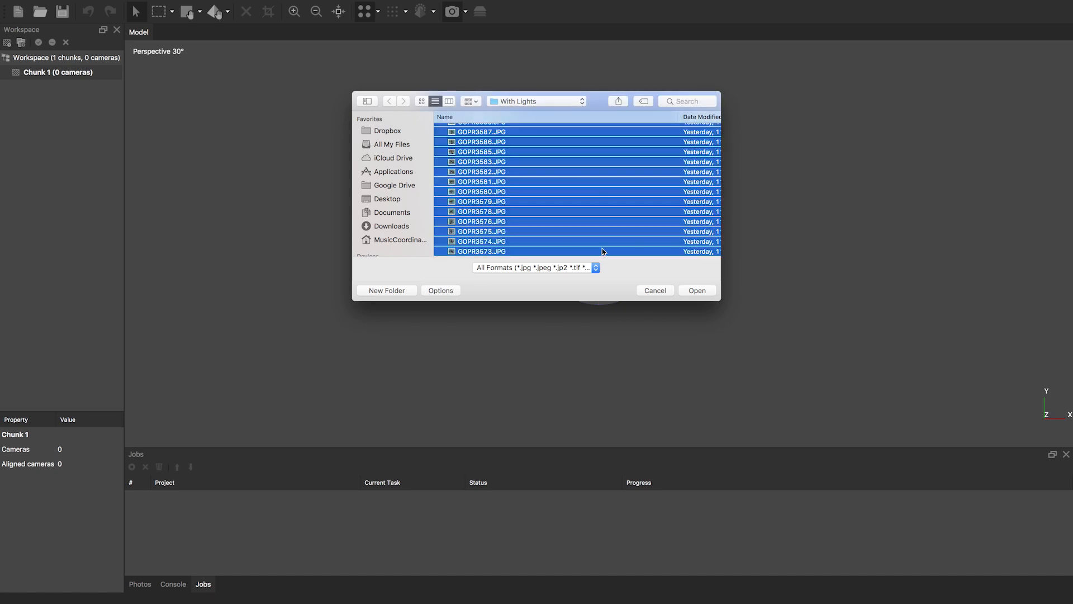
pyautogui.click(697, 291)
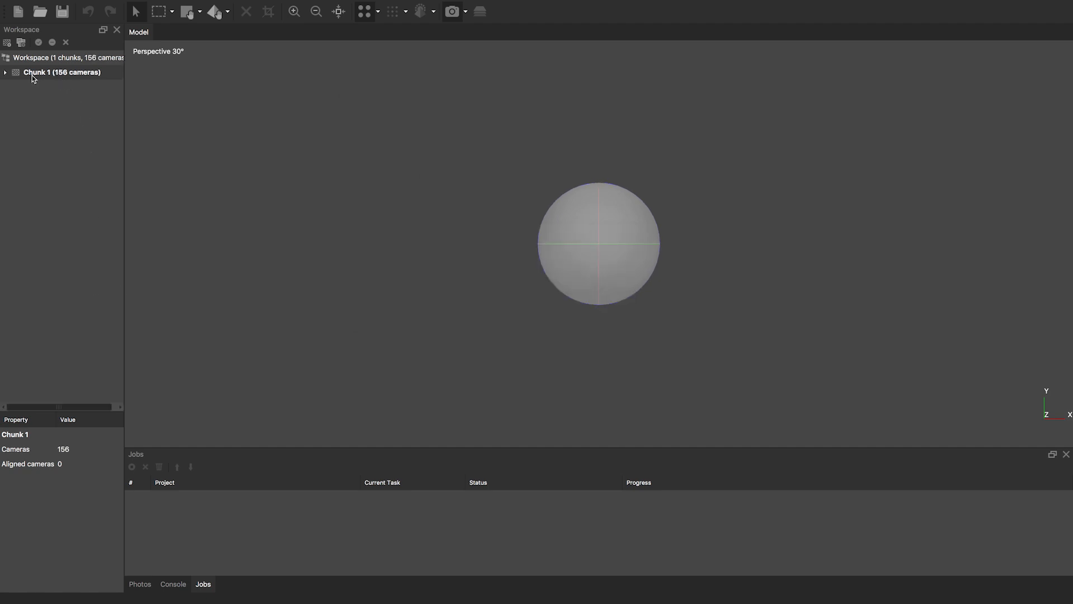
# - Expand Chunk 1 in the Workspace and briefly show its camera list
pyautogui.click(6, 73)
pyautogui.click(6, 73)
pyautogui.click(6, 72)
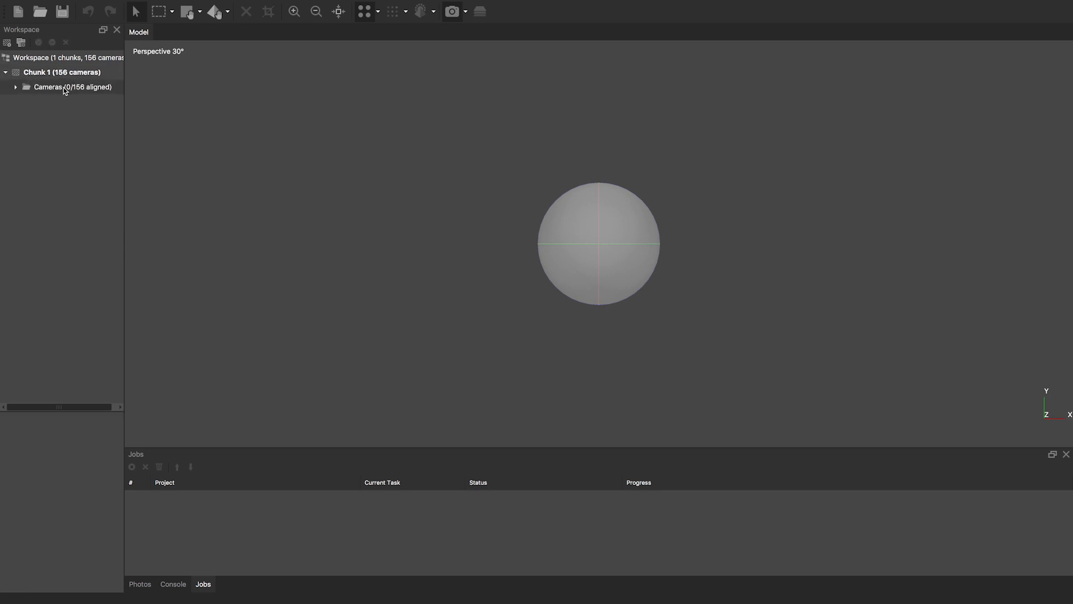
pyautogui.click(16, 88)
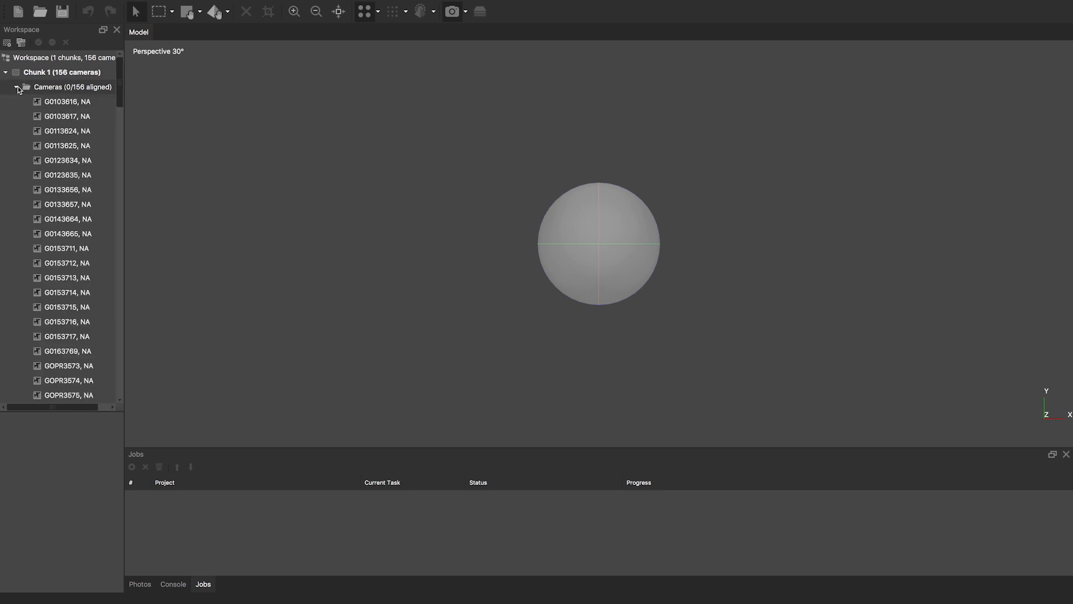
pyautogui.click(16, 88)
# - Open photo G0113625 from the Photos thumbnails, then select G0123635 and G0133657
pyautogui.click(139, 584)
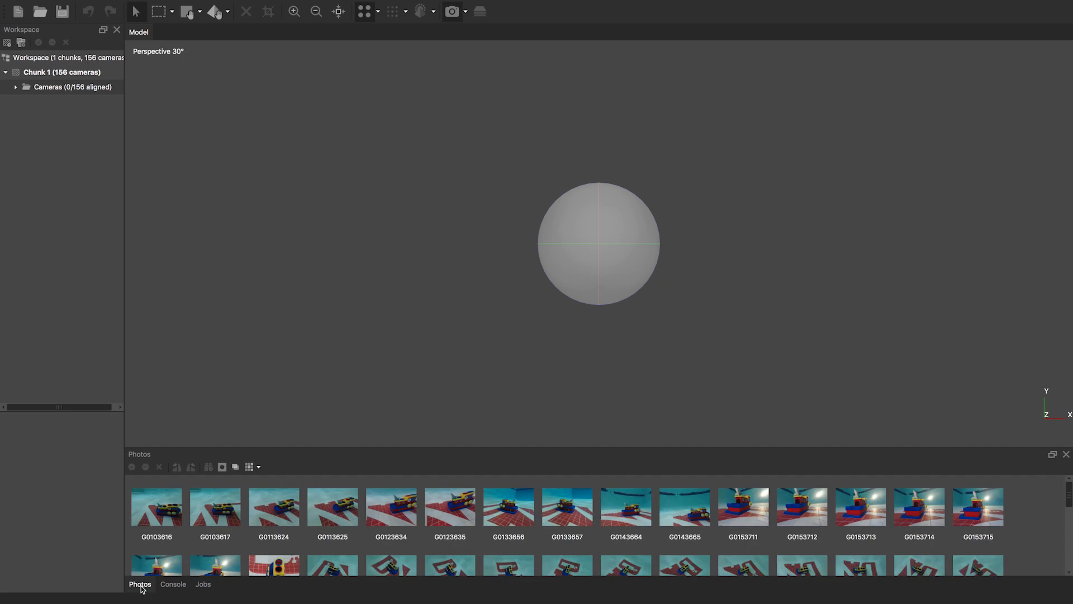
pyautogui.doubleClick(331, 517)
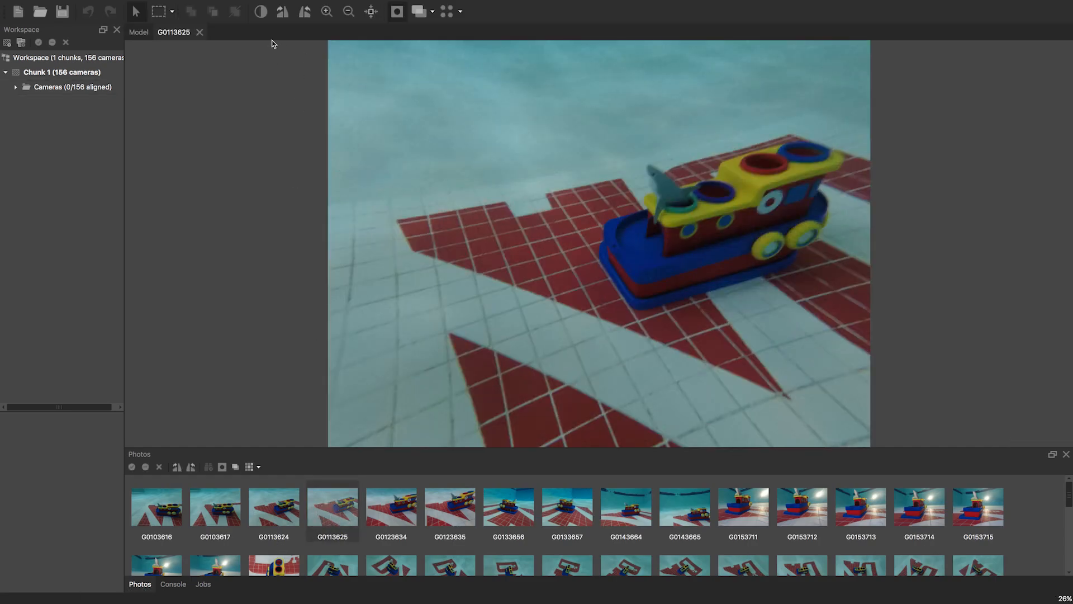
pyautogui.click(62, 72)
pyautogui.click(68, 56)
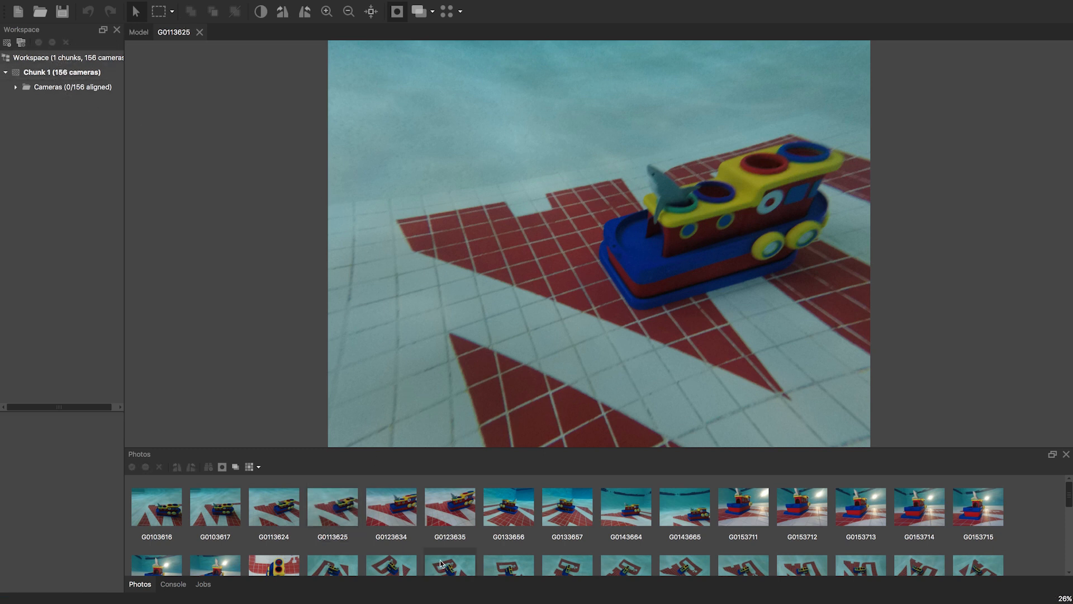
pyautogui.click(471, 517)
pyautogui.click(559, 505)
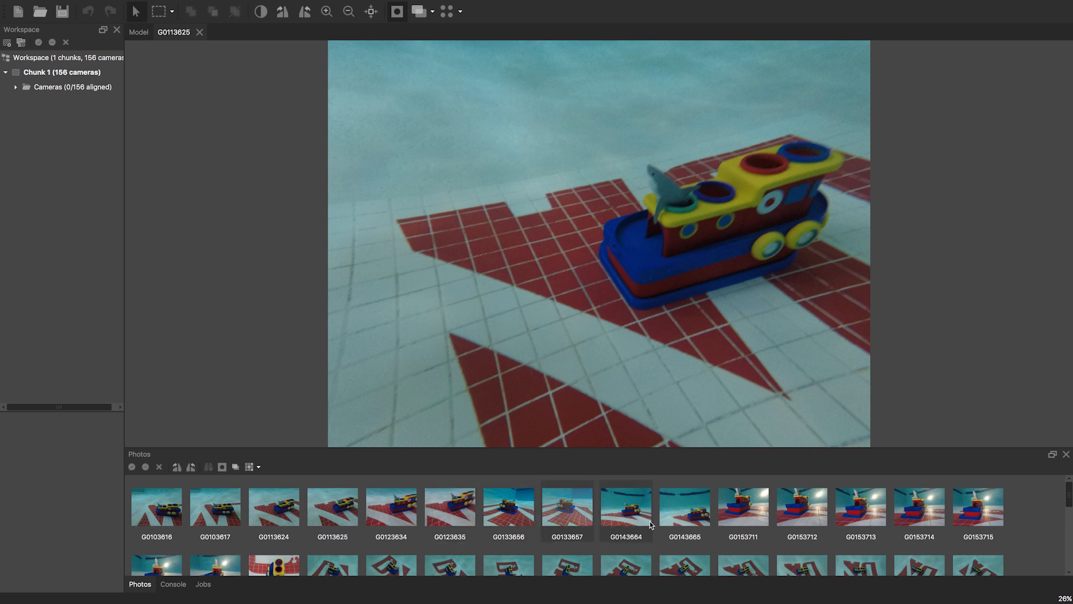
# - Estimate image quality for the selected photo G0153711, then view Chunk 1's properties
pyautogui.rightClick(741, 516)
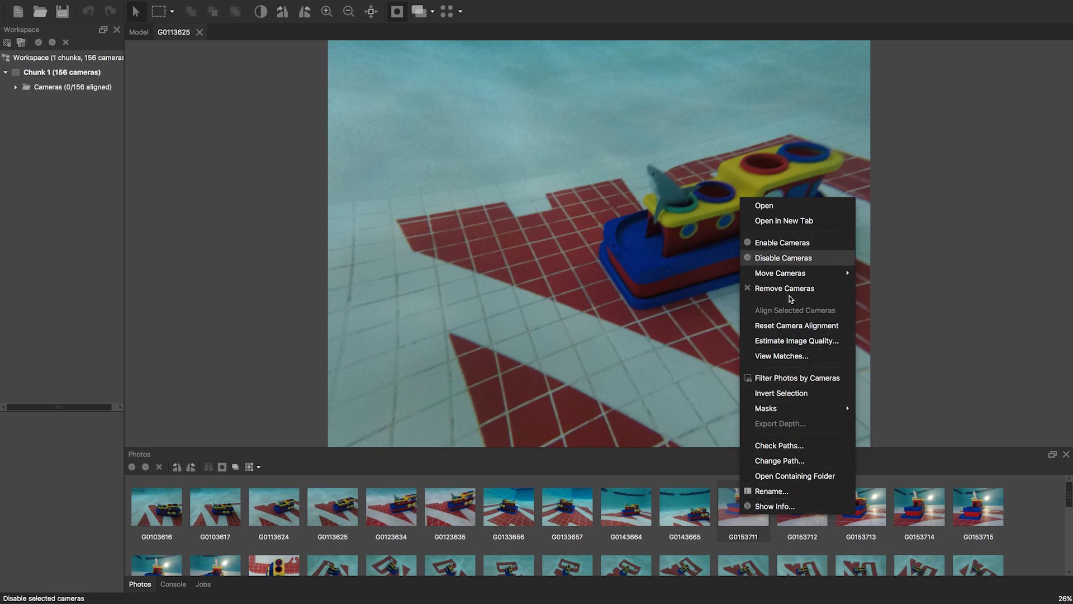
pyautogui.click(791, 340)
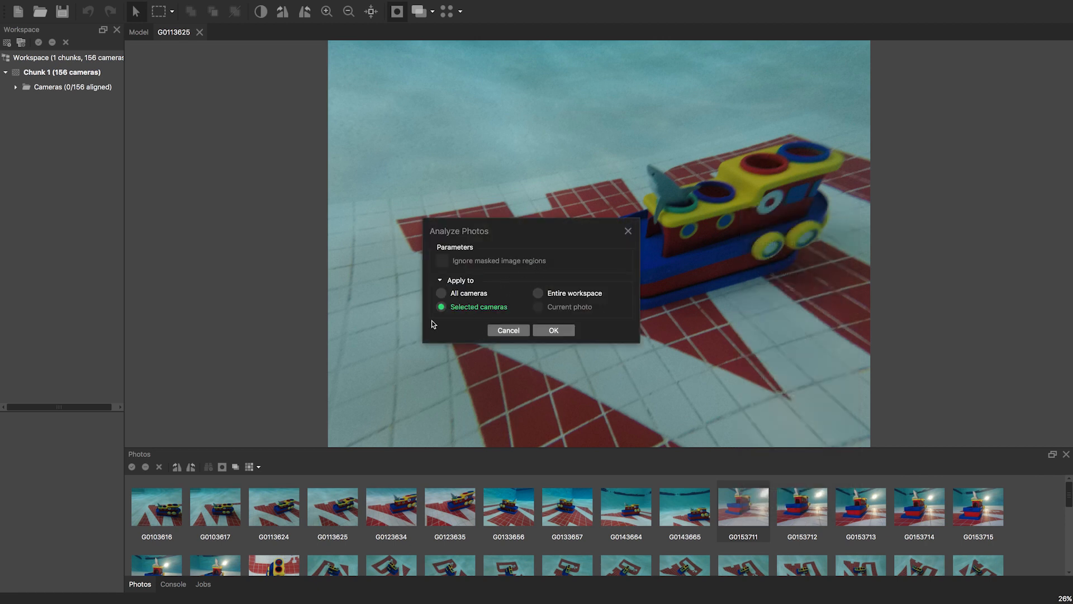
pyautogui.click(564, 332)
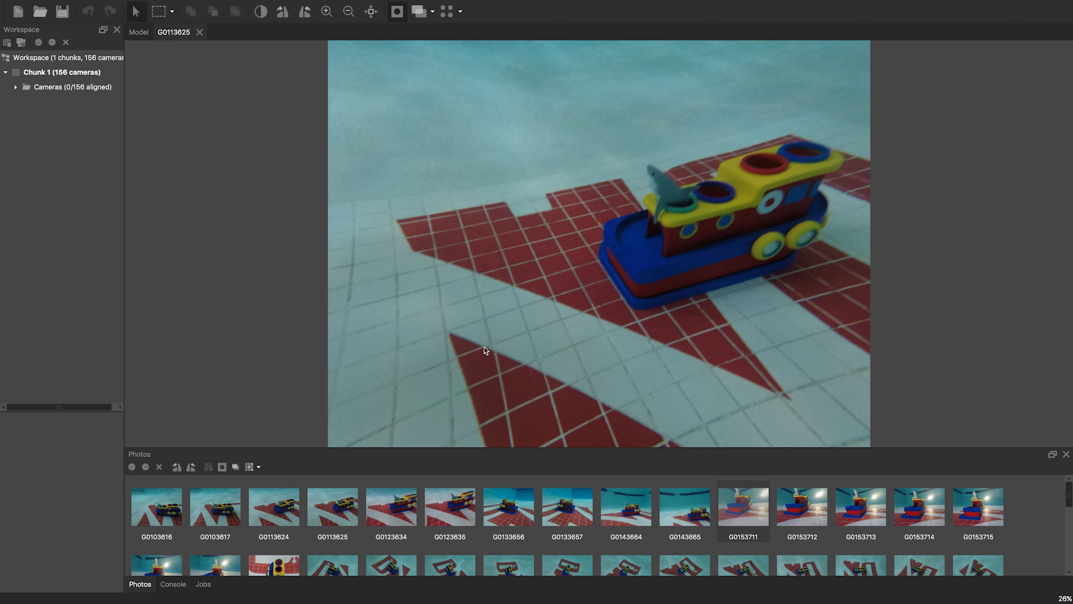
pyautogui.click(71, 78)
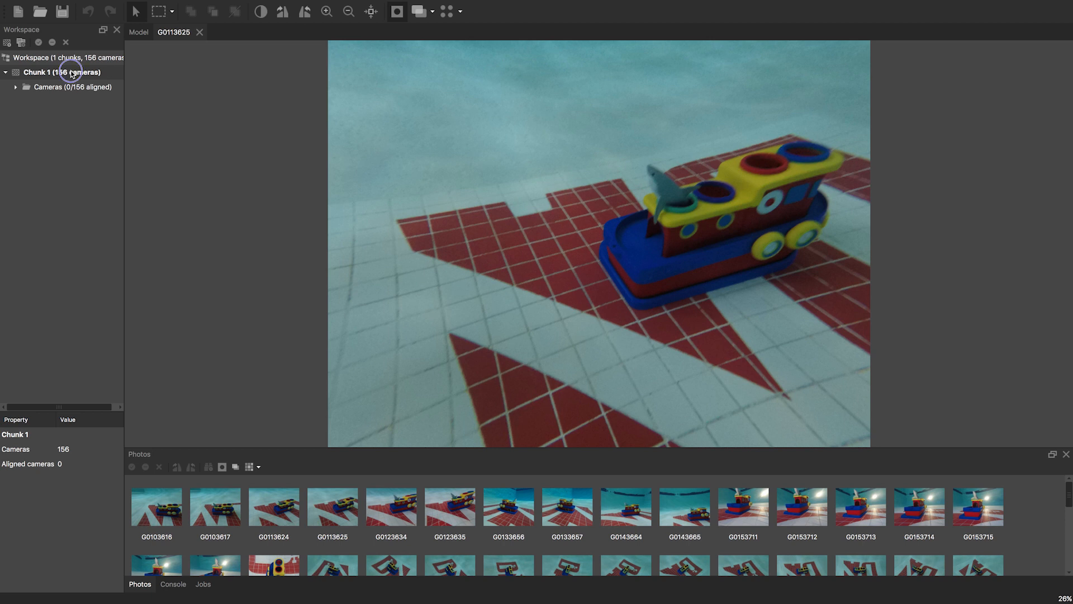
# - Open the Align Photos dialog from Chunk 1's context menu
pyautogui.rightClick(71, 74)
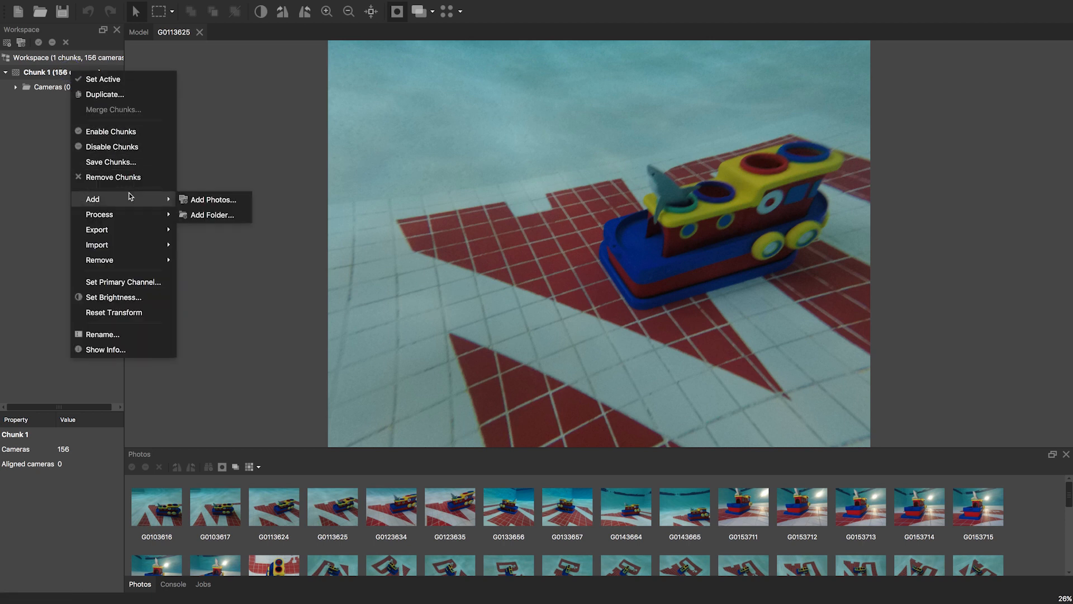
pyautogui.moveTo(148, 216)
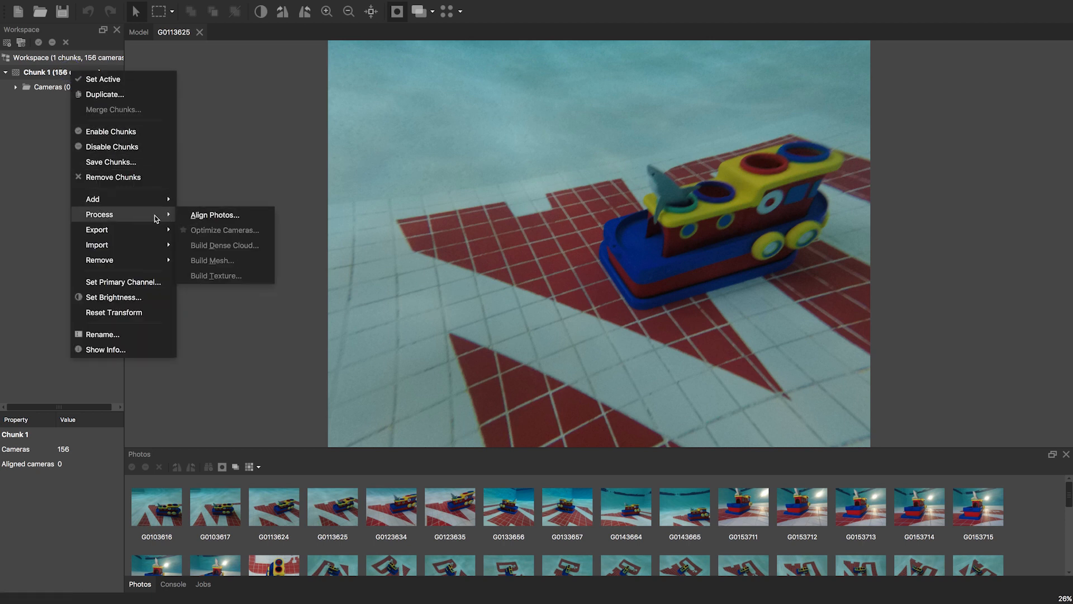
pyautogui.click(233, 108)
pyautogui.rightClick(74, 73)
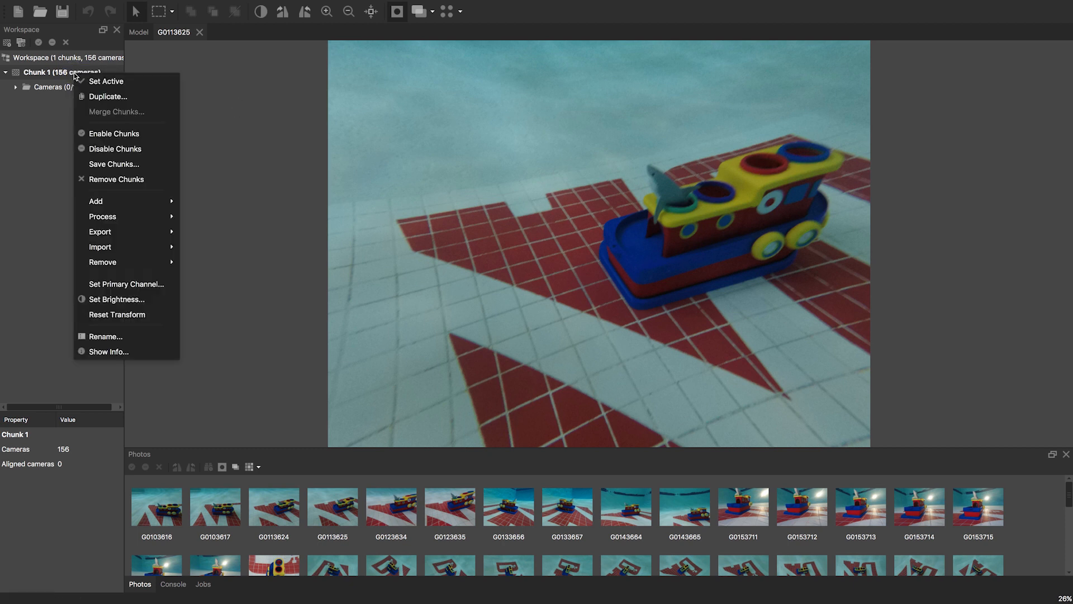
pyautogui.moveTo(129, 218)
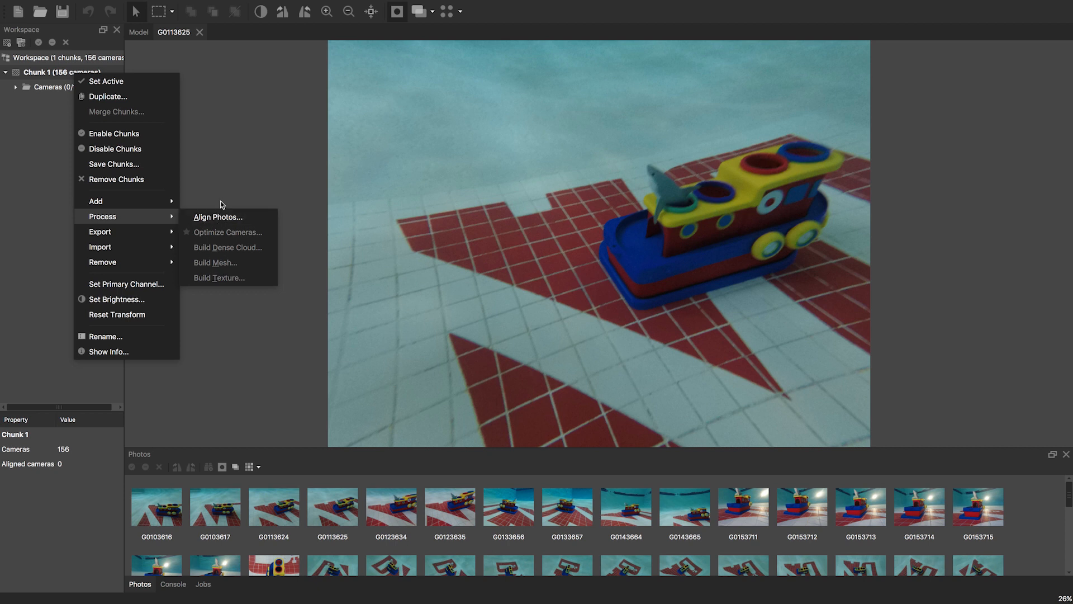
pyautogui.click(218, 217)
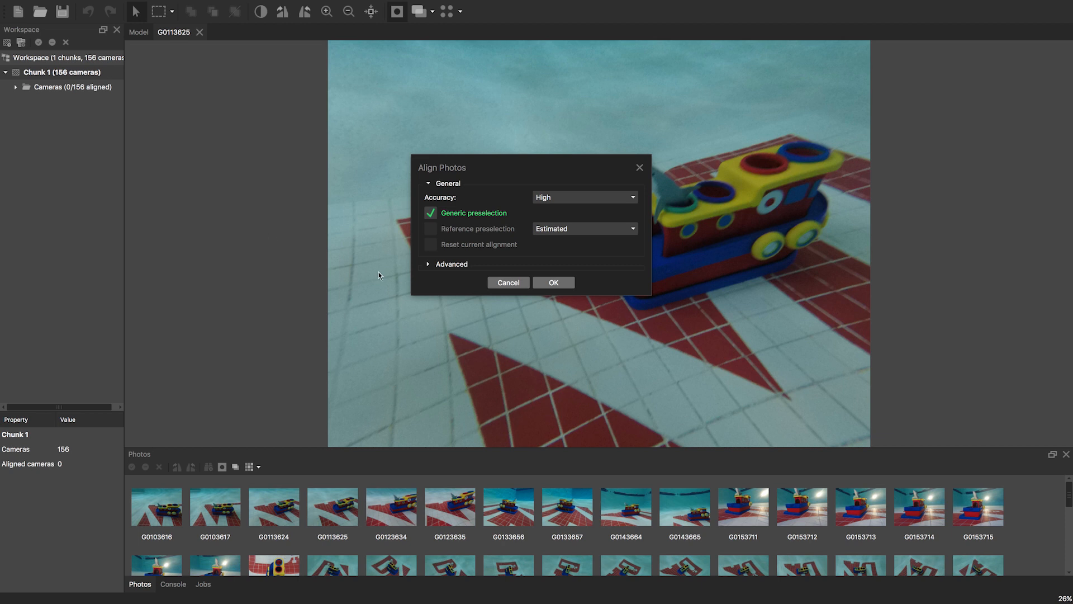
# - Expand the advanced settings, keeping accuracy at High and reference preselection unchanged
pyautogui.click(429, 264)
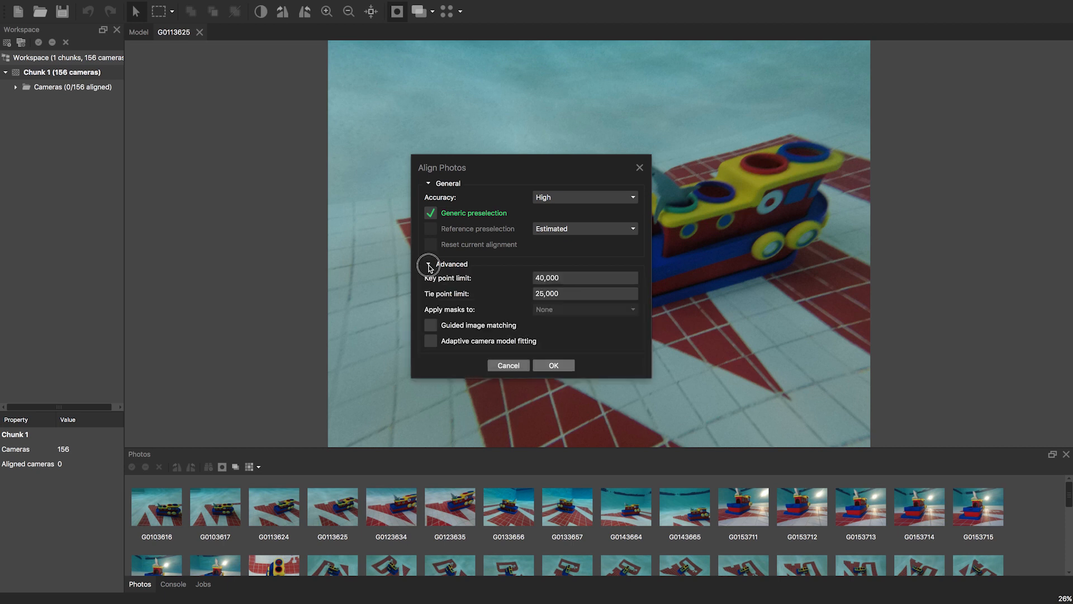
pyautogui.click(429, 265)
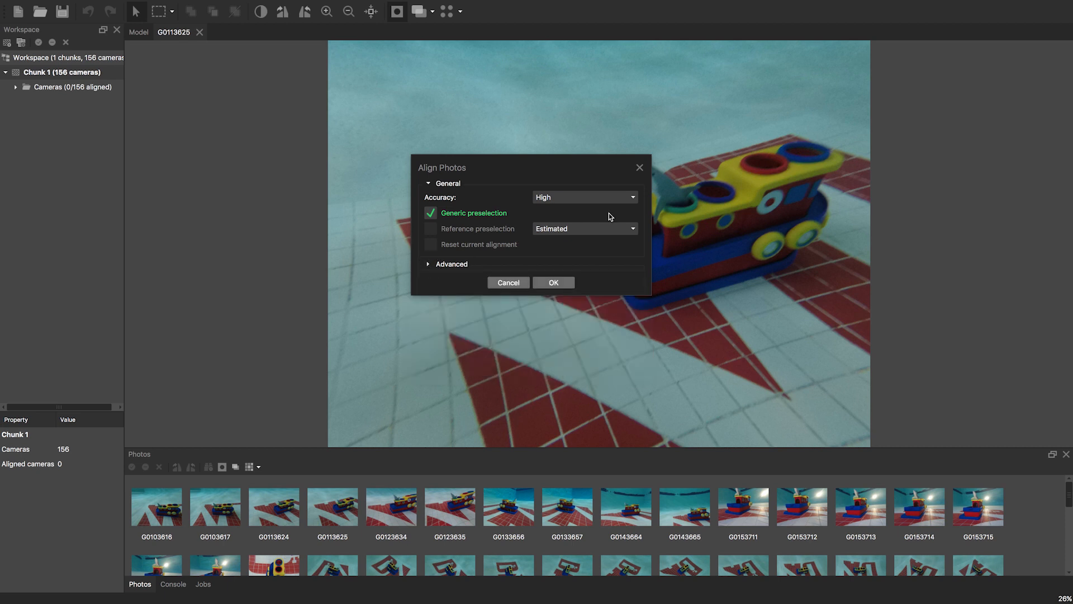
pyautogui.click(429, 264)
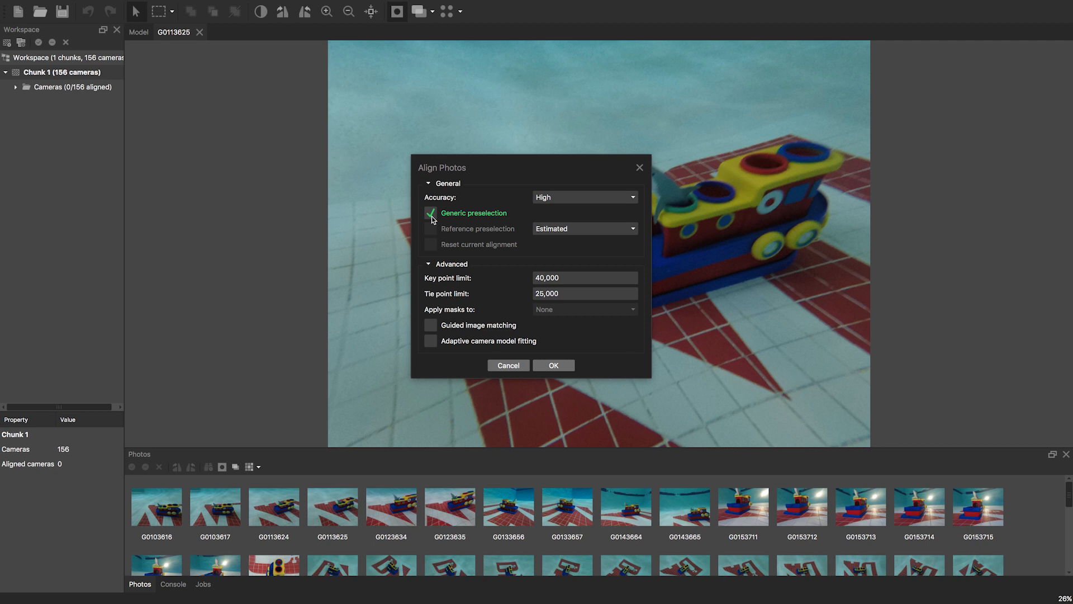
pyautogui.click(586, 198)
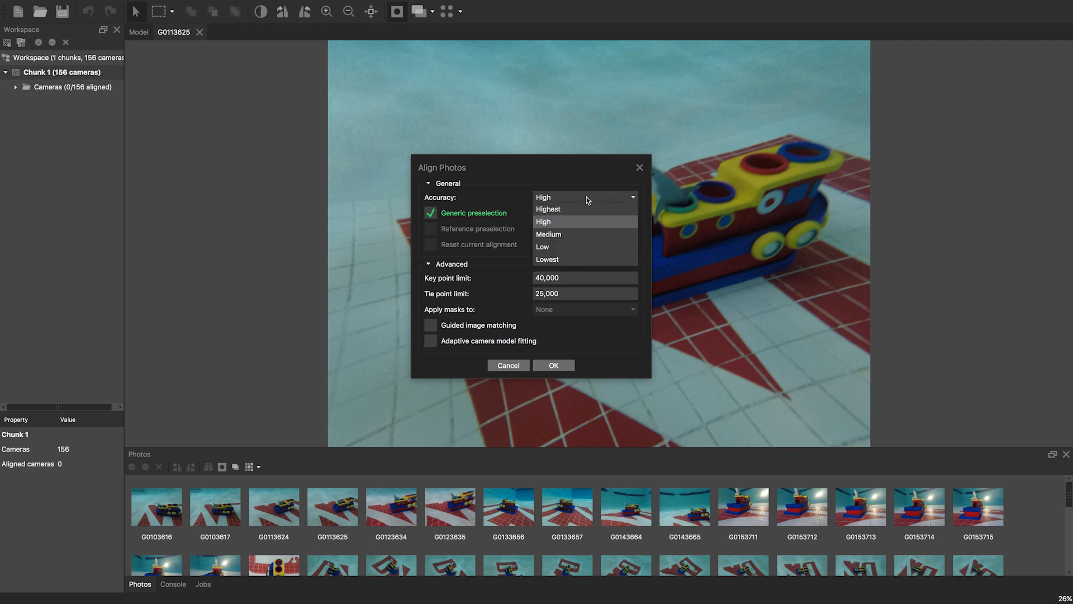
pyautogui.click(568, 222)
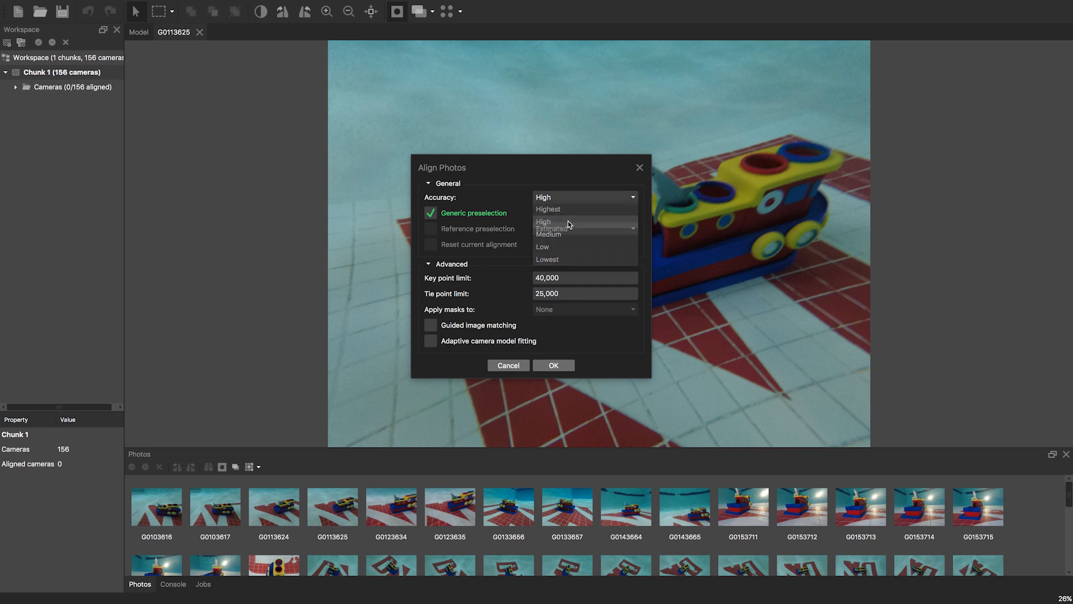
pyautogui.click(568, 228)
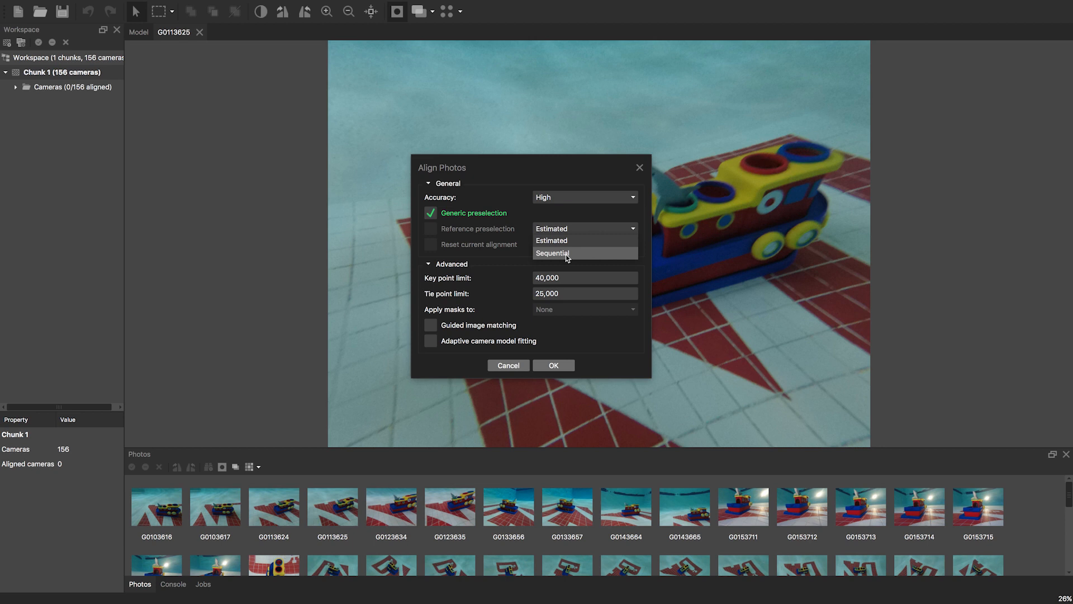
pyautogui.click(540, 214)
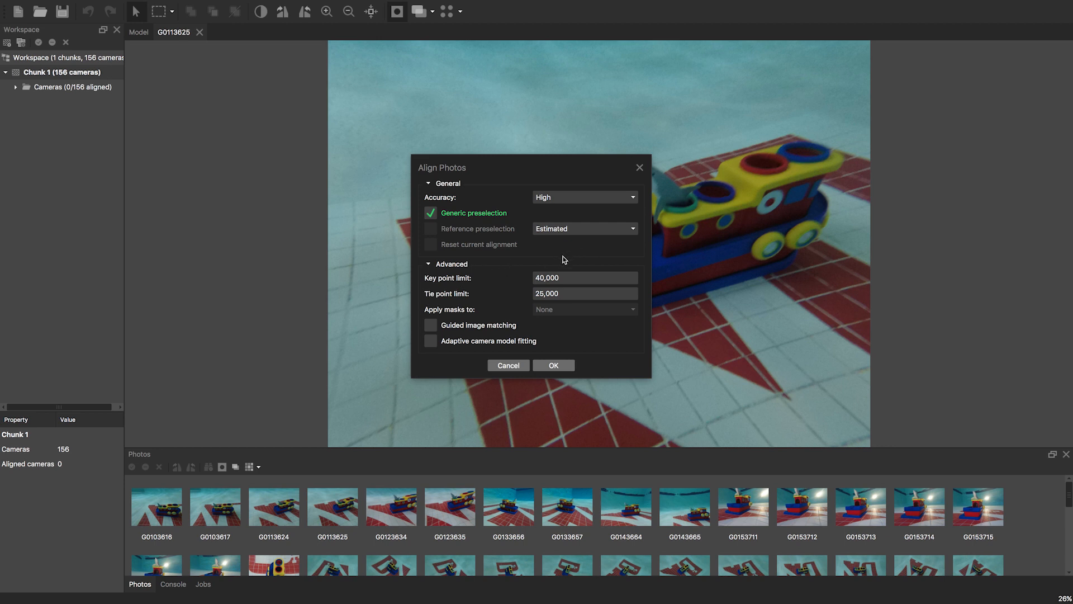
# - Lower the tie point limit to 2,000
pyautogui.doubleClick(542, 293)
pyautogui.write('10')
pyautogui.click(490, 293)
pyautogui.doubleClick(544, 293)
pyautogui.write('2')
pyautogui.click(430, 265)
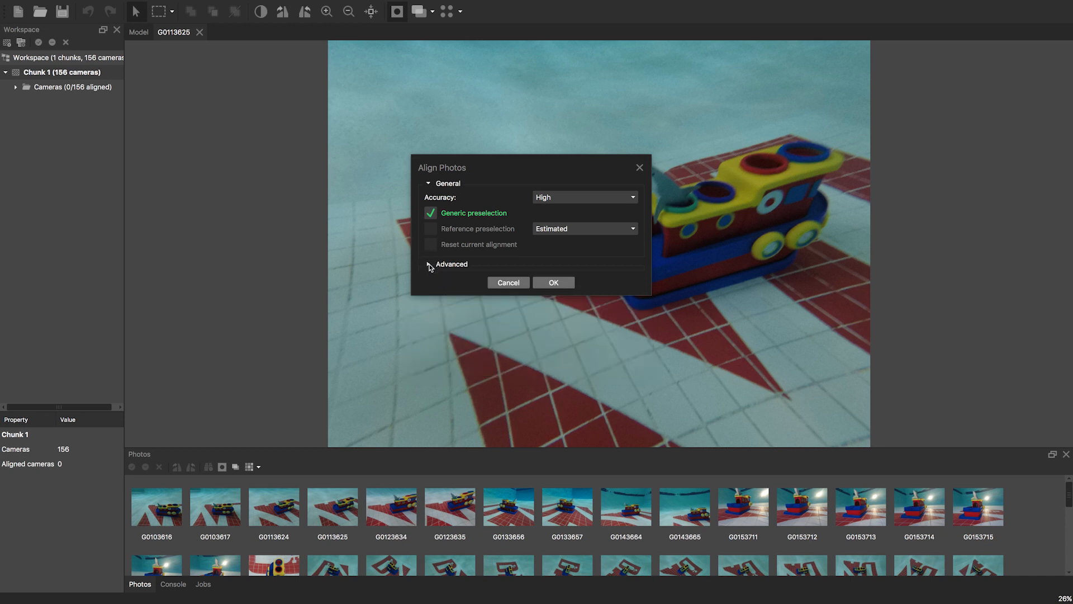
pyautogui.click(429, 265)
pyautogui.click(429, 265)
# - Close the Align Photos dialog without running the alignment
pyautogui.click(85, 5)
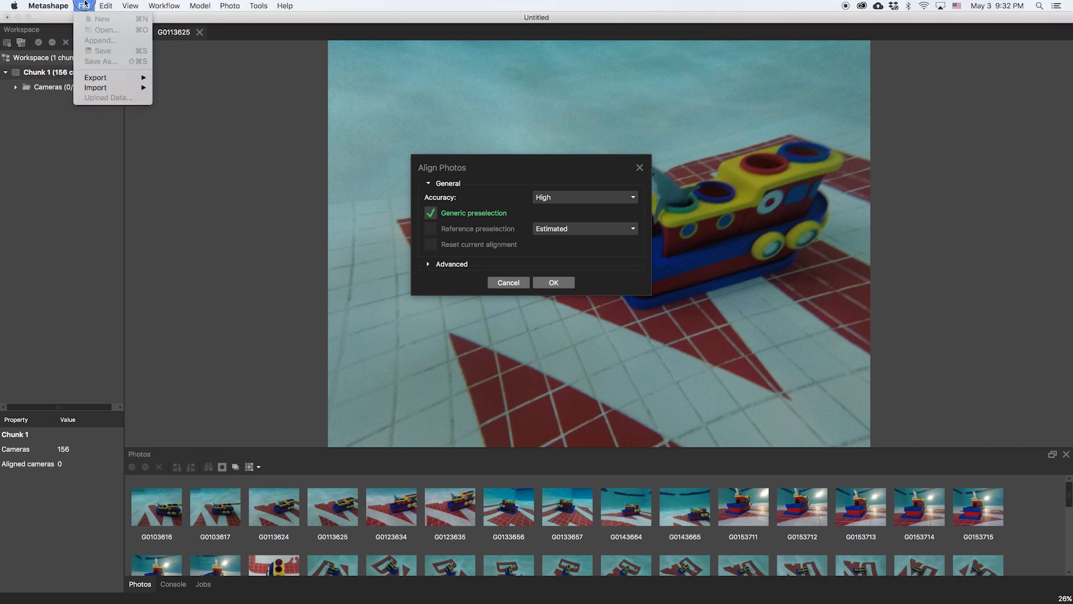
pyautogui.moveTo(101, 88)
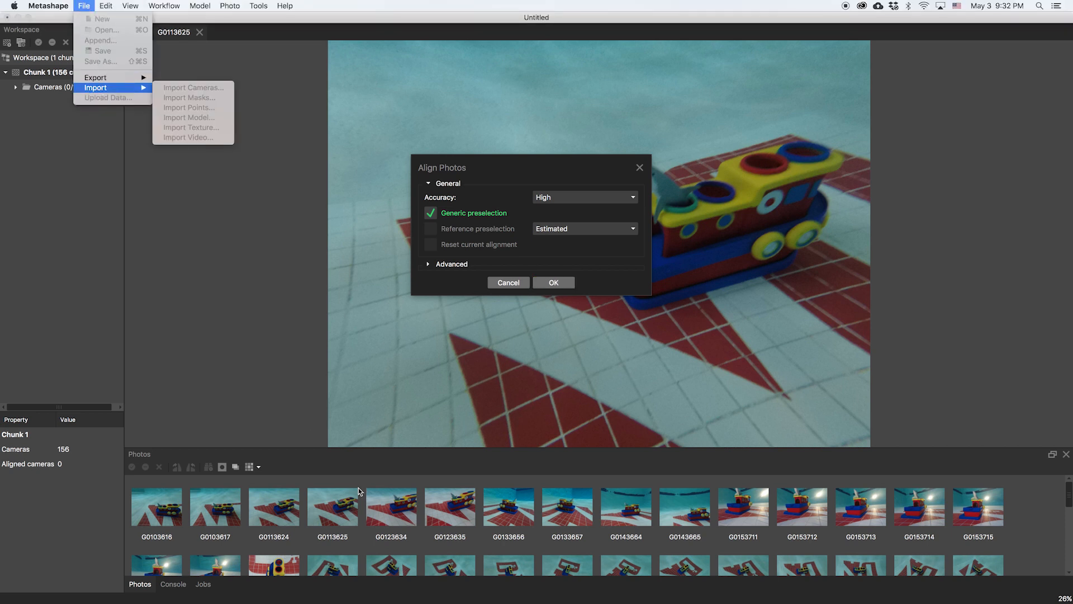
pyautogui.click(517, 283)
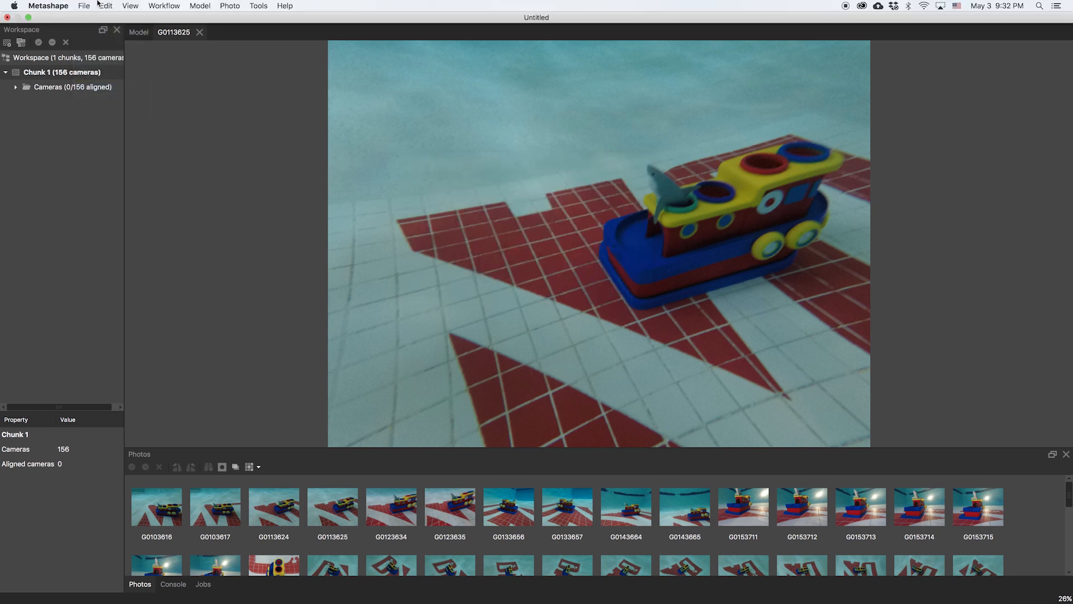
# - Start importing IMG_2974.MOV as video, preview a later frame, then cancel without importing
pyautogui.click(84, 6)
pyautogui.moveTo(93, 88)
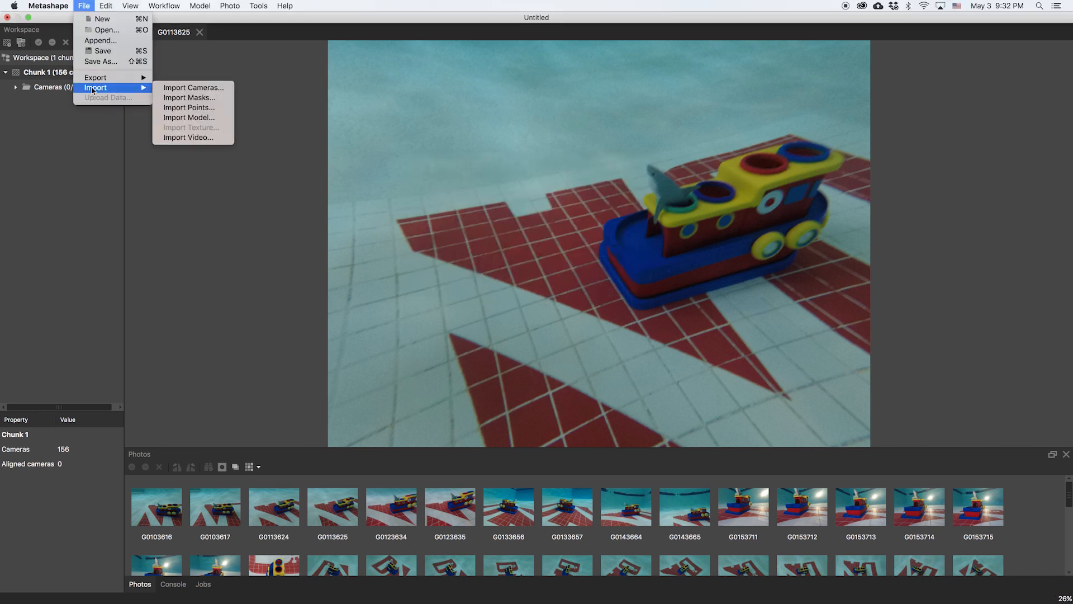
pyautogui.click(214, 139)
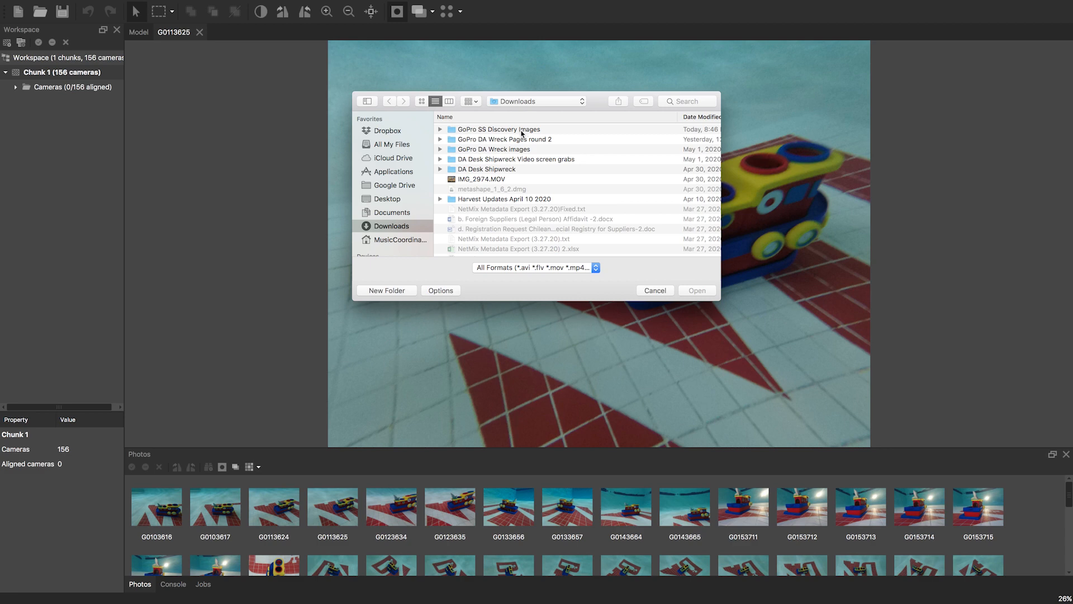
pyautogui.click(490, 181)
pyautogui.doubleClick(490, 181)
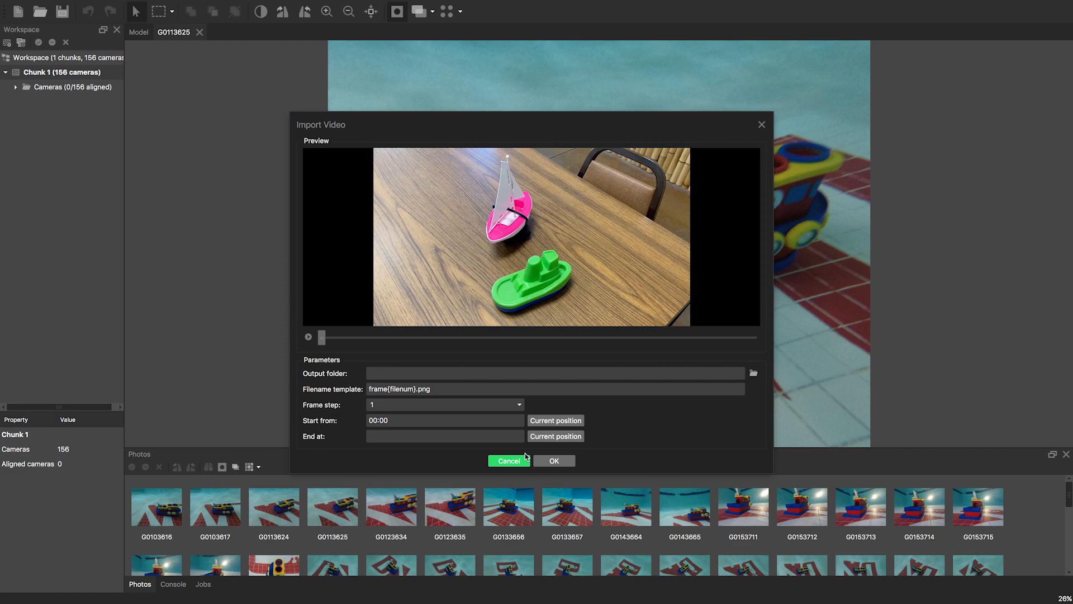
pyautogui.moveTo(322, 337)
pyautogui.mouseDown()
pyautogui.moveTo(486, 338)
pyautogui.moveTo(300, 339)
pyautogui.mouseUp()
pyautogui.click(761, 126)
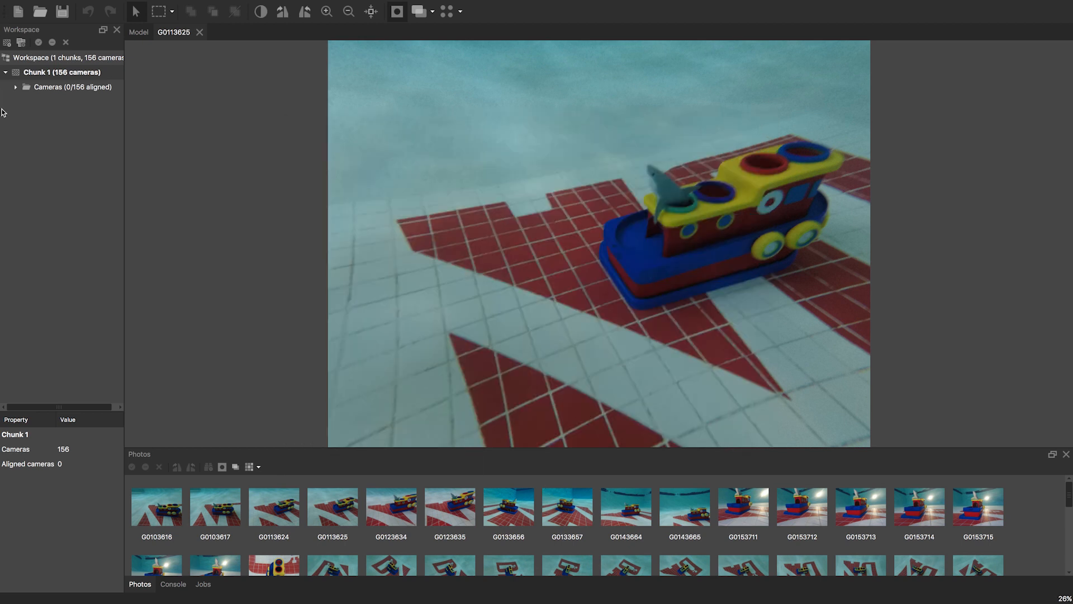
# - Run Align Photos on Chunk 1 at High accuracy with Generic preselection, aligning 119 cameras
pyautogui.rightClick(64, 75)
pyautogui.moveTo(158, 217)
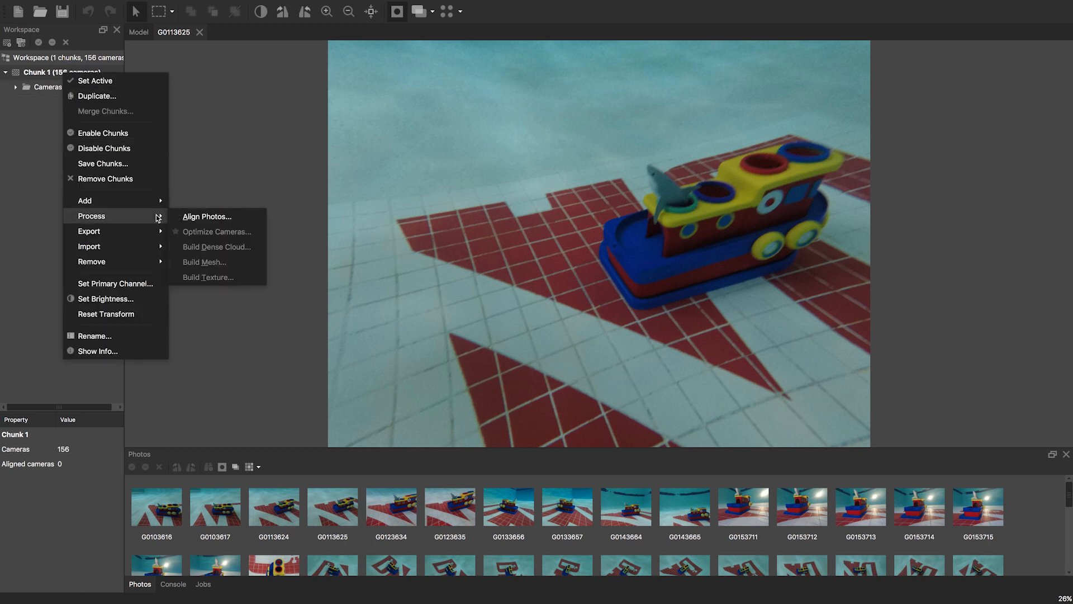
pyautogui.click(205, 218)
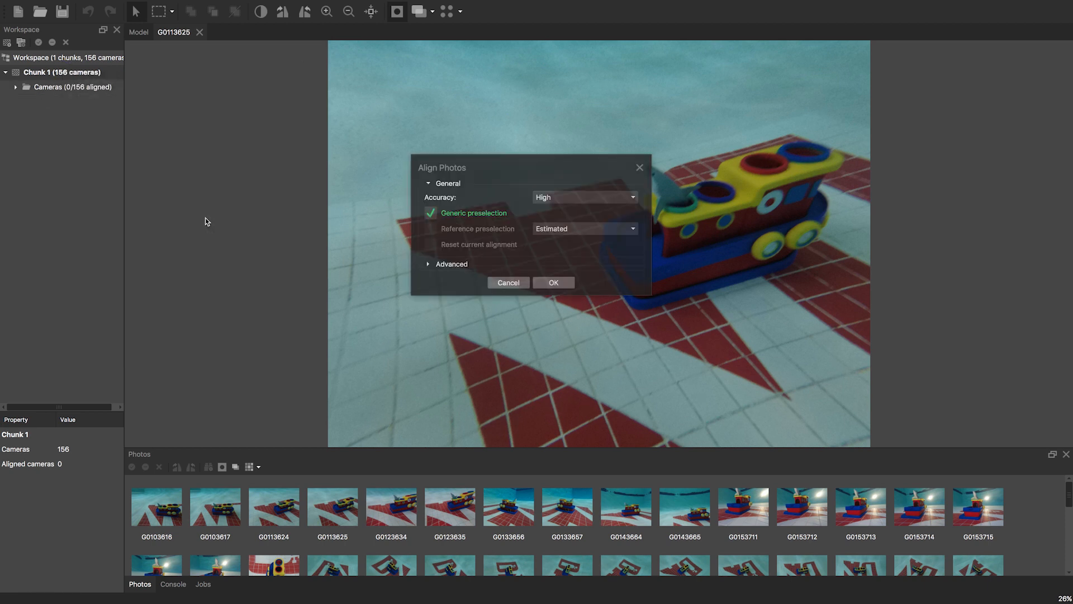
pyautogui.click(565, 284)
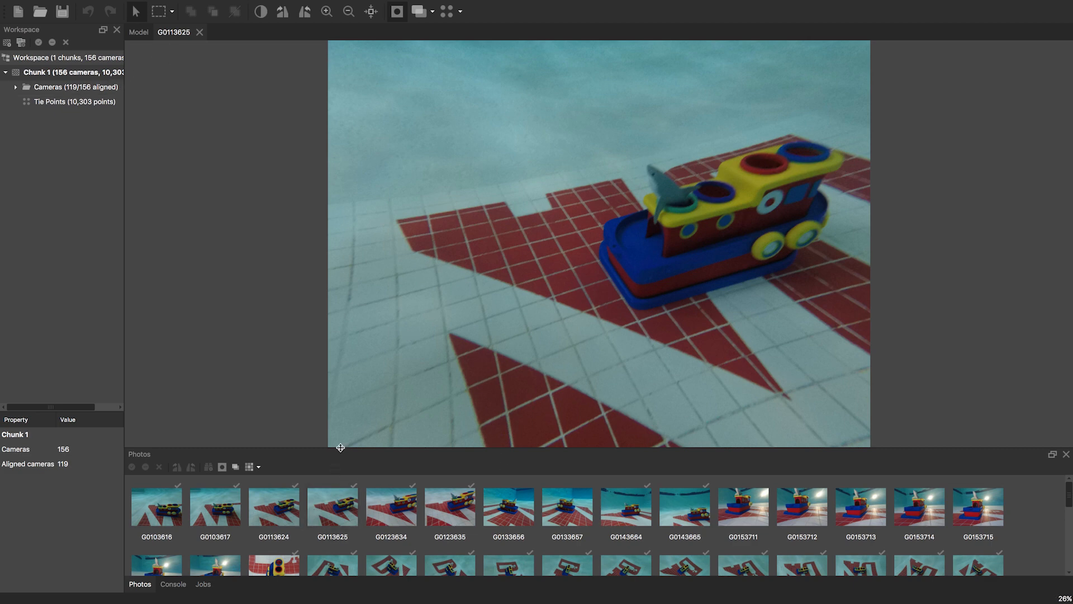
# - Close the G0113625 photo, enlarge the Model view and orbit to an oblique view of the camera ring
pyautogui.moveTo(340, 448); pyautogui.dragTo(340, 277)
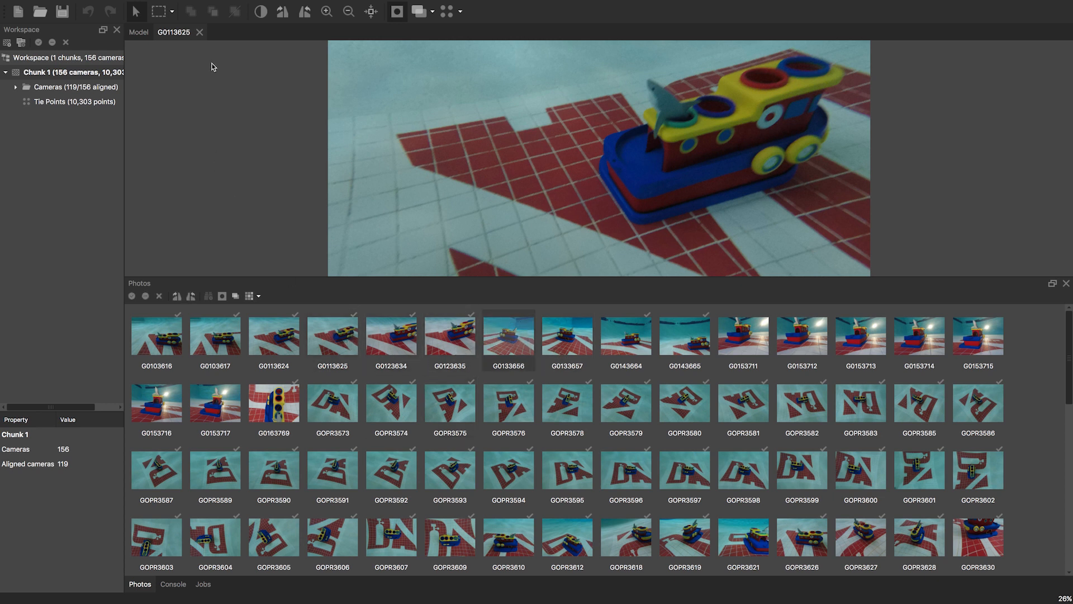
pyautogui.click(199, 32)
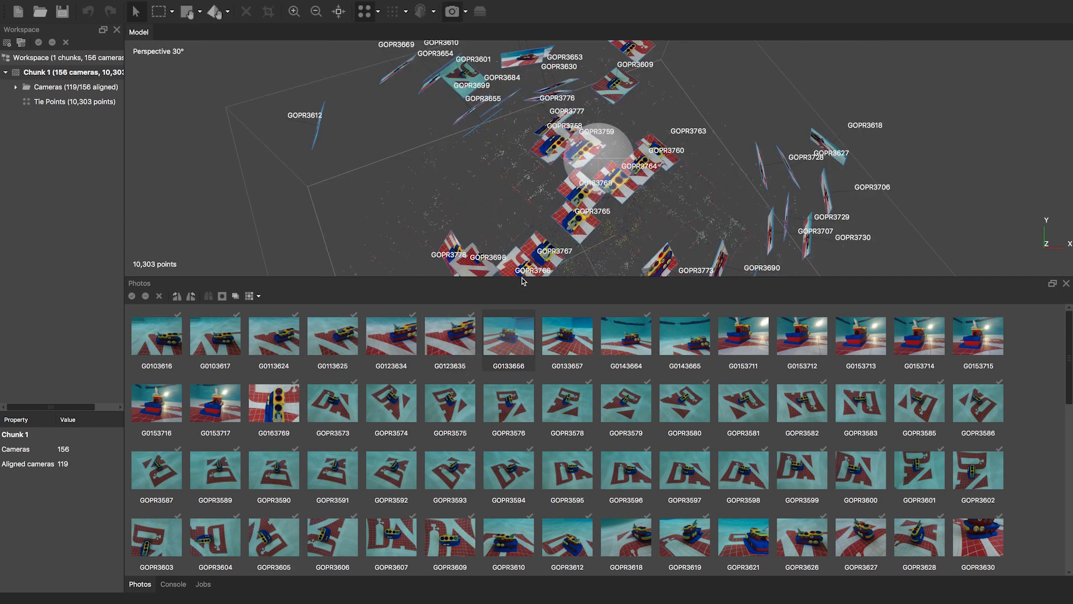
pyautogui.moveTo(521, 278); pyautogui.dragTo(501, 497)
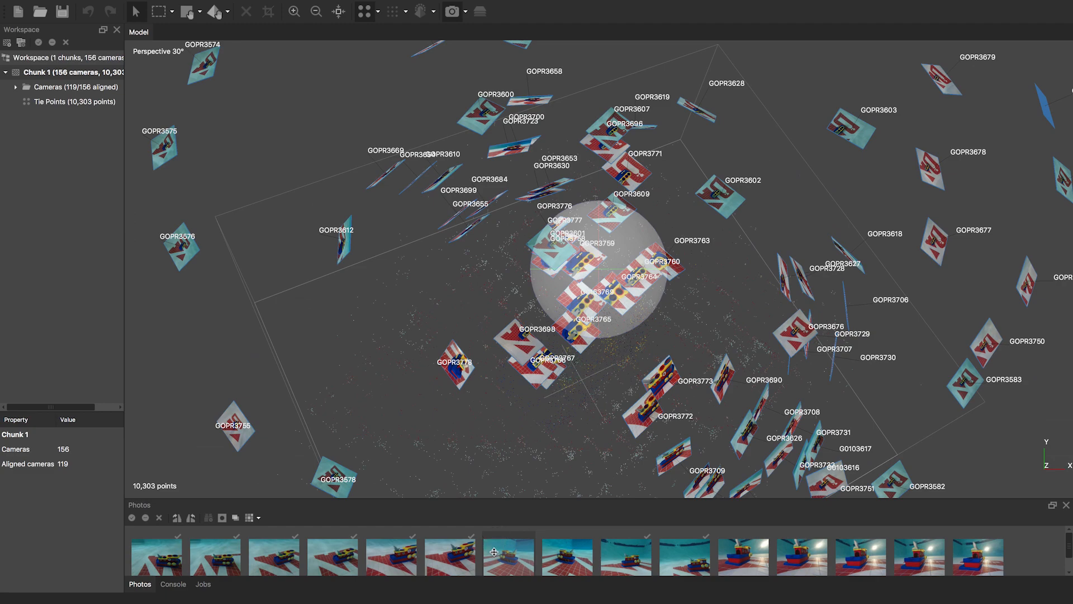
pyautogui.scroll(-2, 499, 396)
pyautogui.moveTo(499, 397); pyautogui.dragTo(542, 346)
# - Turn off camera thumbnails and hide the camera positions in the Model view
pyautogui.moveTo(634, 270); pyautogui.dragTo(609, 304)
pyautogui.click(458, 12)
pyautogui.click(459, 13)
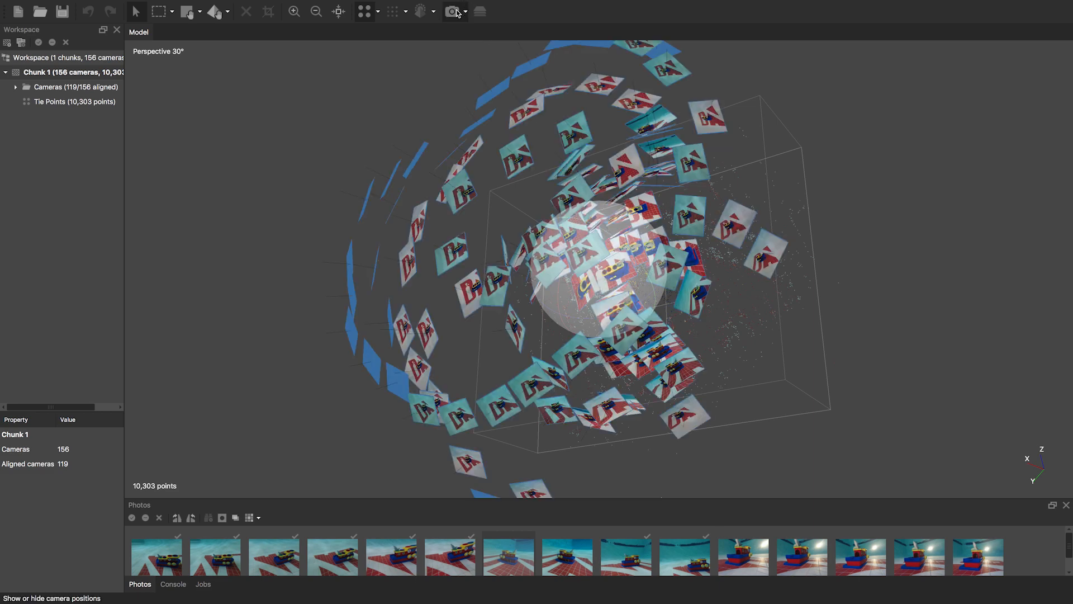
pyautogui.click(466, 13)
pyautogui.click(472, 31)
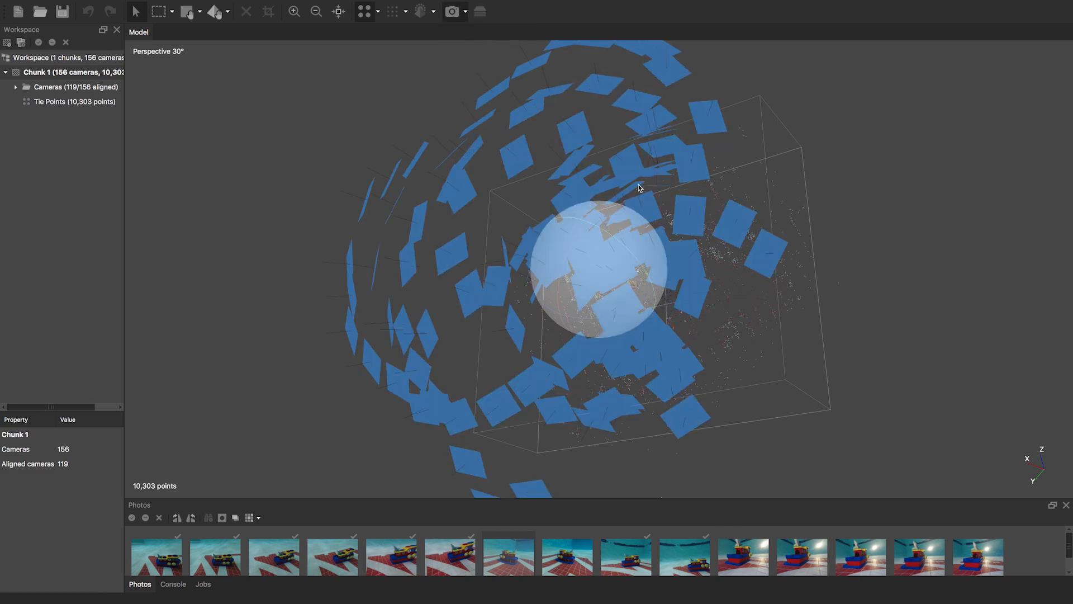
pyautogui.click(458, 12)
# - Orbit the sparse point cloud and enlarge the Photos panel to two thumbnail rows
pyautogui.moveTo(665, 274); pyautogui.dragTo(642, 274)
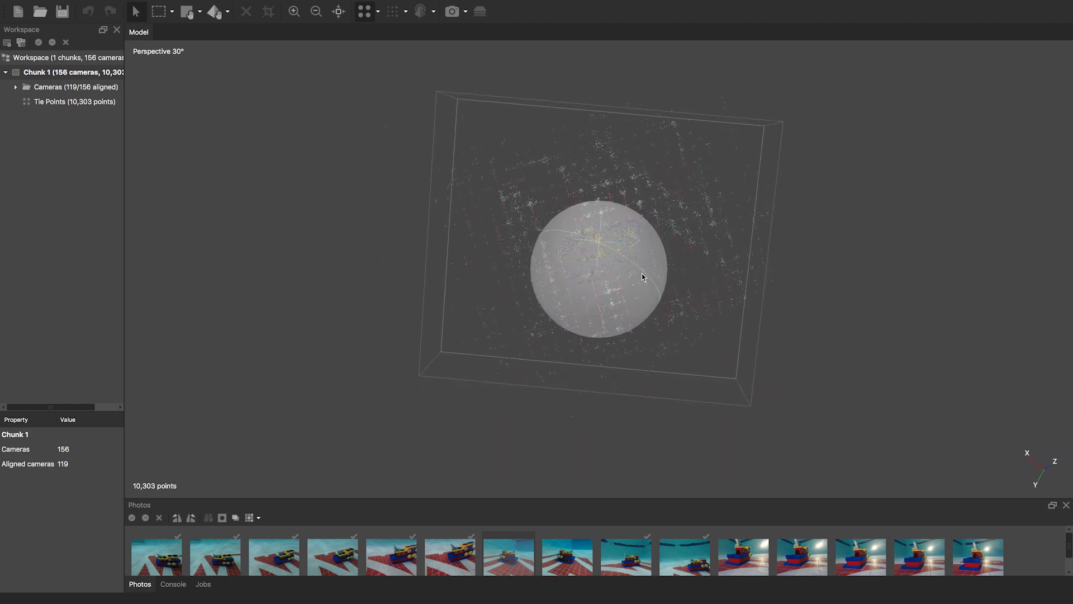
pyautogui.moveTo(642, 230); pyautogui.dragTo(641, 230)
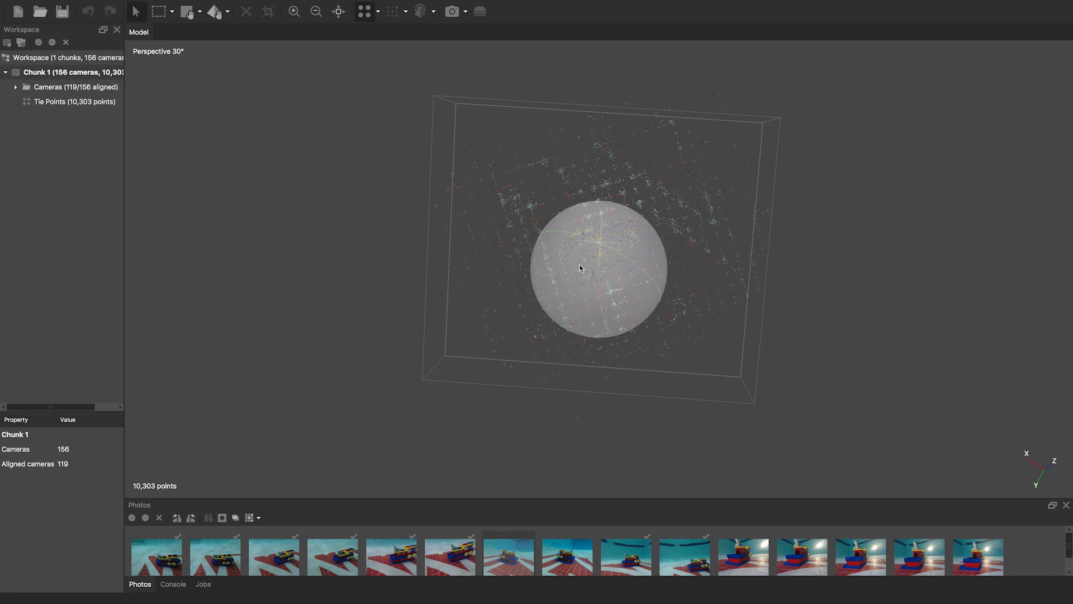
pyautogui.moveTo(583, 264); pyautogui.dragTo(618, 242)
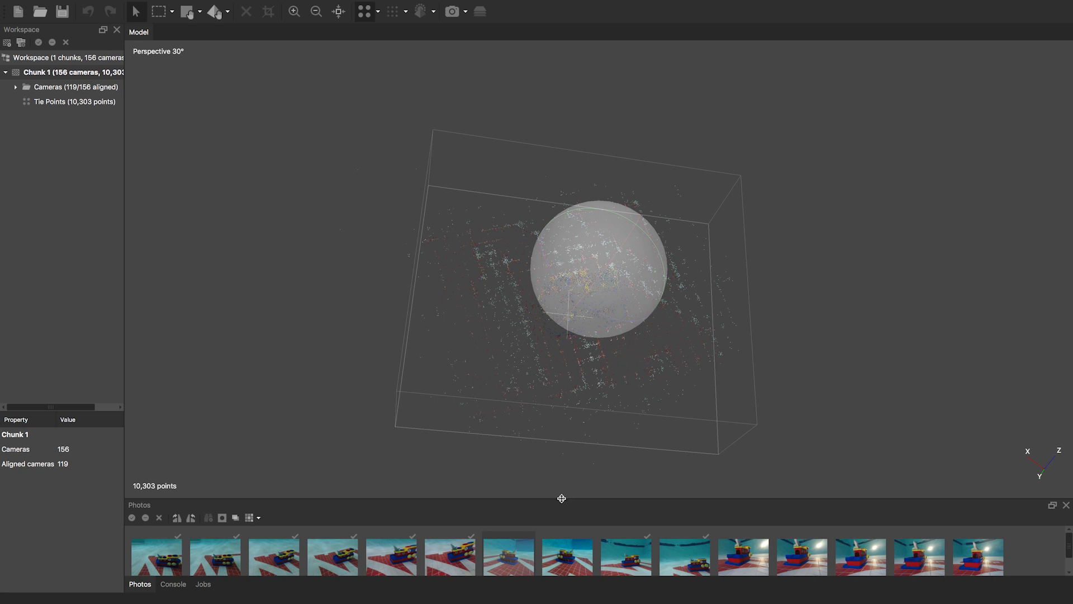
pyautogui.moveTo(561, 497); pyautogui.dragTo(539, 400)
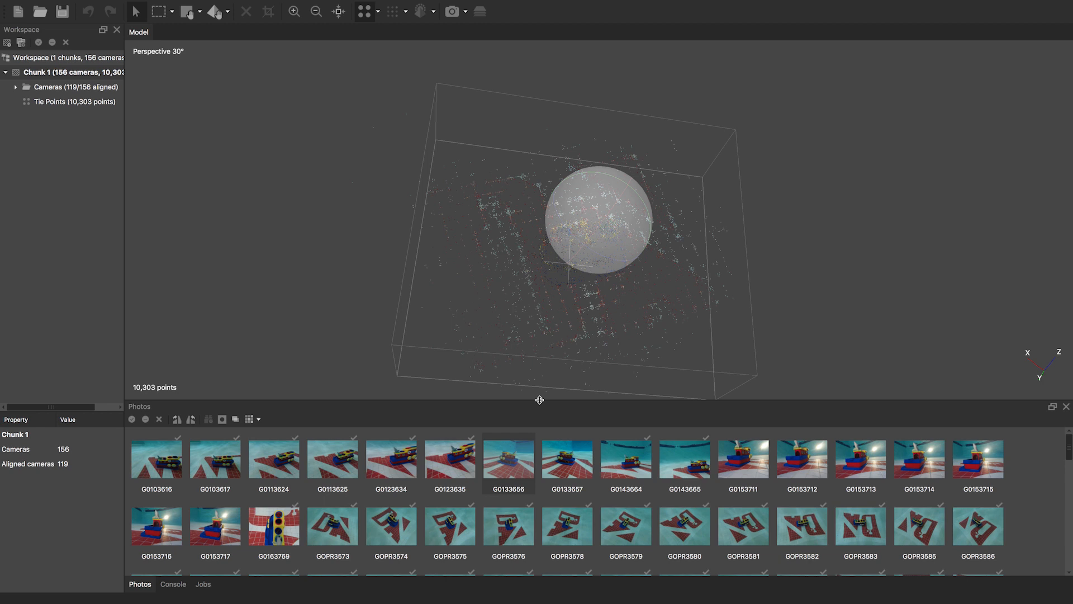
pyautogui.moveTo(575, 235)
pyautogui.mouseDown()
pyautogui.moveTo(575, 168)
pyautogui.moveTo(553, 201)
pyautogui.moveTo(580, 225)
pyautogui.mouseUp()
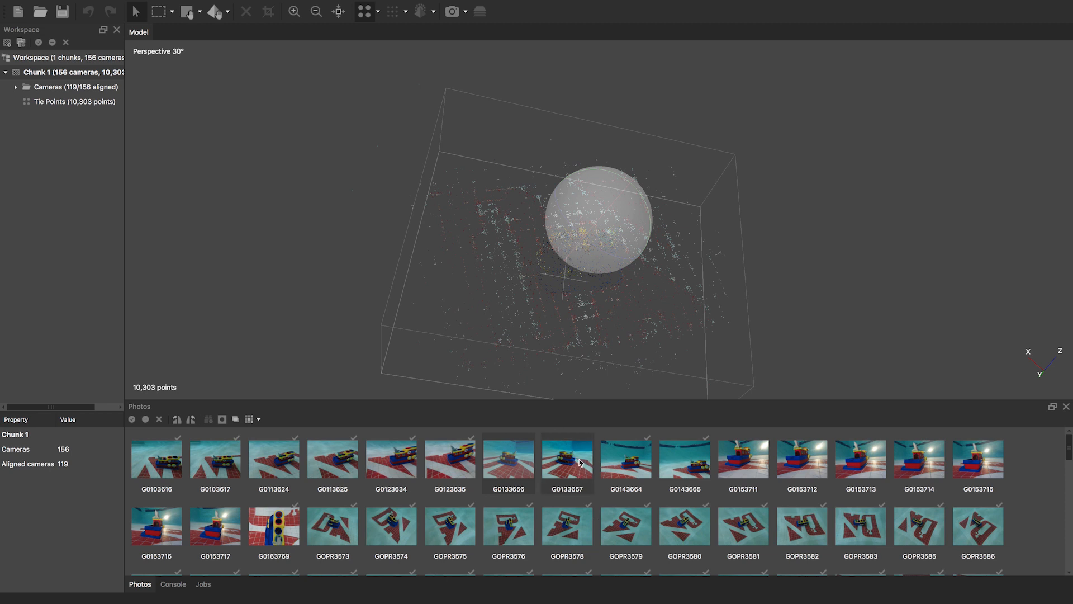
# - Reopen the Align Photos dialog for Chunk 1
pyautogui.rightClick(89, 71)
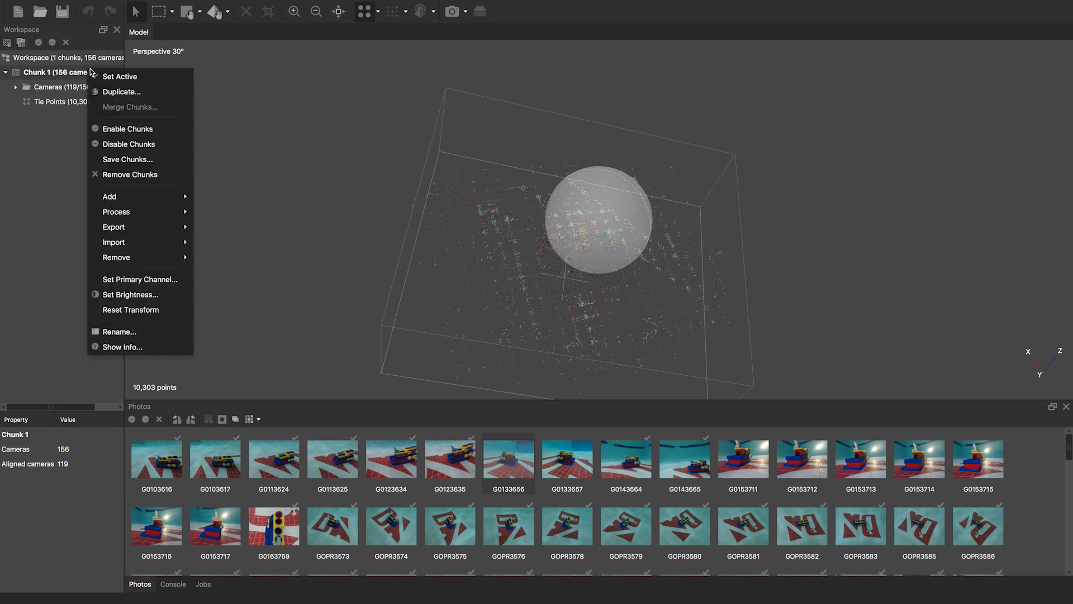
pyautogui.moveTo(130, 210)
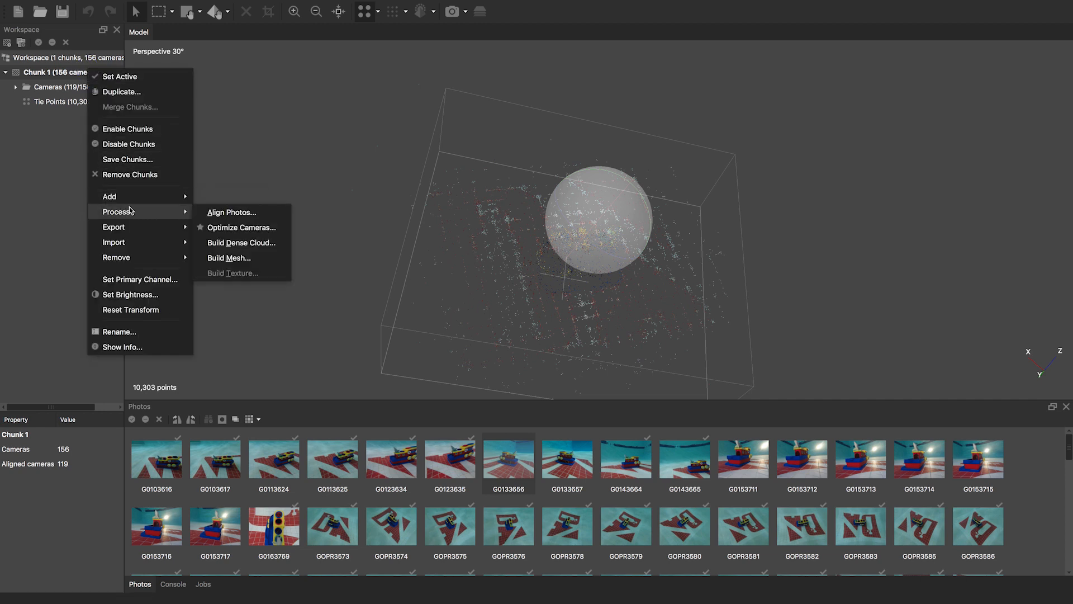
pyautogui.click(240, 213)
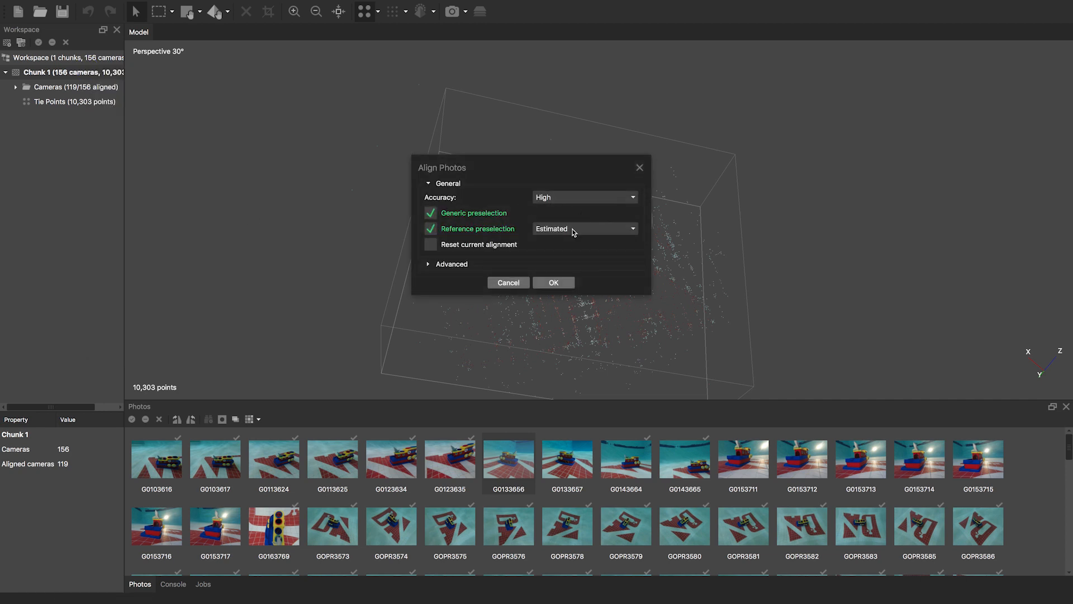
# - Review the advanced limits (40,000 key points, 25,000 tie points), leaving accuracy at High
pyautogui.click(428, 264)
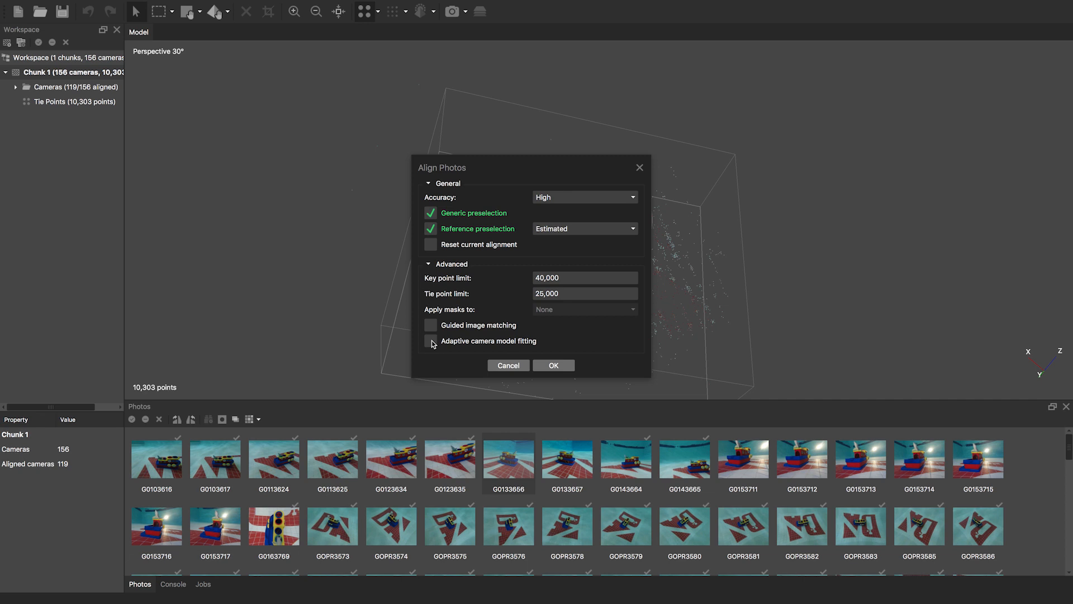
pyautogui.click(428, 264)
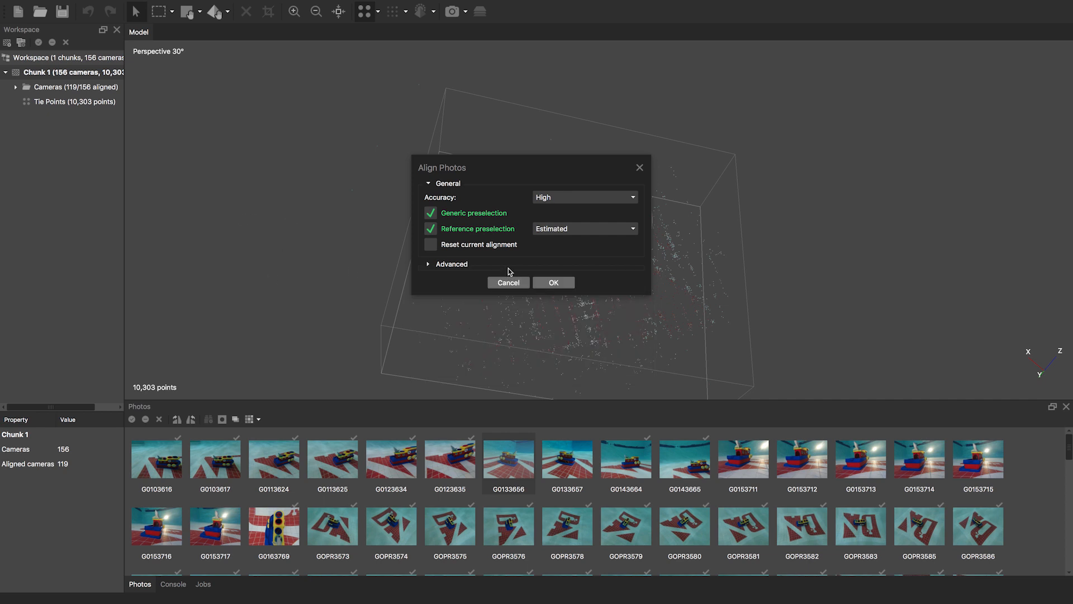
pyautogui.click(557, 196)
pyautogui.click(559, 203)
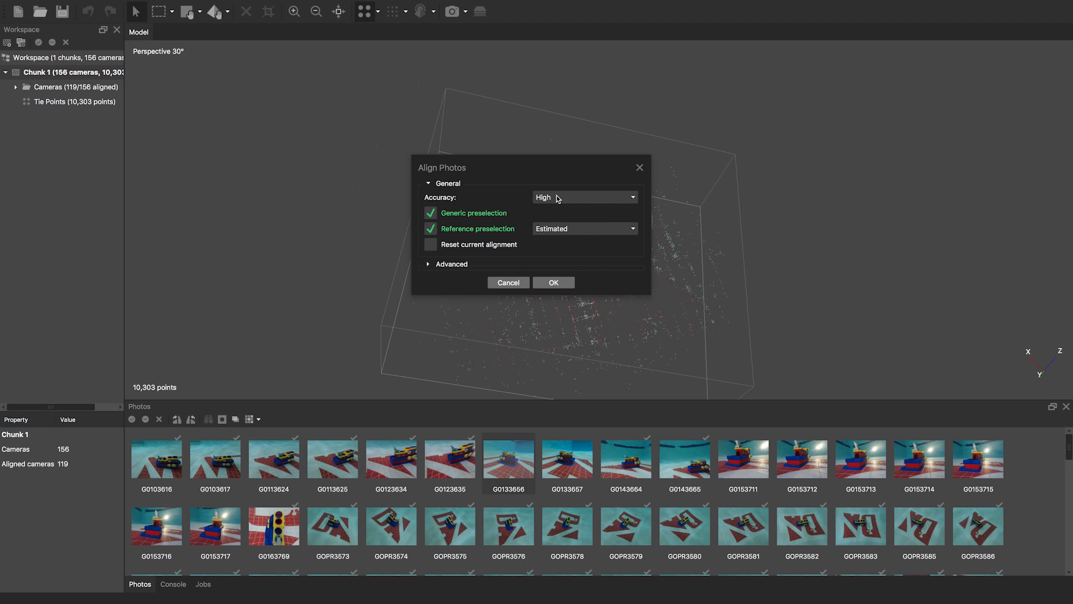
pyautogui.click(428, 264)
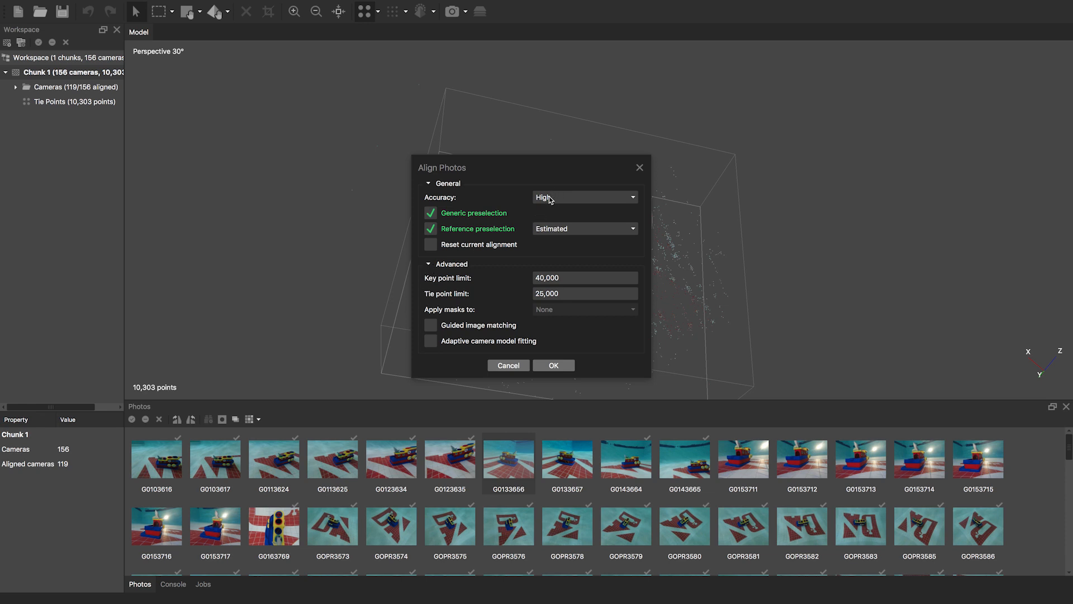
pyautogui.click(591, 197)
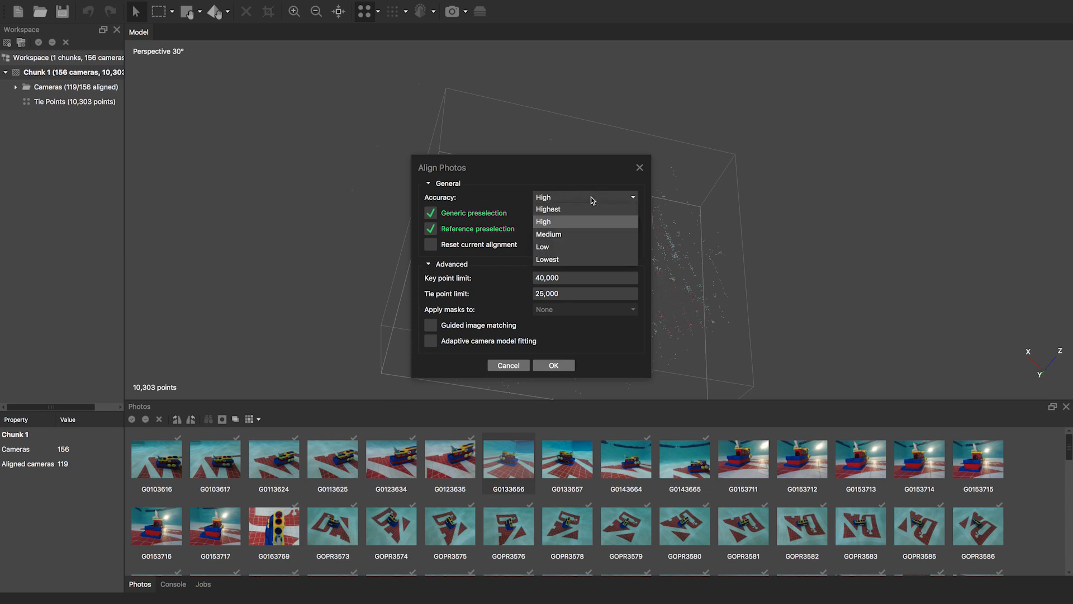
pyautogui.click(592, 197)
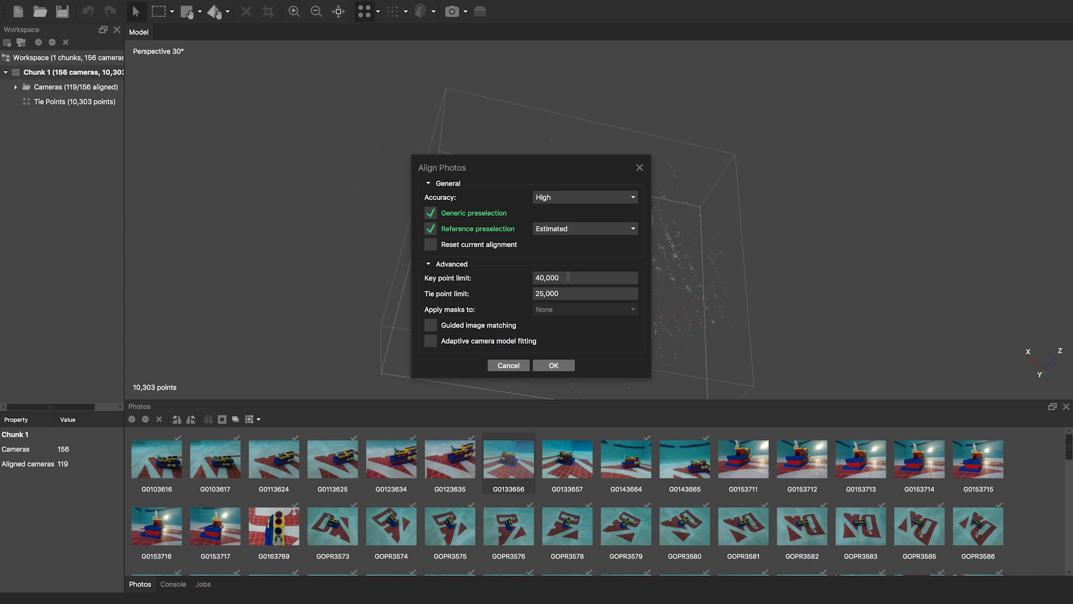
# - Rerun High-accuracy alignment, which aligns 120 of 156 cameras, and dismiss the failure warning
pyautogui.click(553, 368)
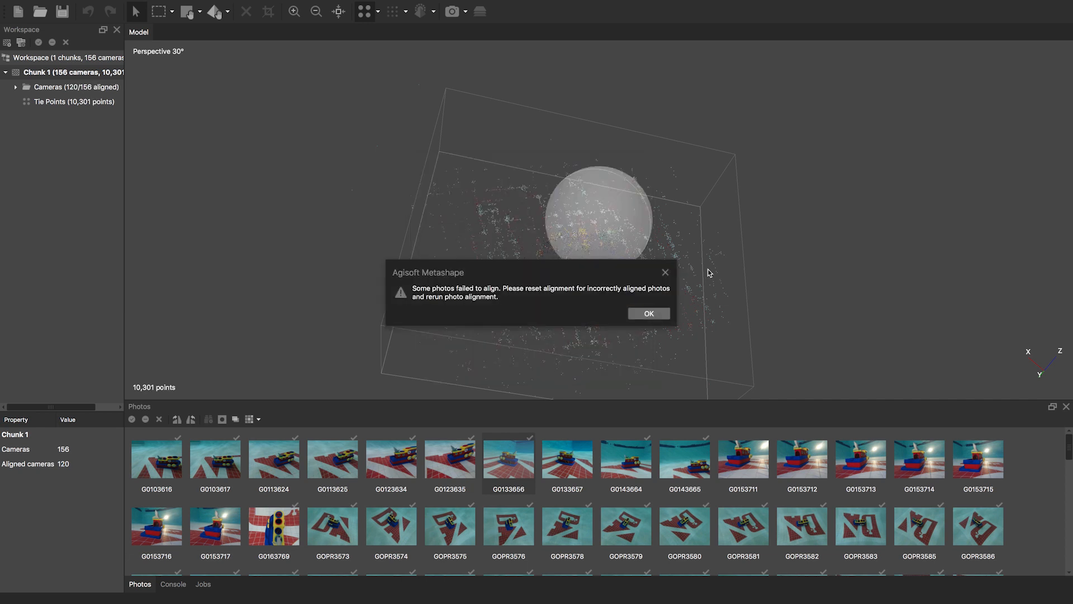
pyautogui.click(658, 314)
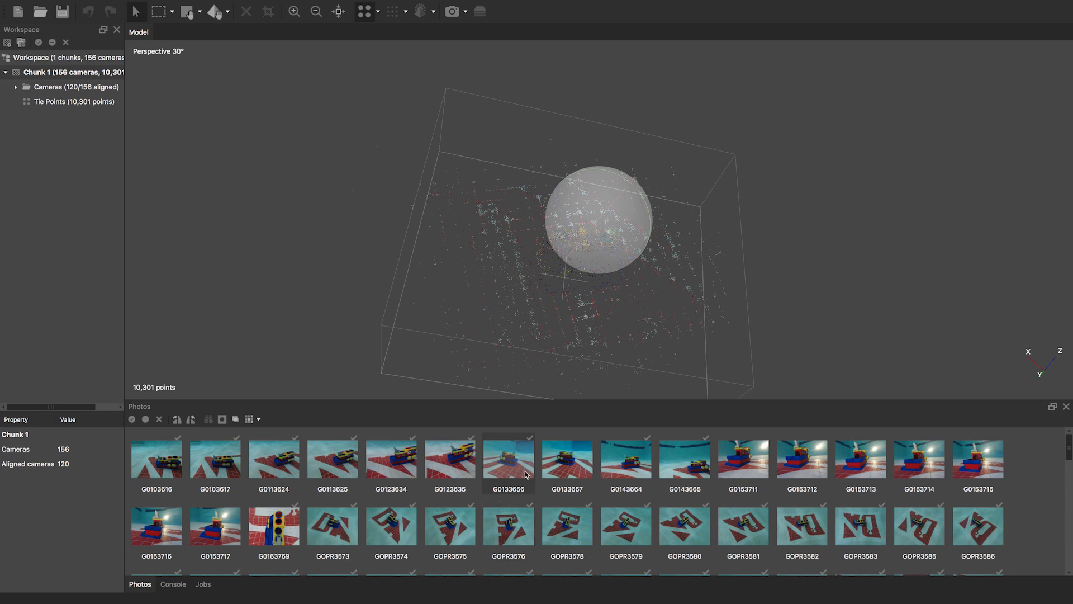
pyautogui.rightClick(625, 462)
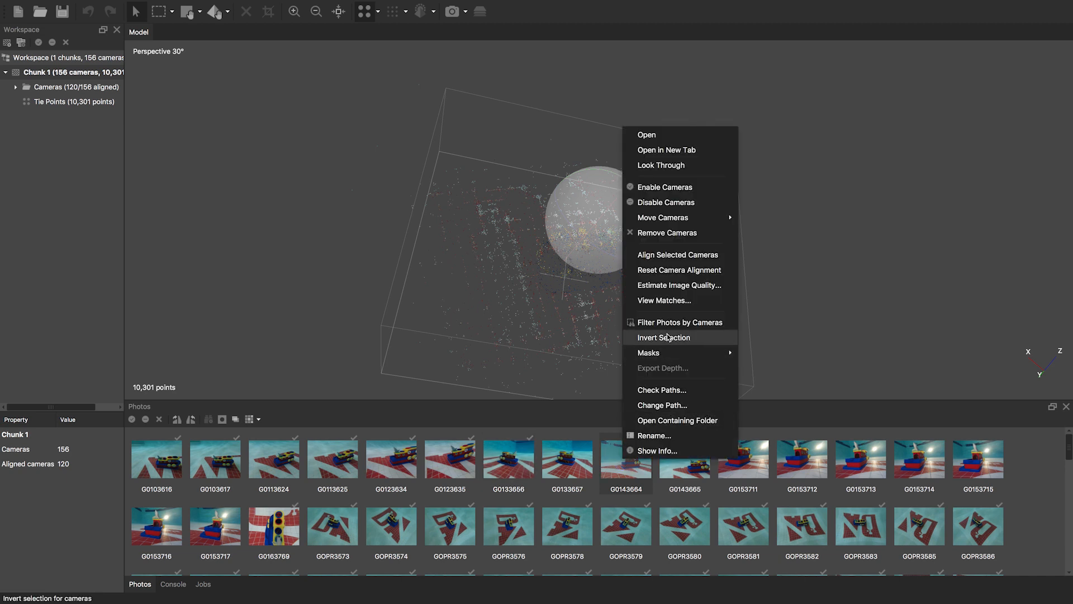
pyautogui.click(677, 285)
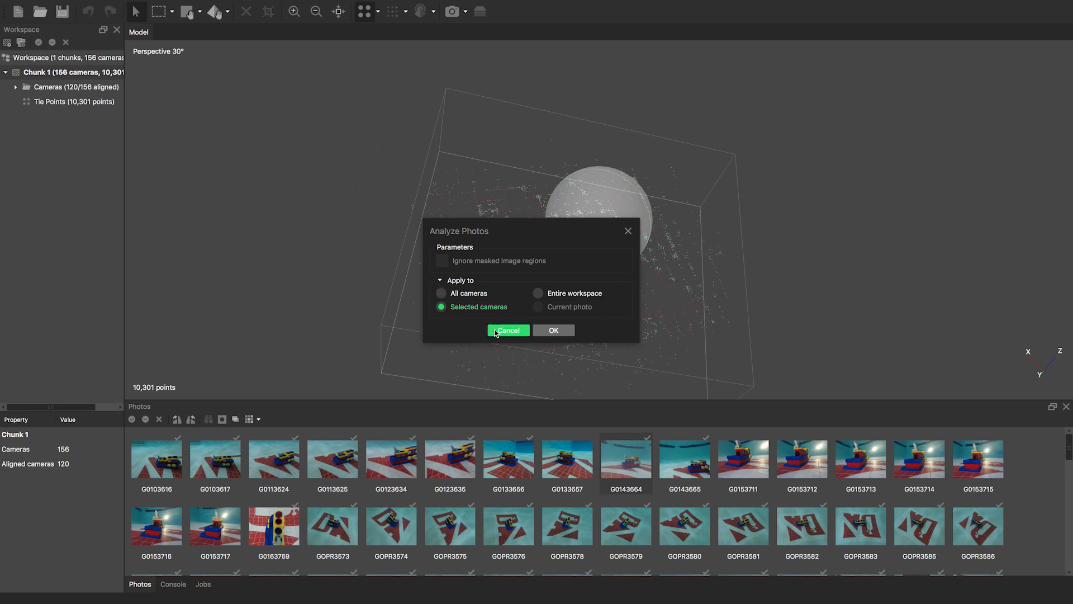
pyautogui.click(569, 334)
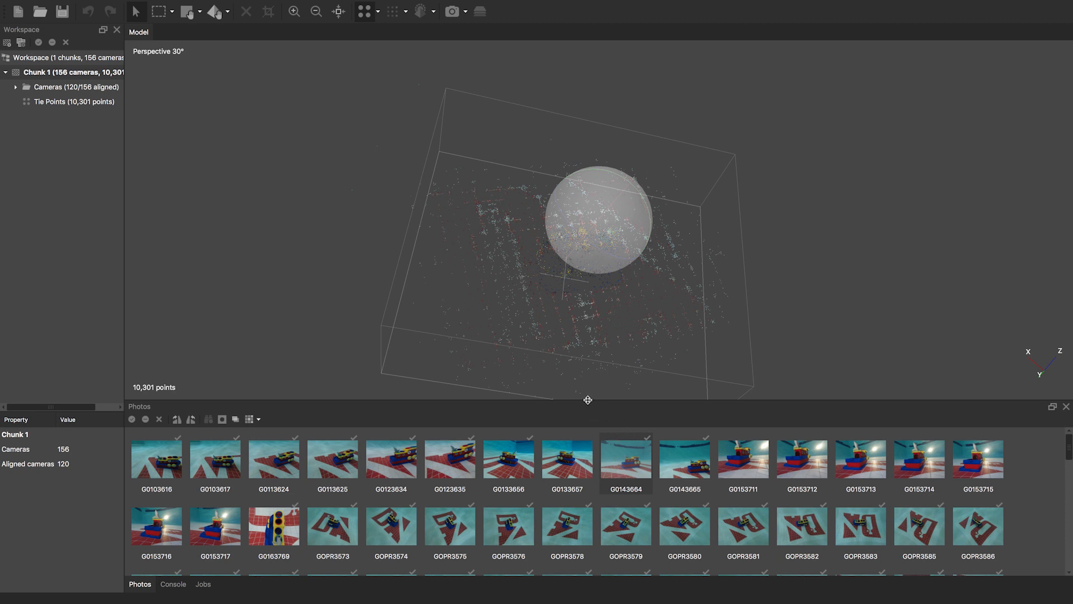
# - Enlarge the 3D view and resize the region box, raising its top and bottom faces
pyautogui.moveTo(587, 397); pyautogui.dragTo(585, 428)
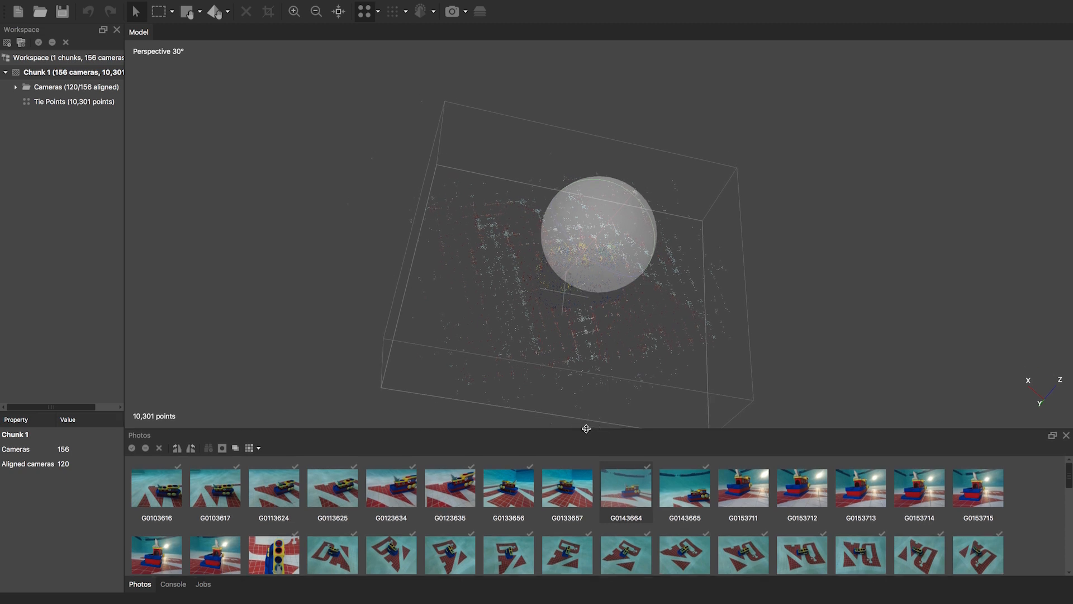
pyautogui.moveTo(609, 230); pyautogui.dragTo(601, 262)
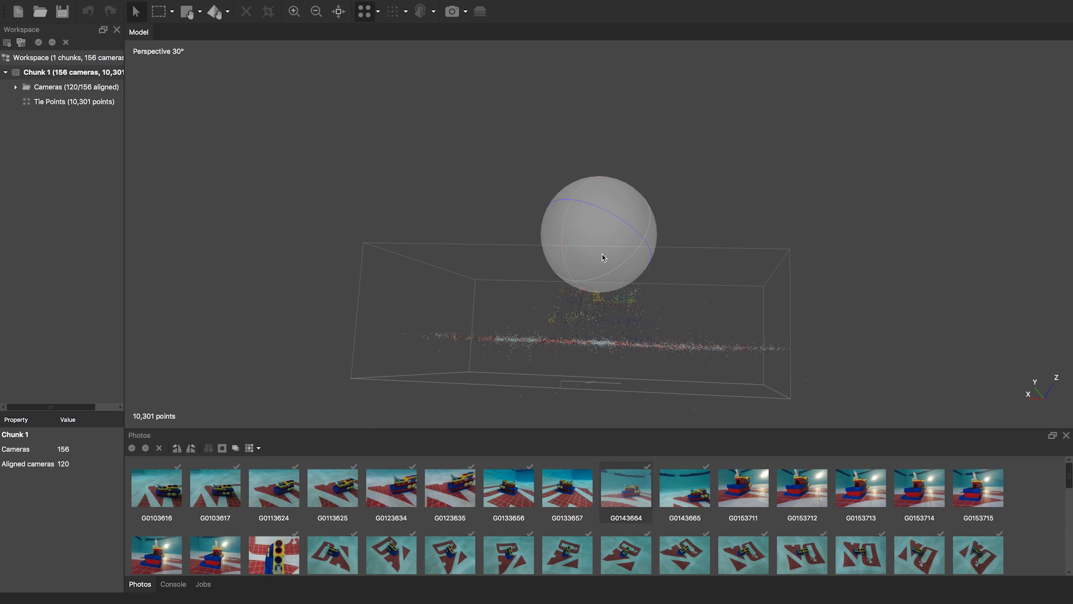
pyautogui.moveTo(734, 4)
pyautogui.moveTo(608, 275); pyautogui.dragTo(578, 218)
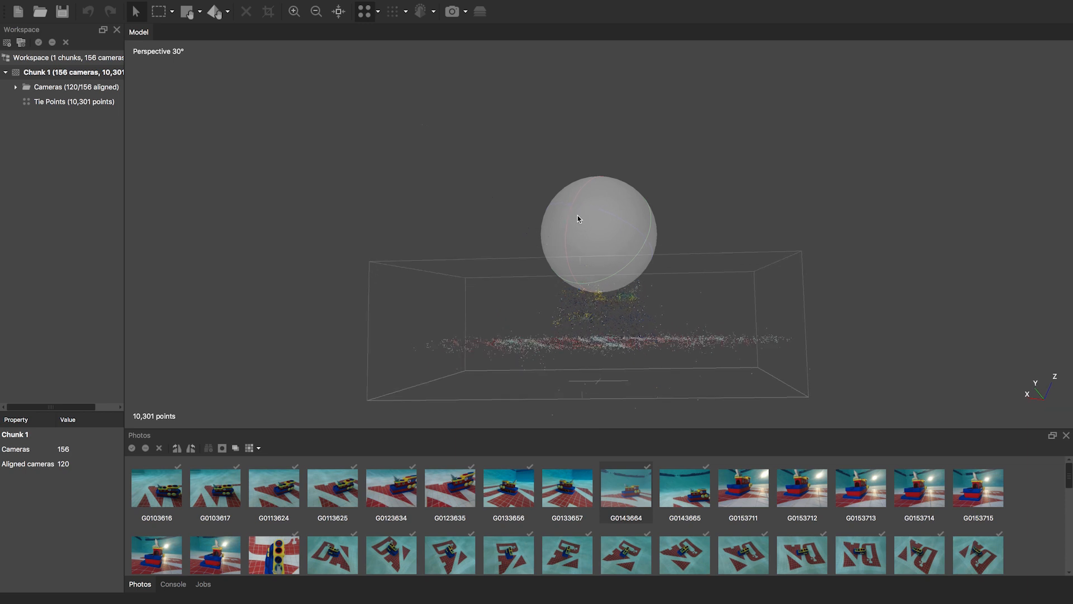
pyautogui.click(171, 11)
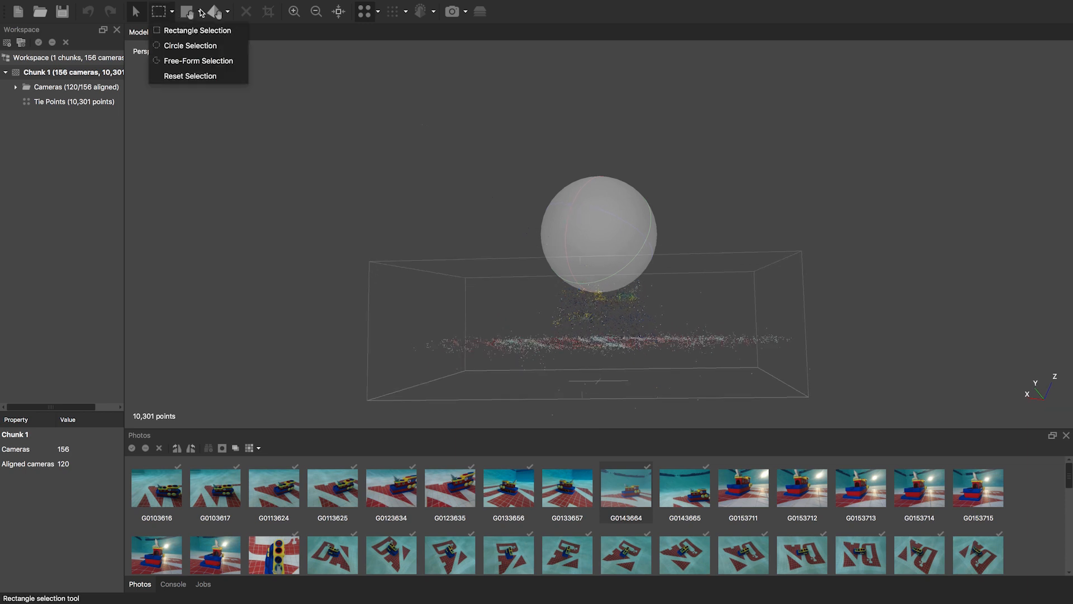
pyautogui.click(200, 11)
pyautogui.click(200, 11)
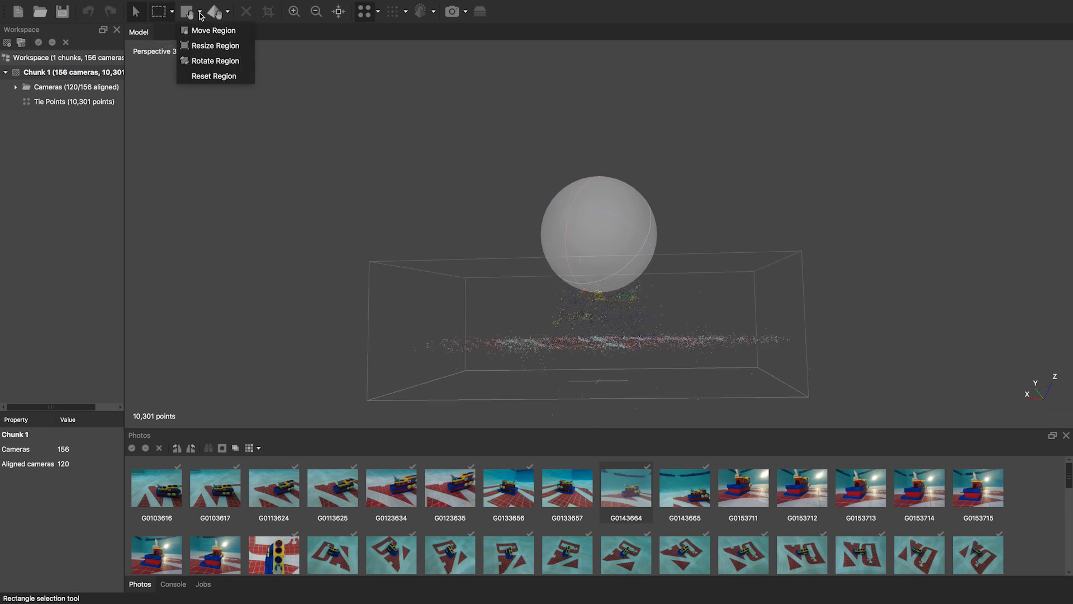
pyautogui.click(201, 46)
pyautogui.moveTo(369, 261); pyautogui.dragTo(369, 229)
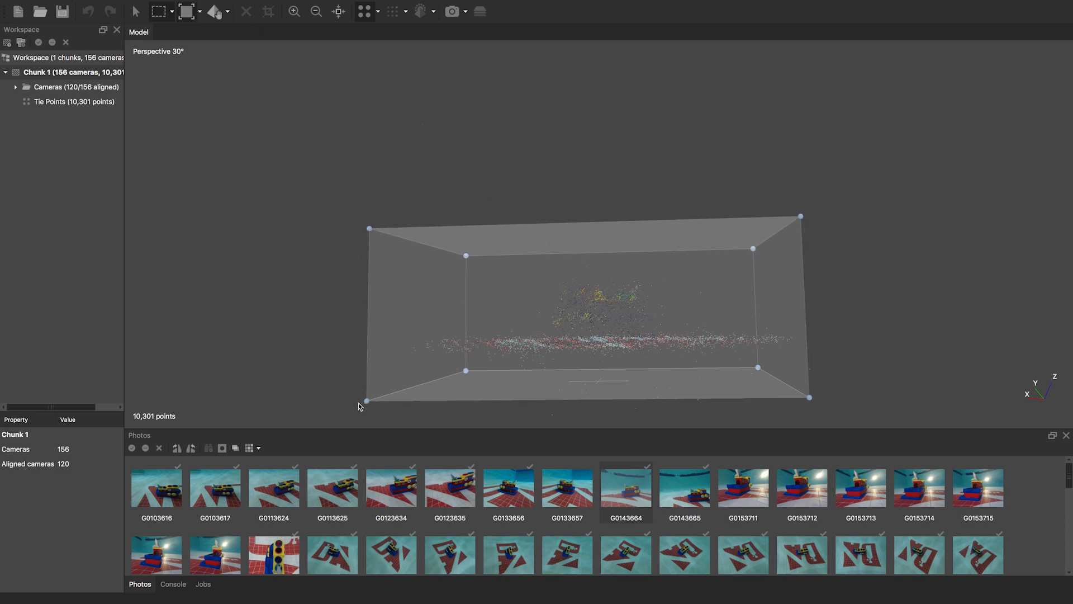
pyautogui.moveTo(367, 401); pyautogui.dragTo(367, 389)
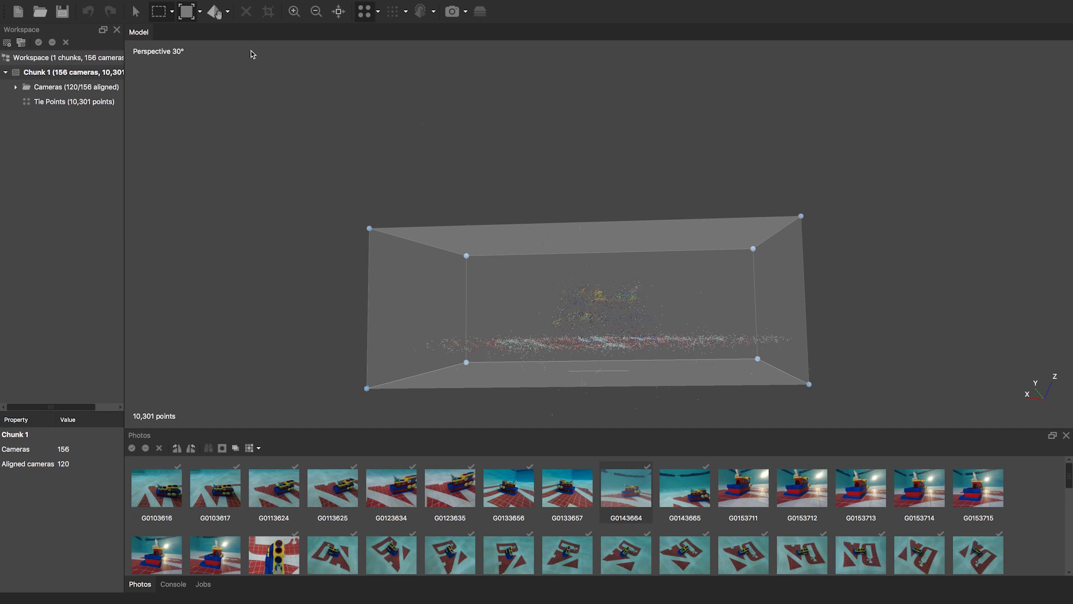
# - Rotate the region box from a top view so it lines up with the sparse points
pyautogui.click(200, 12)
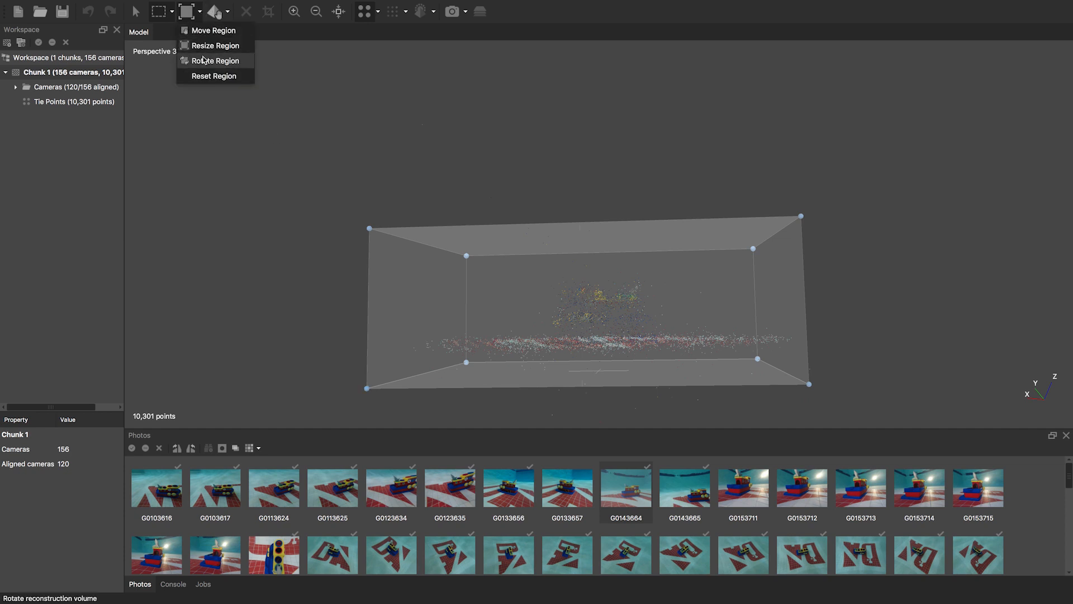
pyautogui.click(205, 61)
pyautogui.click(135, 11)
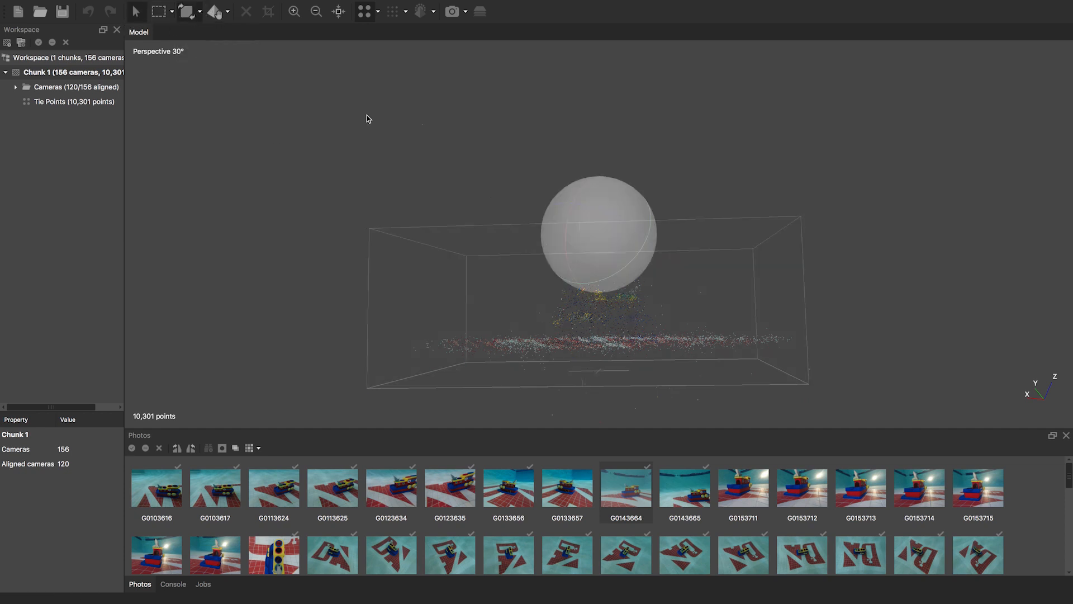
pyautogui.moveTo(584, 221); pyautogui.dragTo(635, 277)
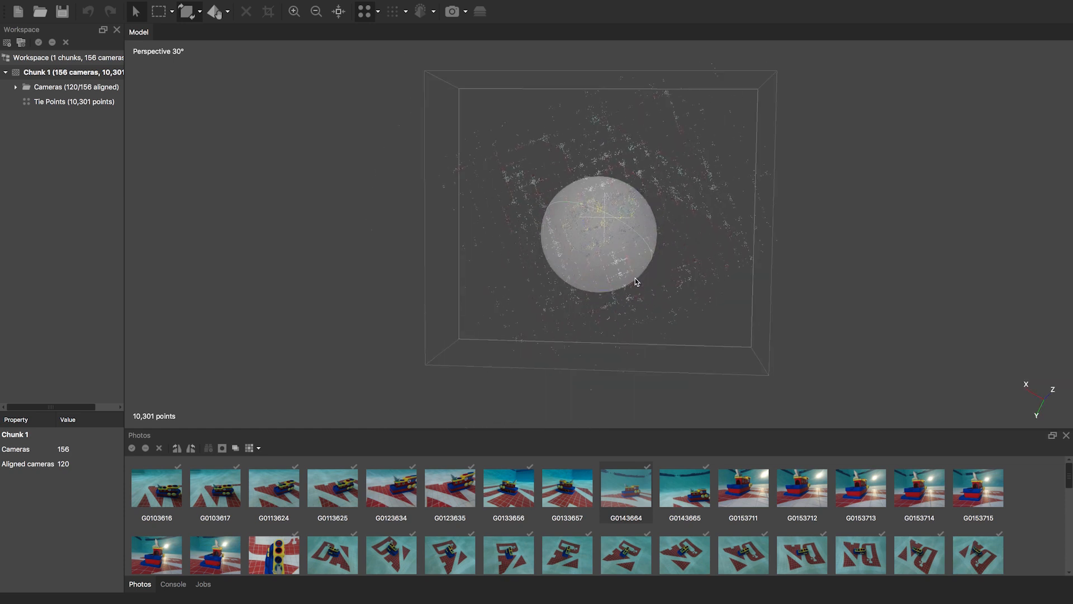
pyautogui.click(199, 12)
pyautogui.click(203, 59)
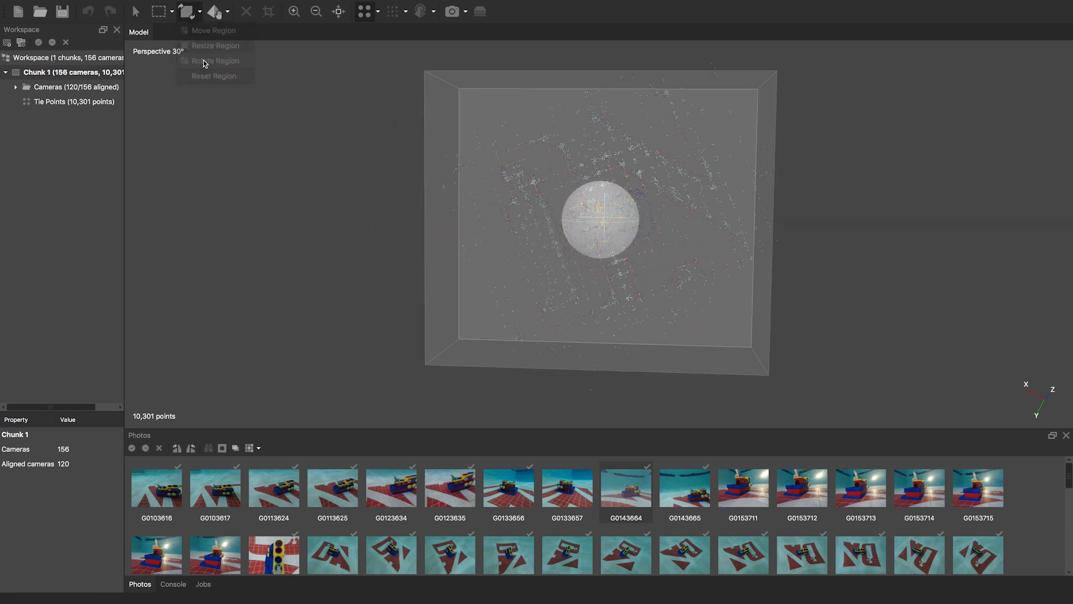
pyautogui.moveTo(451, 276); pyautogui.dragTo(482, 315)
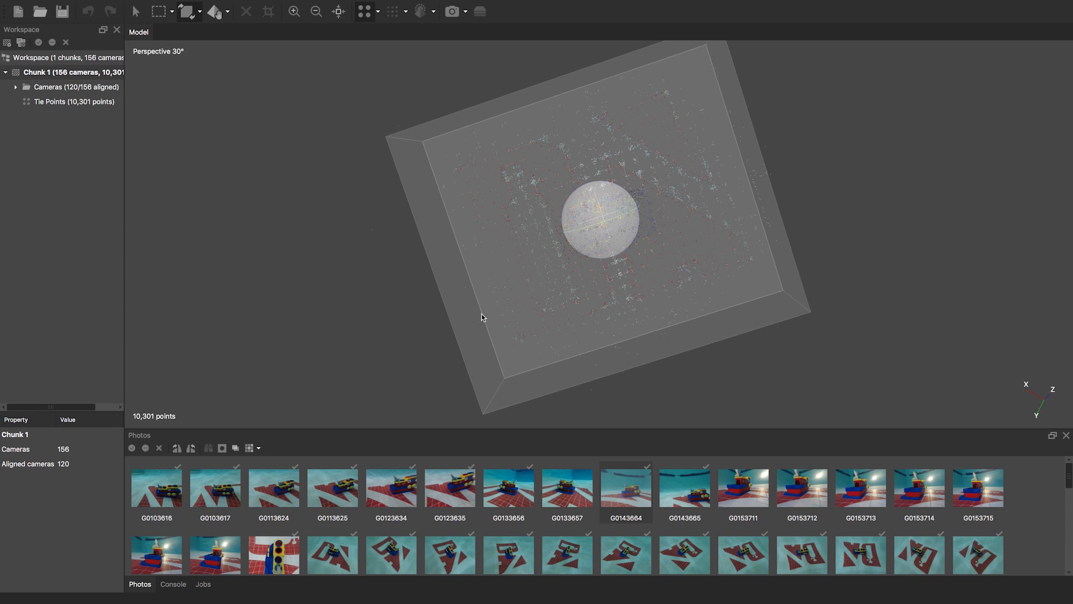
pyautogui.click(139, 13)
pyautogui.moveTo(546, 211); pyautogui.dragTo(570, 268)
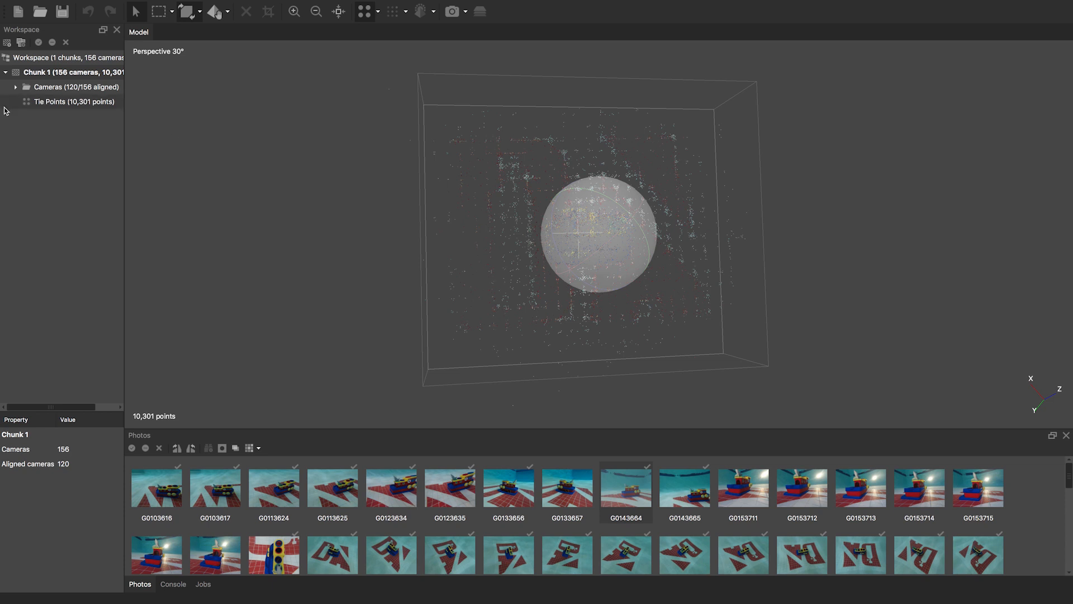
# - Optimize Chunk 1 cameras with default parameters f, cx, cy, k1–k3, p1 and p2
pyautogui.rightClick(44, 73)
pyautogui.moveTo(134, 214)
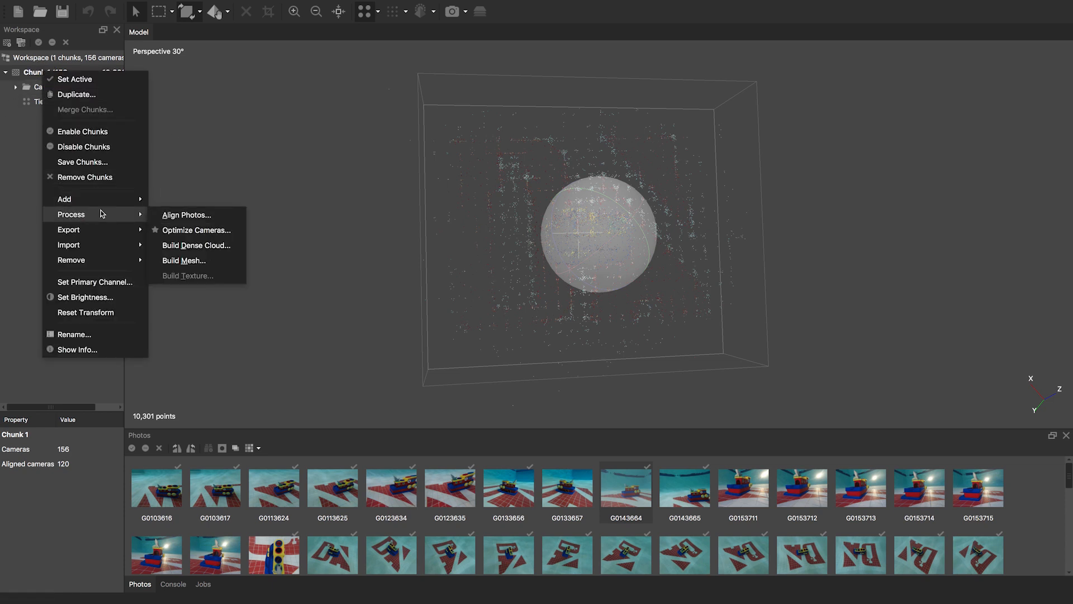
pyautogui.click(195, 230)
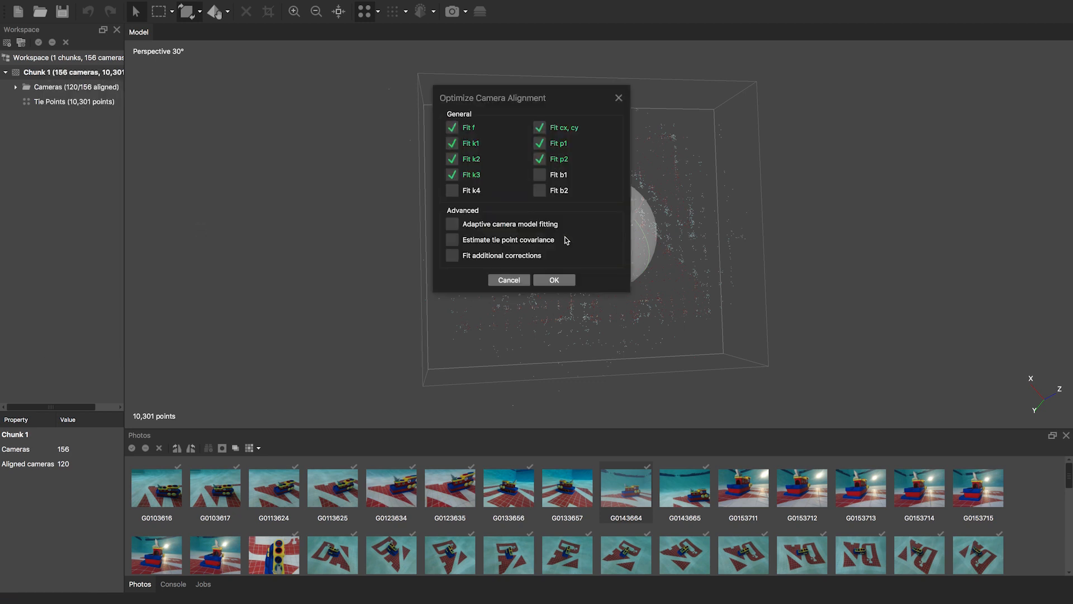
pyautogui.click(561, 282)
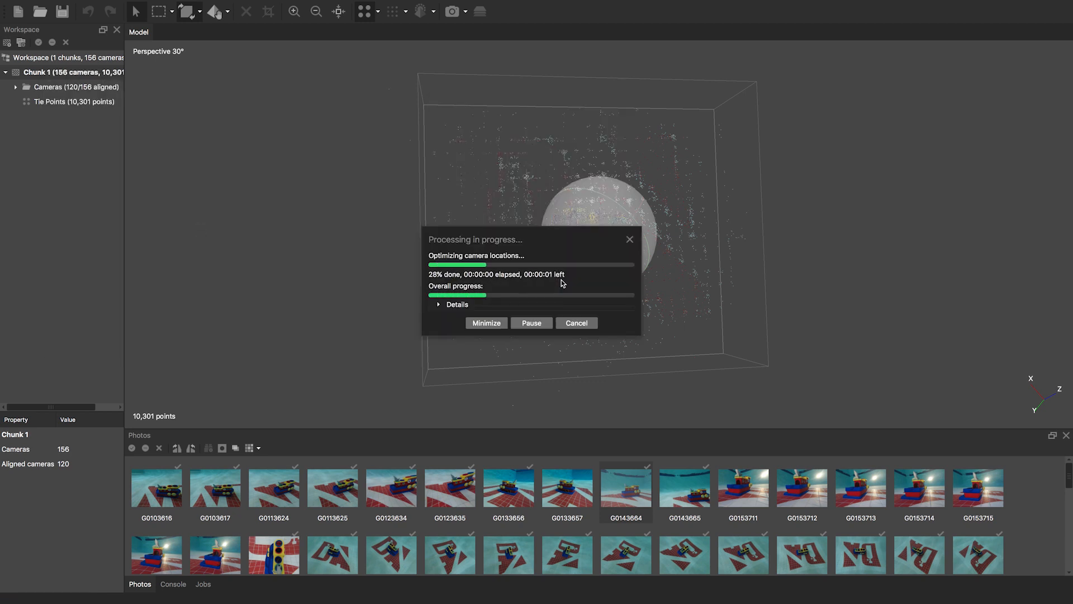
# - Build a High-quality, Mild-filtered dense cloud for Chunk 1, yielding 4,708,828 points
pyautogui.rightClick(57, 73)
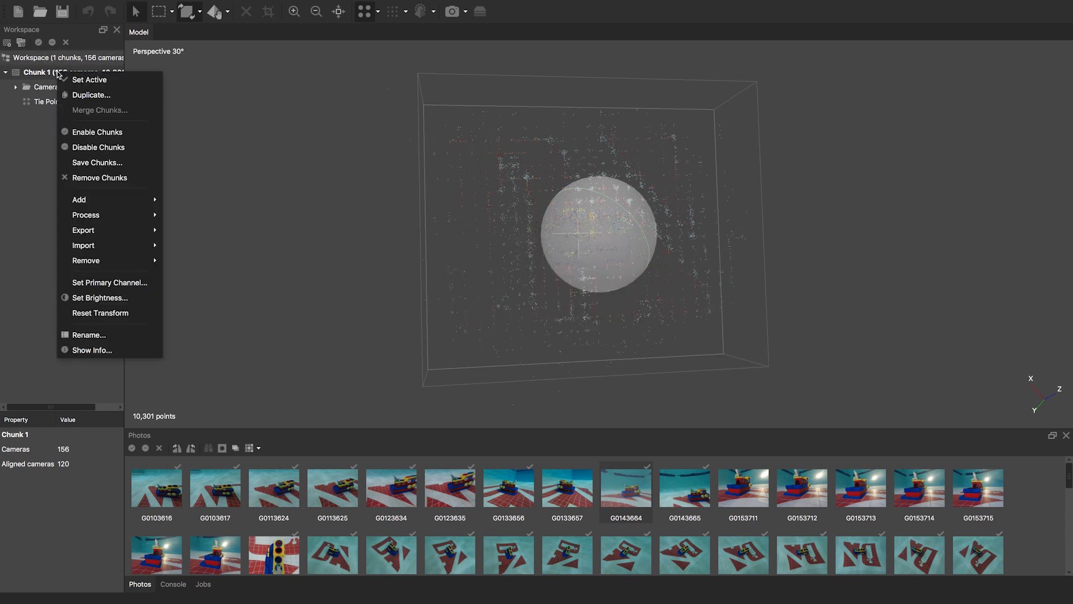
pyautogui.moveTo(111, 215)
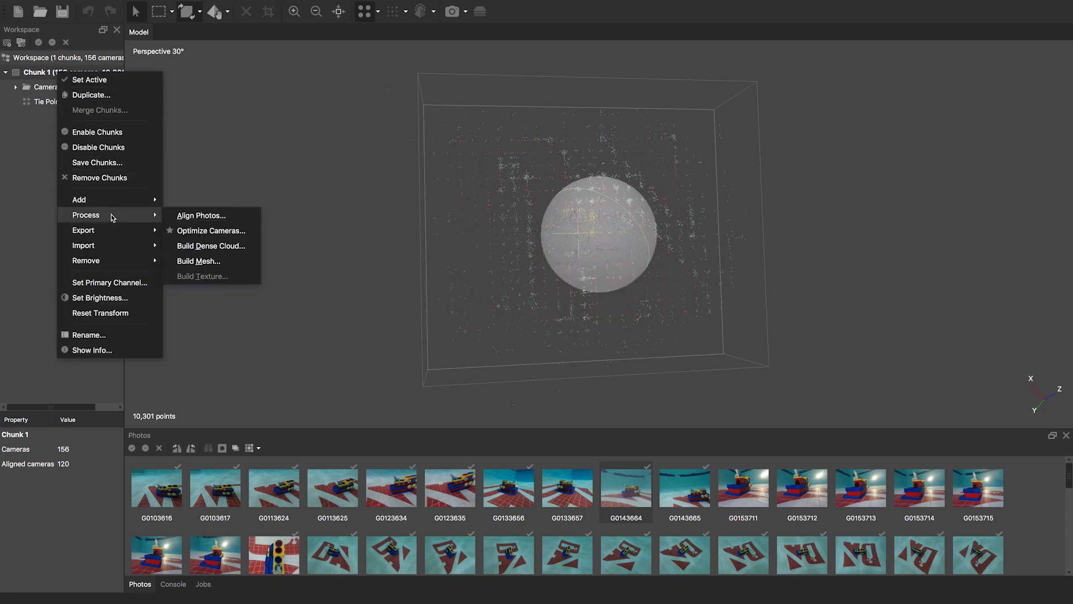
pyautogui.click(223, 249)
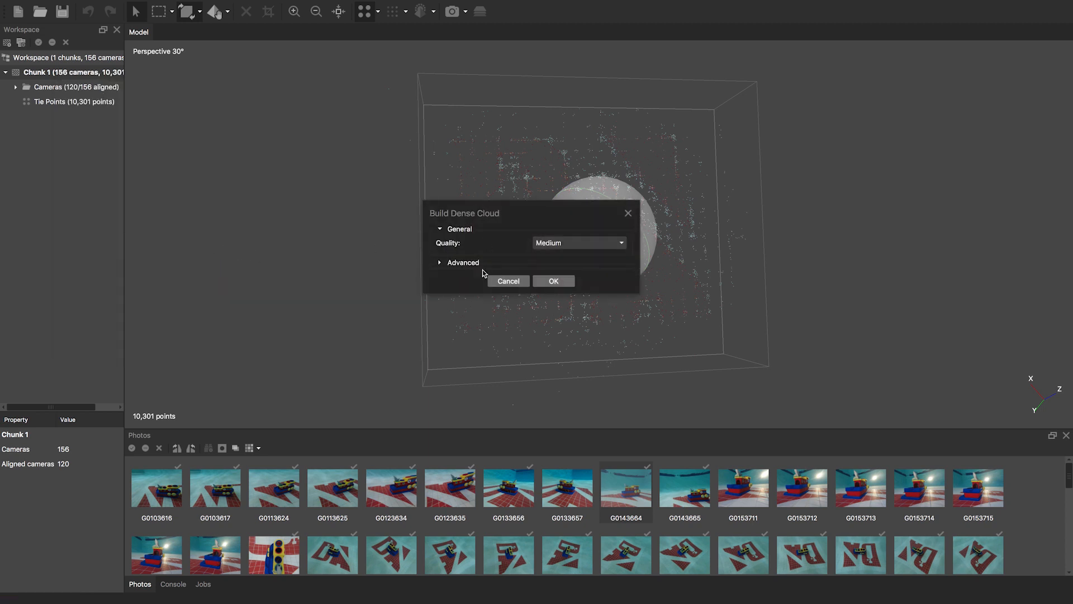
pyautogui.click(441, 263)
pyautogui.click(590, 243)
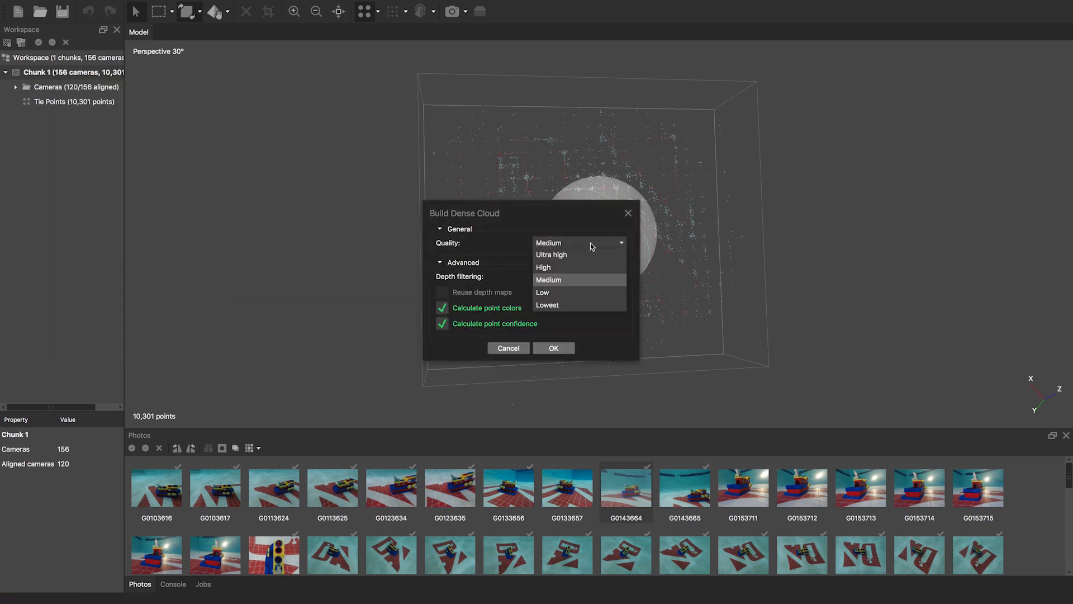
pyautogui.click(589, 267)
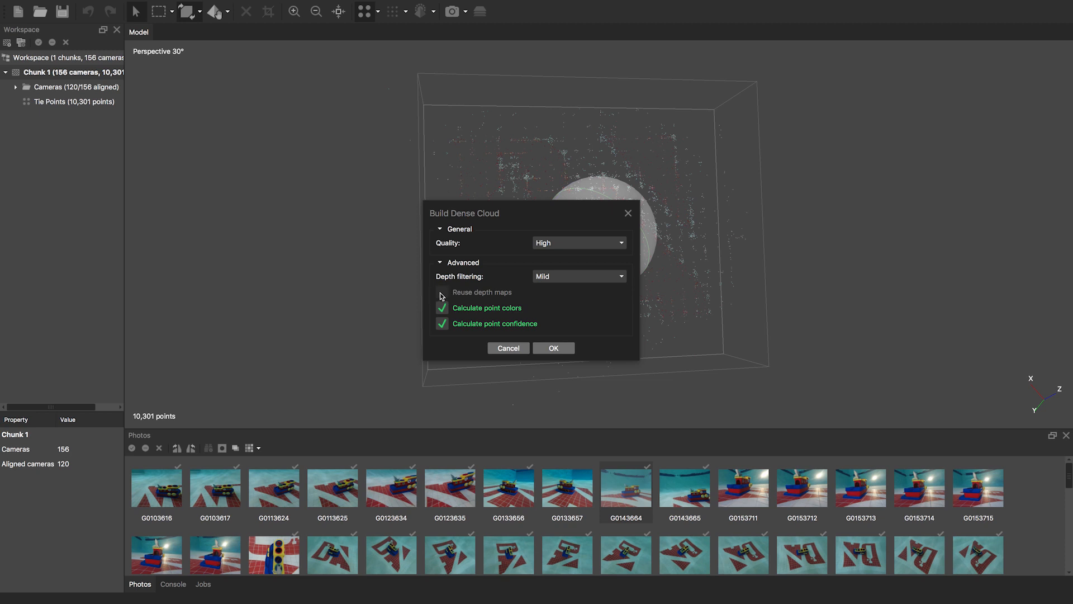
pyautogui.click(587, 277)
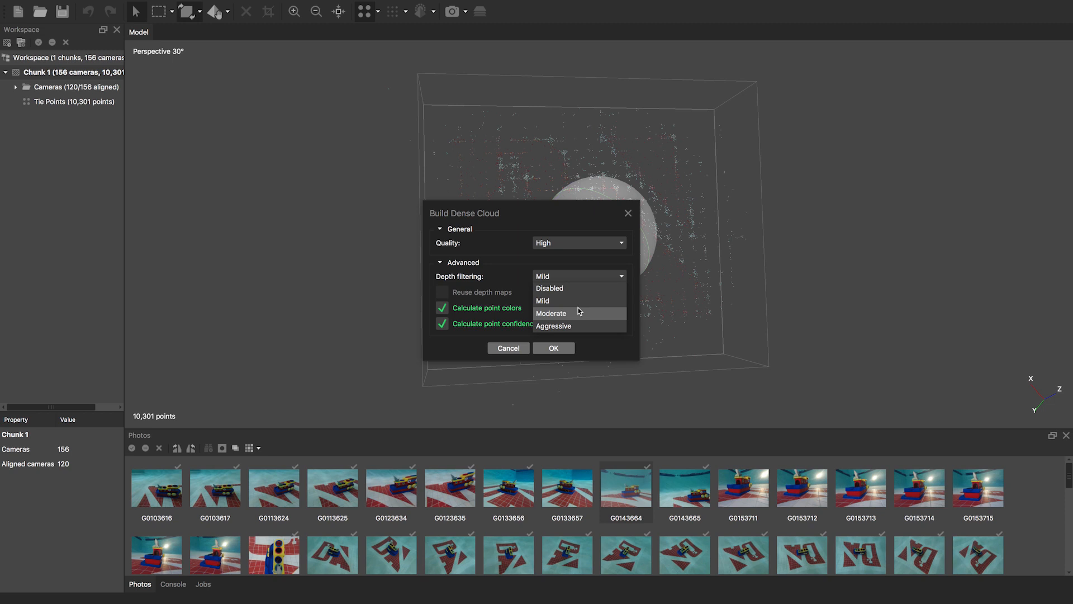
pyautogui.click(570, 300)
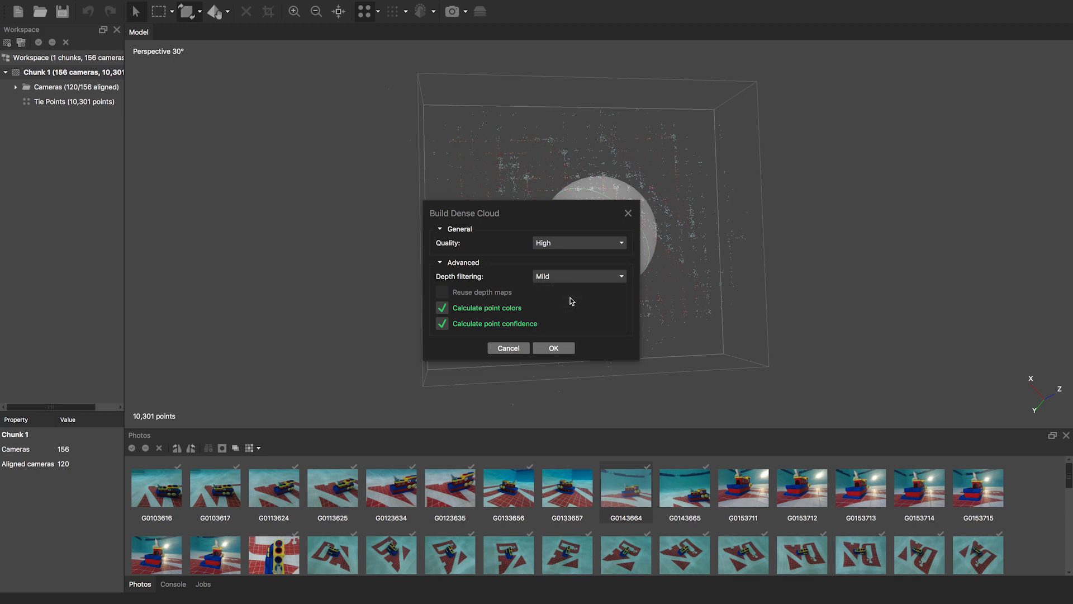
pyautogui.click(554, 348)
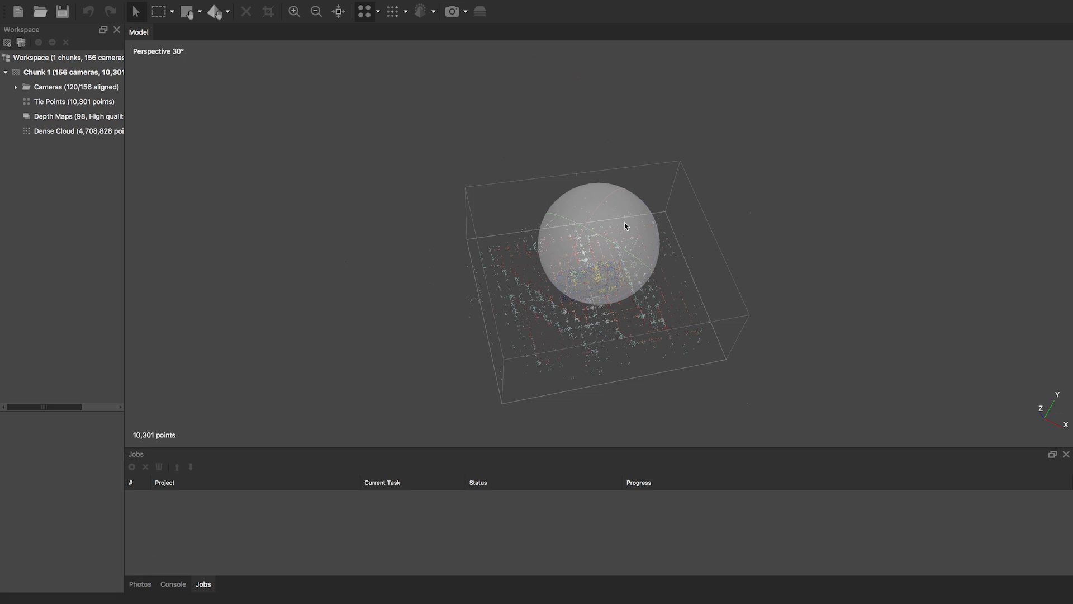
pyautogui.moveTo(595, 260); pyautogui.dragTo(568, 258)
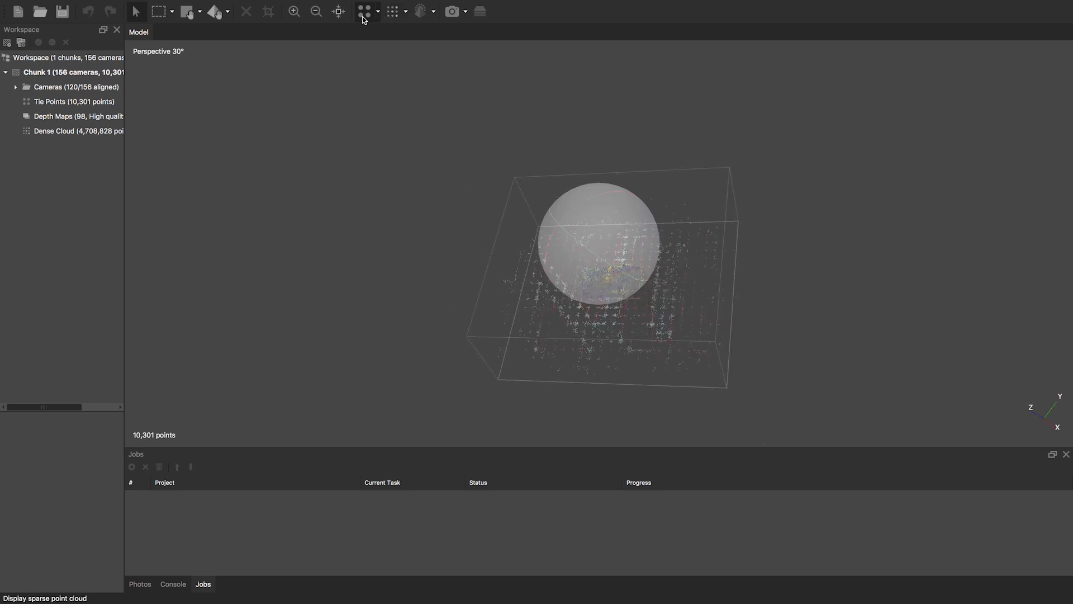
pyautogui.click(394, 13)
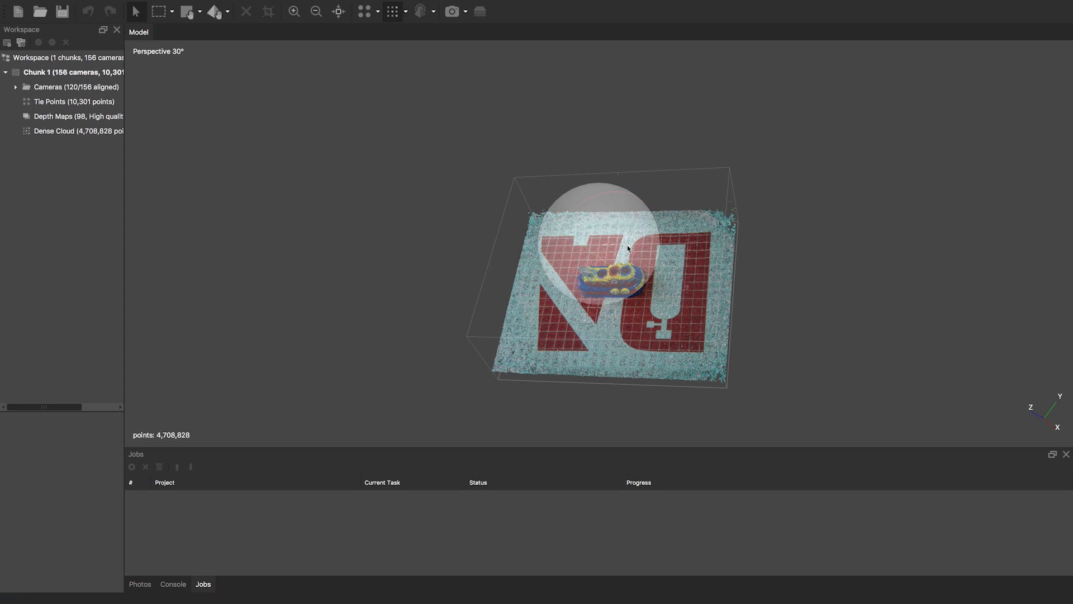
pyautogui.moveTo(583, 276); pyautogui.dragTo(560, 247)
pyautogui.moveTo(641, 211); pyautogui.dragTo(660, 240)
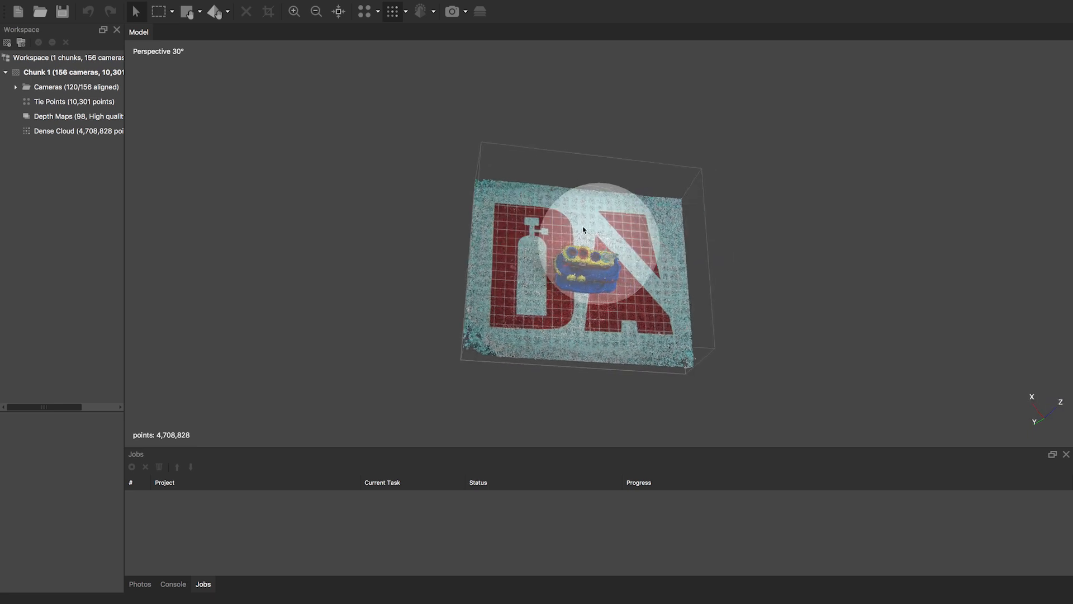
pyautogui.moveTo(584, 257); pyautogui.dragTo(598, 304)
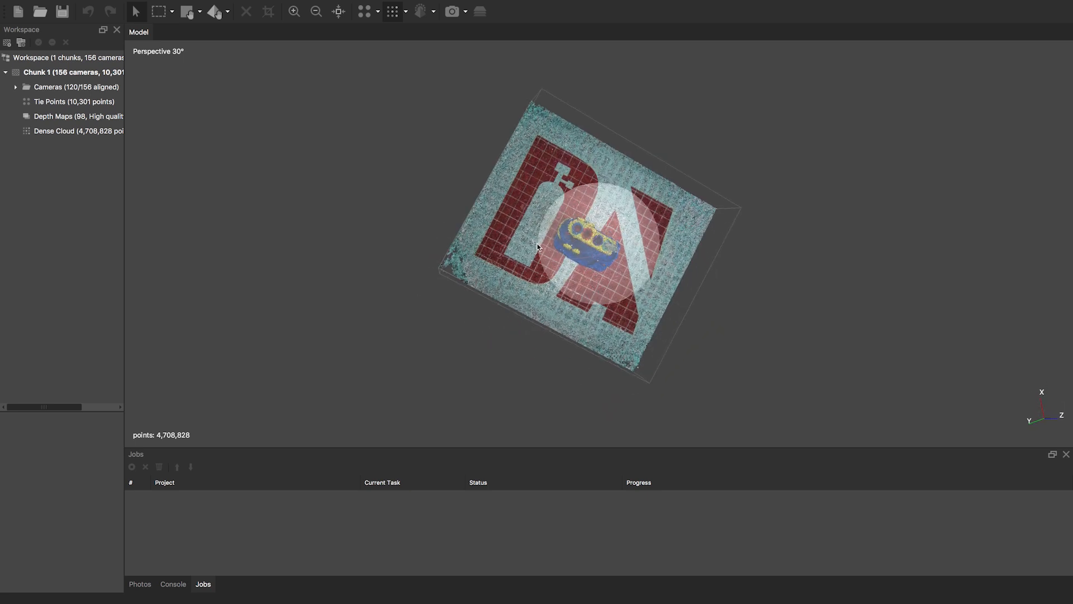
pyautogui.moveTo(538, 236); pyautogui.dragTo(553, 263)
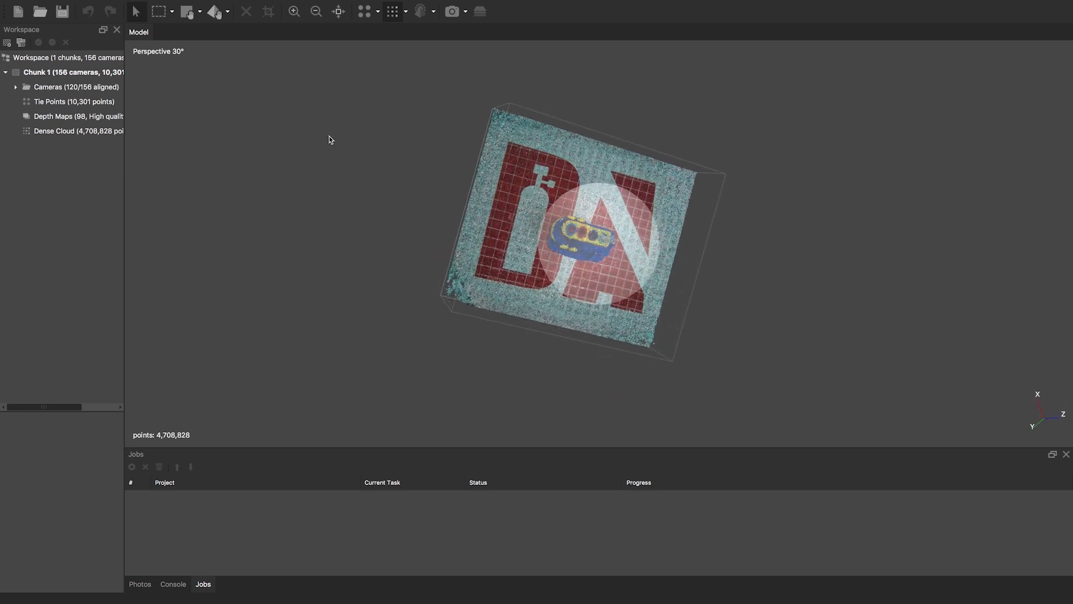
# - Resize the region box, pulling its top, bottom and right corners to tighten around the cloud
pyautogui.click(200, 12)
pyautogui.click(210, 46)
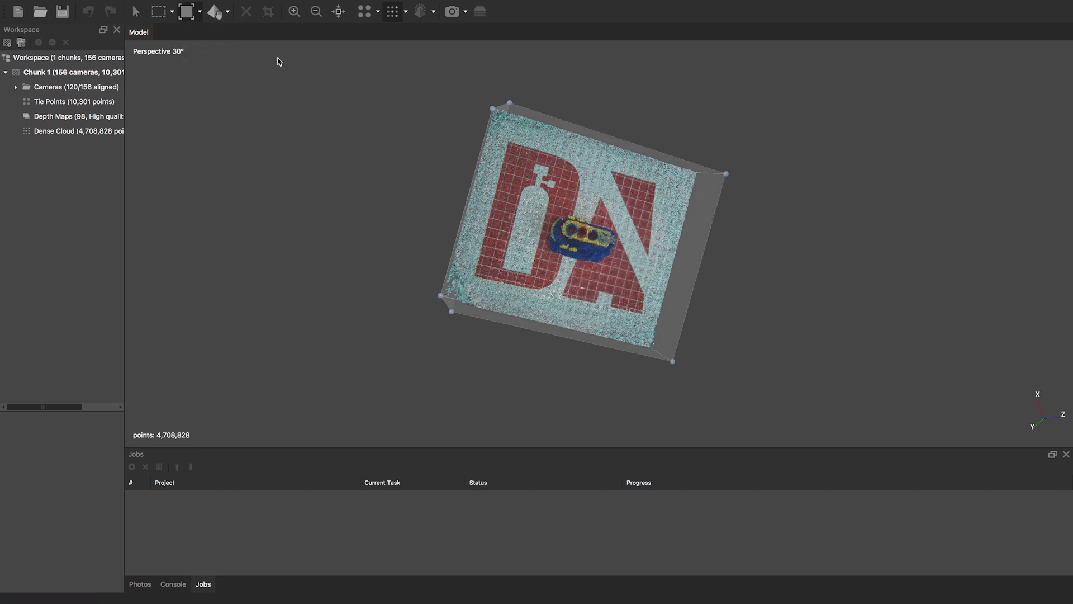
pyautogui.moveTo(512, 104); pyautogui.dragTo(524, 109)
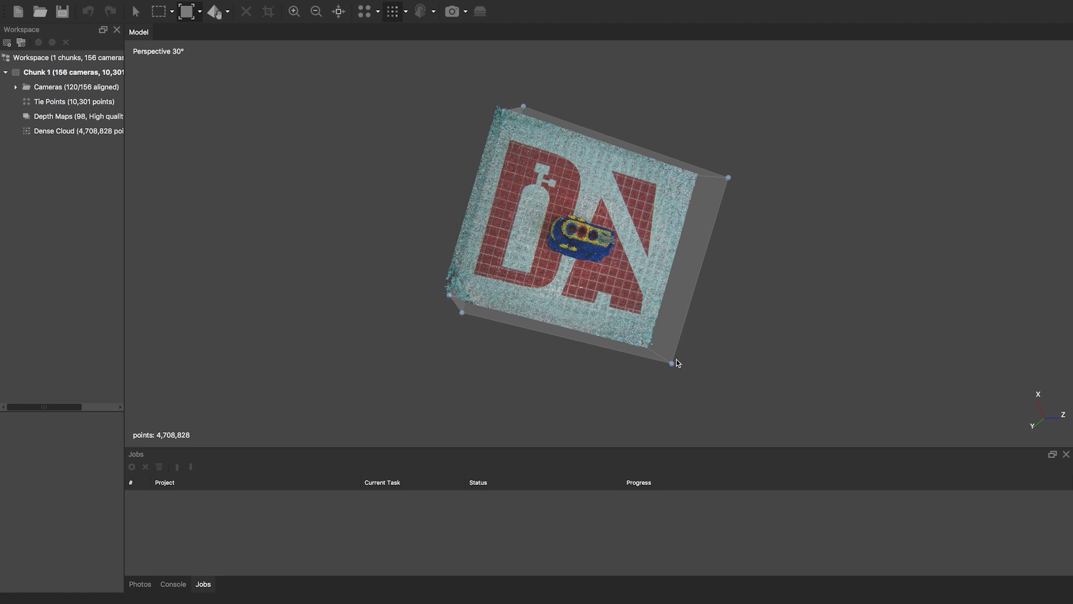
pyautogui.moveTo(671, 364); pyautogui.dragTo(675, 343)
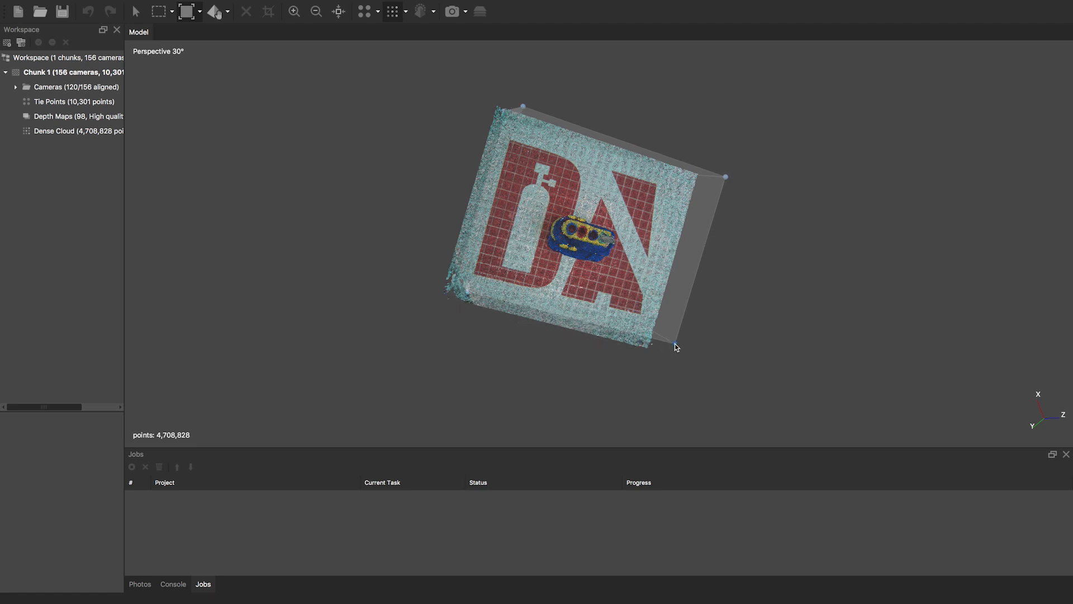
pyautogui.moveTo(726, 177); pyautogui.dragTo(695, 178)
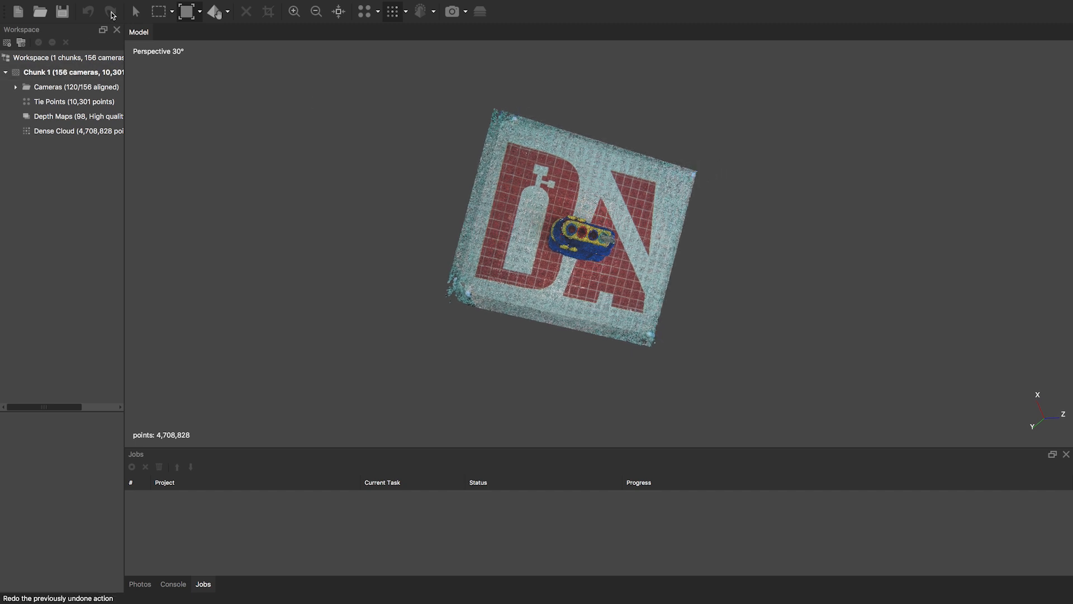
# - From a low side view, widen the region box slightly toward the right
pyautogui.click(136, 12)
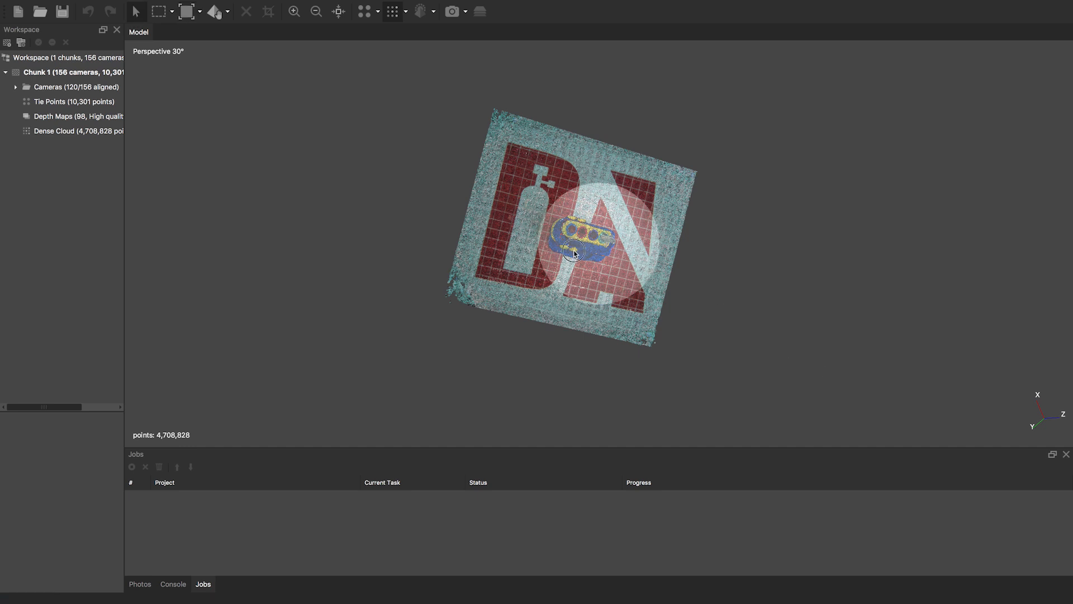
pyautogui.moveTo(570, 249); pyautogui.dragTo(581, 201)
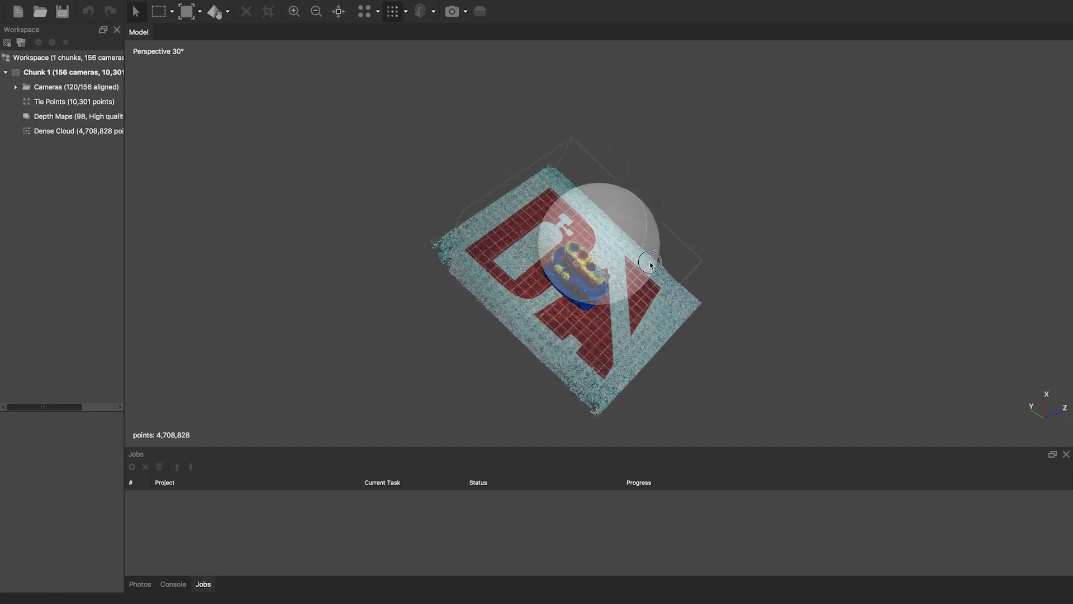
pyautogui.moveTo(648, 262); pyautogui.dragTo(616, 297)
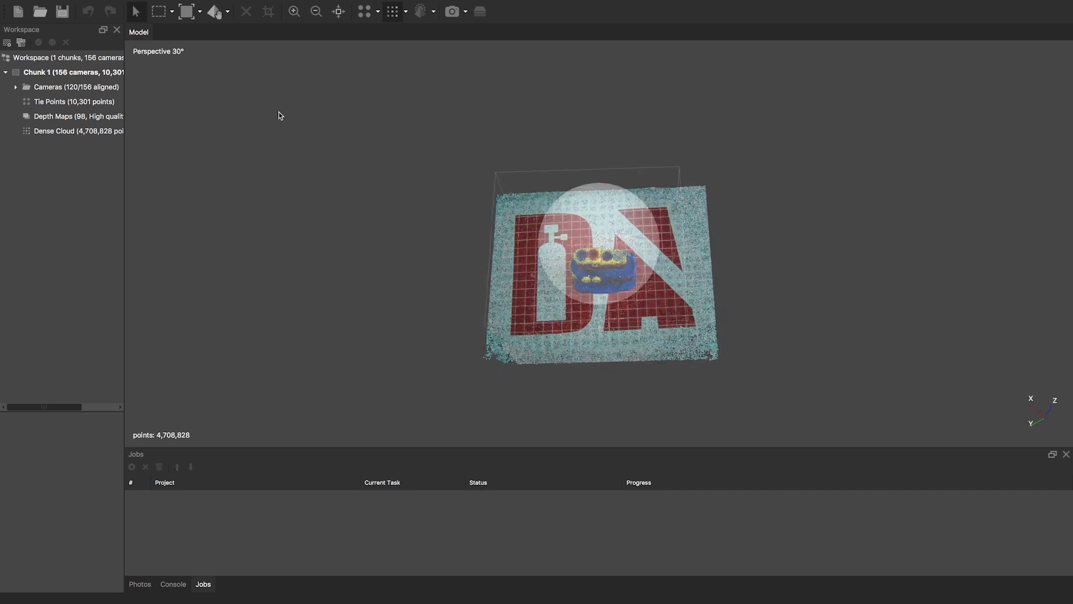
pyautogui.click(201, 16)
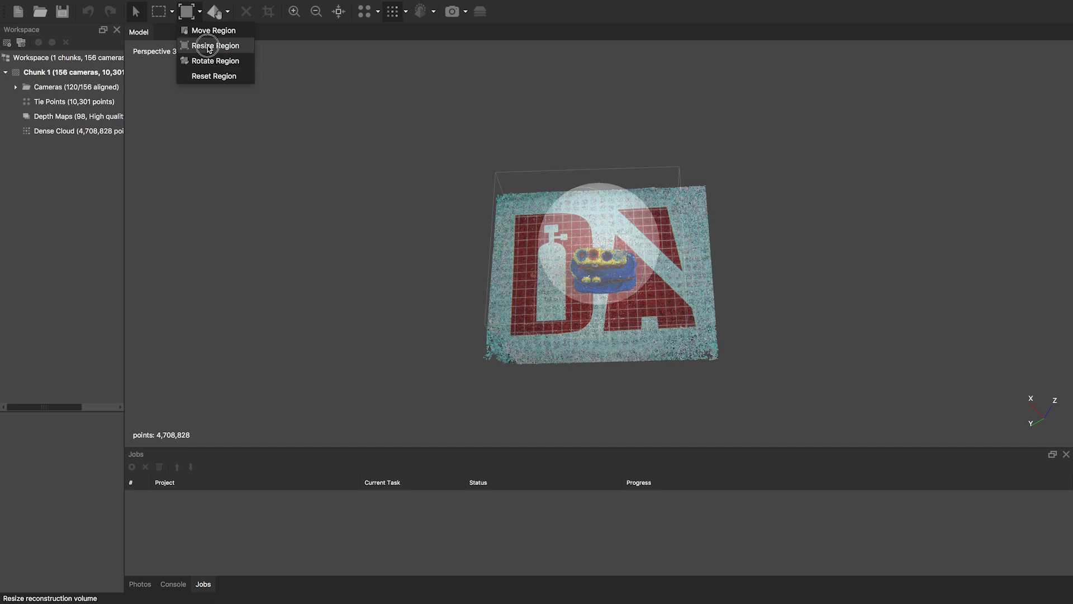
pyautogui.click(215, 45)
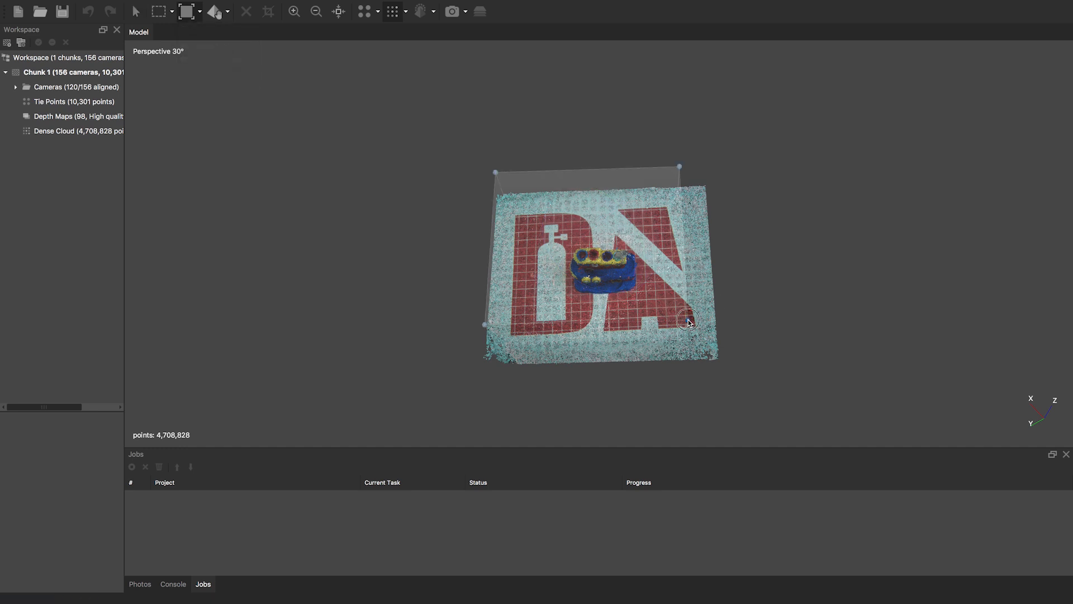
pyautogui.moveTo(689, 322); pyautogui.dragTo(710, 327)
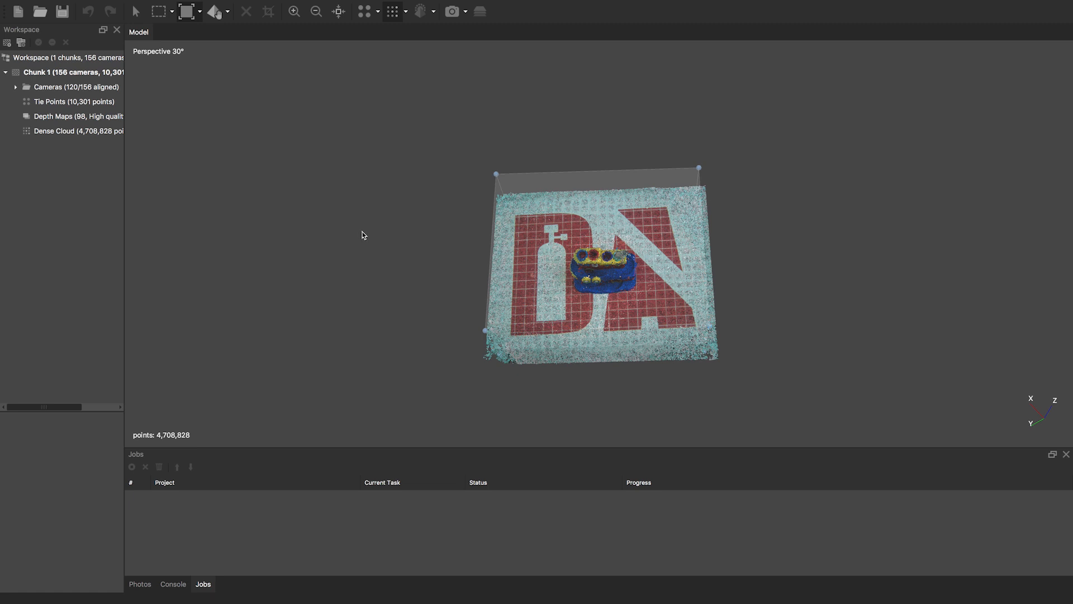
# - Open Build Mesh for Chunk 1 and choose Dense cloud as the source data
pyautogui.moveTo(239, 3)
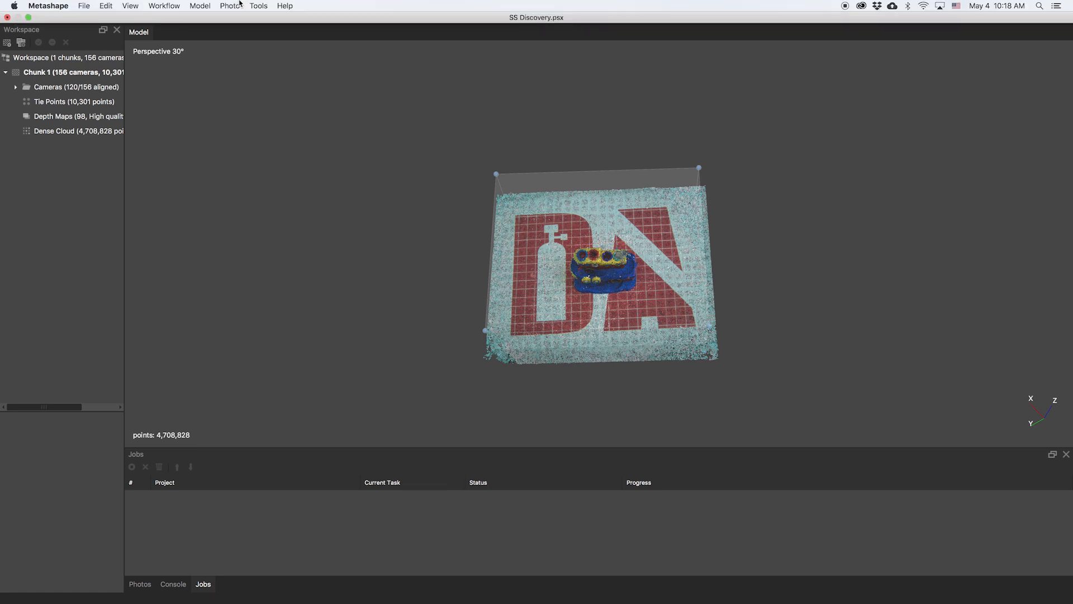
pyautogui.rightClick(80, 74)
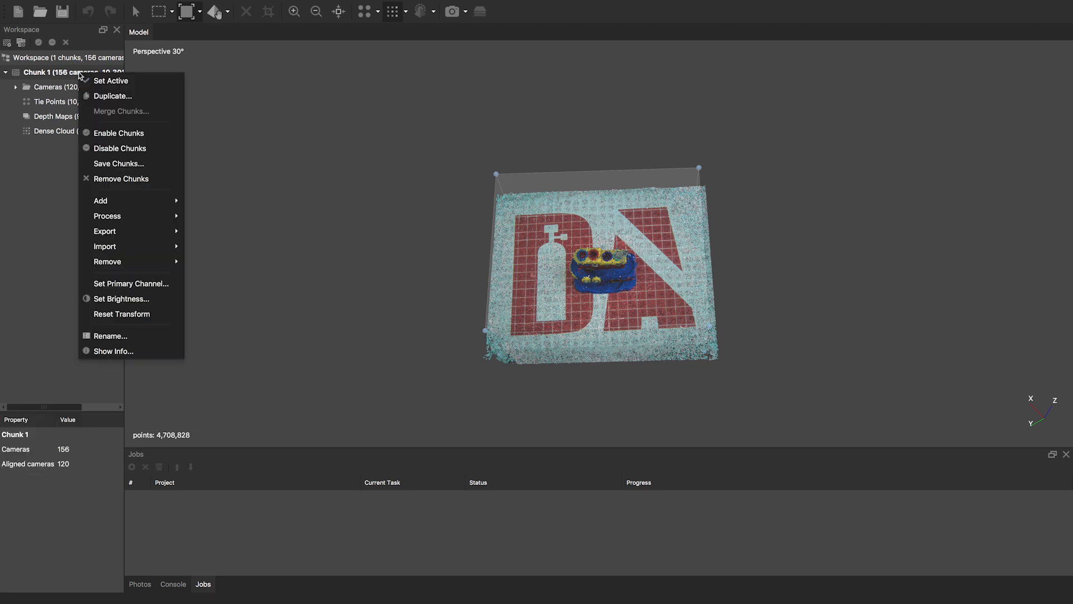
pyautogui.moveTo(168, 217)
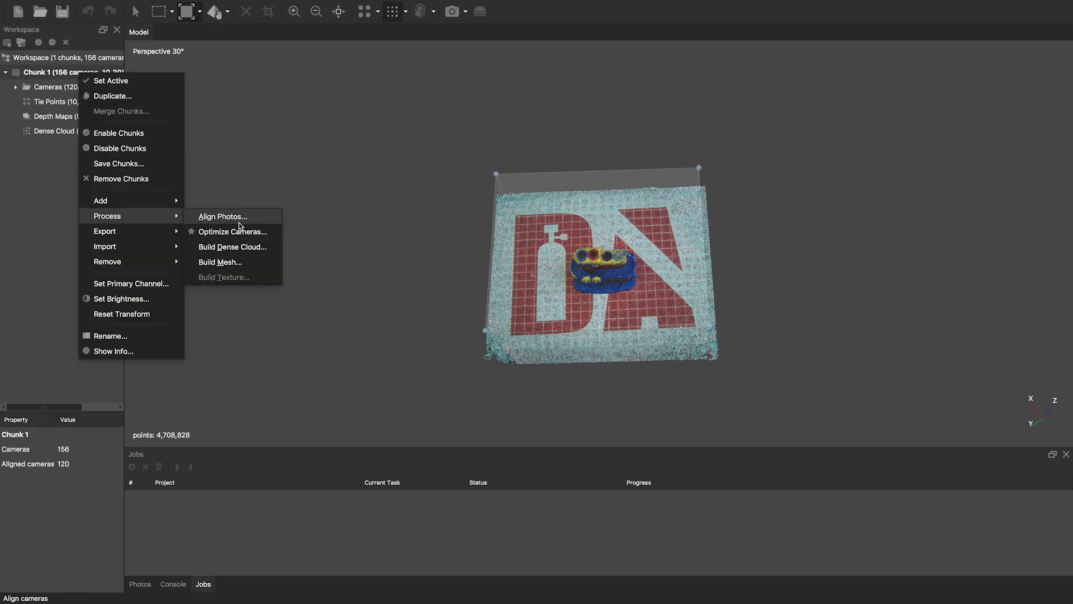
pyautogui.click(220, 262)
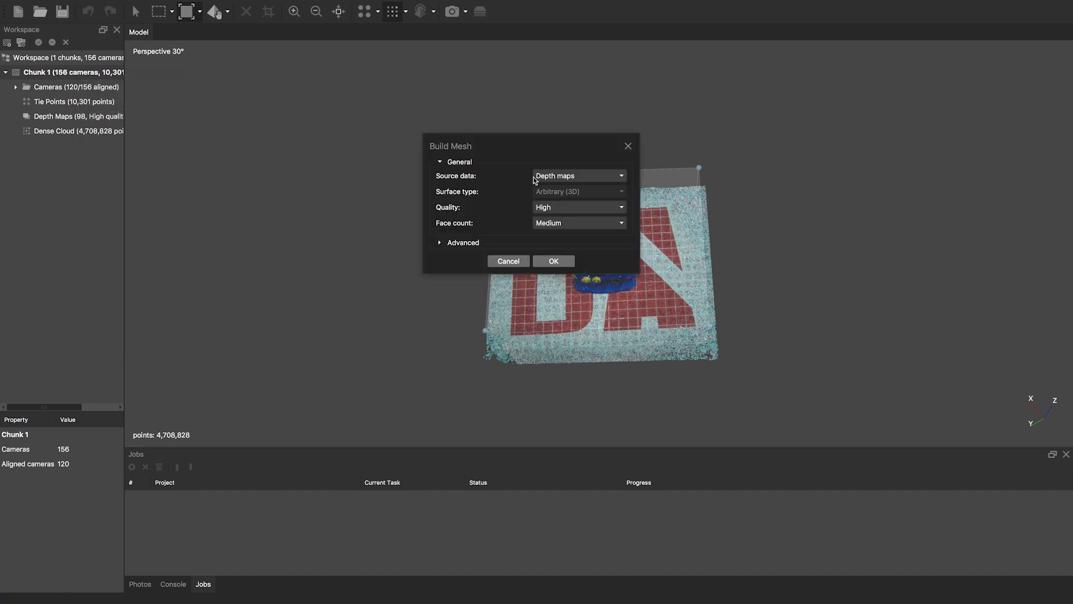
pyautogui.click(622, 177)
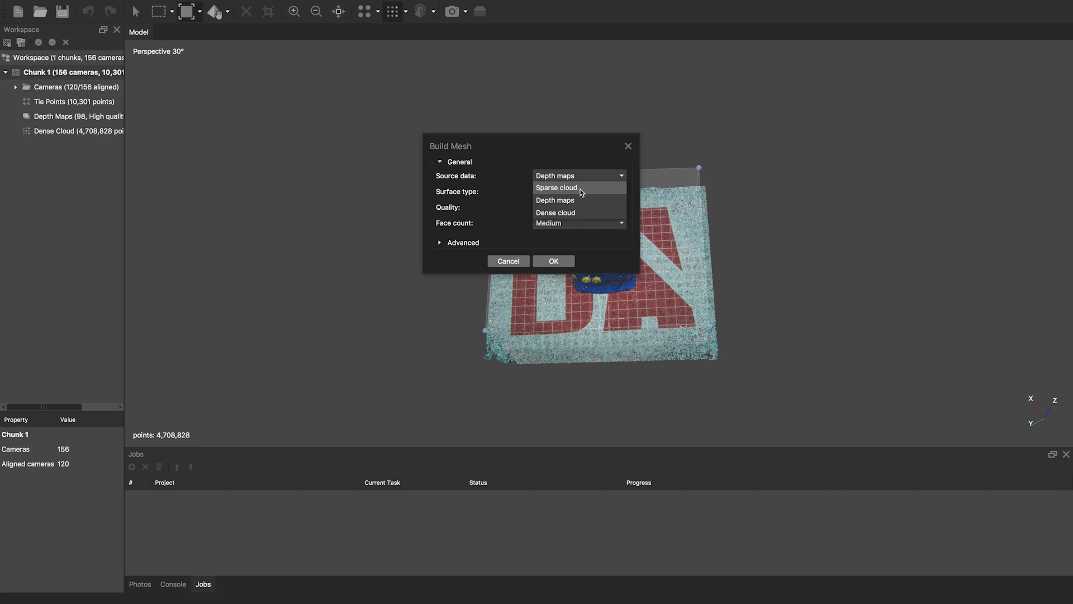
pyautogui.click(562, 212)
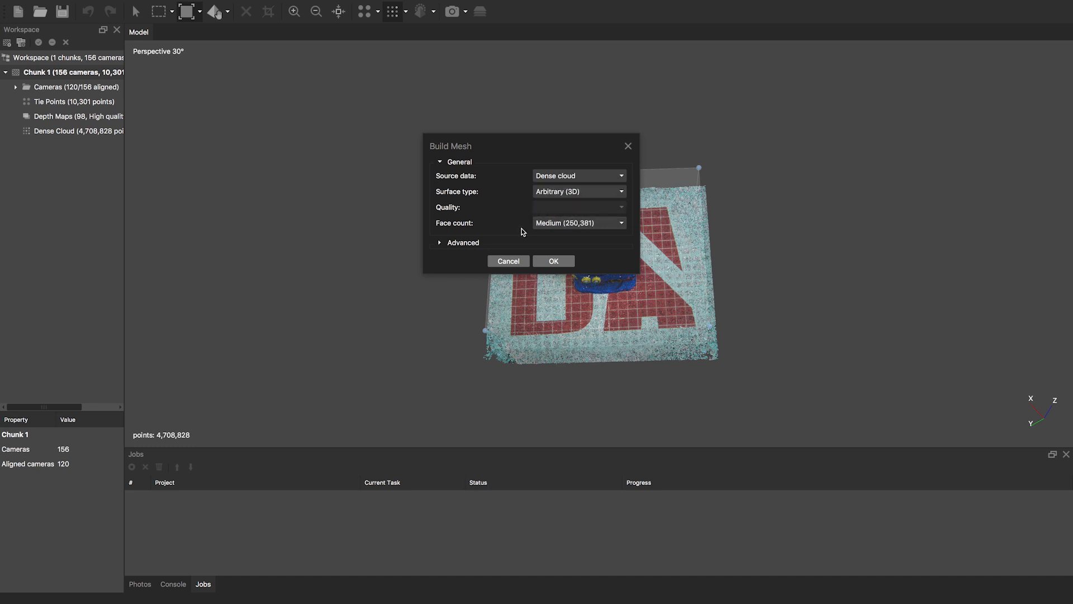
# - Keep the Arbitrary (3D) surface type and set face count to High (751,143) under Advanced
pyautogui.click(571, 193)
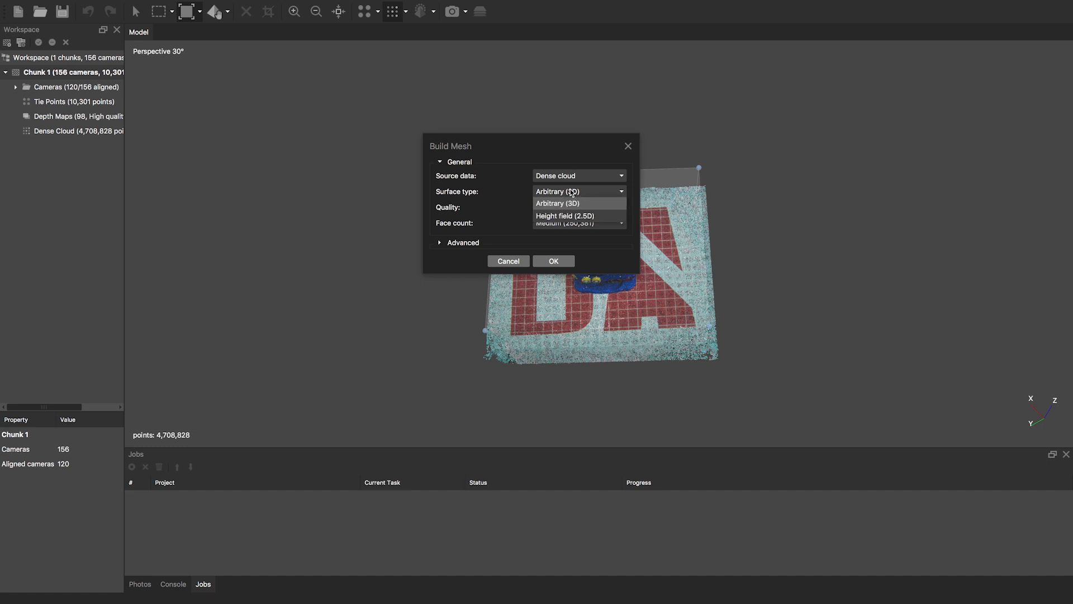
pyautogui.click(503, 227)
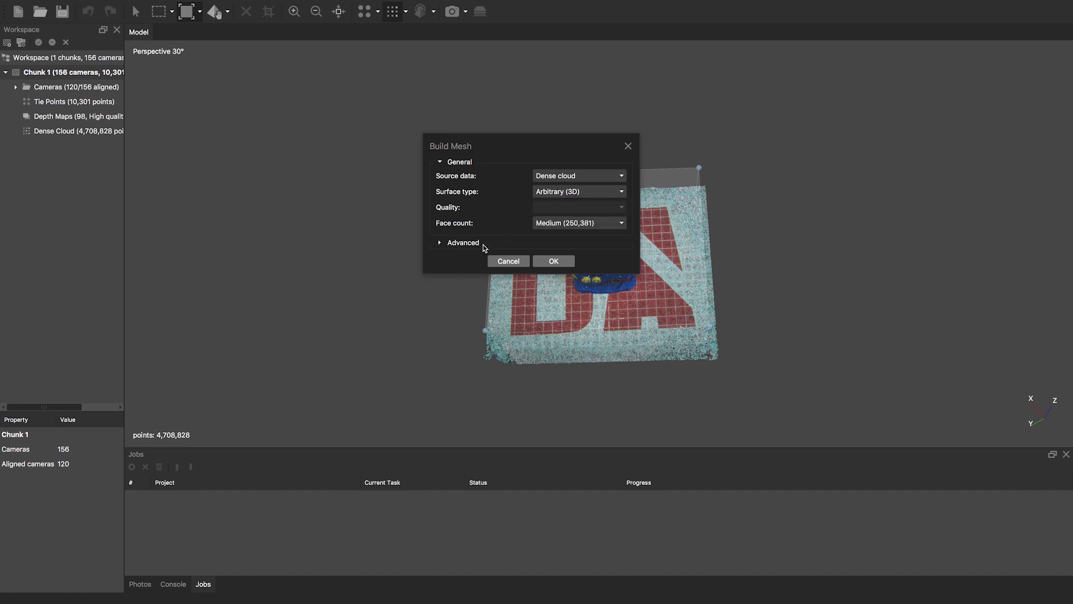
pyautogui.click(439, 243)
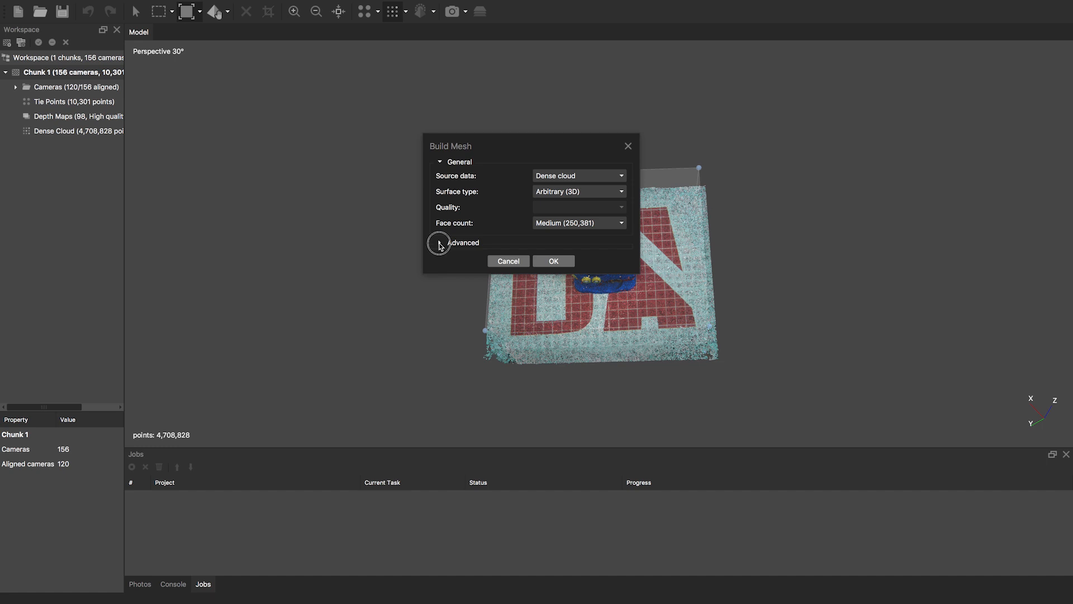
pyautogui.click(590, 223)
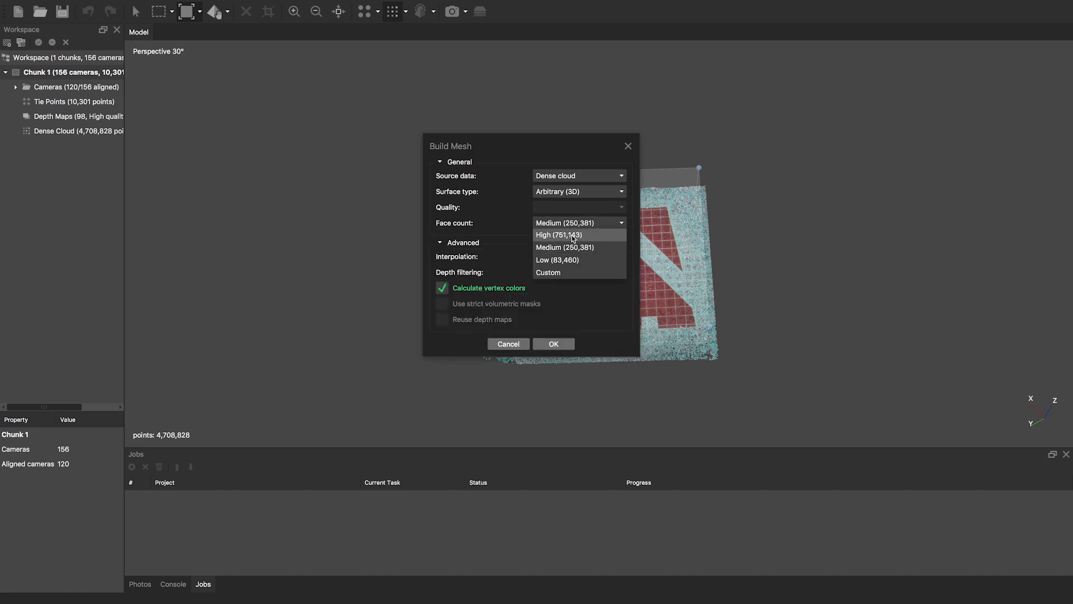
pyautogui.click(573, 236)
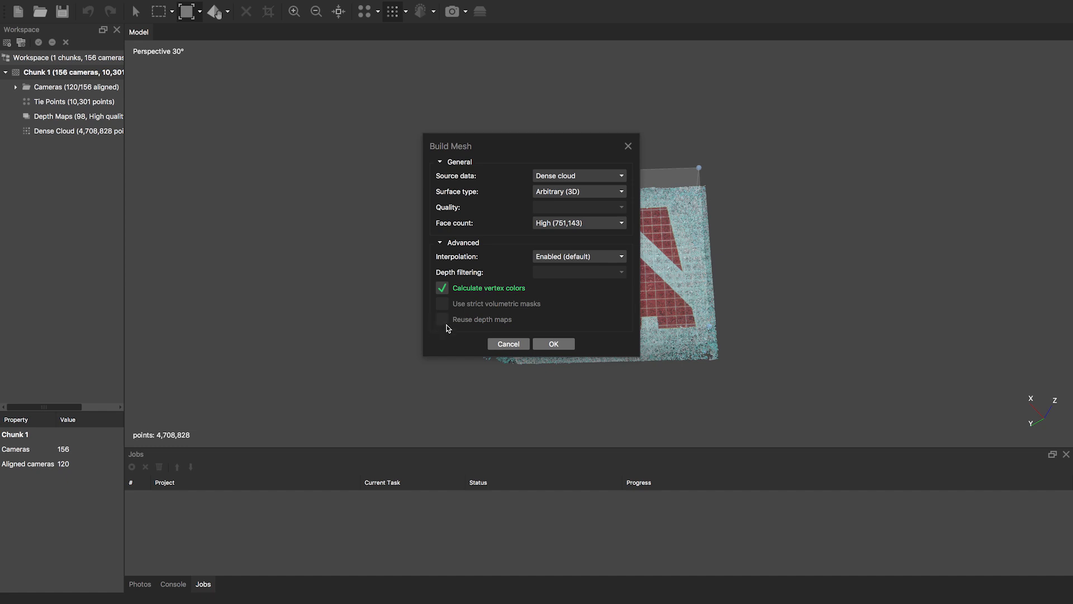
pyautogui.click(592, 225)
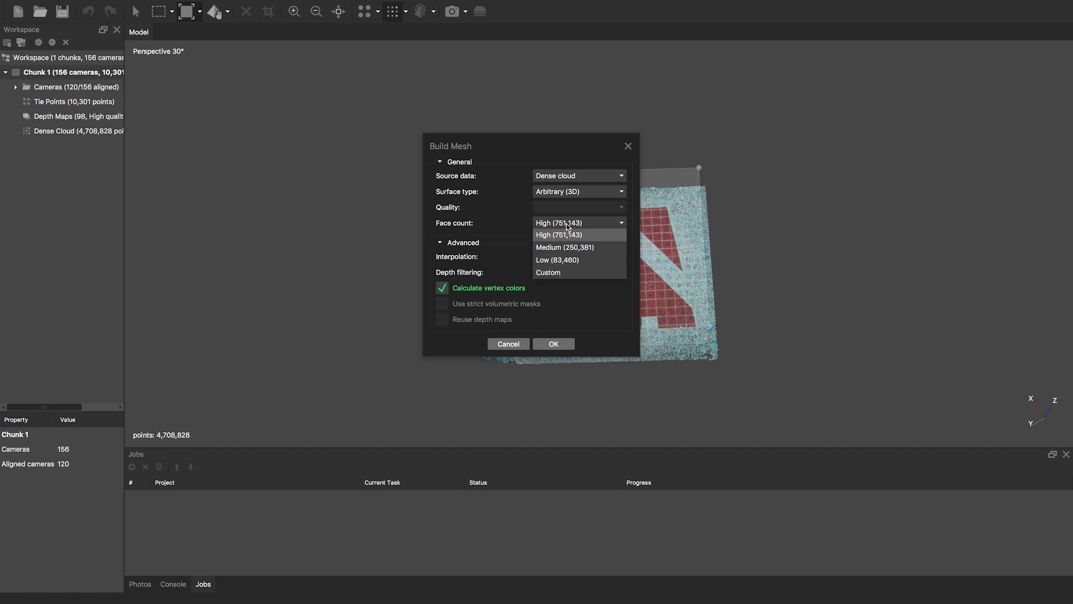
# - Confirm the High face count and build the 751,142-face mesh
pyautogui.click(510, 229)
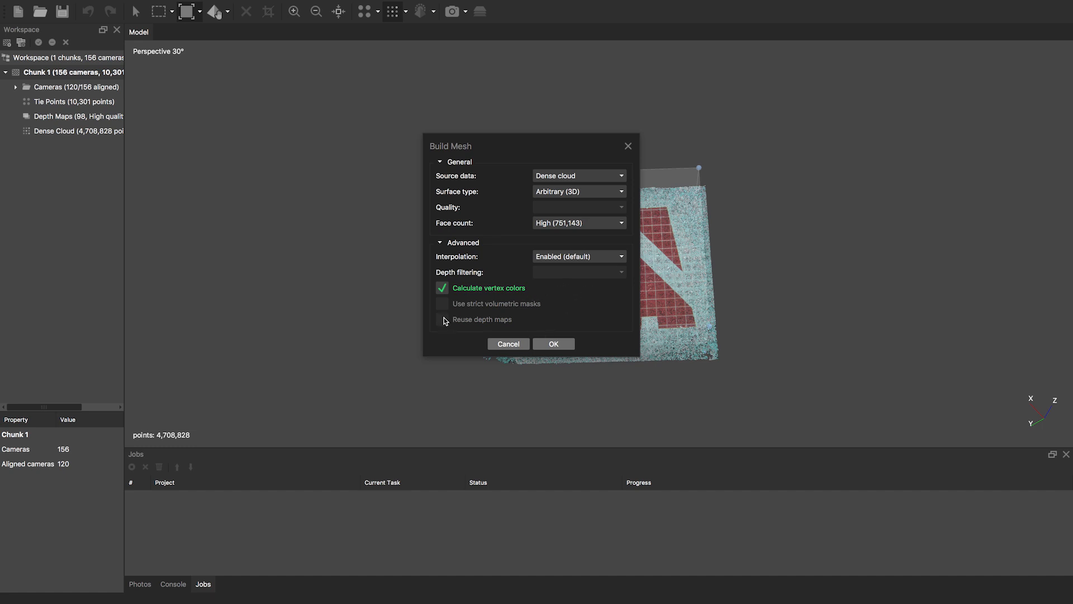
pyautogui.click(557, 343)
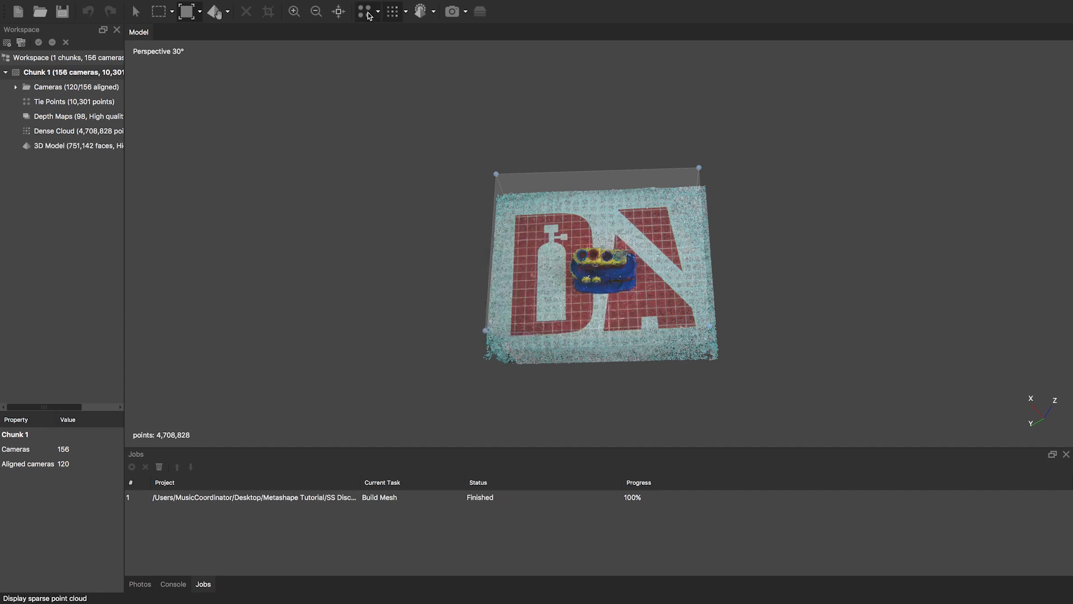
# - Display the finished mesh, previewing it in Solid and Wireframe modes while orbiting
pyautogui.click(422, 12)
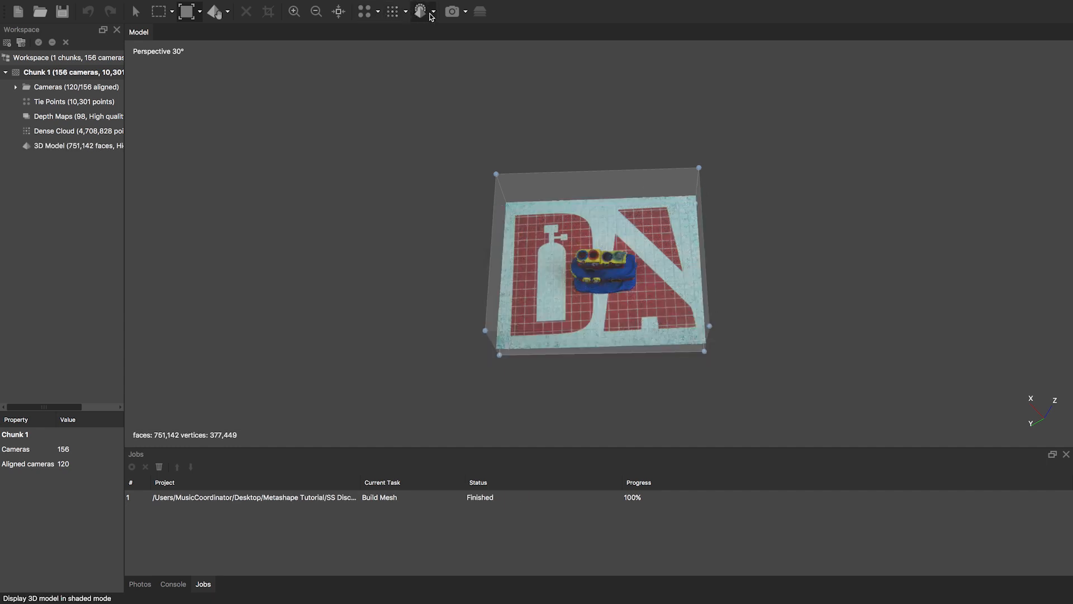
pyautogui.click(435, 13)
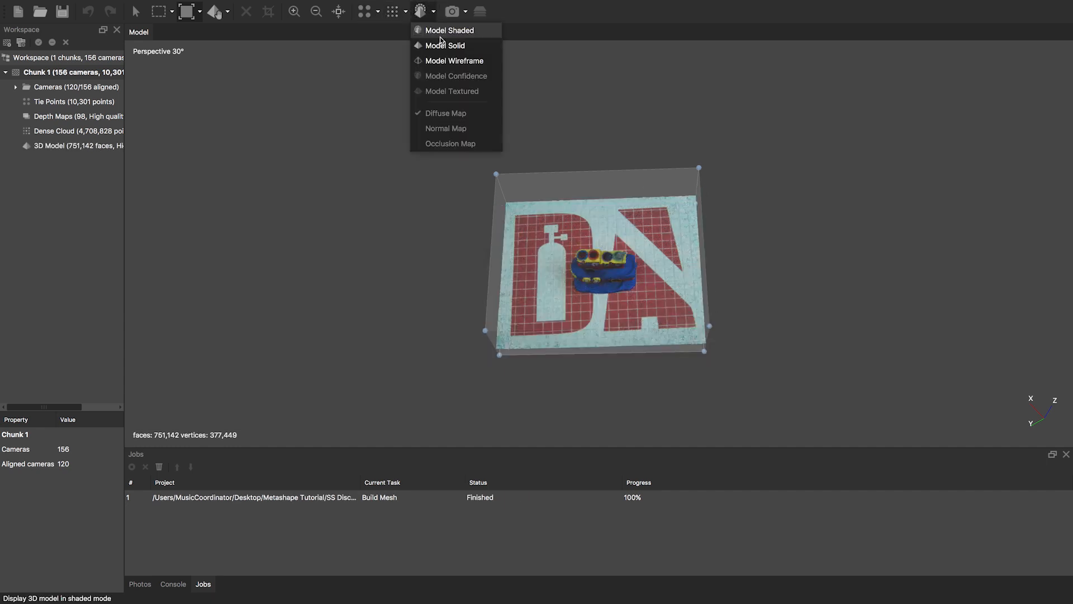
pyautogui.click(442, 31)
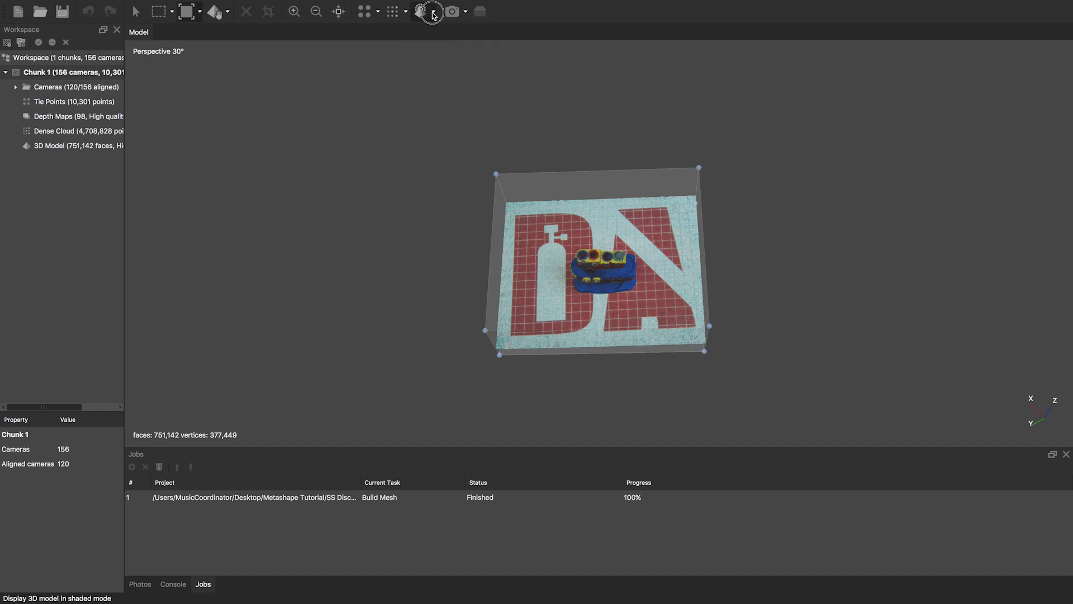
pyautogui.click(434, 12)
pyautogui.click(434, 49)
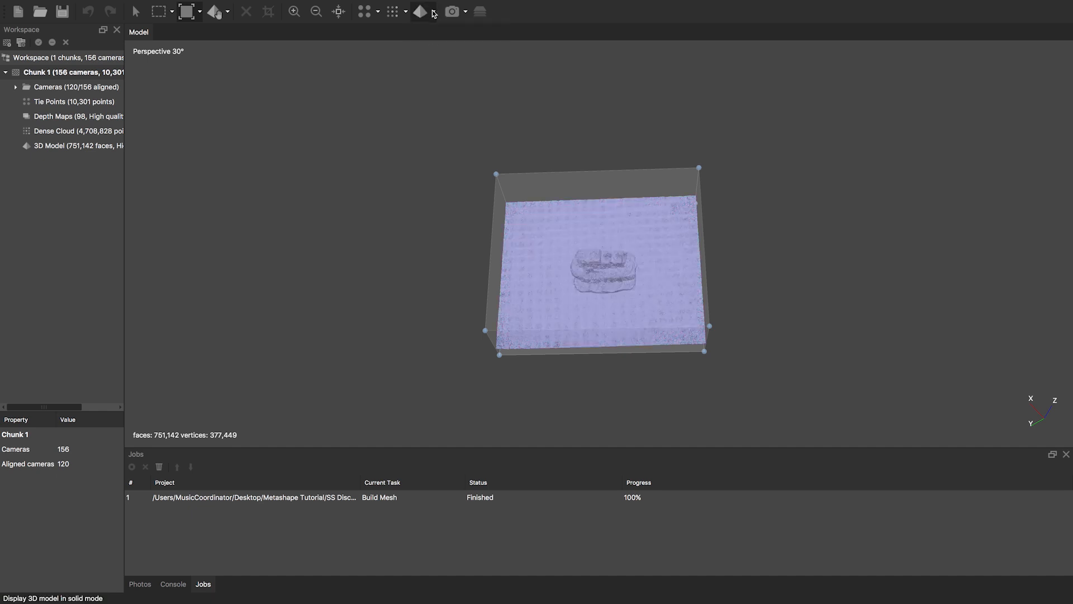
pyautogui.click(434, 11)
pyautogui.click(441, 60)
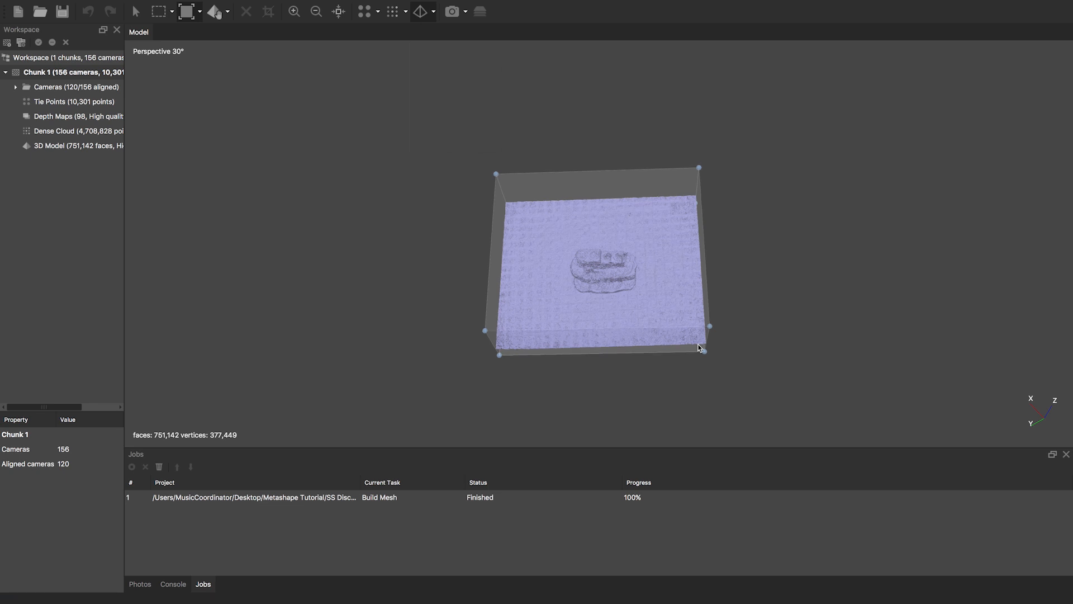
pyautogui.scroll(5, 692, 347)
pyautogui.moveTo(635, 283); pyautogui.dragTo(657, 369)
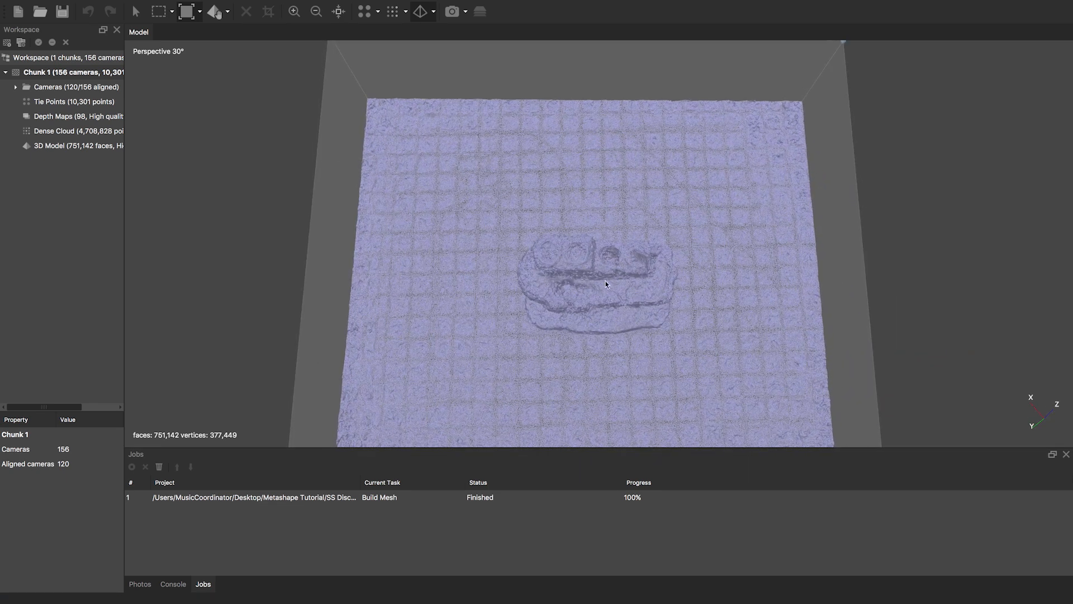
# - Switch the model to Shaded display with vertex colours and orbit around the boat
pyautogui.click(433, 12)
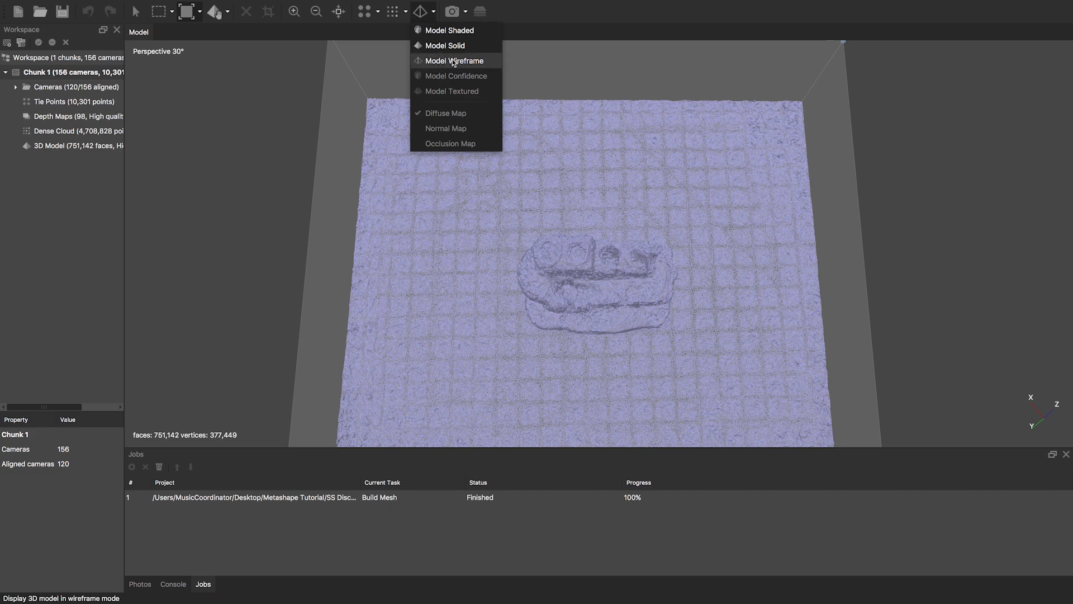
pyautogui.click(445, 32)
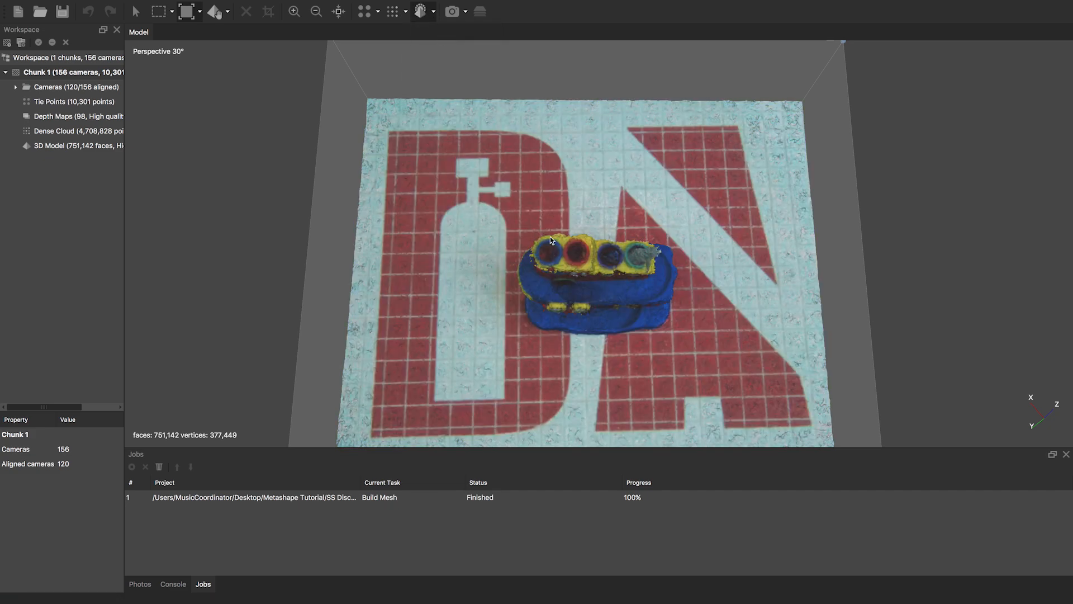
pyautogui.scroll(-4, 550, 236)
pyautogui.moveTo(611, 304)
pyautogui.mouseDown()
pyautogui.moveTo(598, 230)
pyautogui.moveTo(609, 319)
pyautogui.mouseUp()
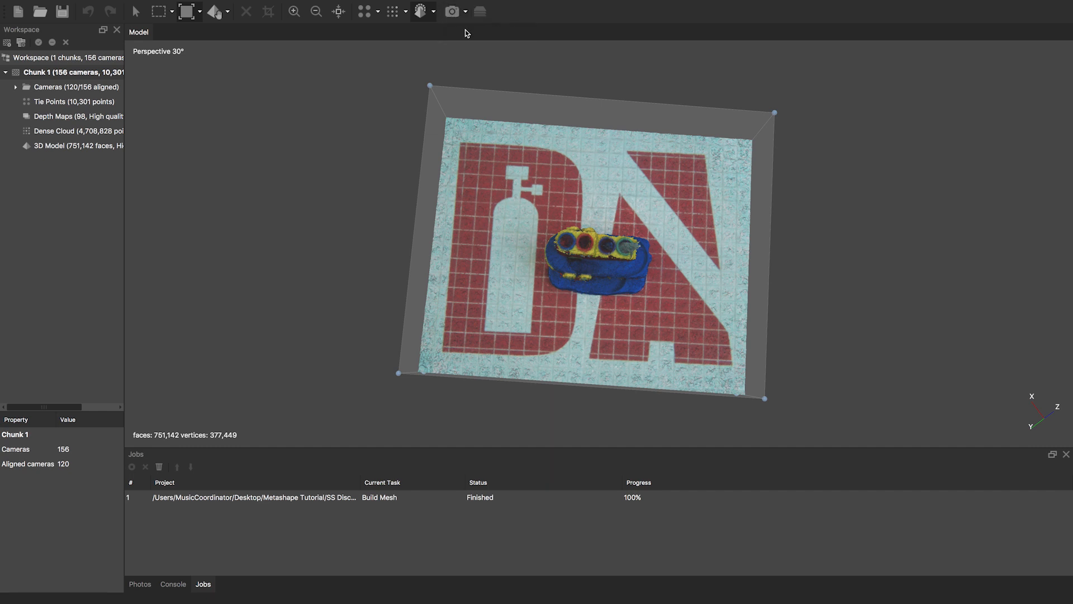
# - Briefly show and hide the cameras, then open Build Texture for Chunk 1
pyautogui.click(453, 11)
pyautogui.click(453, 11)
pyautogui.moveTo(375, 3)
pyautogui.rightClick(74, 74)
pyautogui.moveTo(144, 216)
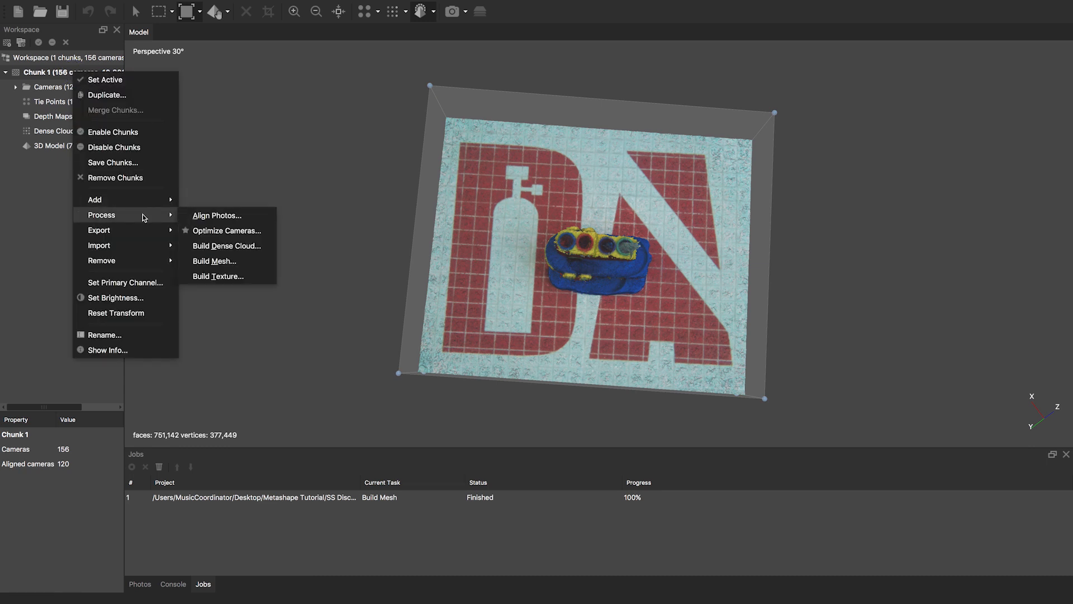
pyautogui.click(232, 279)
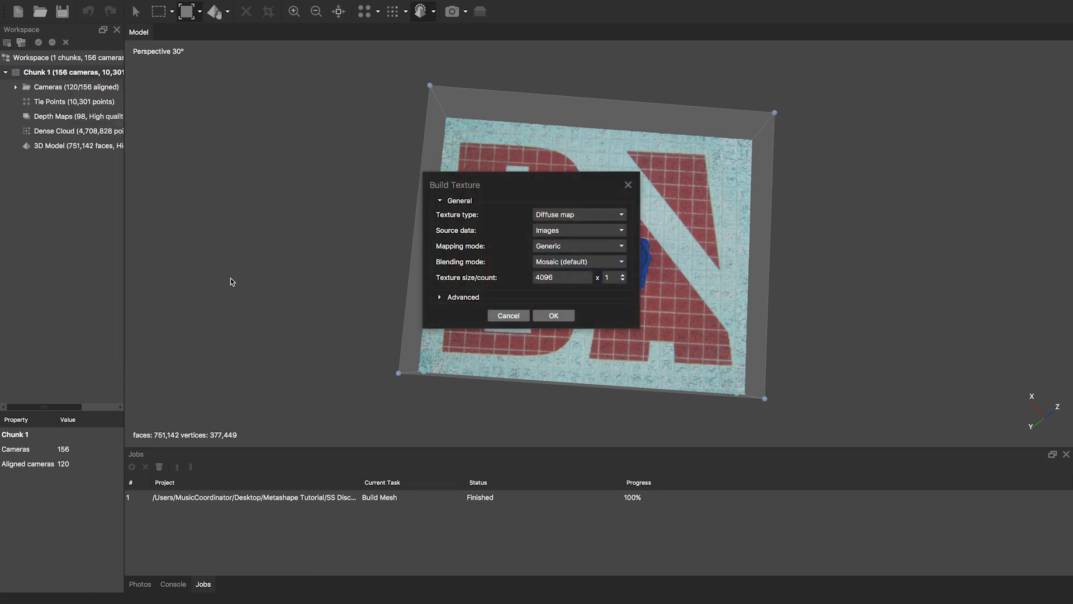
pyautogui.click(593, 216)
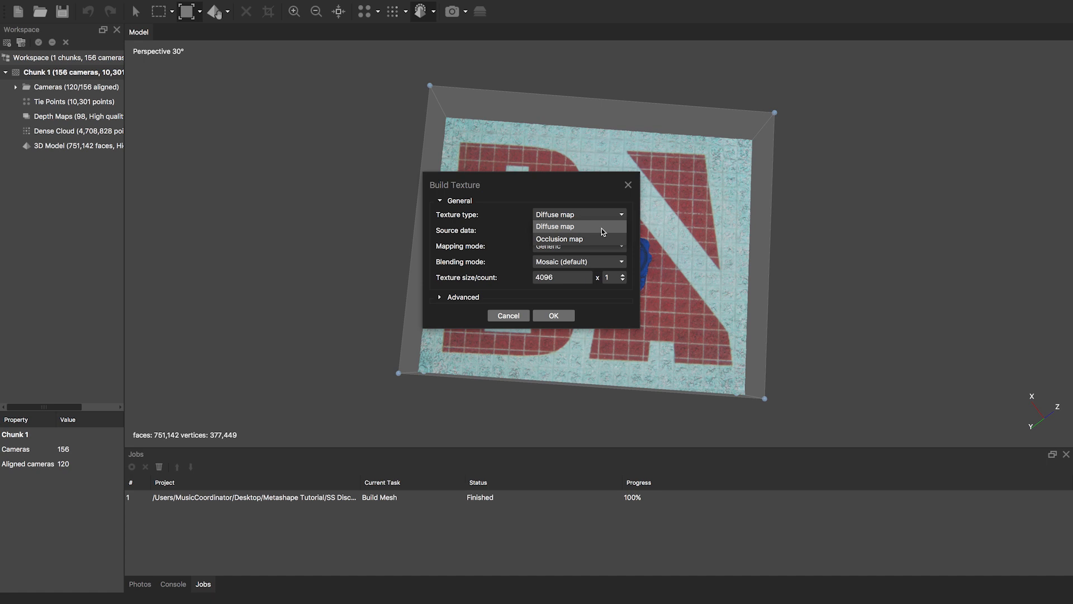
pyautogui.click(602, 216)
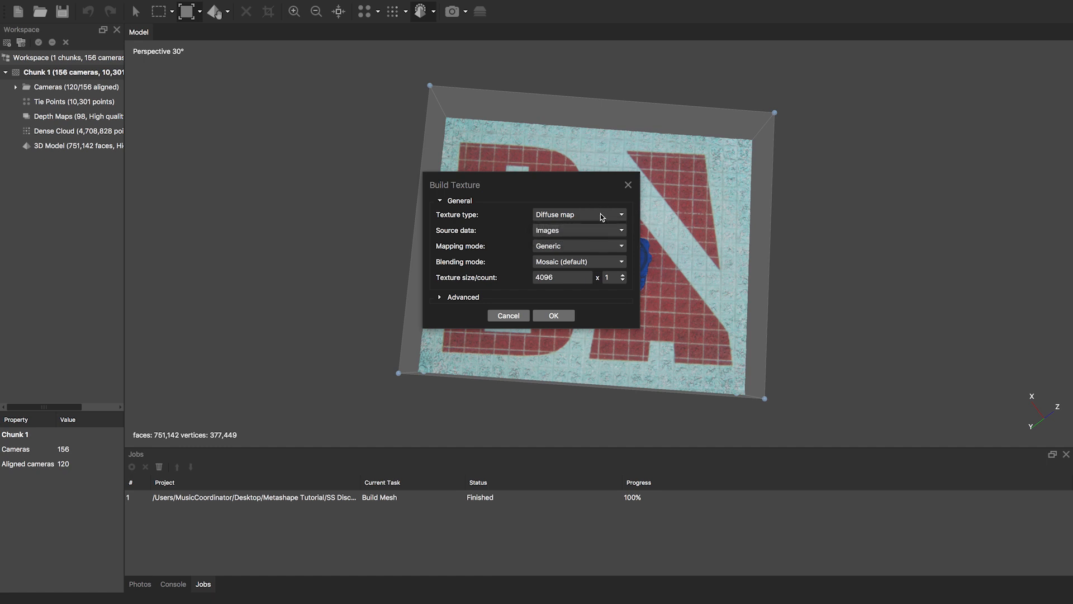
pyautogui.click(569, 234)
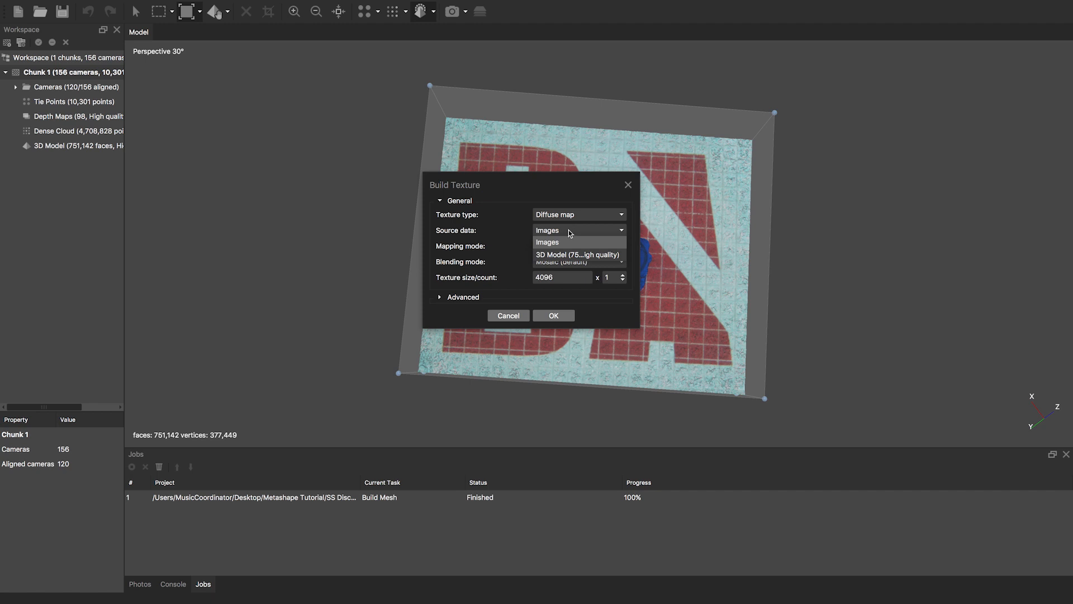
pyautogui.click(572, 233)
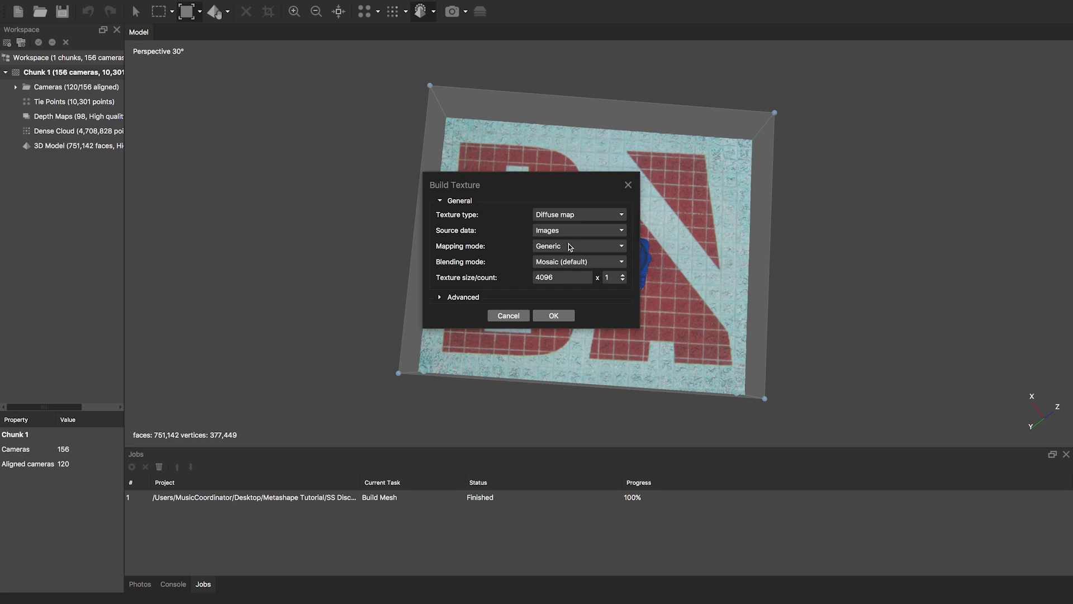
pyautogui.click(570, 247)
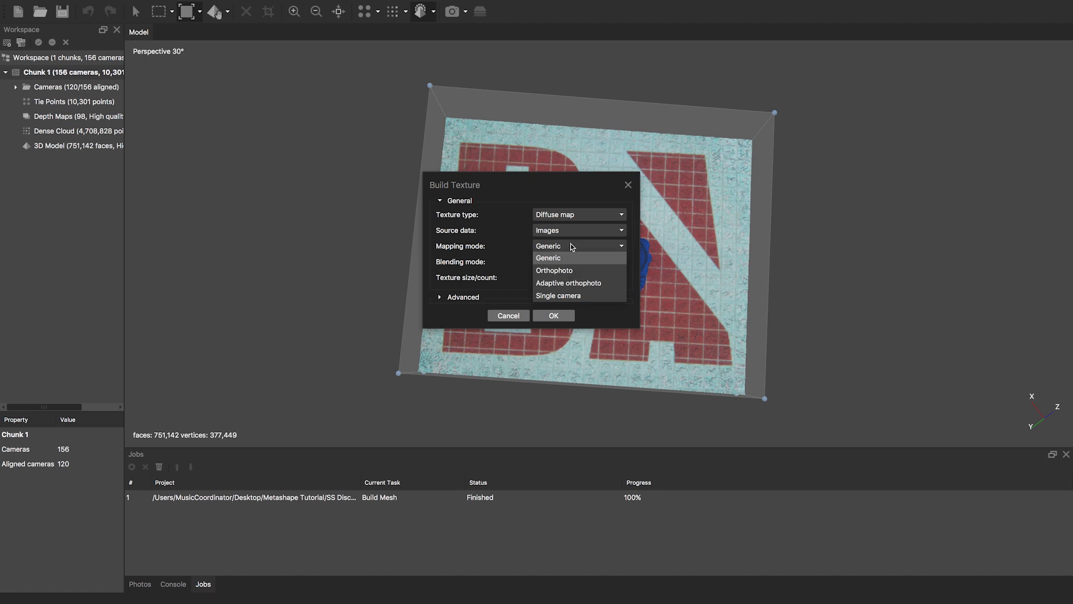
# - Keep Generic mapping and expand Advanced, leaving hole filling and ghosting filter enabled
pyautogui.click(557, 260)
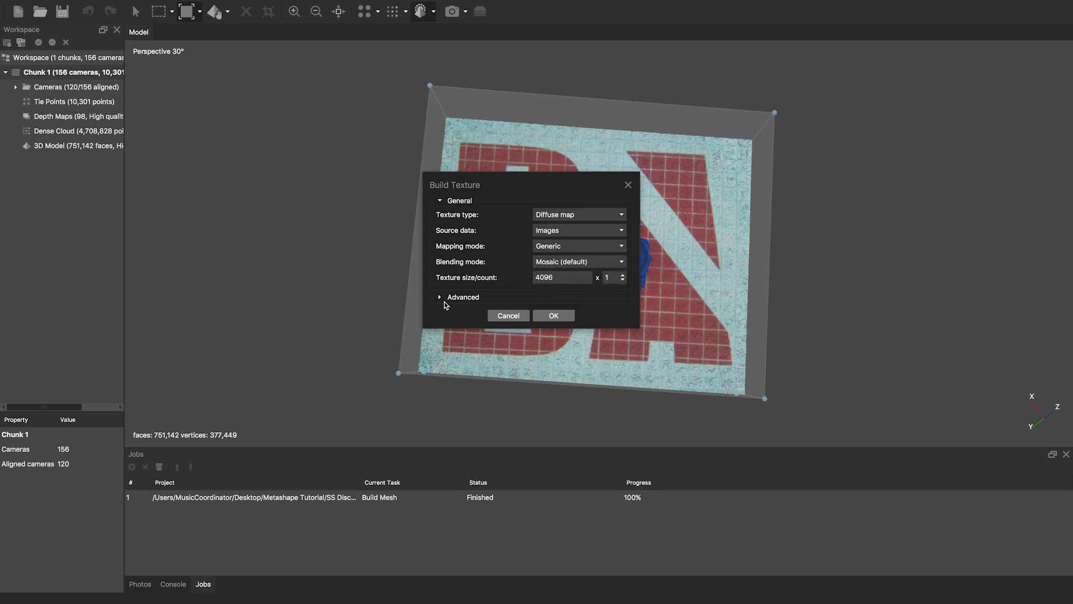
pyautogui.click(439, 298)
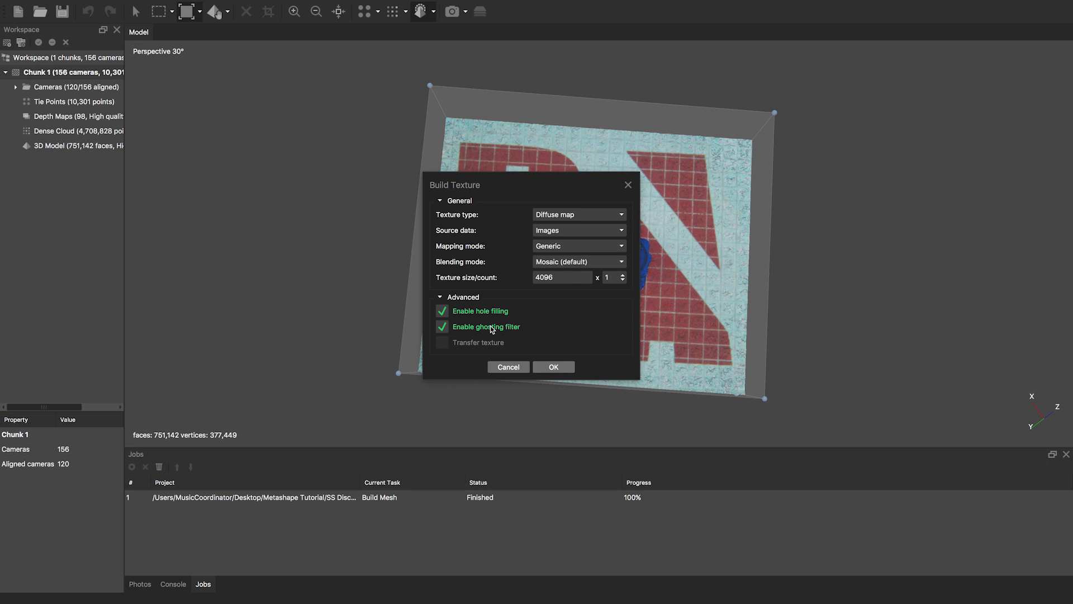
# - Build the 4096 Mosaic texture and switch the view to Model Textured
pyautogui.click(555, 367)
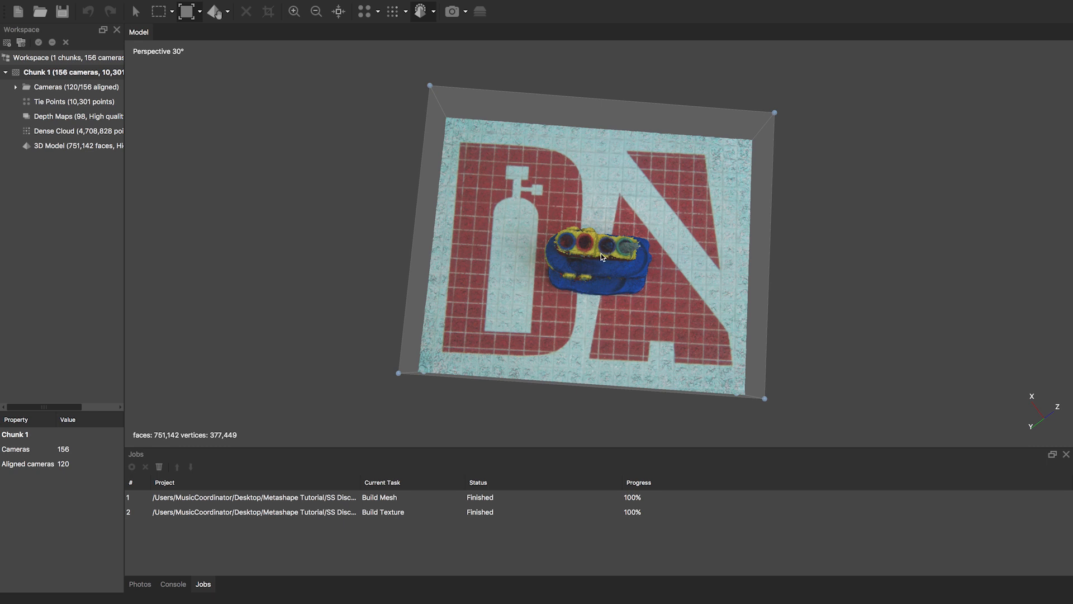
pyautogui.click(434, 12)
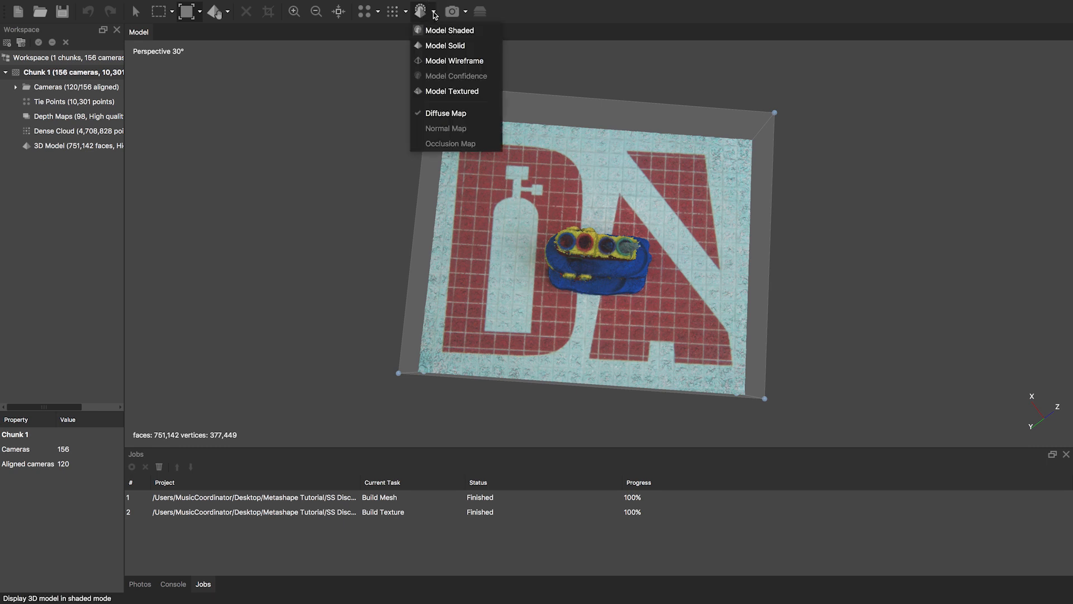
pyautogui.click(451, 92)
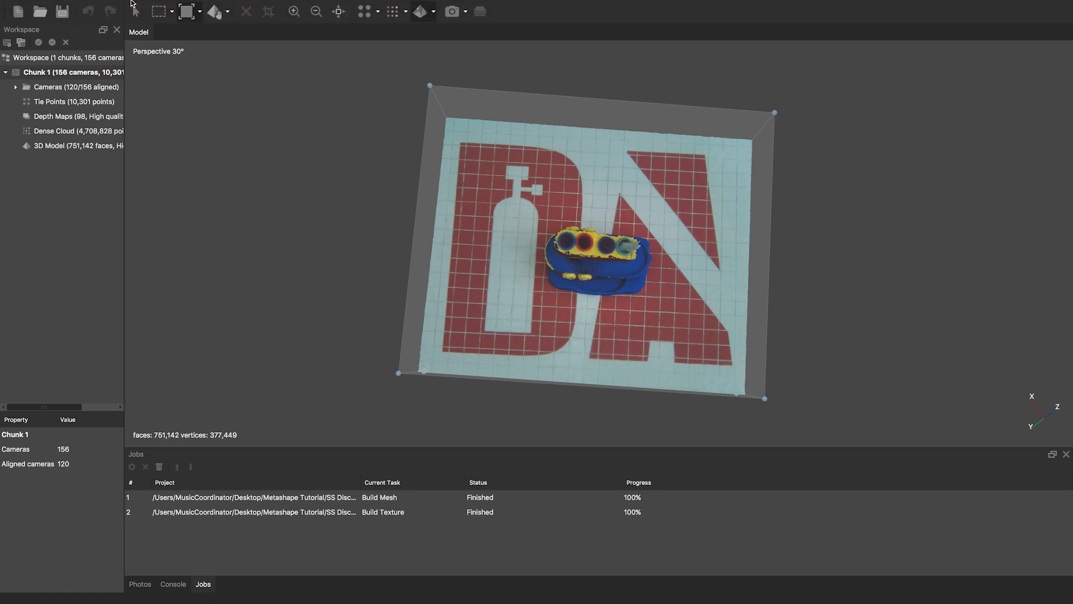
# - Switch to the Navigation tool and orbit and zoom around the textured boat on the mat
pyautogui.click(136, 11)
pyautogui.moveTo(614, 250)
pyautogui.mouseDown()
pyautogui.moveTo(615, 240)
pyautogui.moveTo(618, 249)
pyautogui.mouseUp()
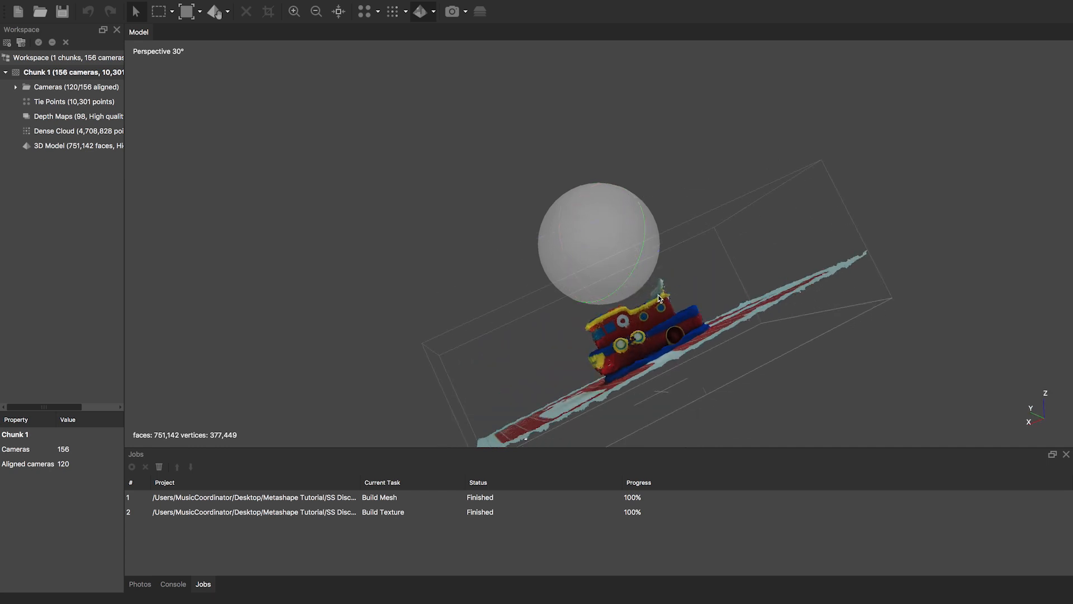
pyautogui.moveTo(607, 197); pyautogui.dragTo(533, 291)
pyautogui.moveTo(587, 228); pyautogui.dragTo(604, 263)
pyautogui.scroll(10, 603, 263)
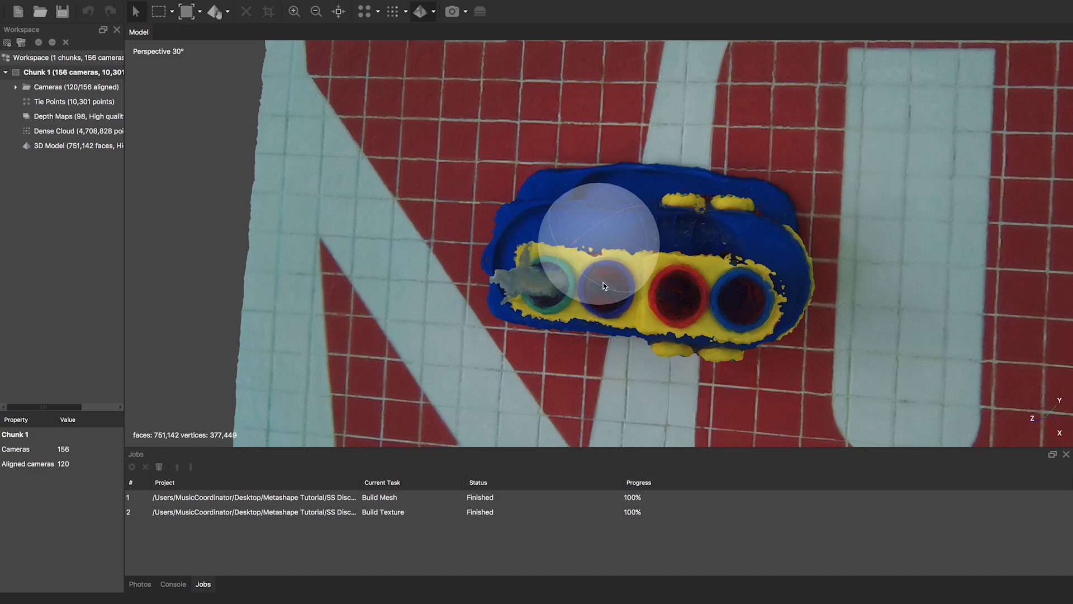
pyautogui.scroll(-5, 609, 290)
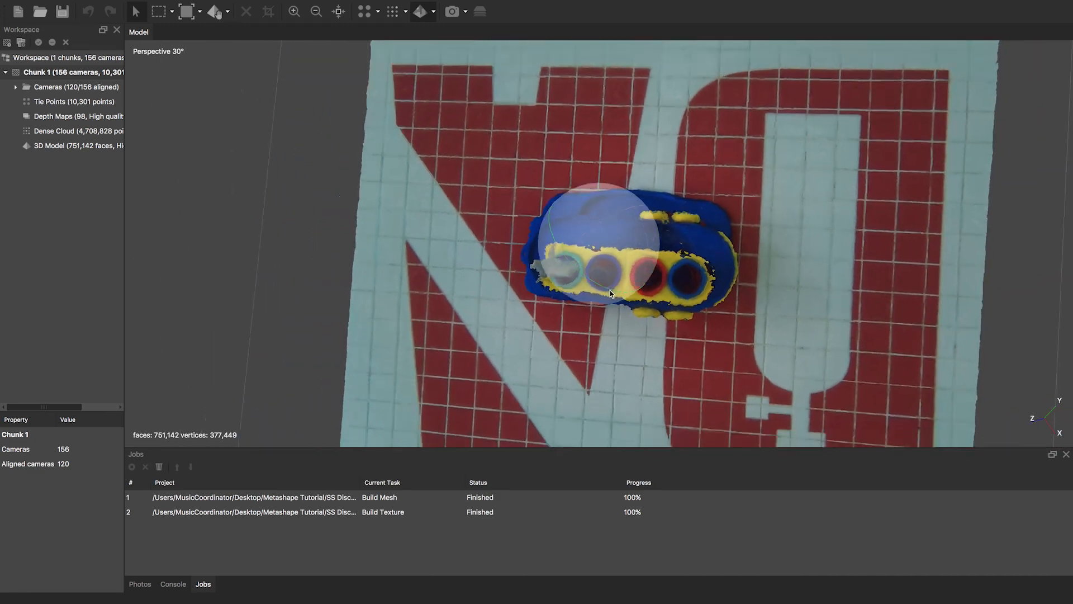
pyautogui.scroll(-4, 609, 290)
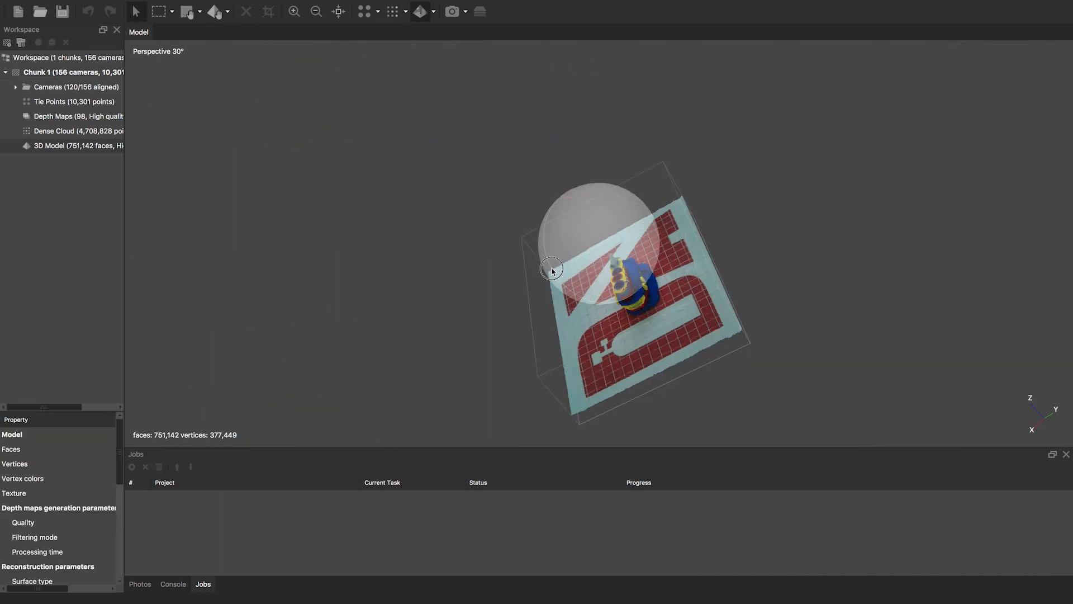
pyautogui.moveTo(552, 272); pyautogui.dragTo(581, 264)
pyautogui.scroll(4, 609, 305)
pyautogui.scroll(-3, 580, 264)
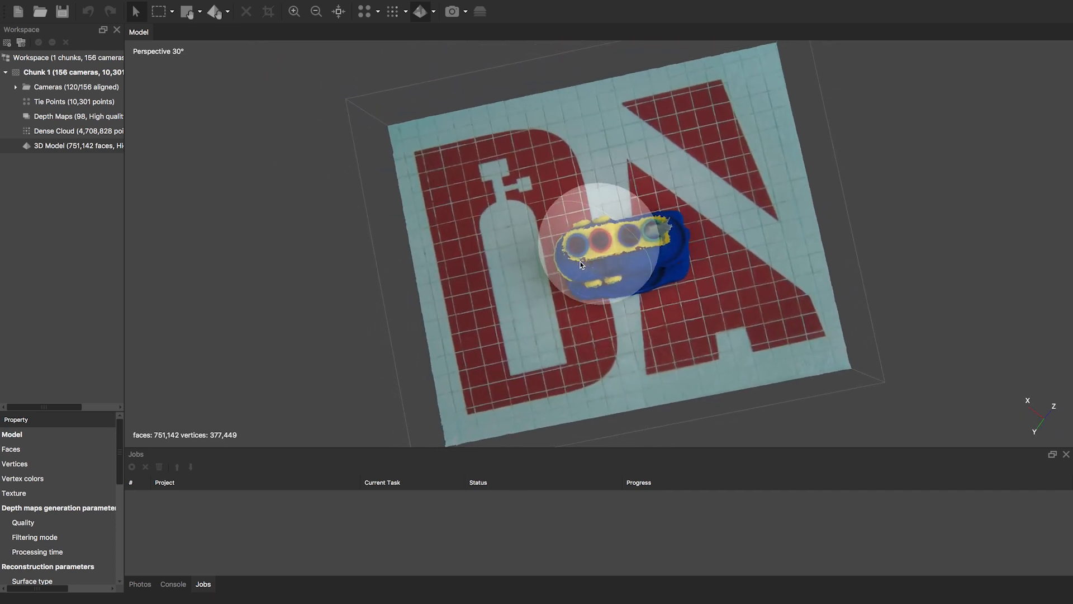
# - Show the aligned cameras and rotate the scene to view the camera ring around the boat
pyautogui.click(452, 11)
pyautogui.moveTo(629, 249); pyautogui.dragTo(695, 317)
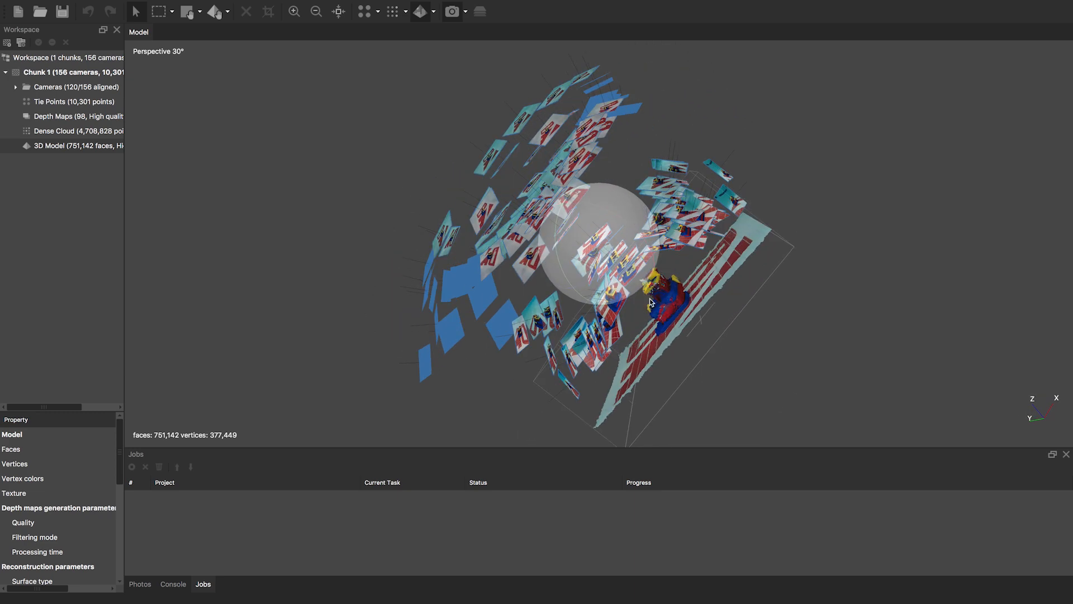
pyautogui.moveTo(599, 245); pyautogui.dragTo(648, 242)
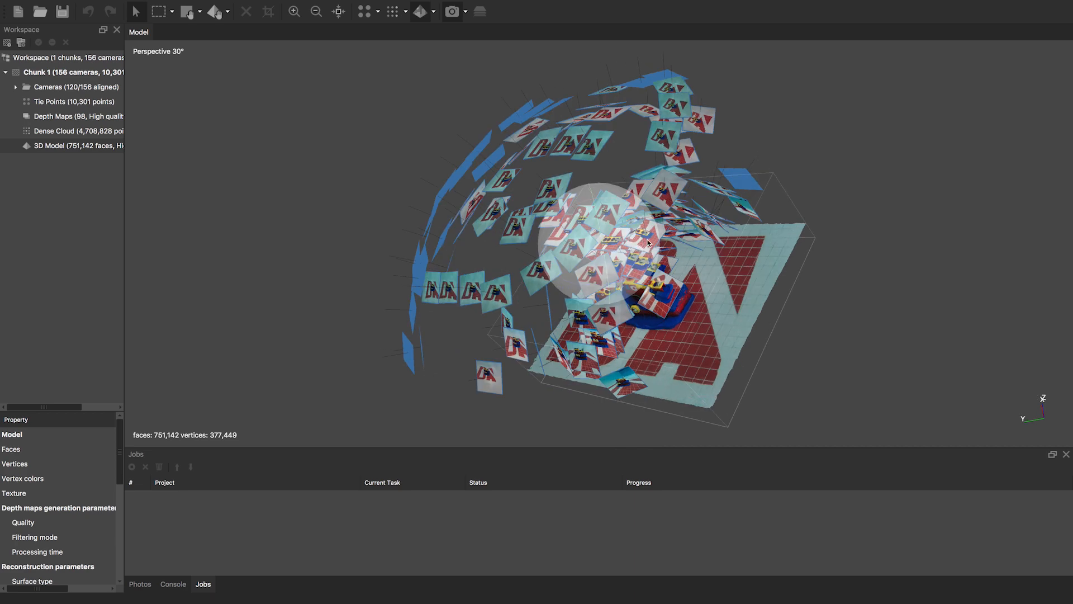
pyautogui.moveTo(566, 226); pyautogui.dragTo(505, 227)
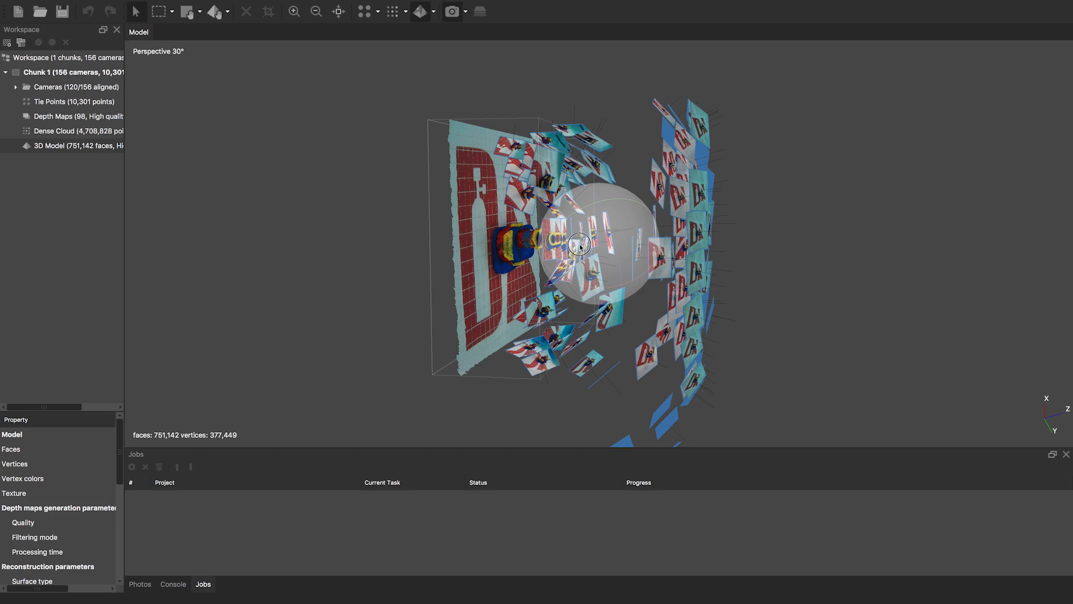
pyautogui.moveTo(581, 246); pyautogui.dragTo(550, 207)
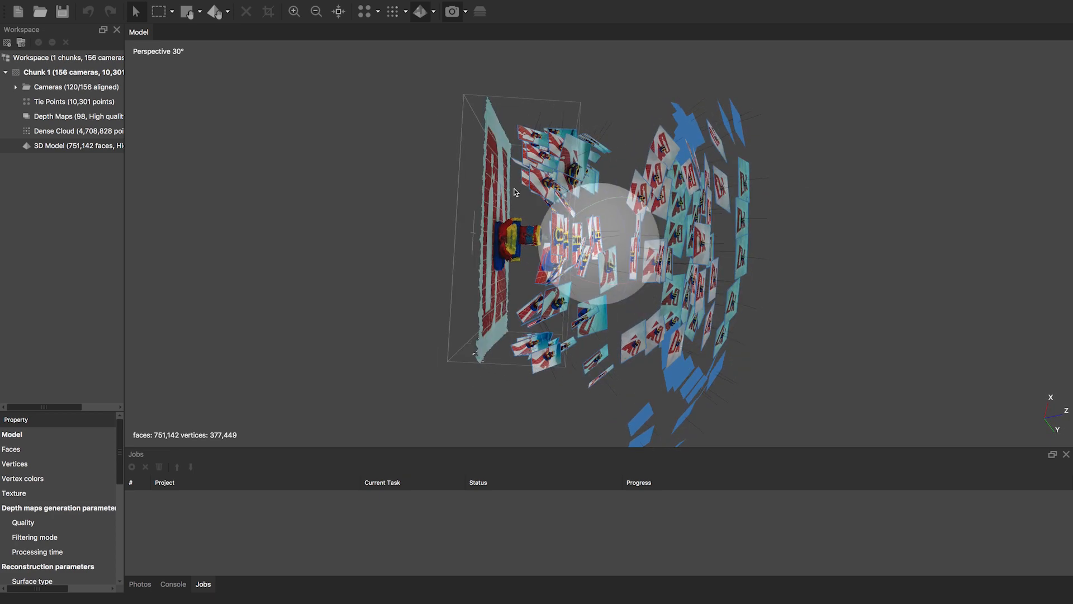
pyautogui.moveTo(562, 262); pyautogui.dragTo(544, 226)
pyautogui.moveTo(645, 226)
pyautogui.mouseDown()
pyautogui.moveTo(622, 231)
pyautogui.moveTo(710, 234)
pyautogui.moveTo(644, 238)
pyautogui.mouseUp()
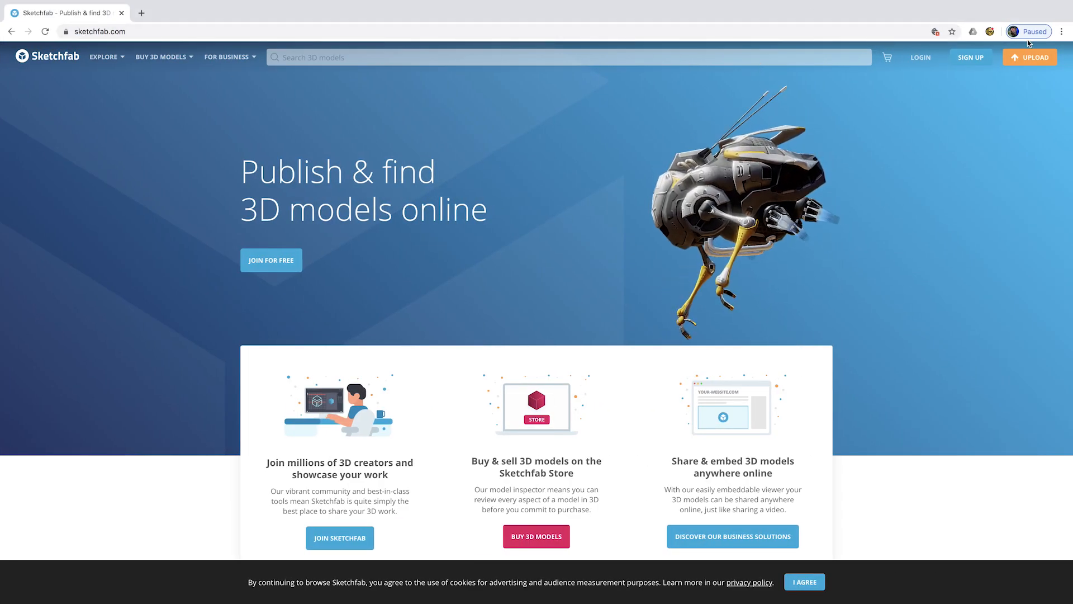
# - Sign up for Sketchfab with a username, e-mail and password, accepting the privacy policy
pyautogui.click(972, 59)
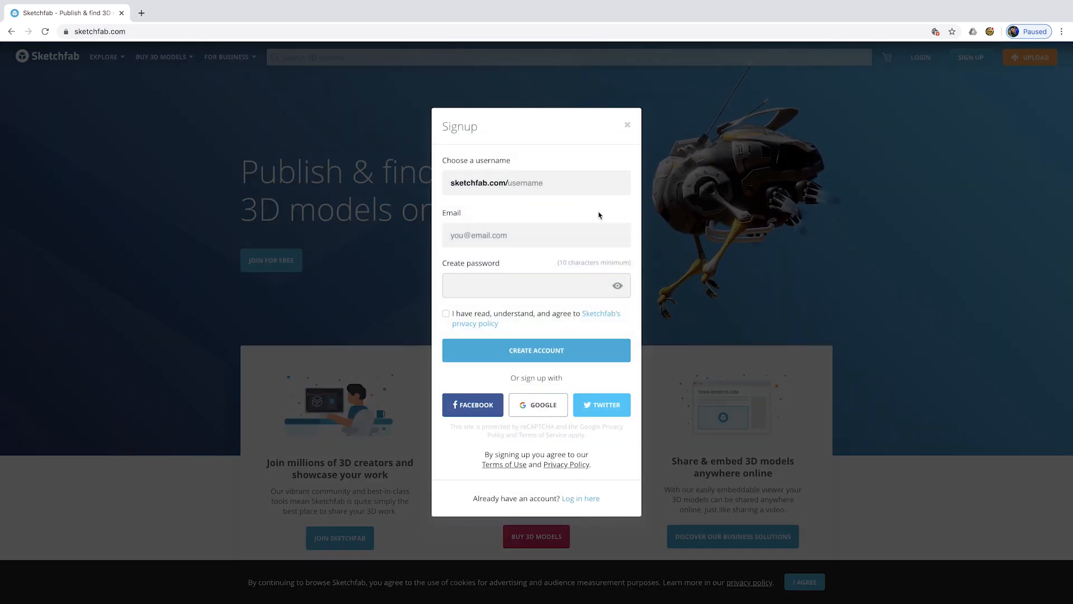
pyautogui.write('diveaddicts')
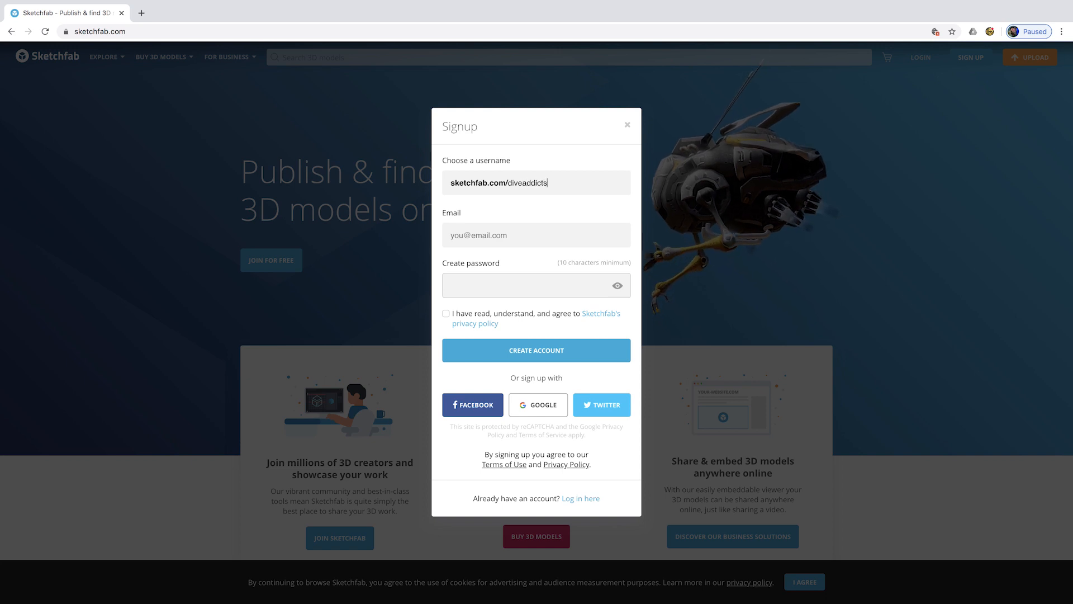
pyautogui.click(585, 236)
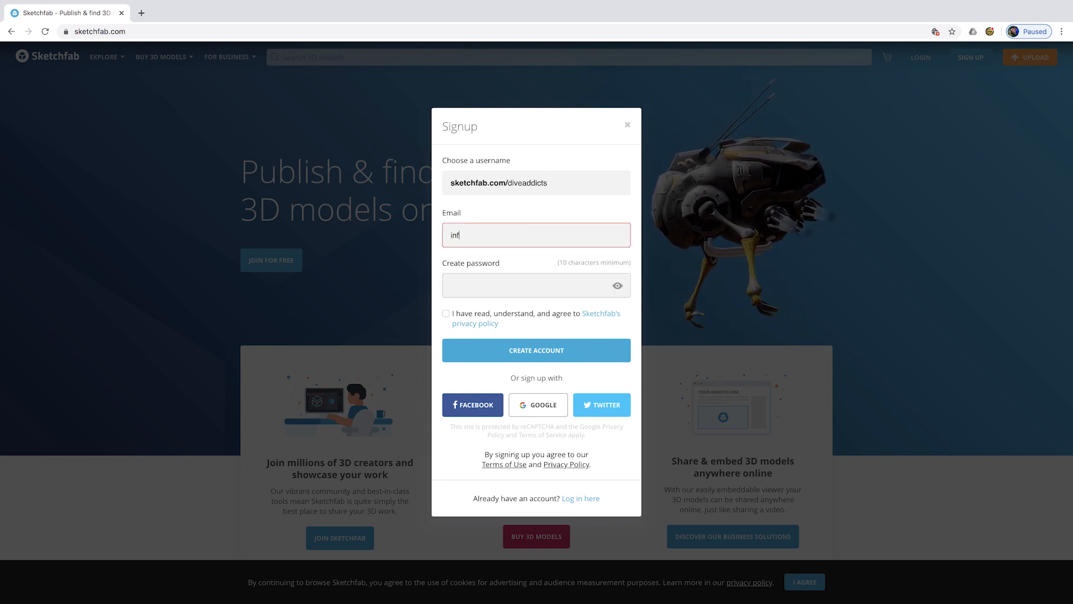
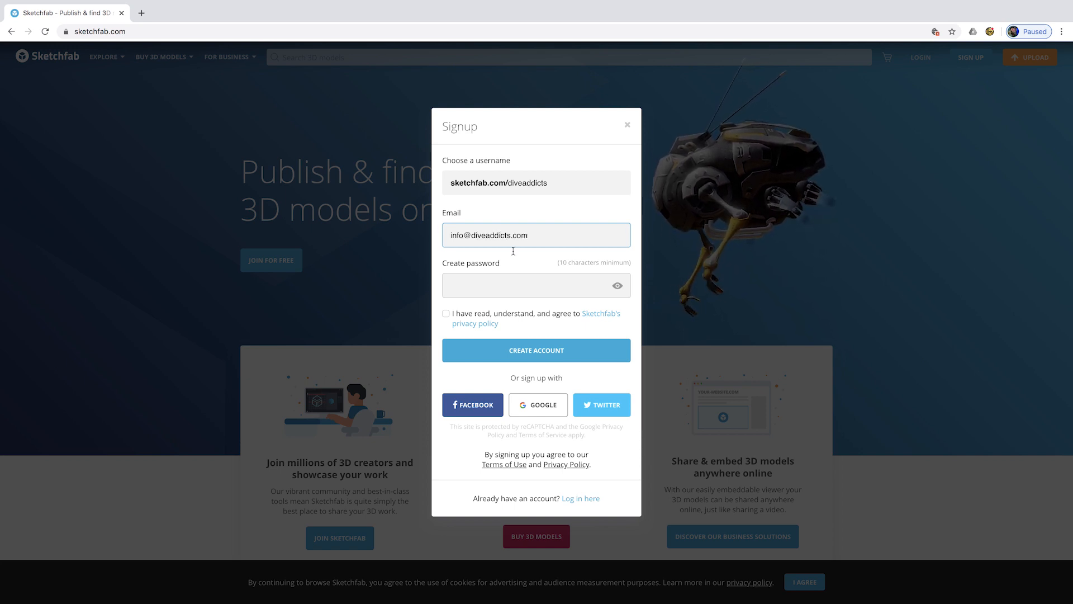
pyautogui.click(494, 291)
pyautogui.write('••••••')
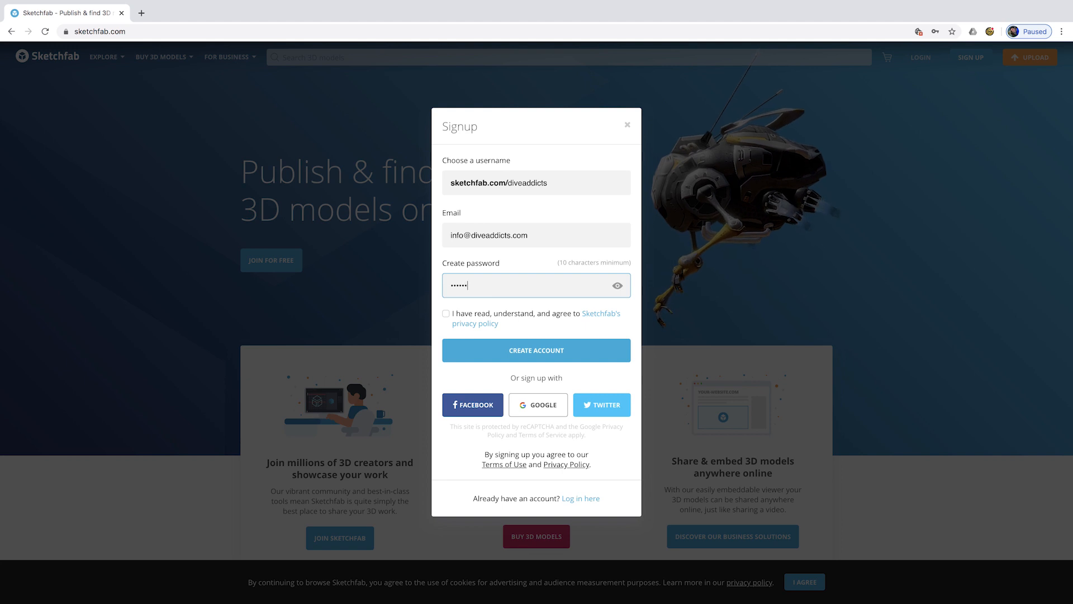
pyautogui.write('••••')
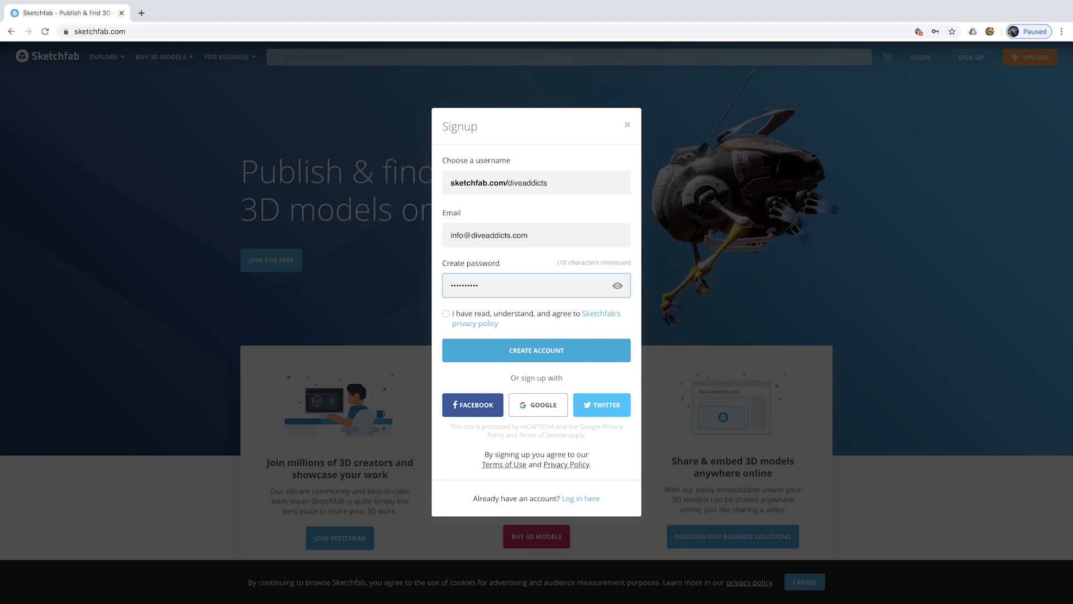
pyautogui.click(446, 313)
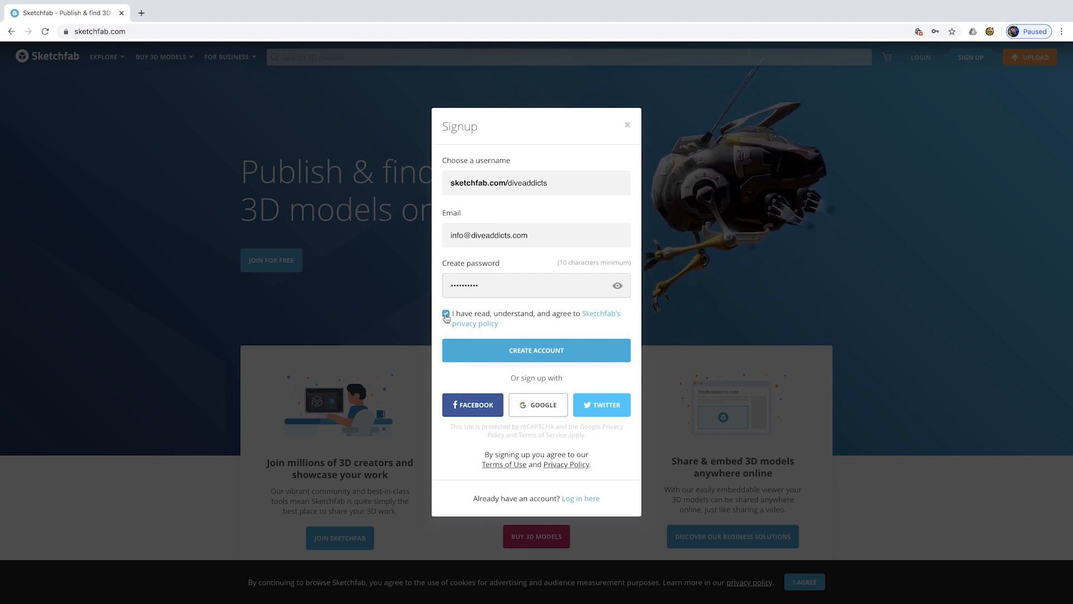
pyautogui.click(504, 345)
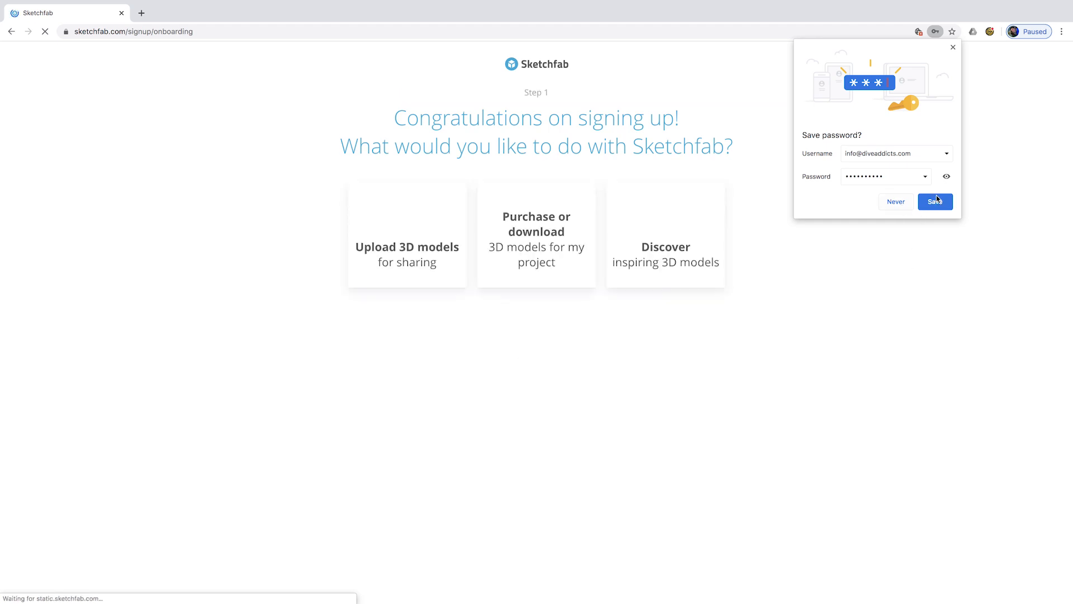
# - Save the login in the browser and choose to upload 3D models as an Individual
pyautogui.click(935, 202)
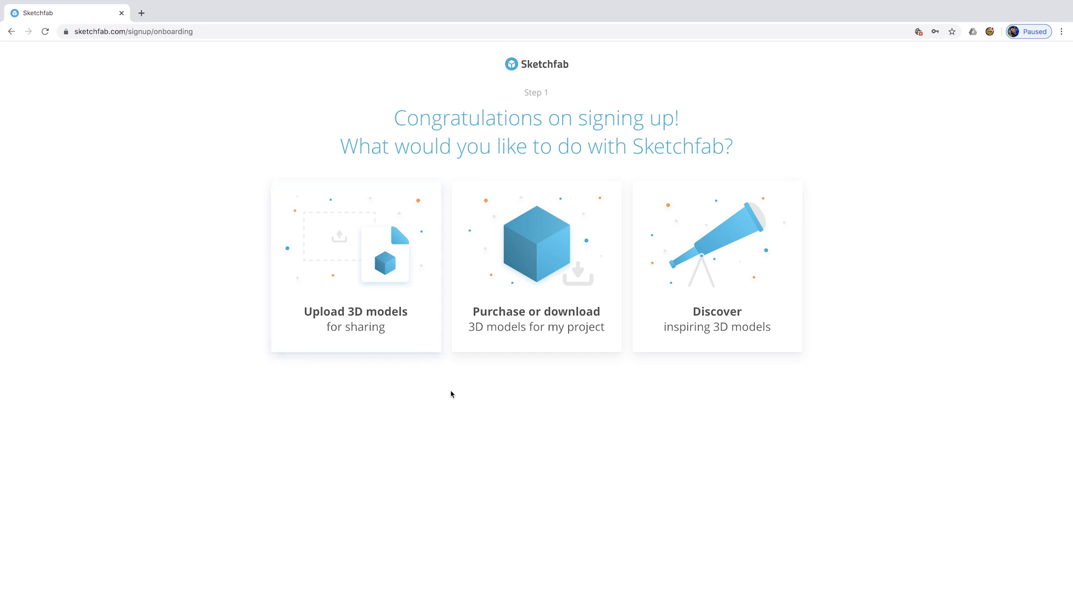
pyautogui.click(377, 266)
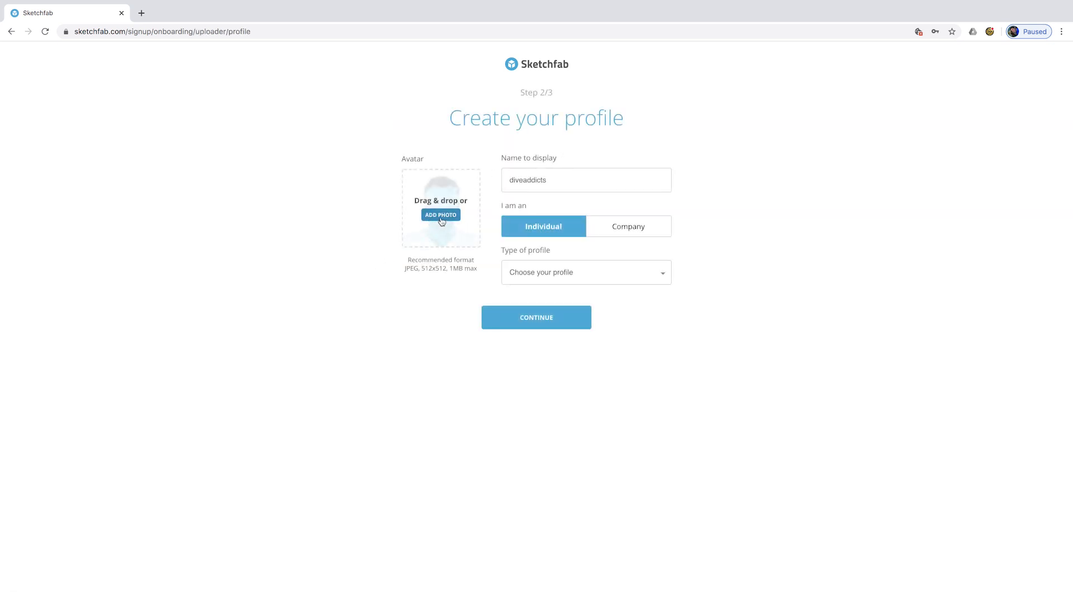
pyautogui.click(626, 230)
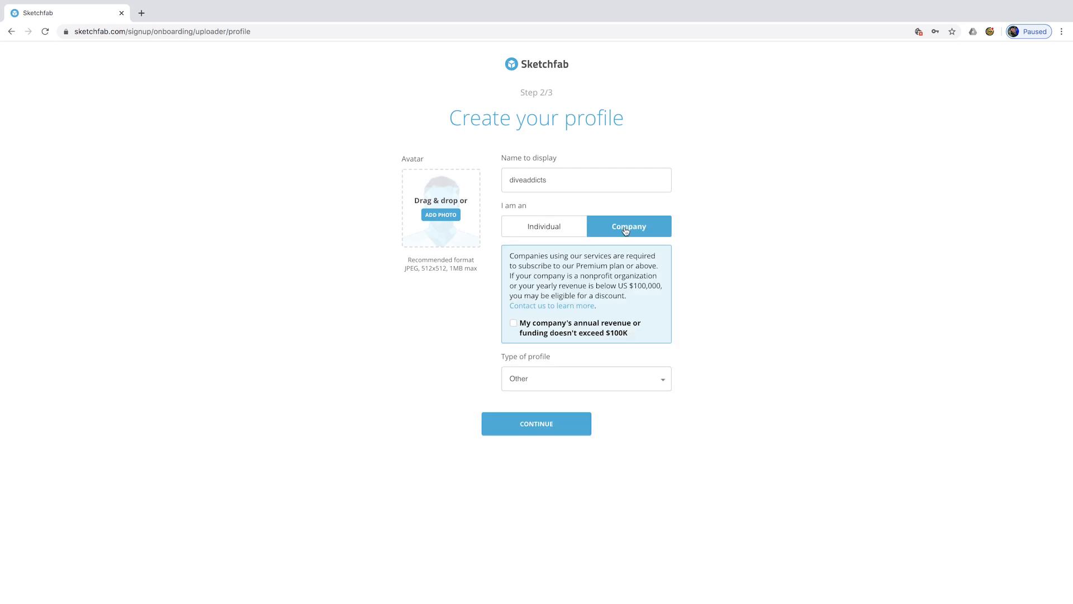
pyautogui.click(563, 233)
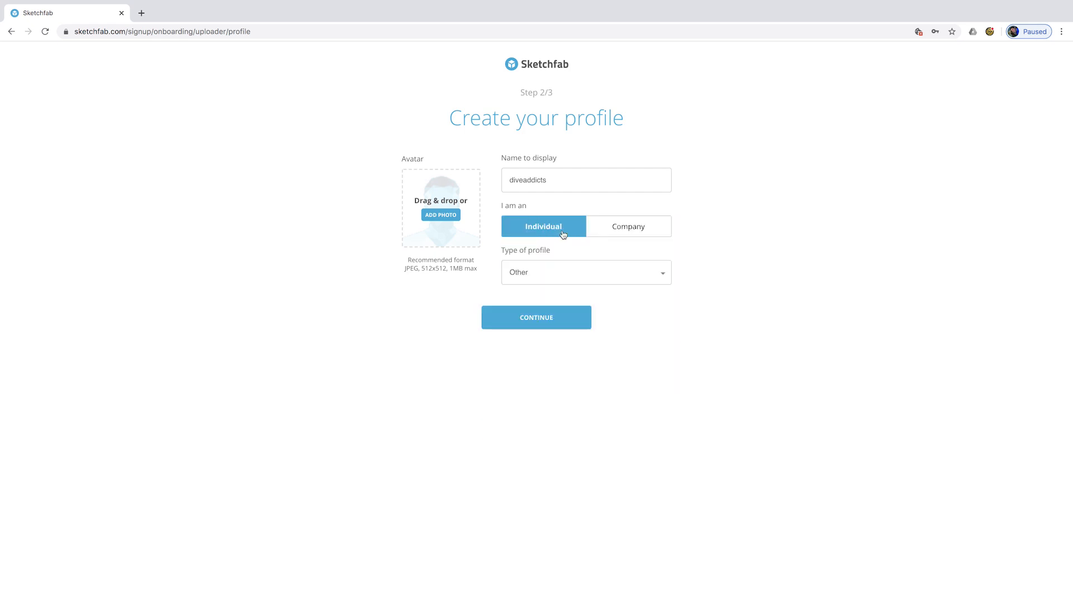
# - Set the profile type to 3D Scanning Enthusiast and continue on the free Basic plan
pyautogui.click(540, 272)
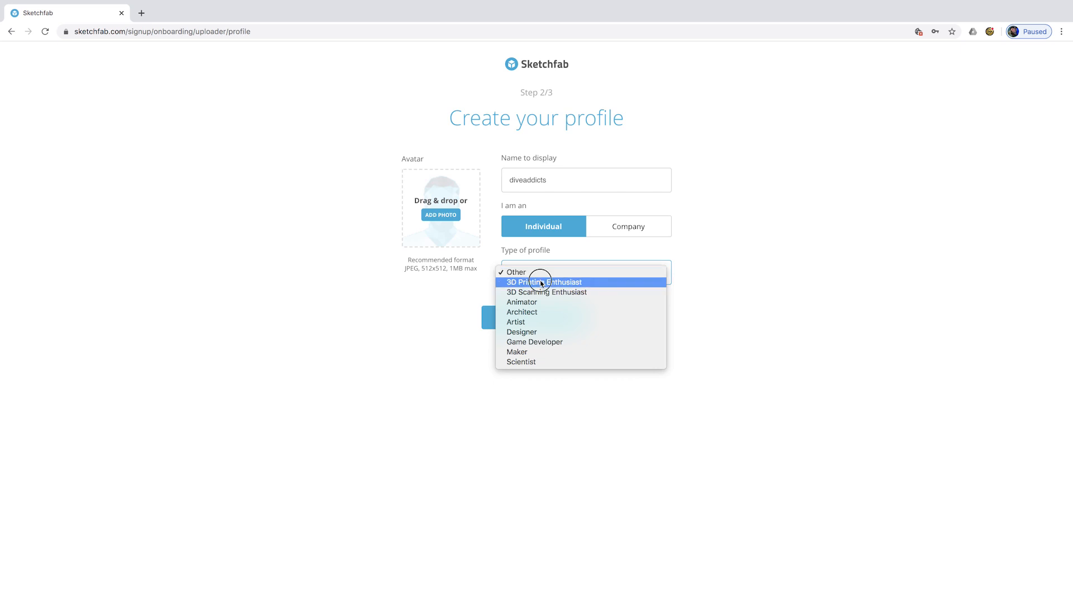
pyautogui.click(541, 282)
pyautogui.click(540, 275)
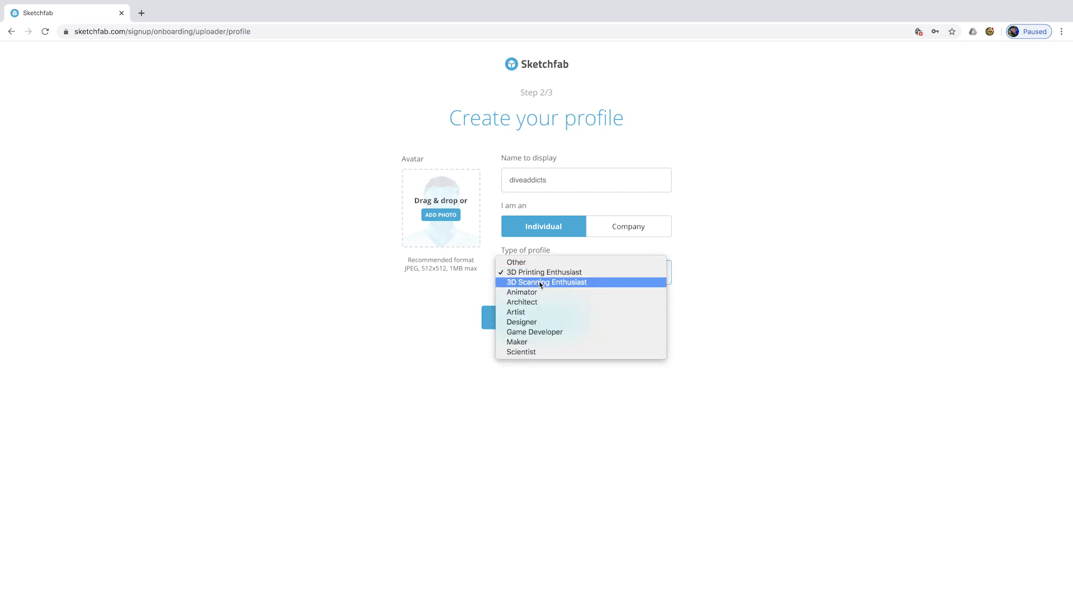
pyautogui.click(540, 282)
pyautogui.click(540, 323)
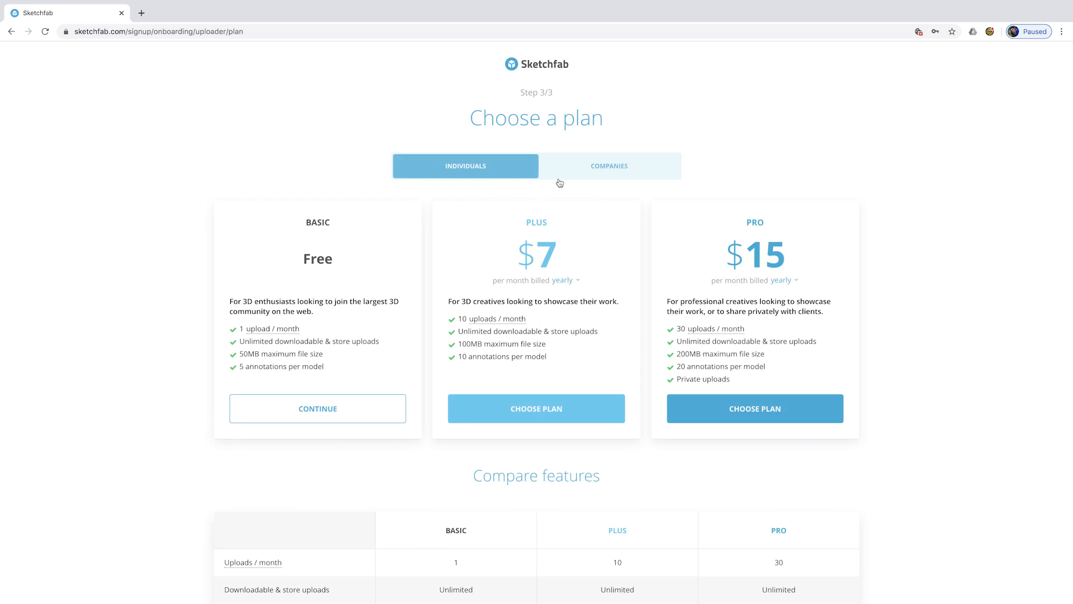
pyautogui.click(351, 419)
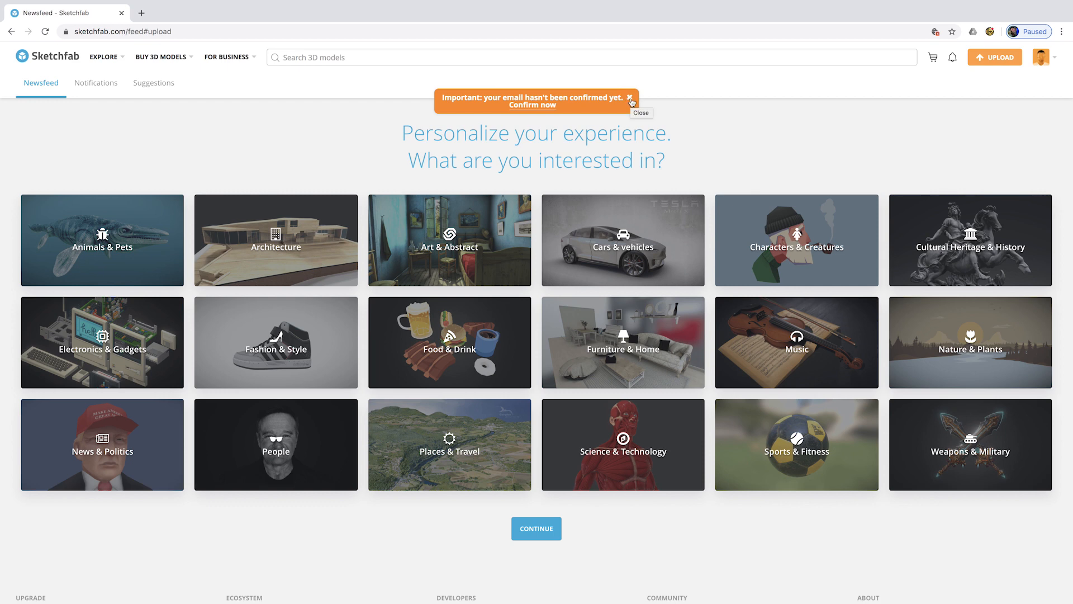
# - Dismiss the e-mail warning and select the API token under Settings > Password & API
pyautogui.click(630, 99)
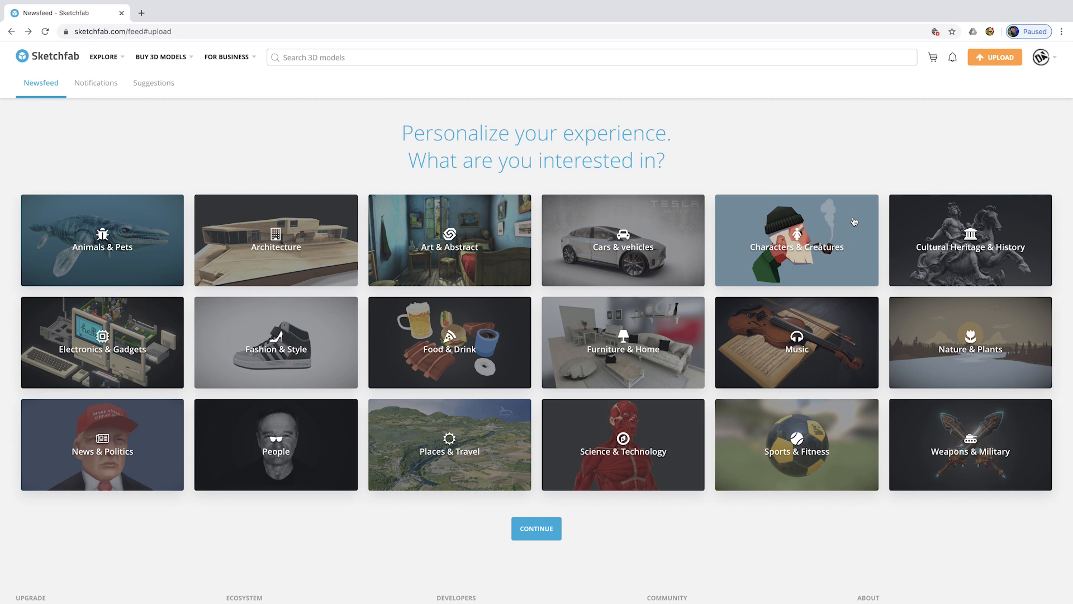
pyautogui.moveTo(1054, 59)
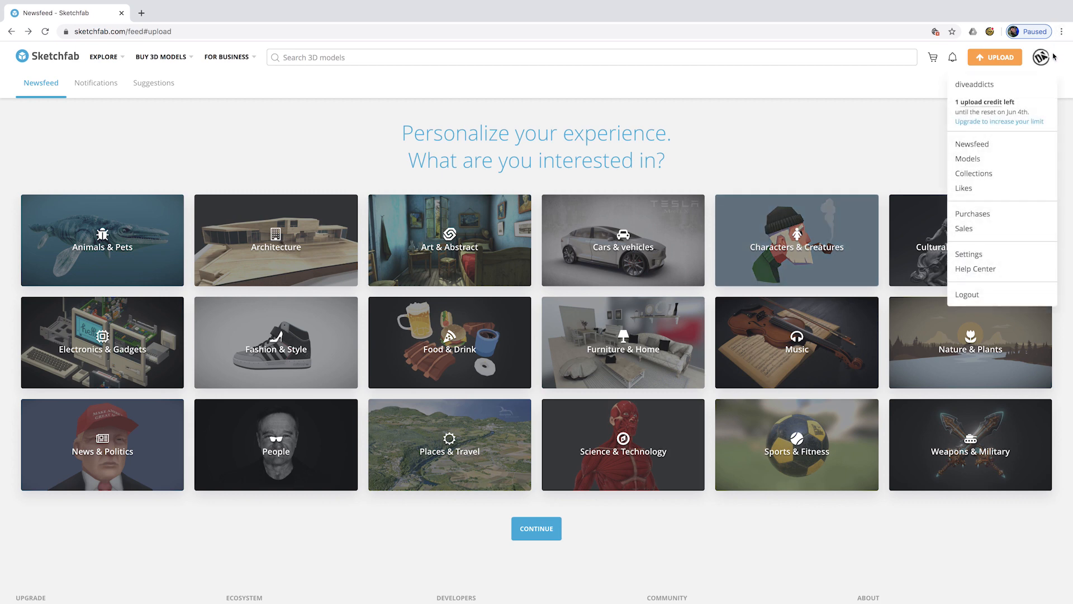
pyautogui.click(975, 255)
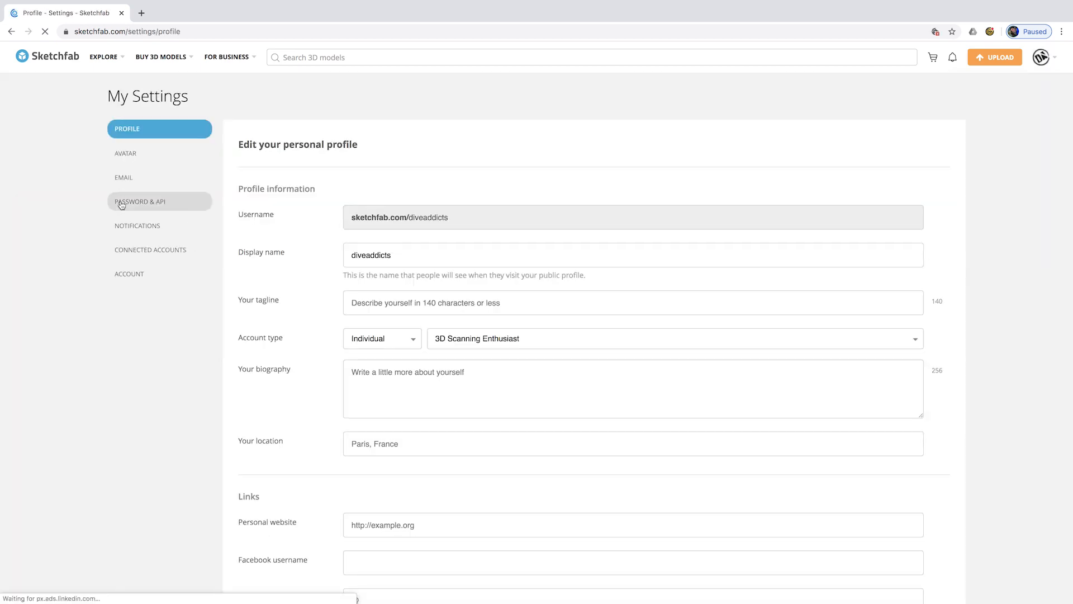
pyautogui.click(121, 204)
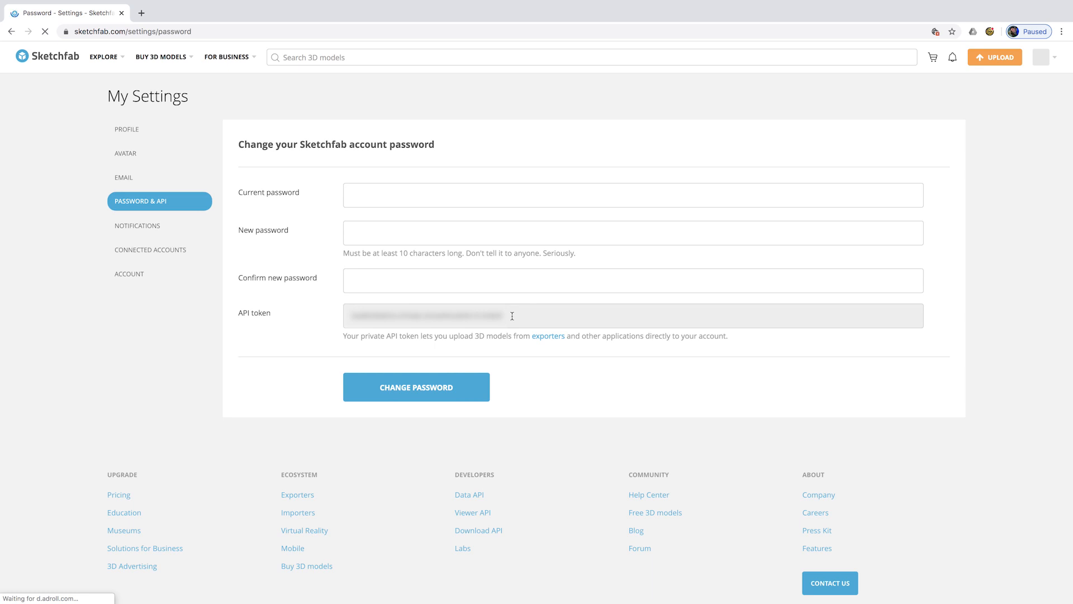
pyautogui.click(512, 316)
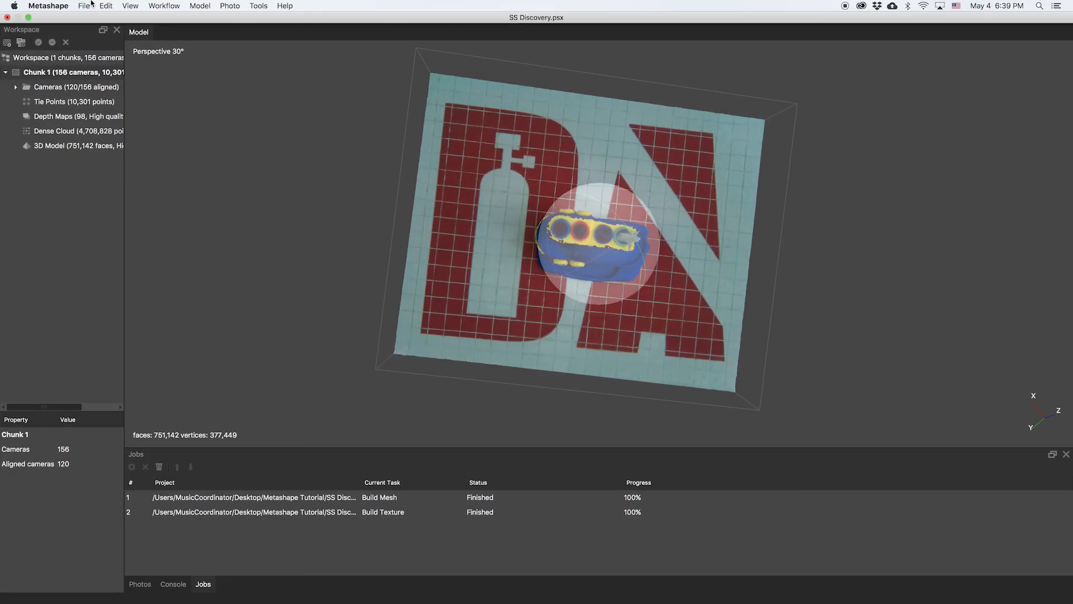
# - Open Upload Data, paste the Sketchfab API key, and tick Remember API key and Draft model
pyautogui.click(84, 6)
pyautogui.click(109, 98)
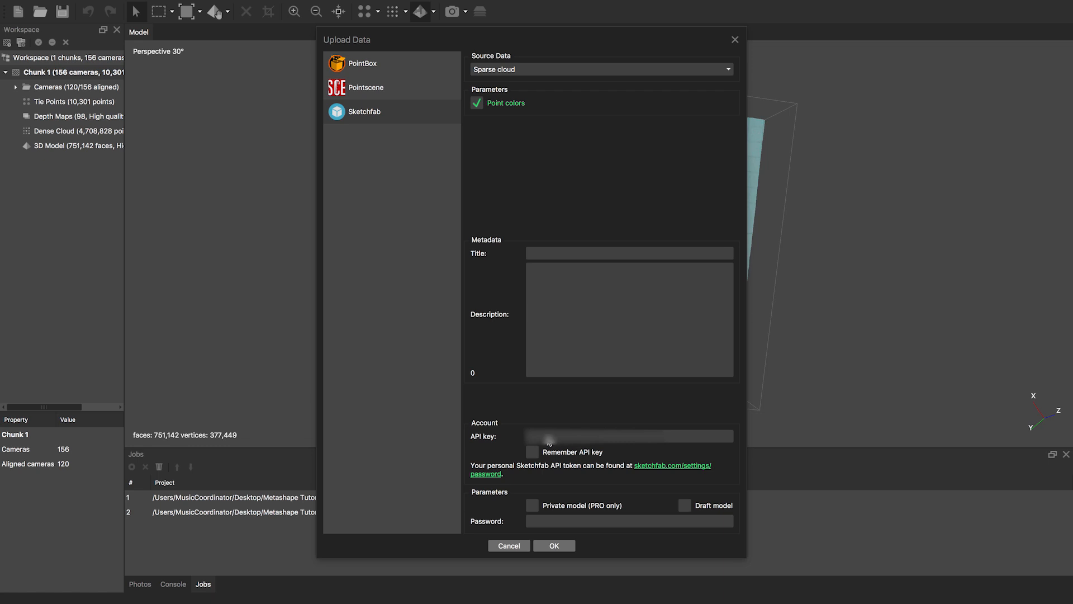
pyautogui.press('super+v')
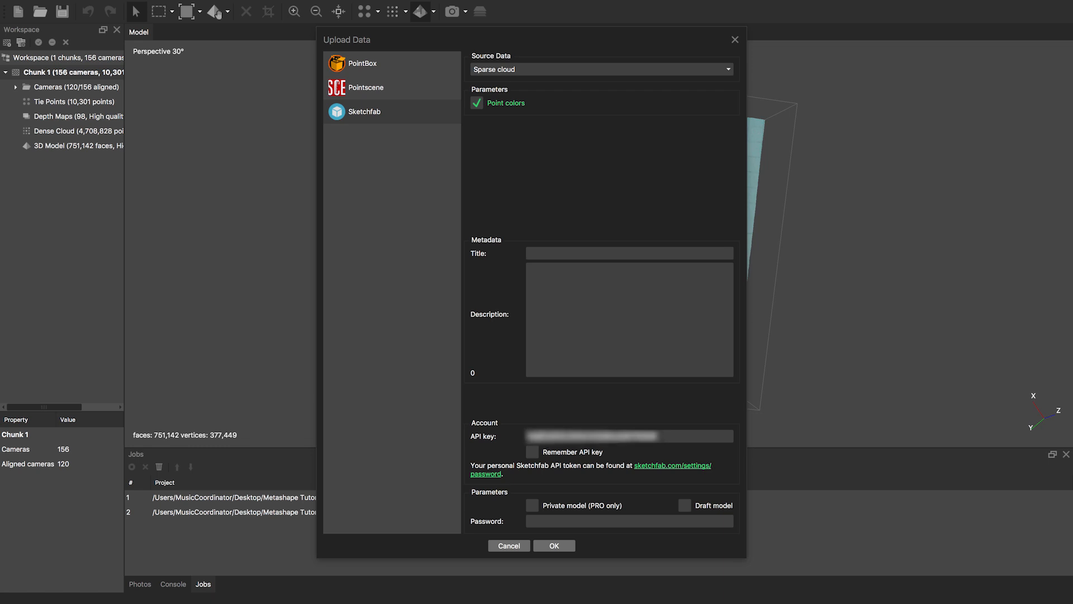
pyautogui.click(534, 453)
pyautogui.click(685, 505)
# - Title the upload 'SS Discovery in Dive Addicts Swimming Pool' with description 'Photogrammetry Tutorial'
pyautogui.click(592, 253)
pyautogui.write('SS')
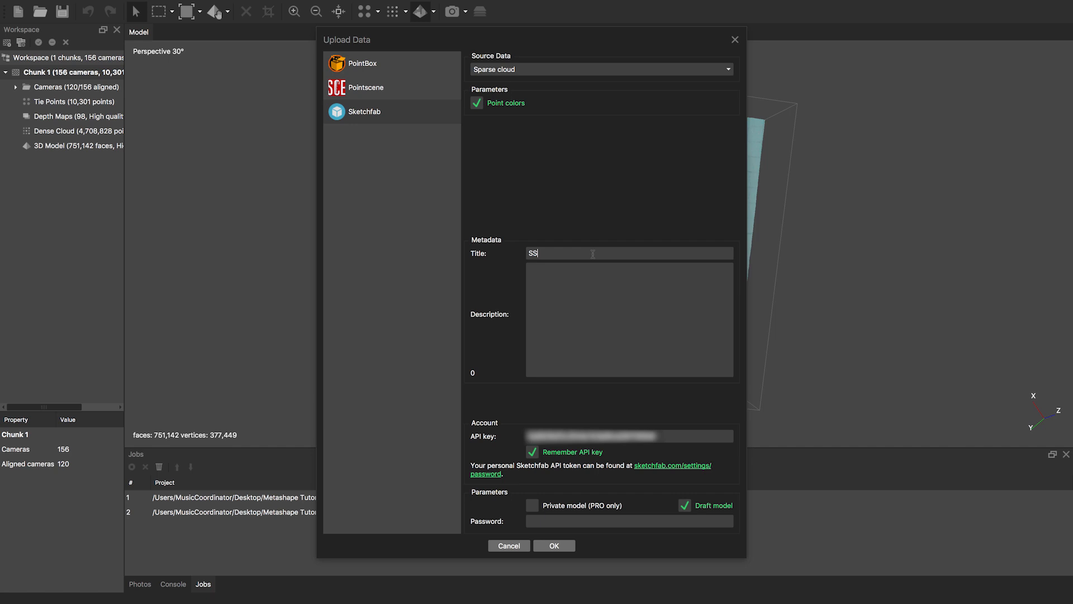
pyautogui.write(' Discovery in Dive Addicts Swimming Pool')
pyautogui.click(584, 272)
pyautogui.write('Photogrammetry Tutorial')
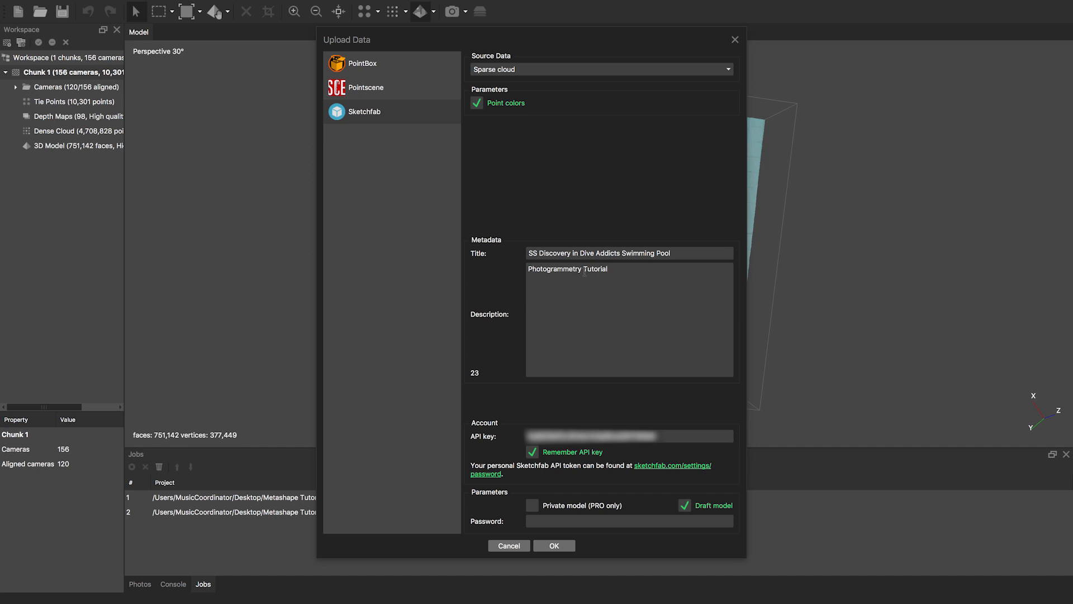
# - Set Source Data to Model and start the upload to Sketchfab
pyautogui.click(601, 71)
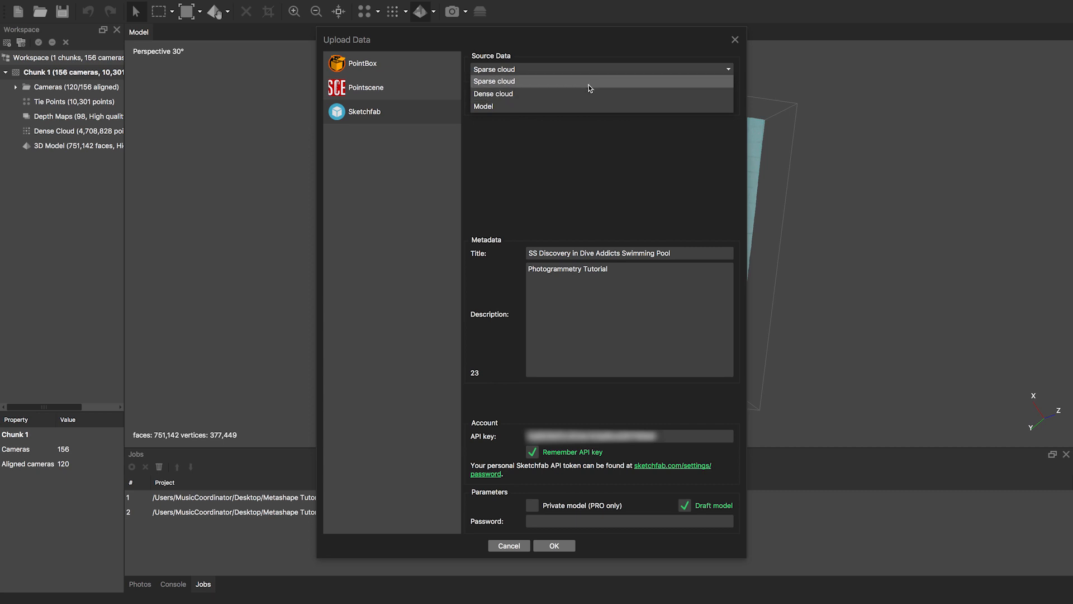
pyautogui.click(589, 106)
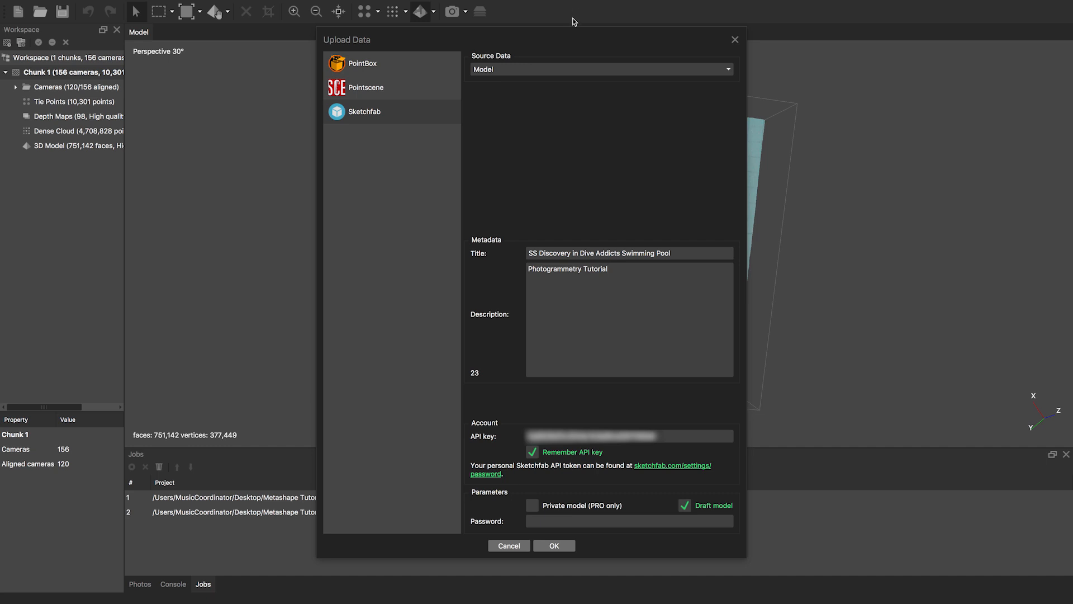
pyautogui.click(555, 546)
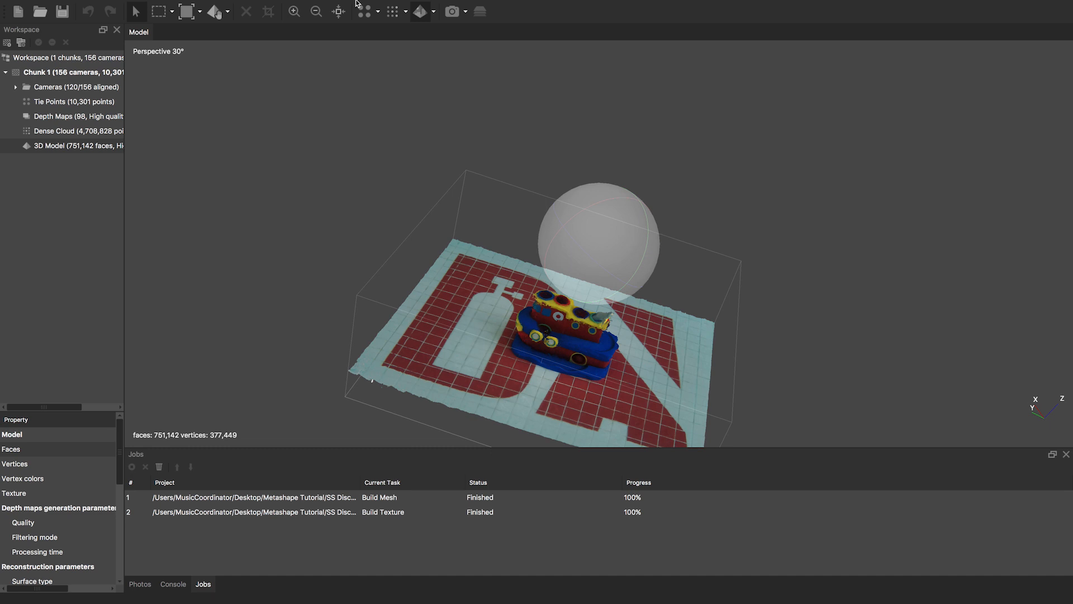
pyautogui.moveTo(357, 2)
pyautogui.click(164, 5)
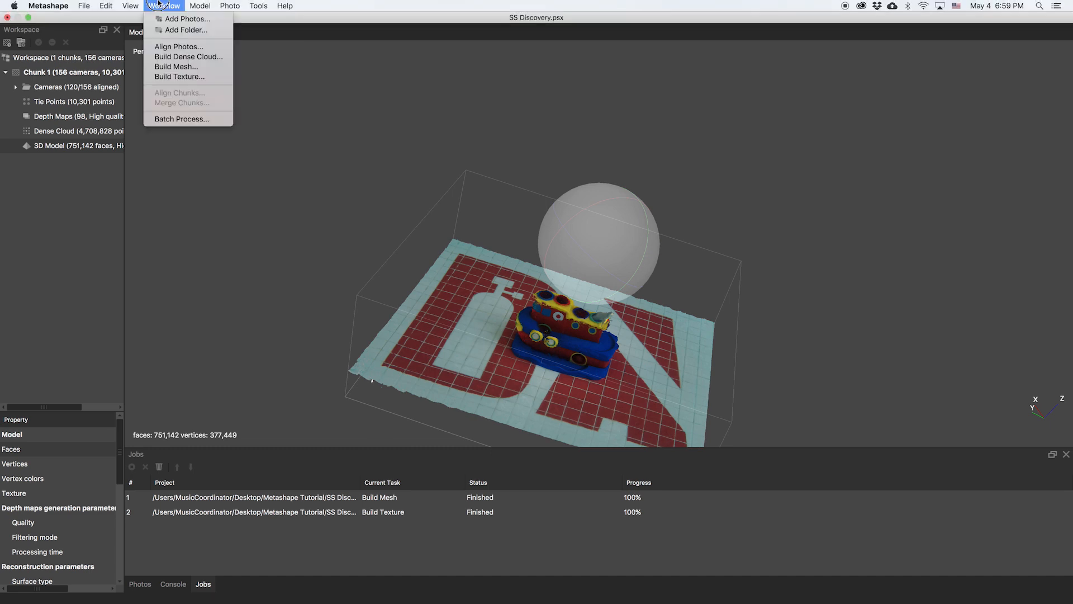
pyautogui.click(178, 67)
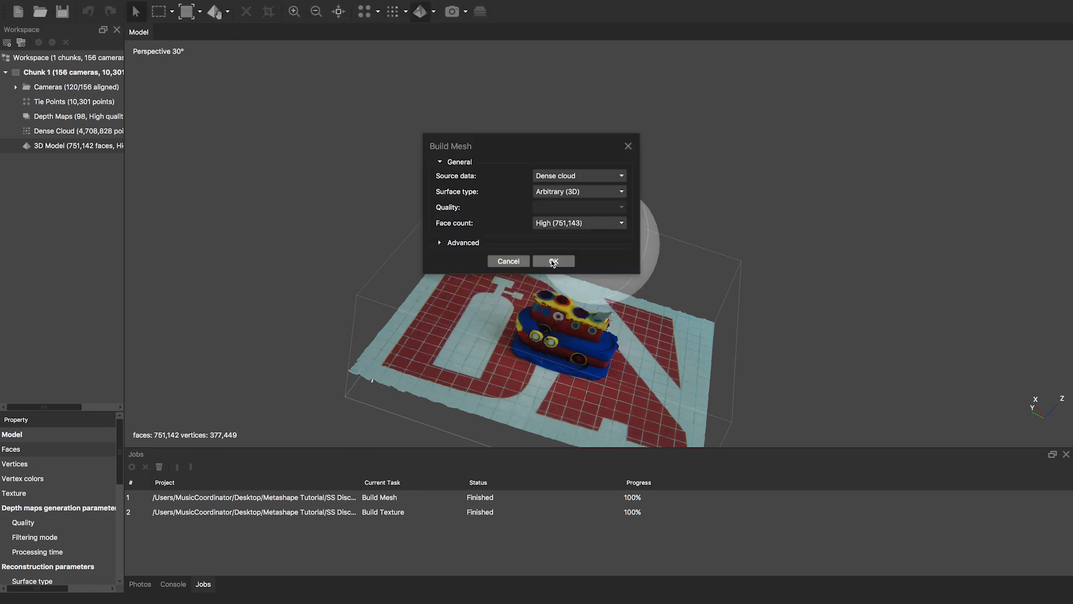
pyautogui.click(556, 224)
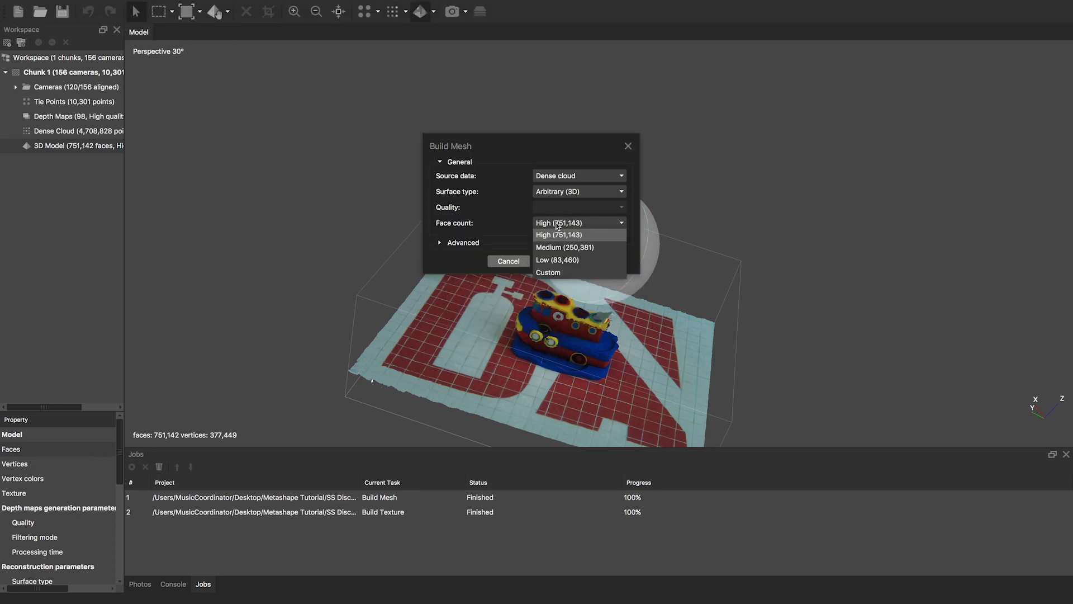
pyautogui.click(555, 272)
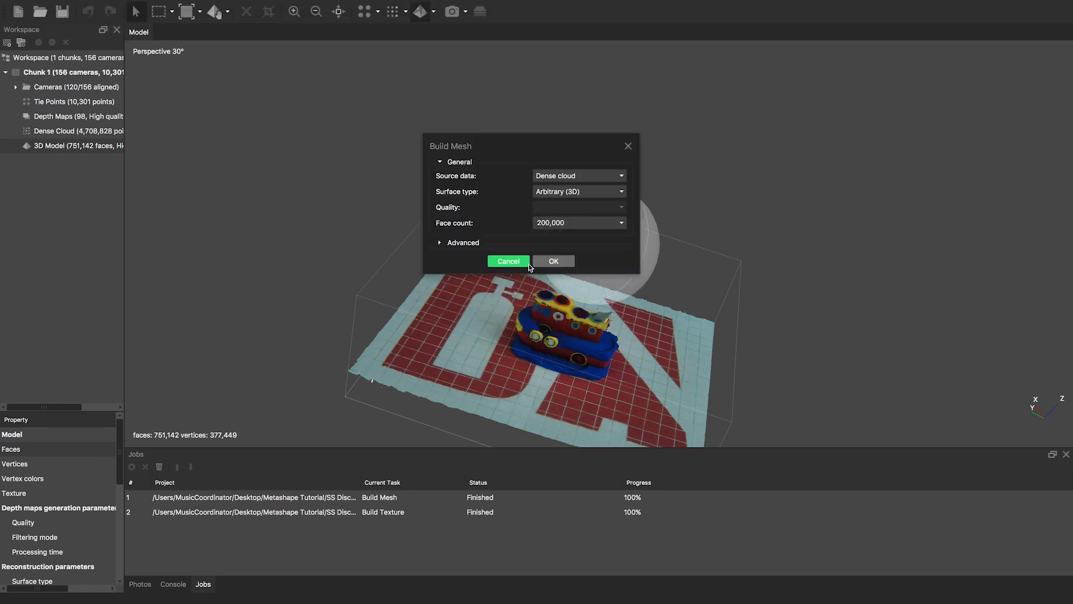
pyautogui.click(503, 259)
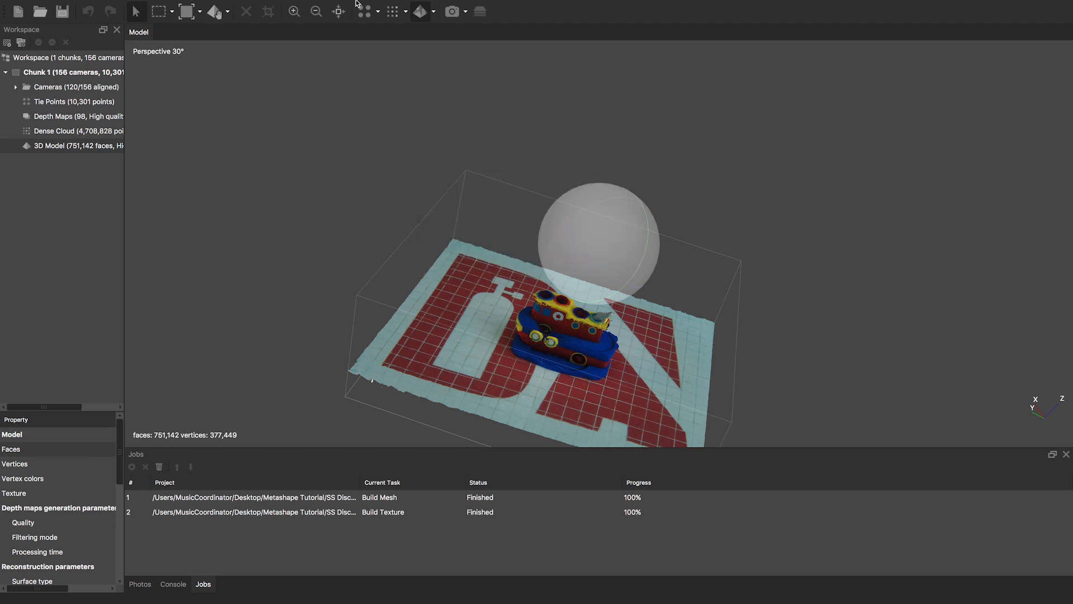
# - Decimate the mesh to 200,000 faces while keeping the original model
pyautogui.moveTo(358, 3)
pyautogui.click(256, 5)
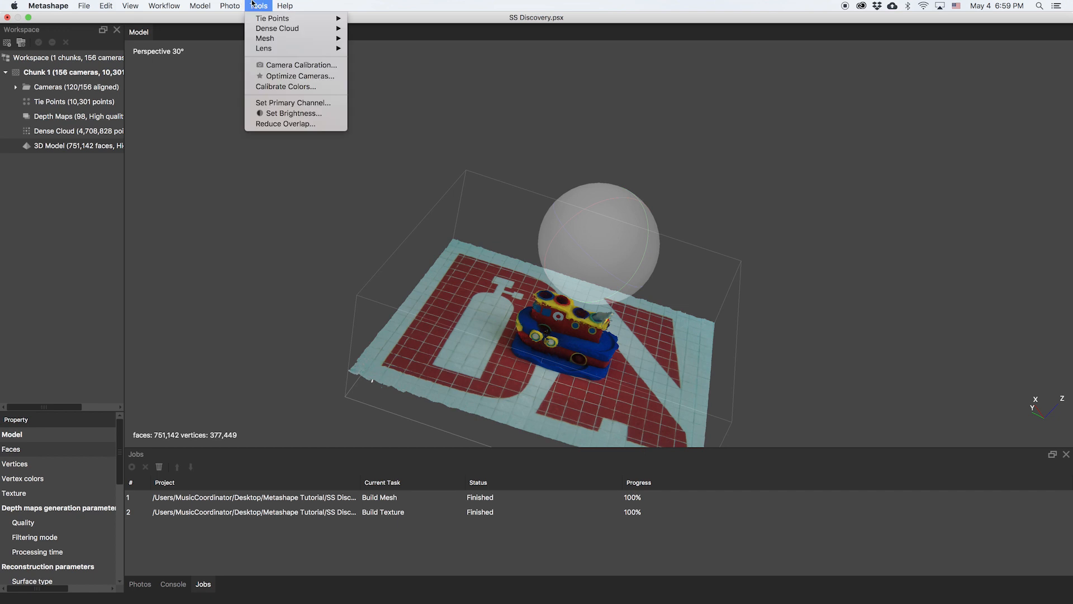
pyautogui.moveTo(274, 39)
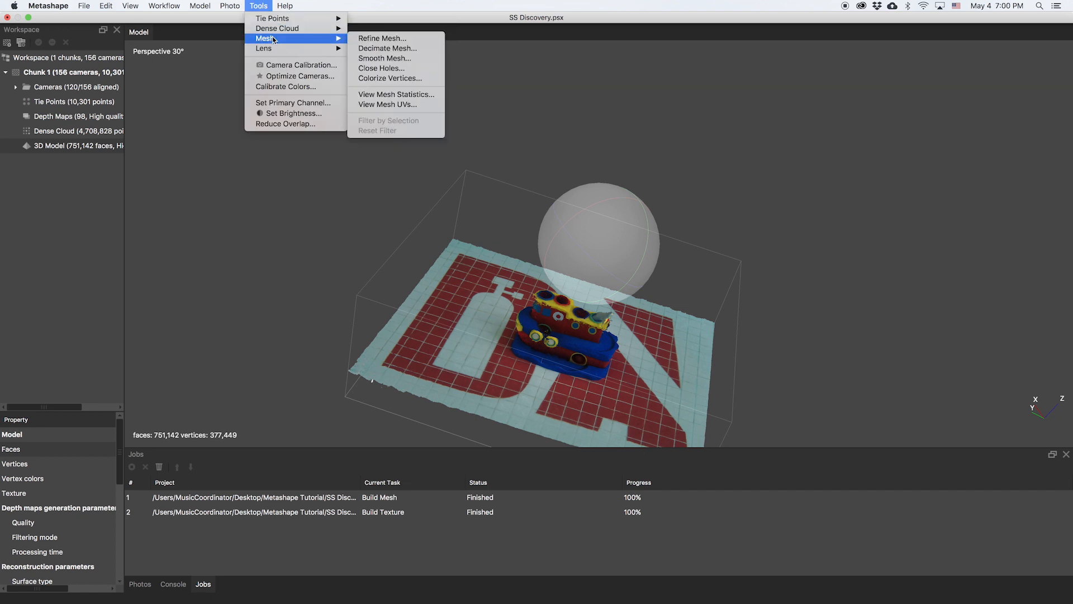
pyautogui.click(388, 48)
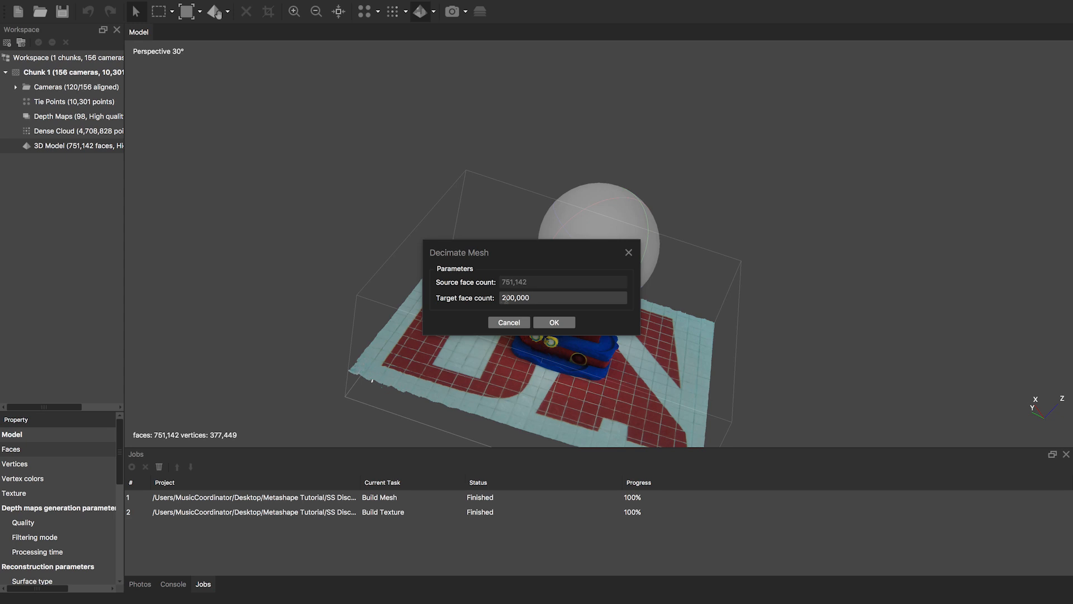
pyautogui.click(554, 323)
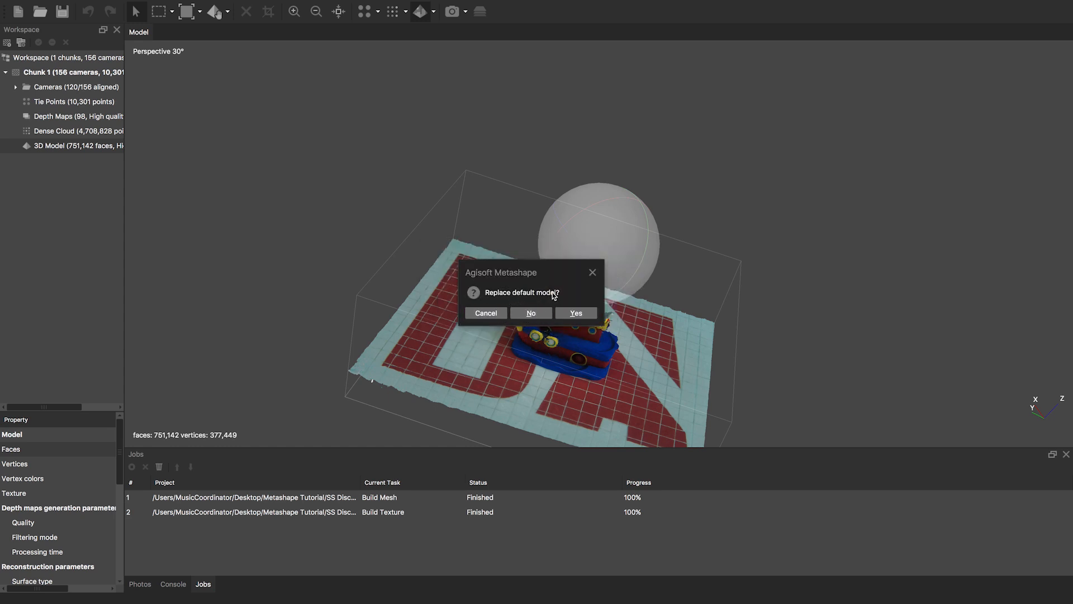
pyautogui.click(533, 314)
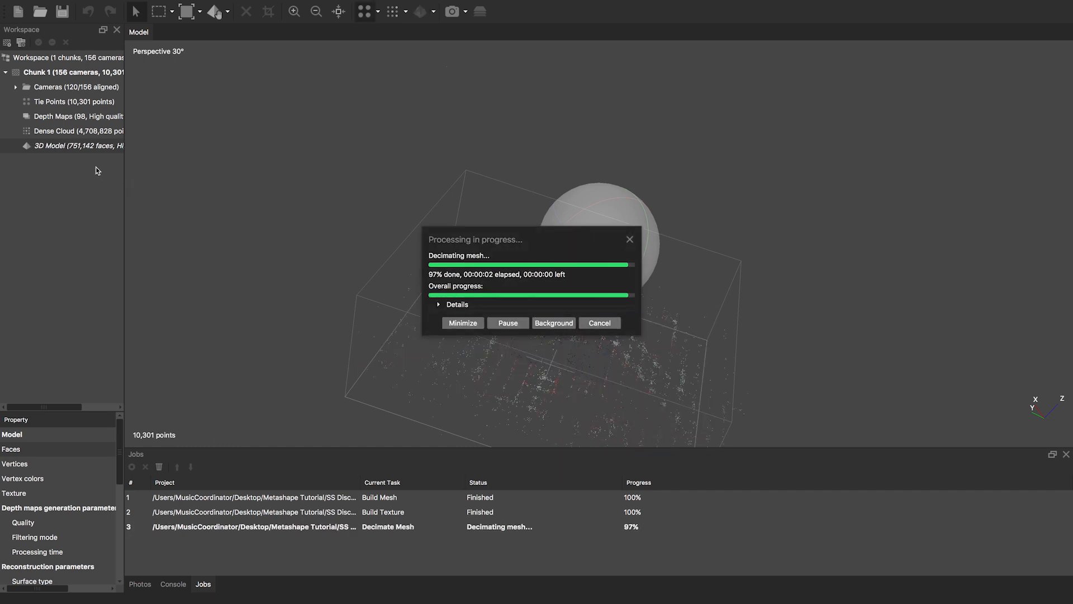
# - Switch between the 751,142-face and 200,000-face models to compare them, ending on the textured one
pyautogui.click(77, 162)
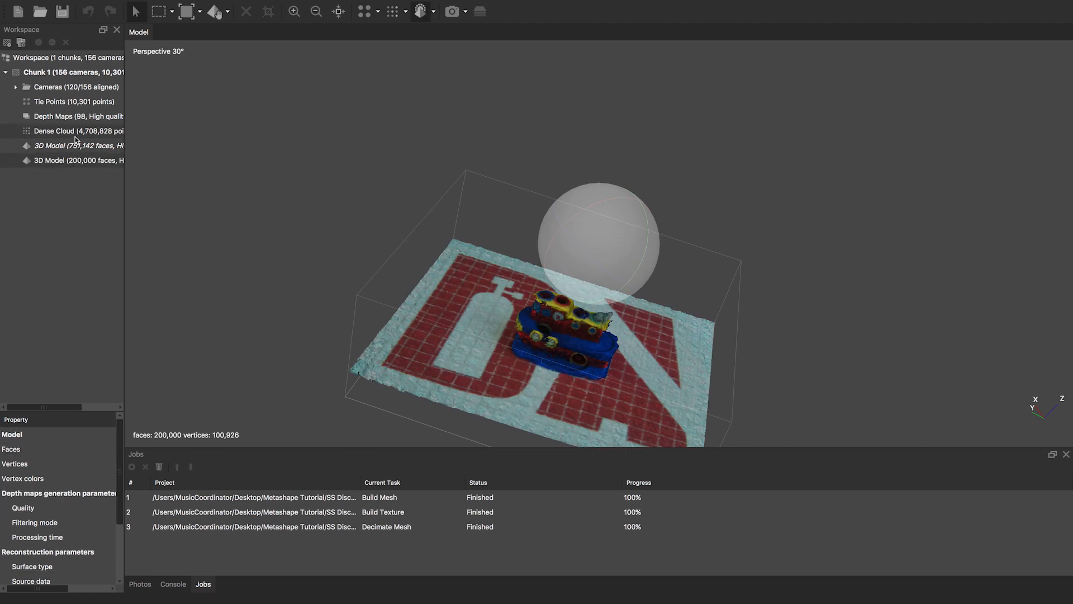
pyautogui.doubleClick(73, 146)
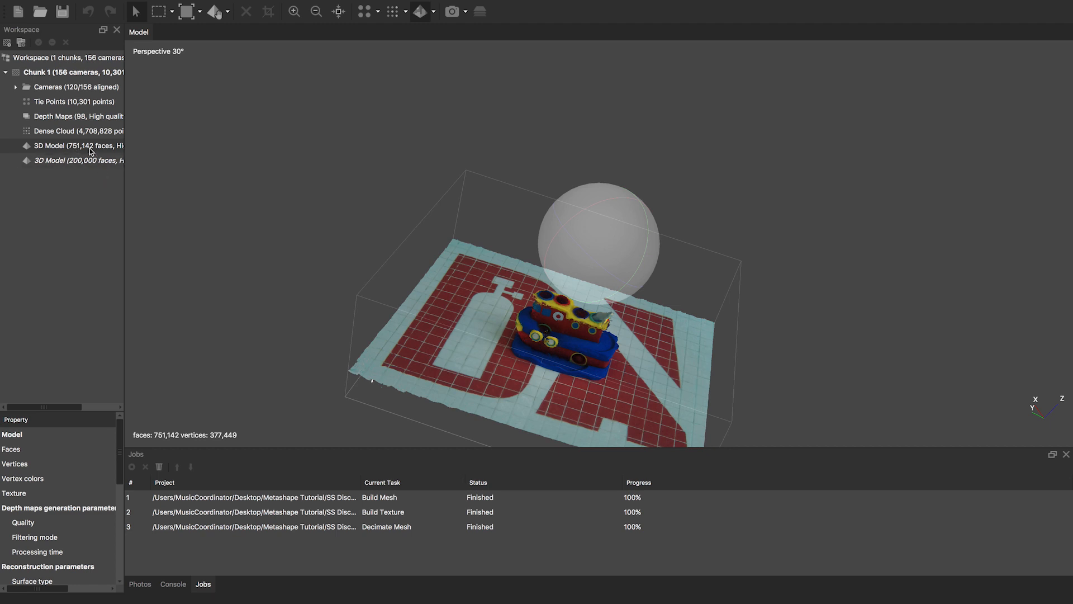
pyautogui.doubleClick(87, 162)
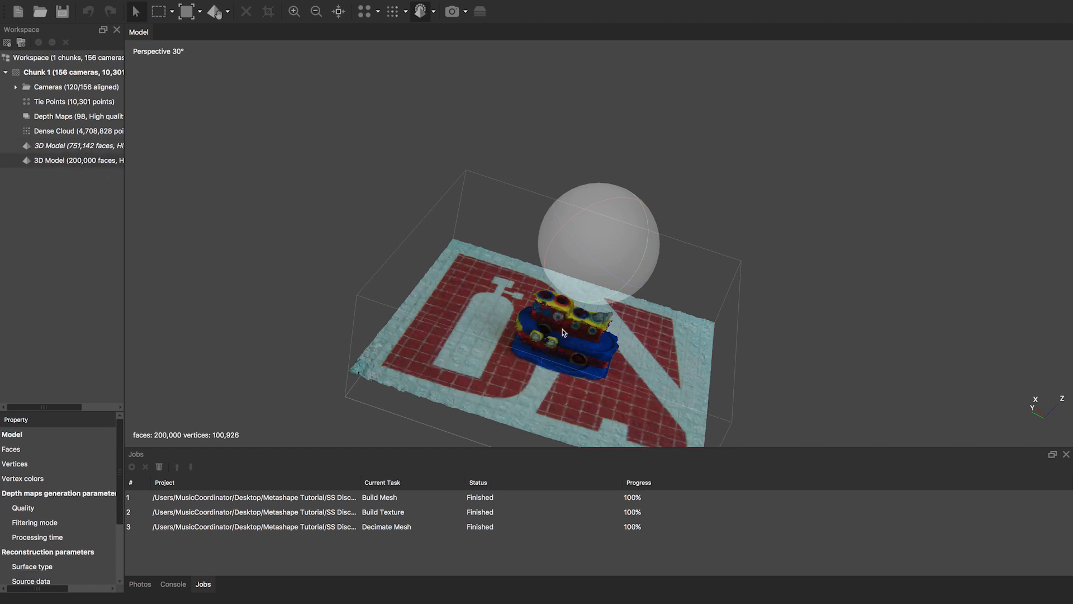
pyautogui.doubleClick(70, 147)
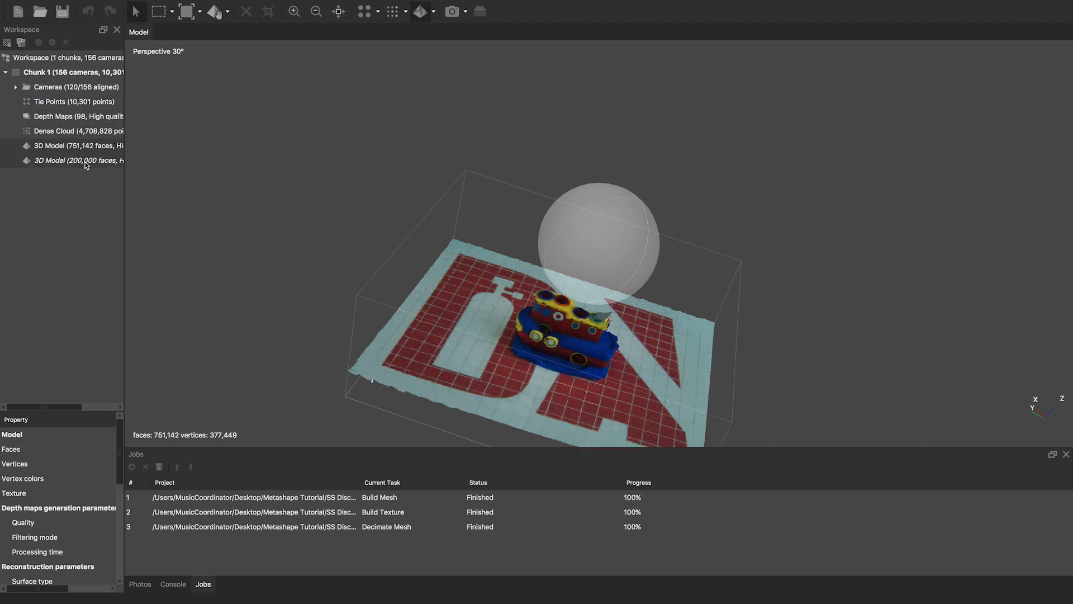
# - Remove the 200,000-face model, then open the uploaded 751,142-face model's Sketchfab page
pyautogui.click(87, 163)
pyautogui.rightClick(87, 163)
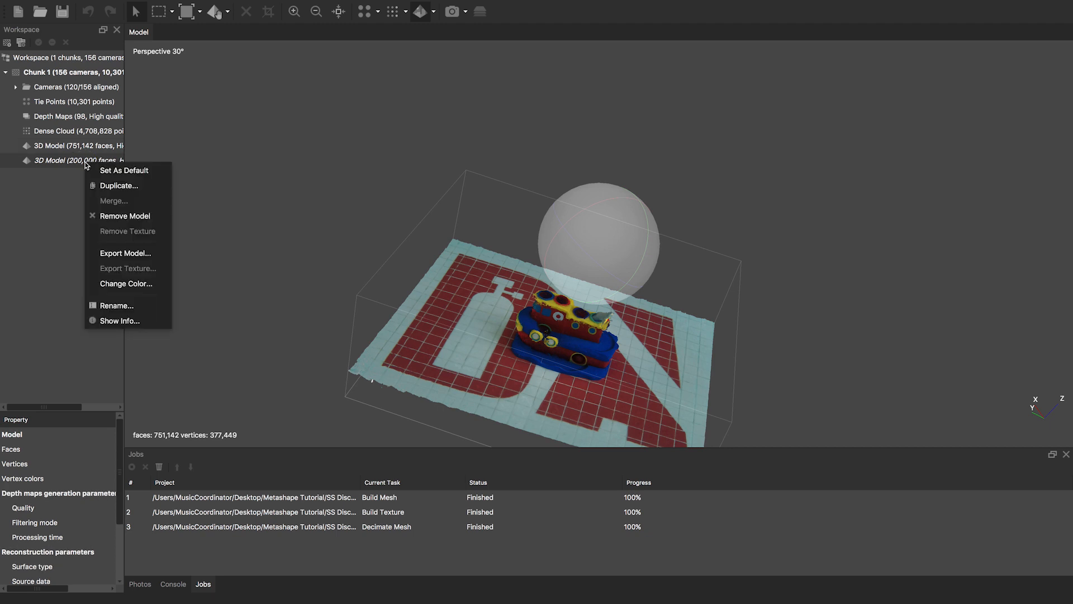
pyautogui.click(110, 215)
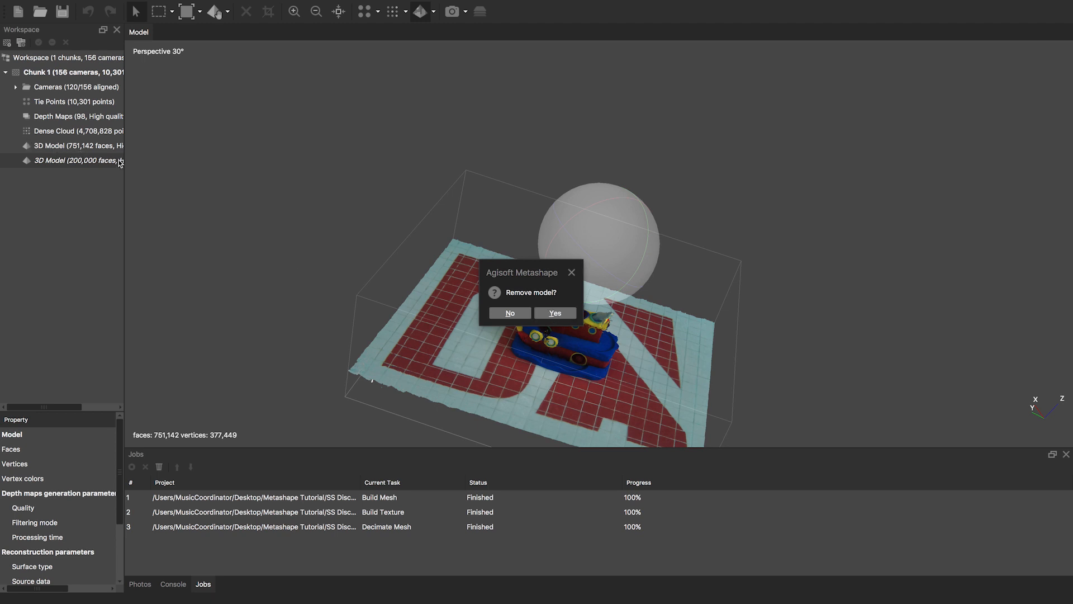
pyautogui.click(560, 313)
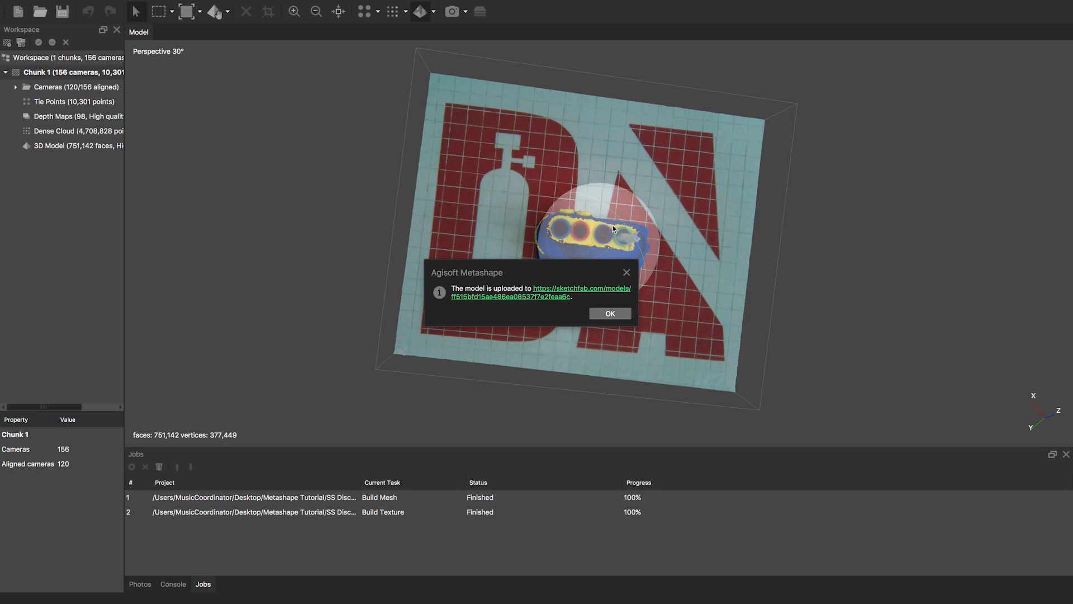
pyautogui.click(549, 292)
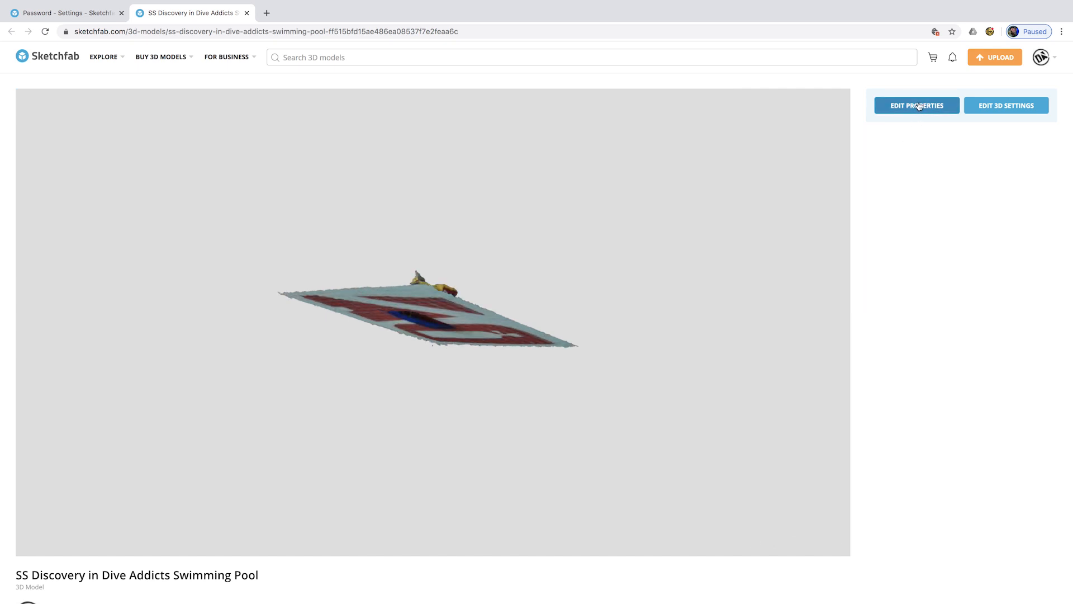
# - In the 3D settings editor, keep the field of view at 45° and enable advanced rotation
pyautogui.click(1015, 109)
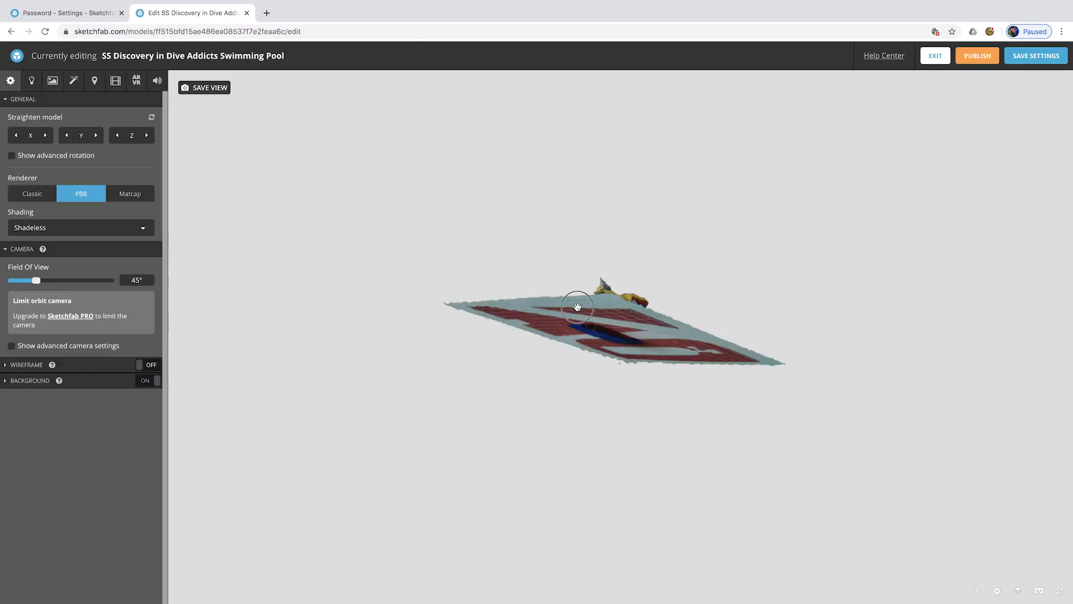
pyautogui.moveTo(577, 307); pyautogui.dragTo(558, 383)
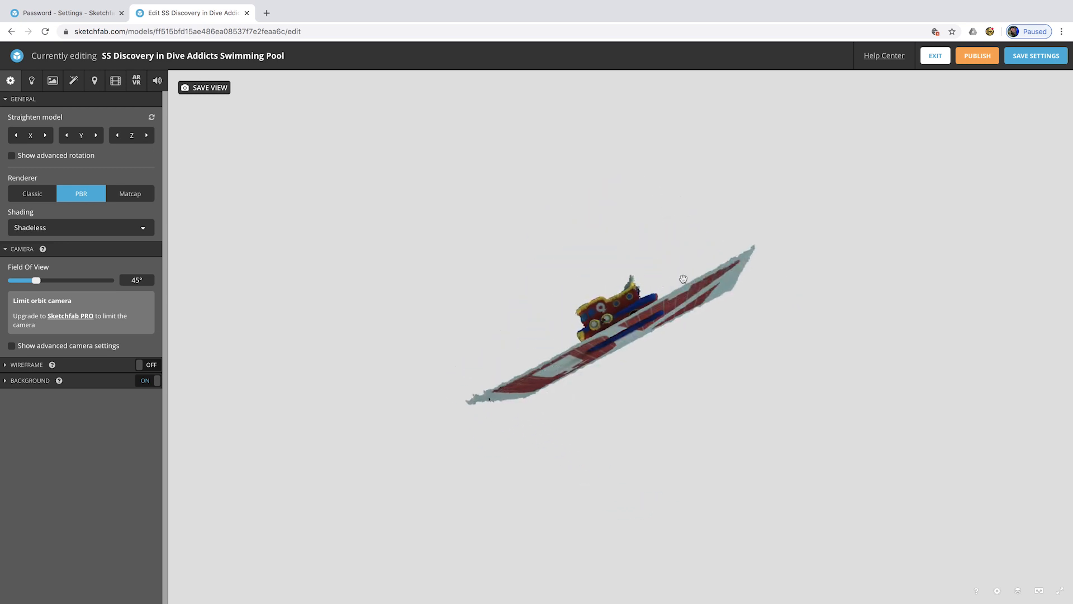
pyautogui.moveTo(683, 280); pyautogui.dragTo(694, 298)
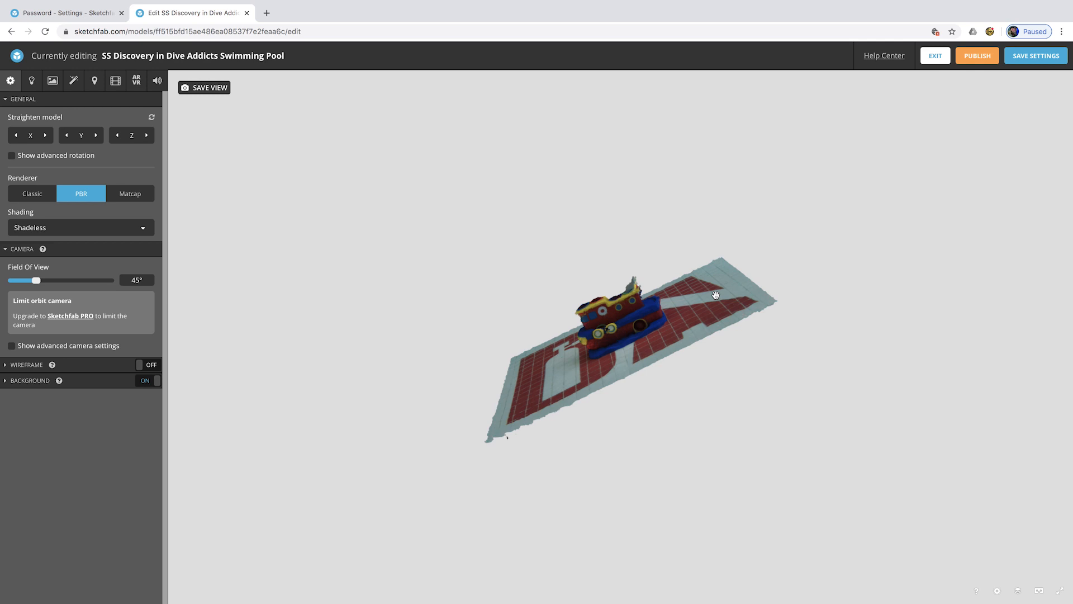
pyautogui.moveTo(716, 295); pyautogui.dragTo(721, 327)
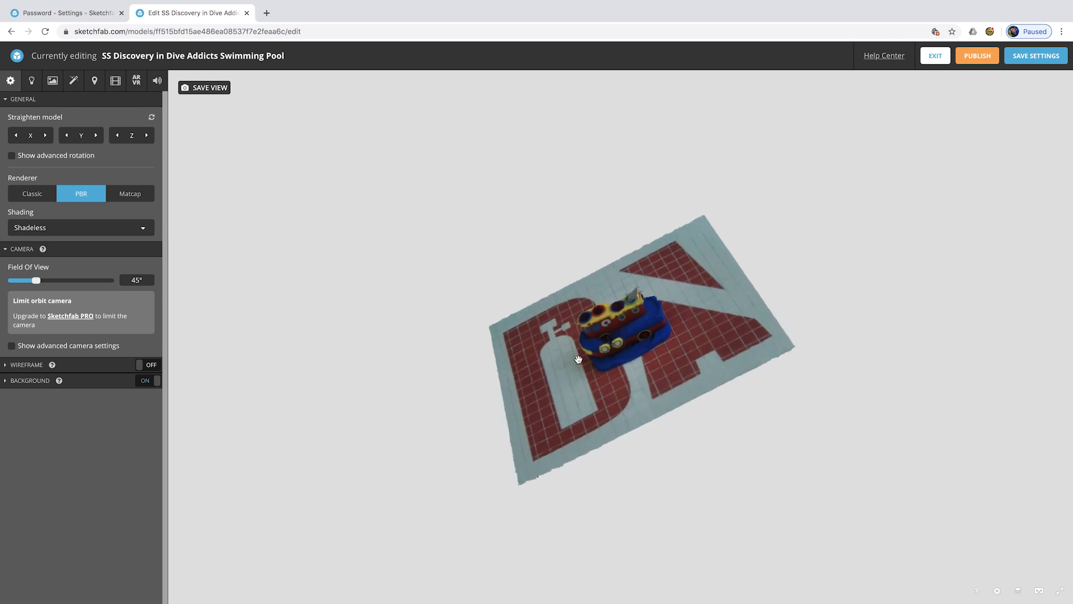
pyautogui.moveTo(578, 359); pyautogui.dragTo(578, 344)
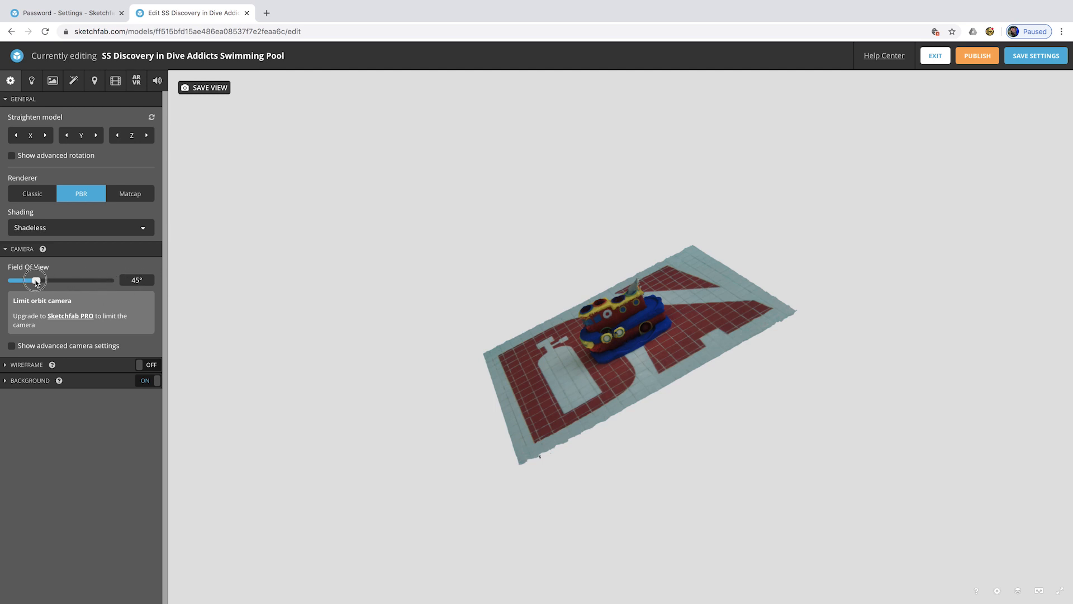
pyautogui.moveTo(36, 281)
pyautogui.mouseDown()
pyautogui.moveTo(17, 283)
pyautogui.moveTo(113, 278)
pyautogui.moveTo(35, 280)
pyautogui.mouseUp()
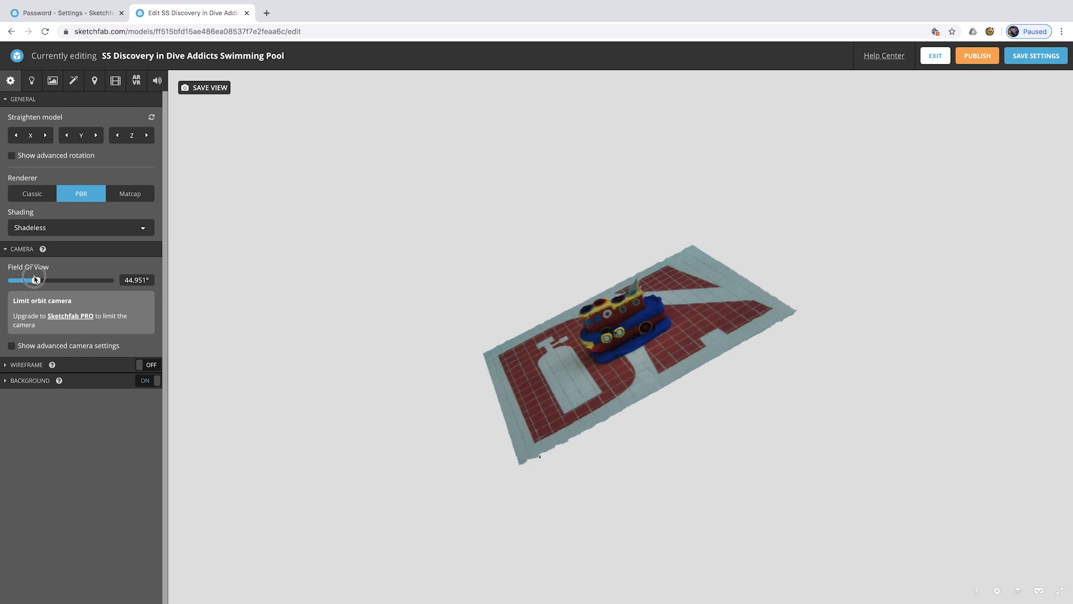
pyautogui.click(149, 278)
pyautogui.press('BackSpace')
pyautogui.press('BackSpace')
pyautogui.press('BackSpace')
pyautogui.press('BackSpace')
pyautogui.press('BackSpace')
pyautogui.press('BackSpace')
pyautogui.write('5°')
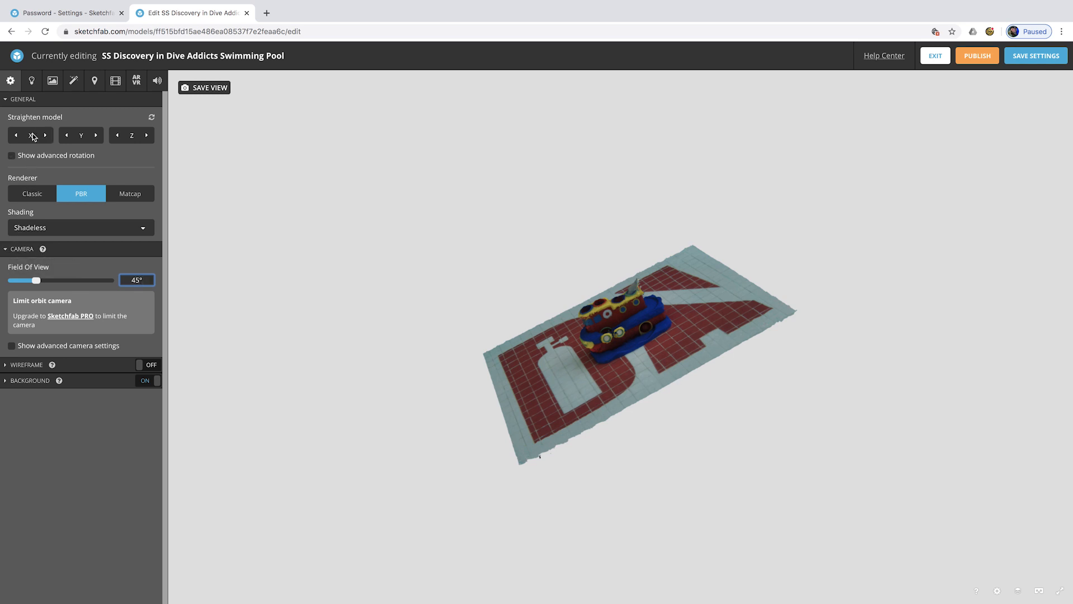
pyautogui.click(12, 155)
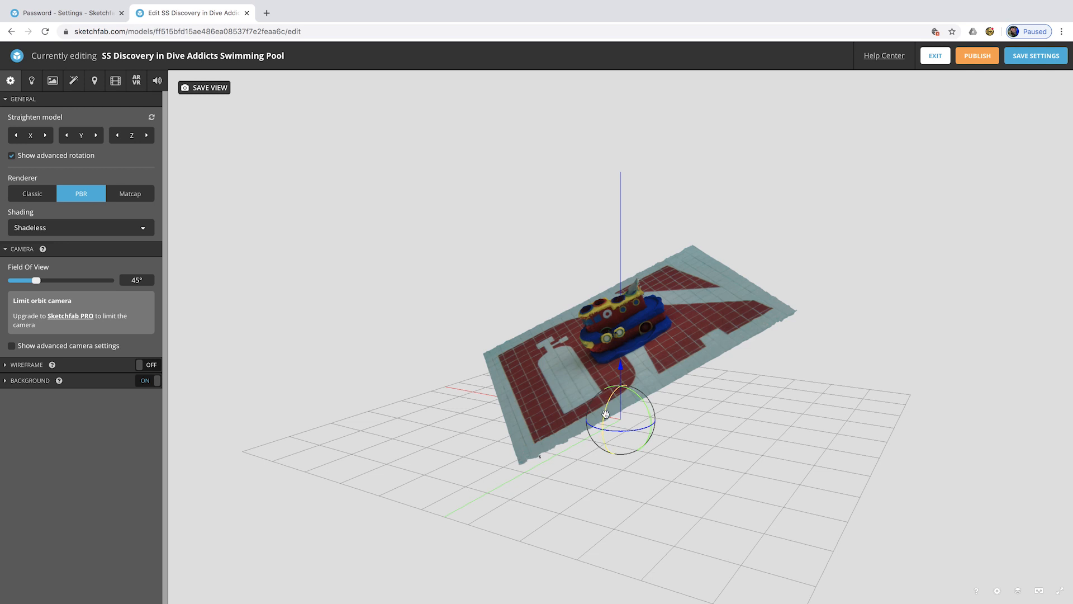
# - Drag the rotation gizmo to stand the boat upright on its mat
pyautogui.moveTo(606, 414); pyautogui.dragTo(633, 375)
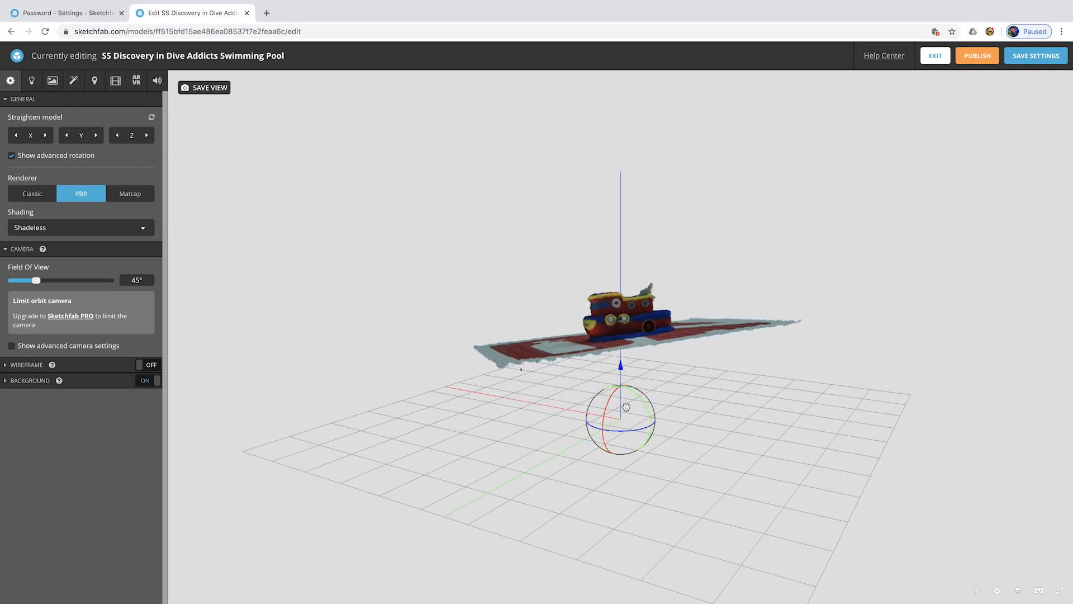
pyautogui.moveTo(620, 367); pyautogui.dragTo(617, 307)
pyautogui.moveTo(617, 304)
pyautogui.mouseDown()
pyautogui.moveTo(615, 262)
pyautogui.moveTo(613, 288)
pyautogui.mouseUp()
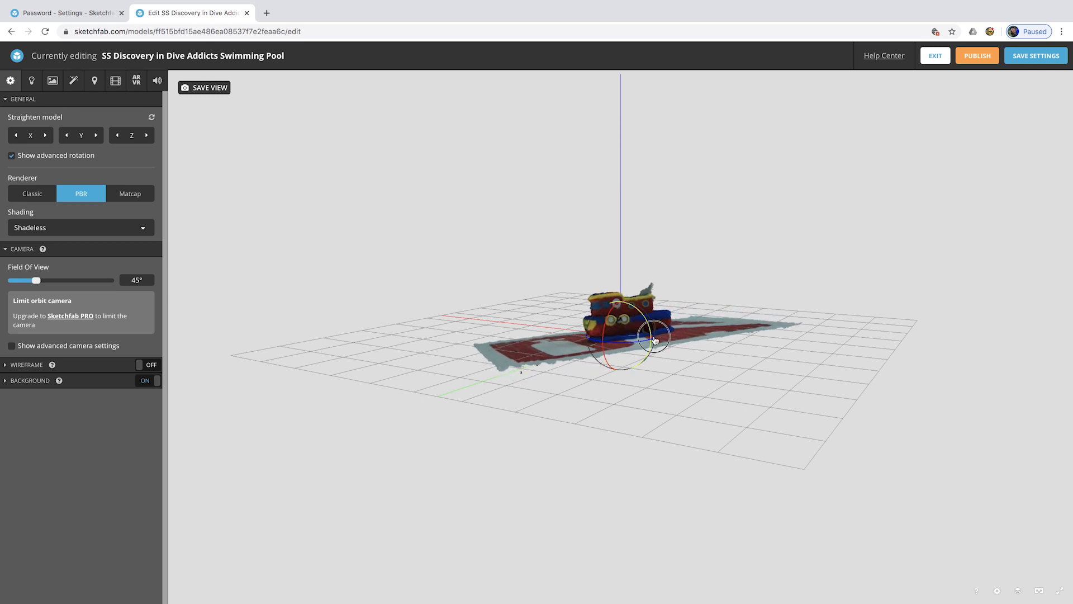
pyautogui.moveTo(652, 344); pyautogui.dragTo(652, 347)
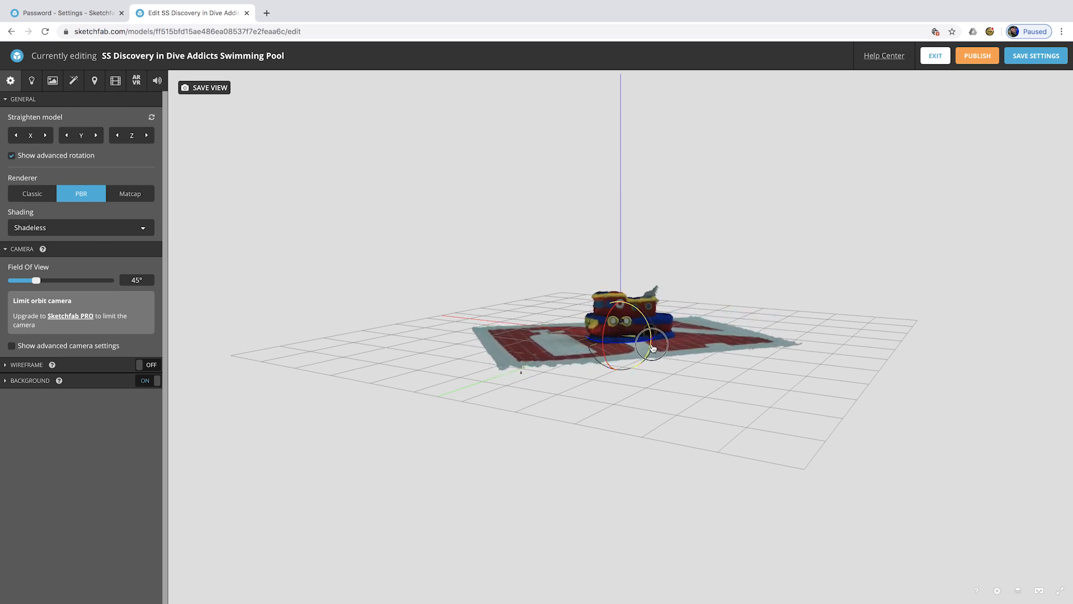
pyautogui.moveTo(621, 284); pyautogui.dragTo(620, 293)
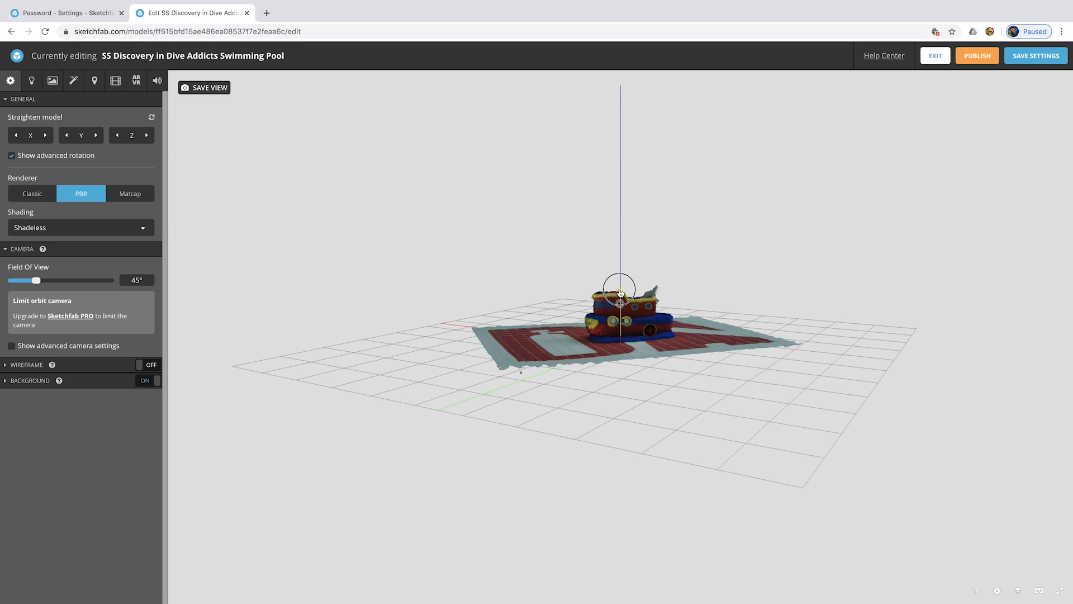
pyautogui.scroll(5, 620, 297)
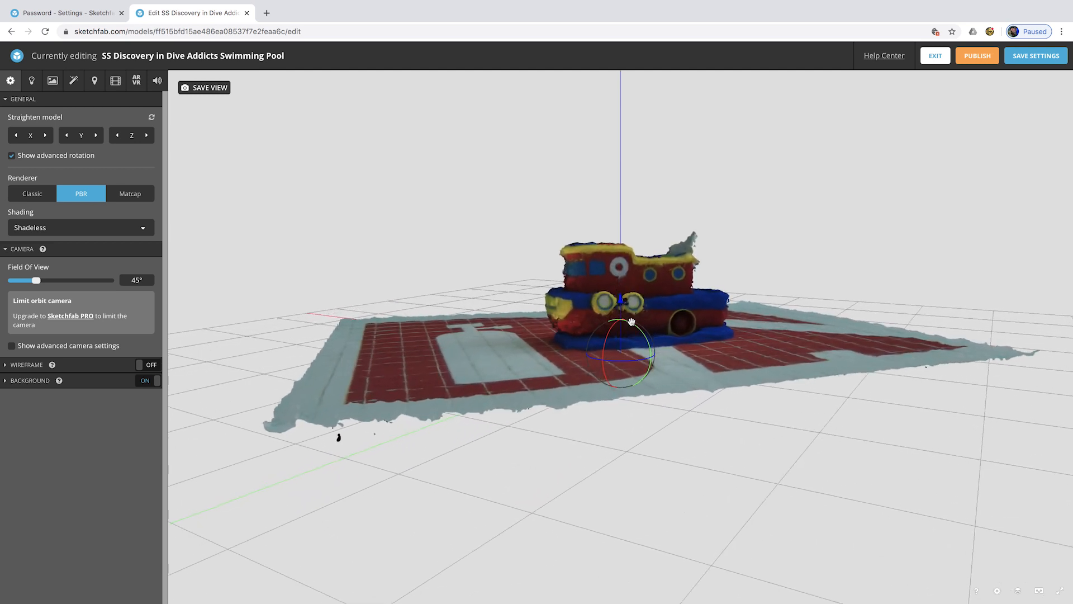
# - Toggle the gizmo off and on to check, nudging the model until the mat sits level
pyautogui.click(11, 155)
pyautogui.moveTo(481, 291); pyautogui.dragTo(501, 307)
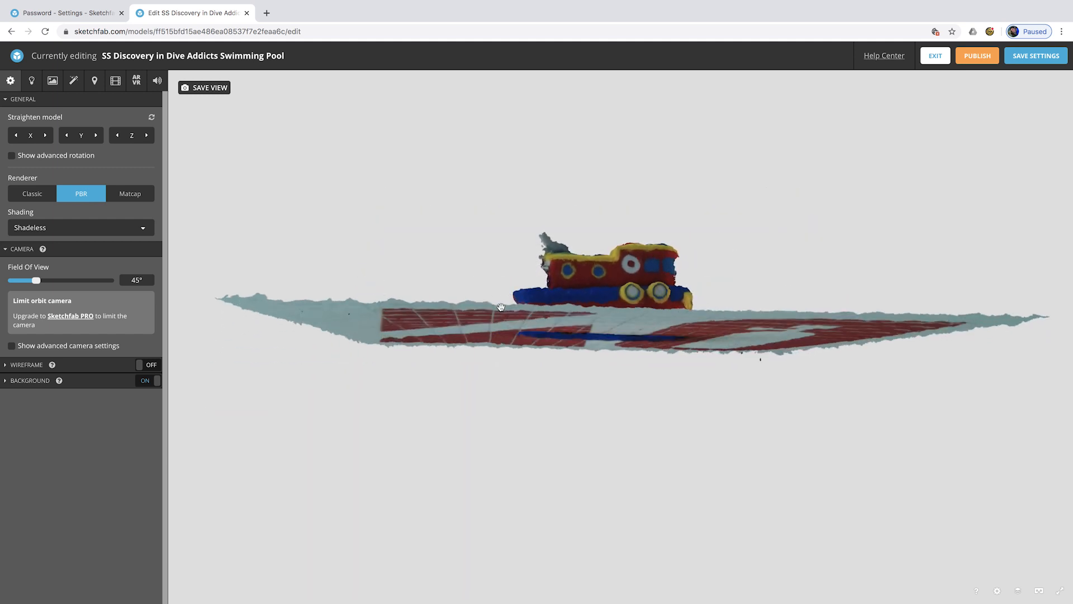
pyautogui.click(12, 155)
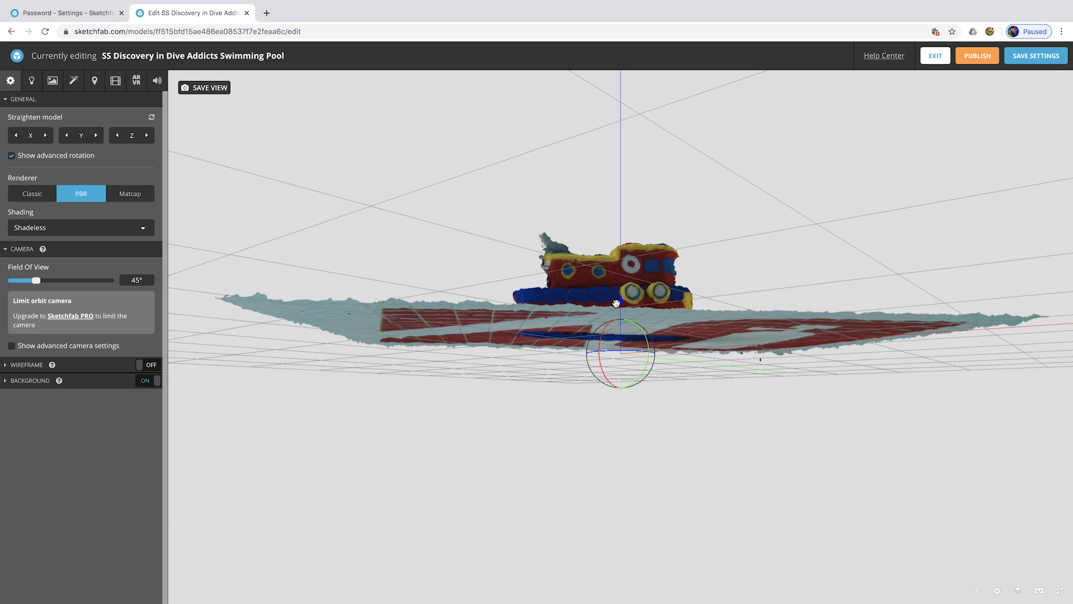
pyautogui.moveTo(620, 299); pyautogui.dragTo(620, 307)
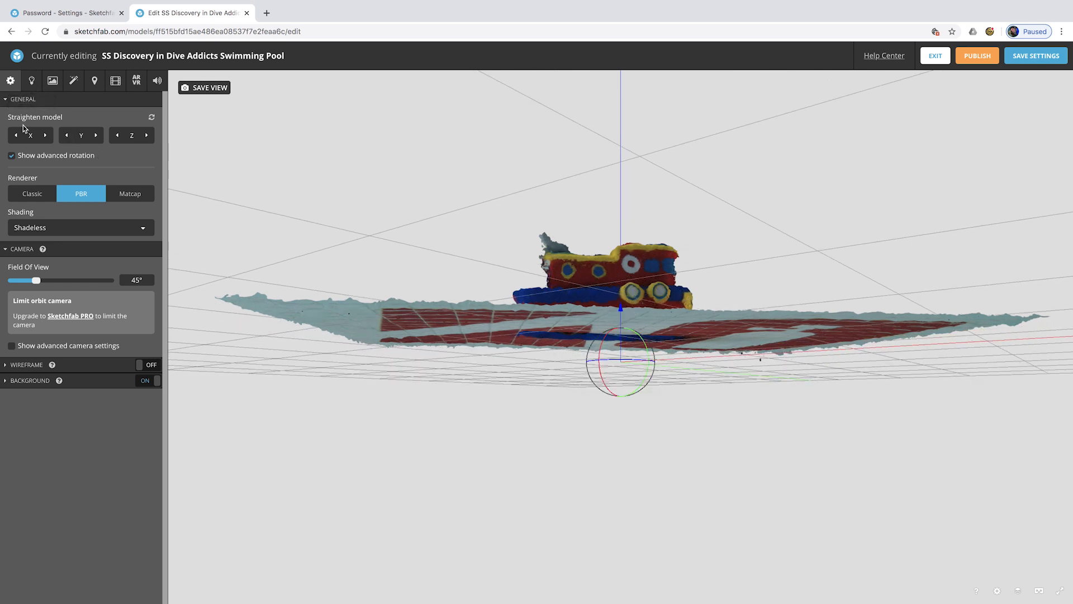
pyautogui.click(12, 157)
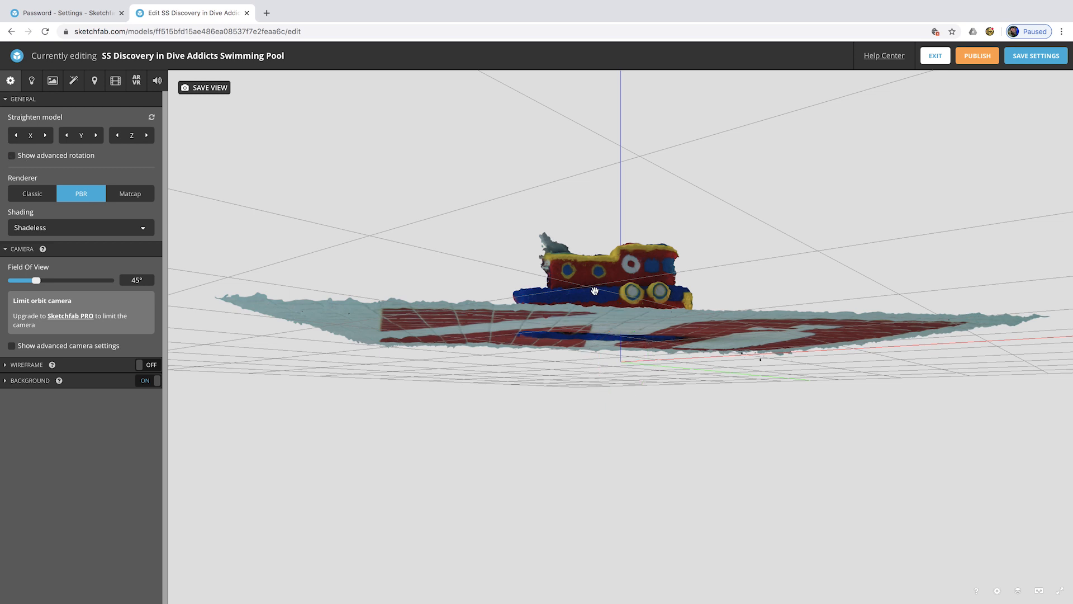
pyautogui.moveTo(654, 248); pyautogui.dragTo(431, 239)
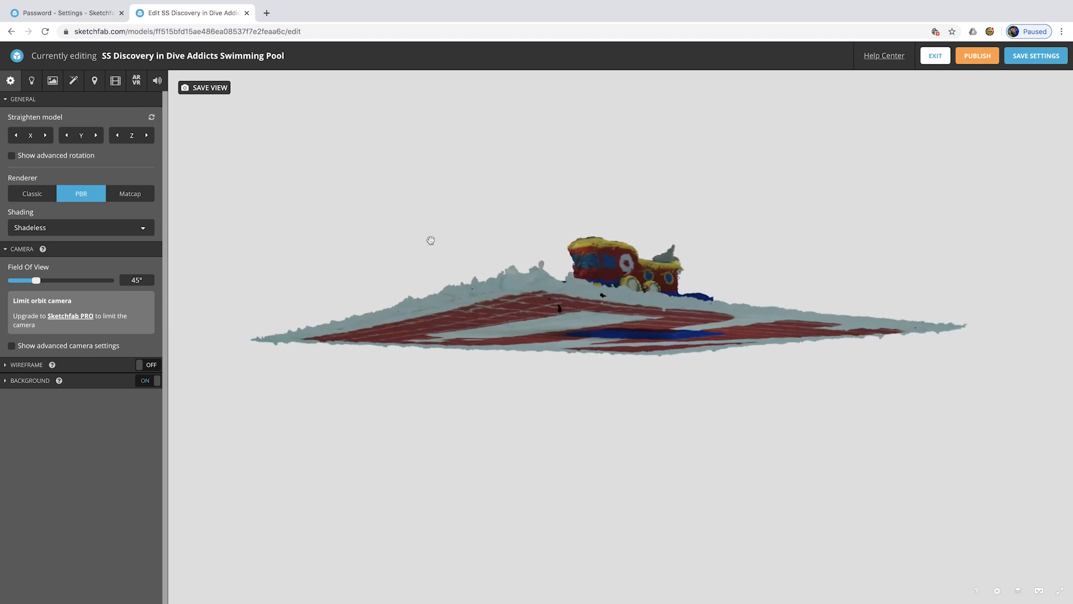
pyautogui.click(11, 157)
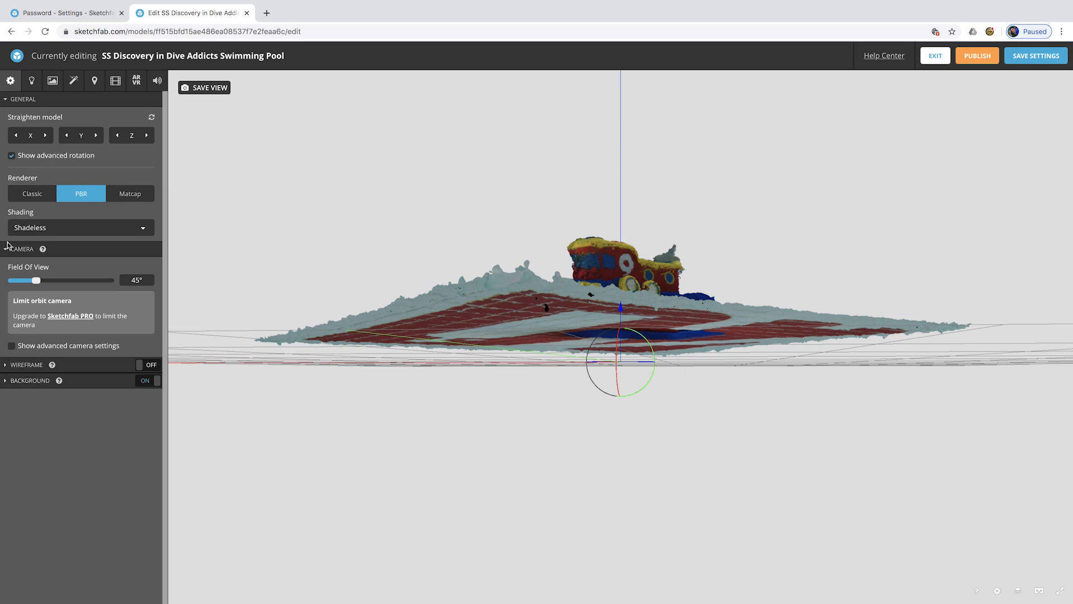
# - Compare Classic, PBR and Matcap rendering, settling on PBR
pyautogui.click(34, 197)
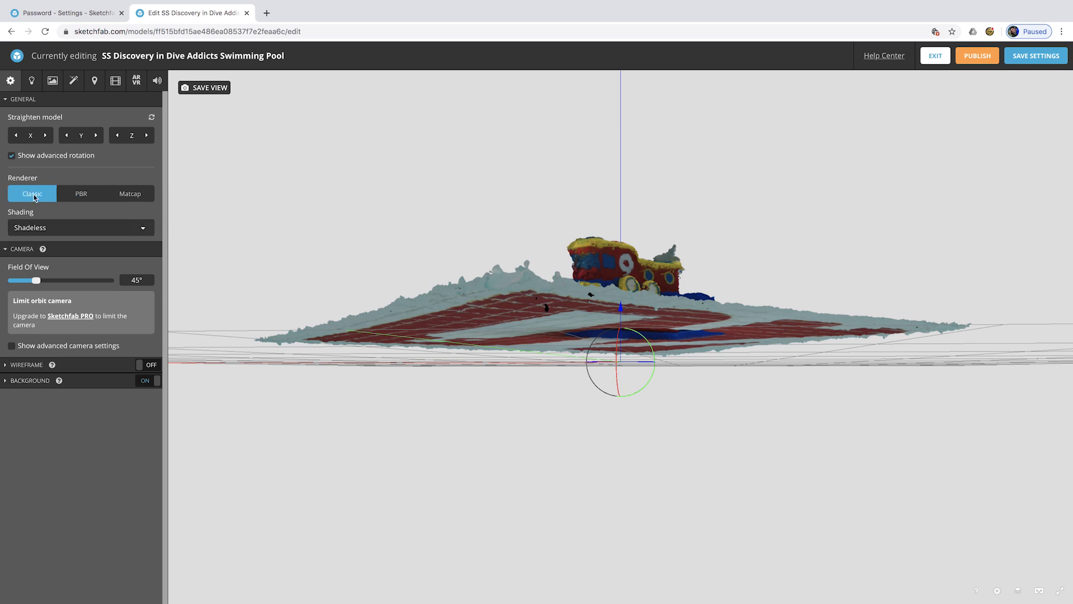
pyautogui.click(82, 195)
pyautogui.click(129, 195)
pyautogui.click(73, 194)
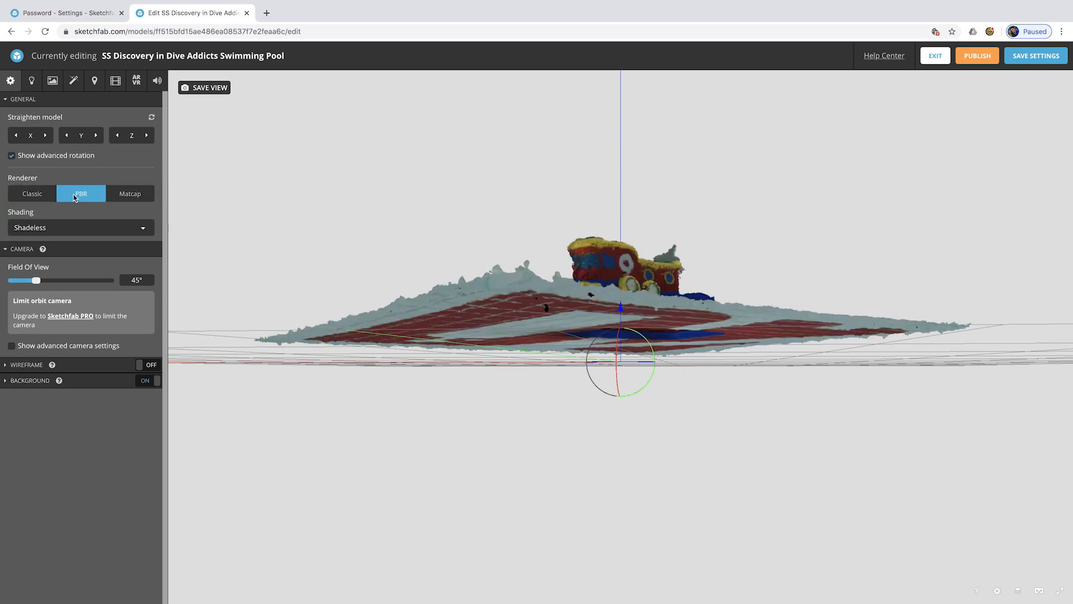
pyautogui.click(35, 193)
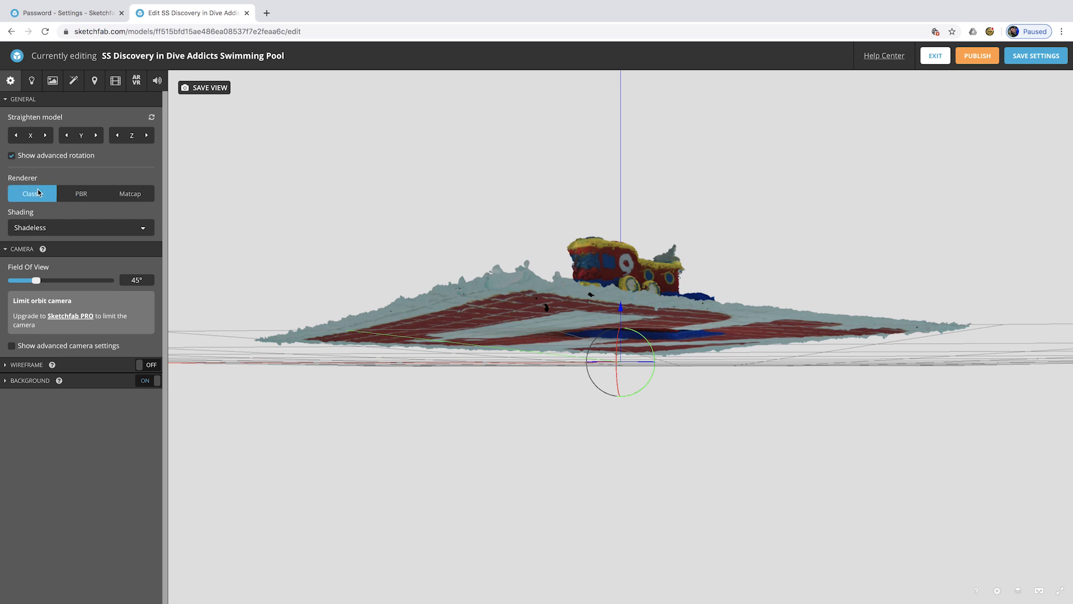
pyautogui.click(78, 195)
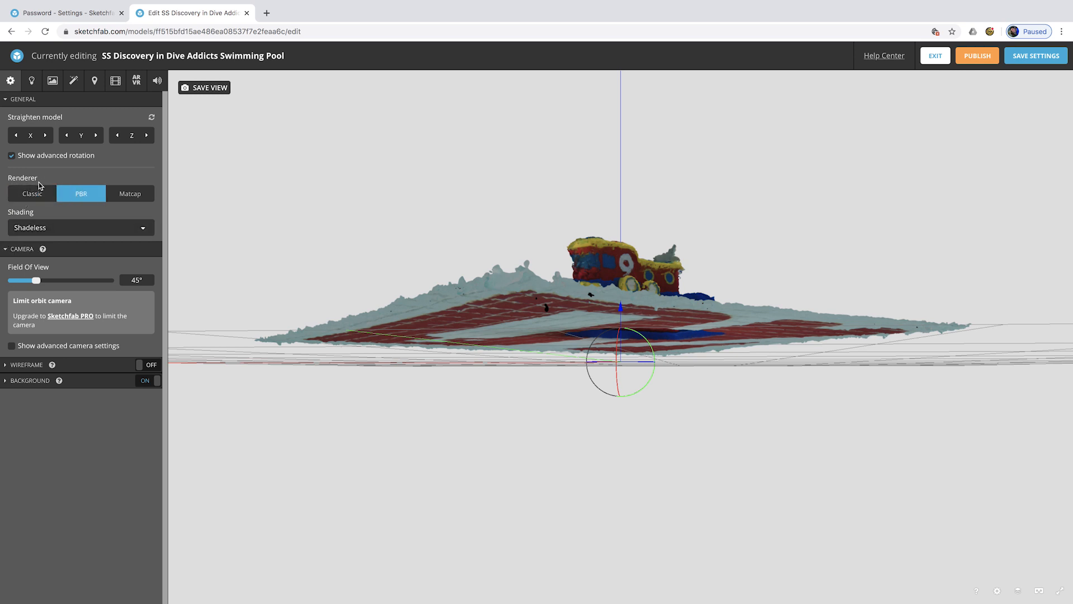
# - Expand the wireframe and background settings and hide the rotation gizmo
pyautogui.click(6, 366)
pyautogui.click(5, 410)
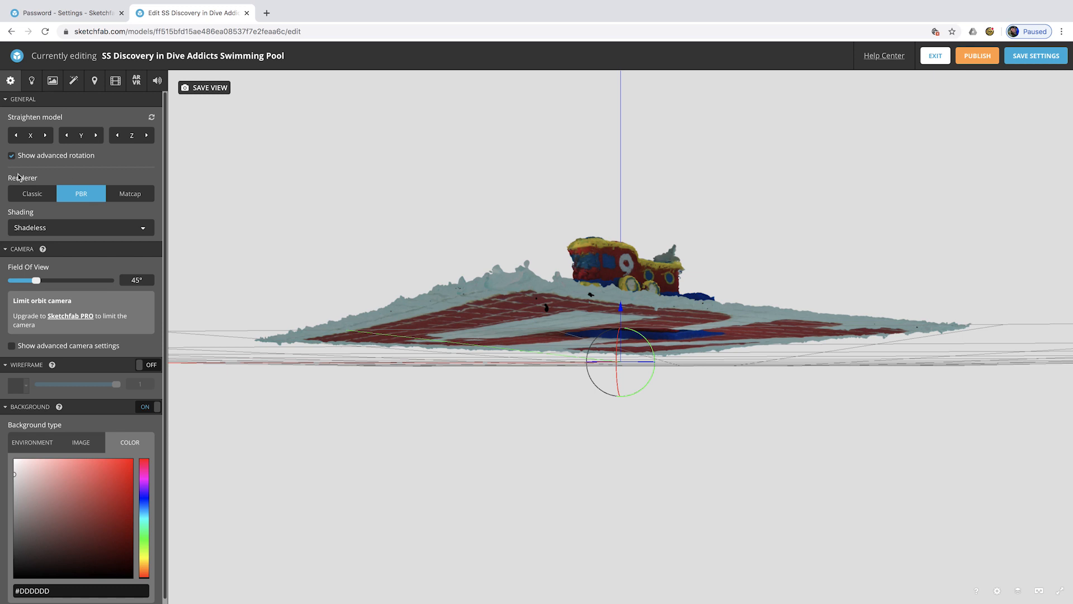
pyautogui.click(10, 156)
pyautogui.moveTo(671, 237); pyautogui.dragTo(615, 262)
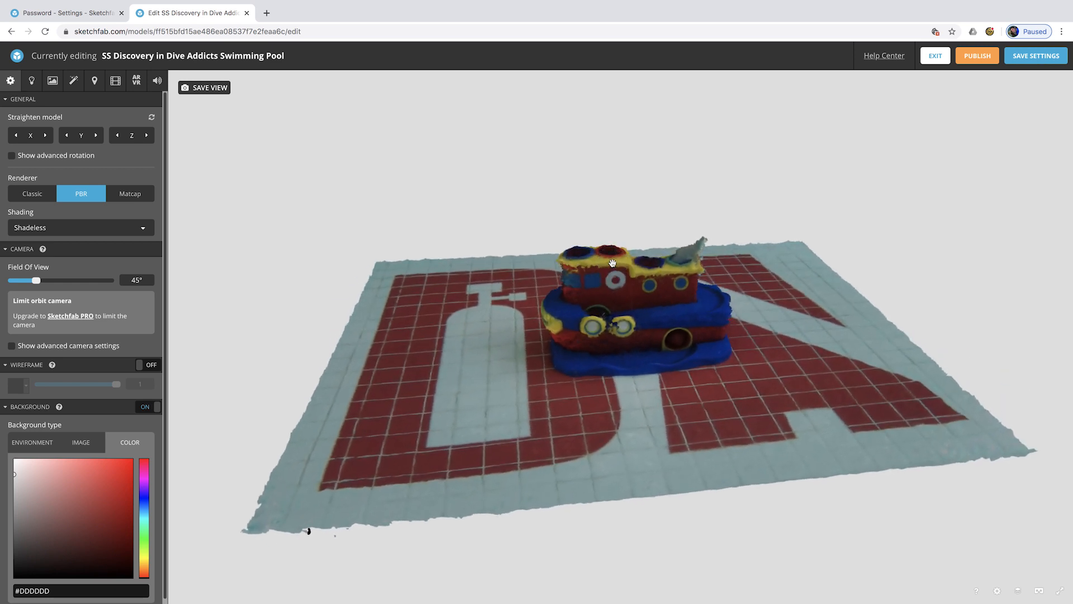
# - Try a deep red background, dirty_light and clean_light images, and the environment, ending on a background image
pyautogui.click(117, 472)
pyautogui.moveTo(115, 500); pyautogui.dragTo(106, 553)
pyautogui.click(85, 447)
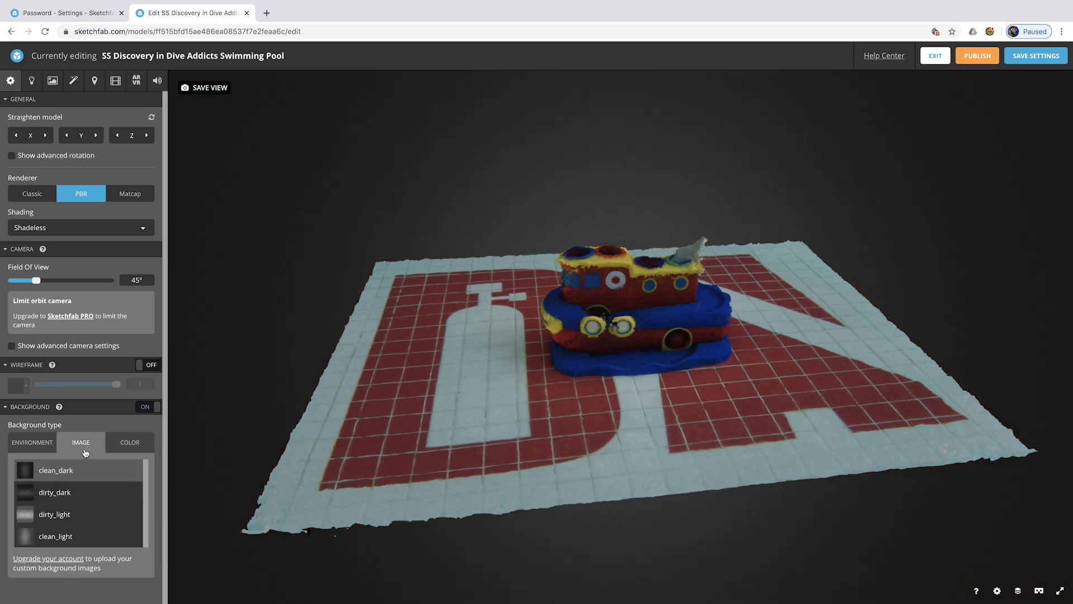
pyautogui.click(61, 513)
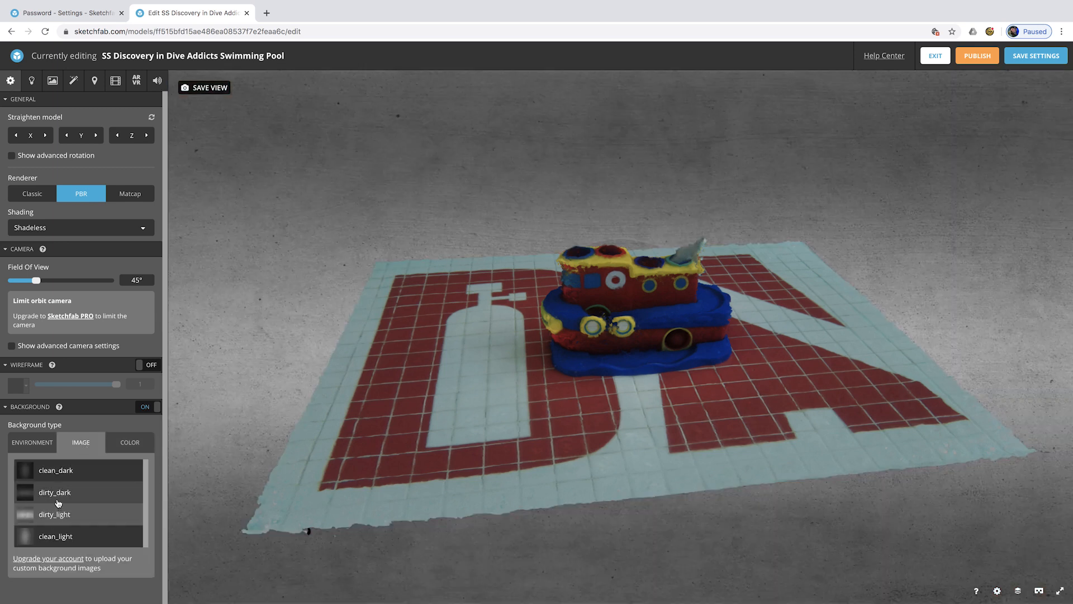
pyautogui.click(56, 535)
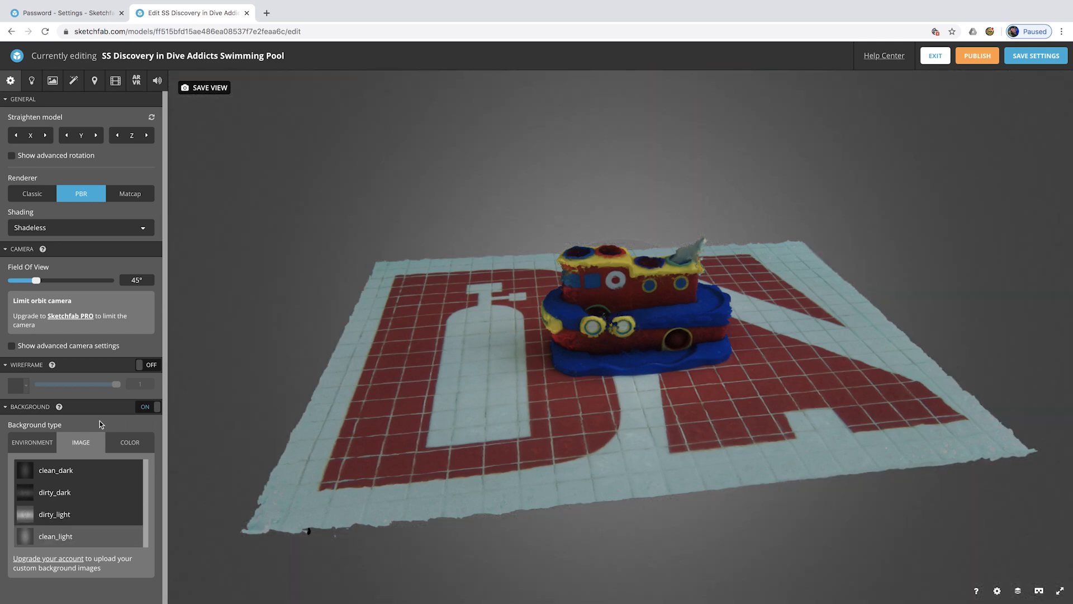
pyautogui.click(34, 443)
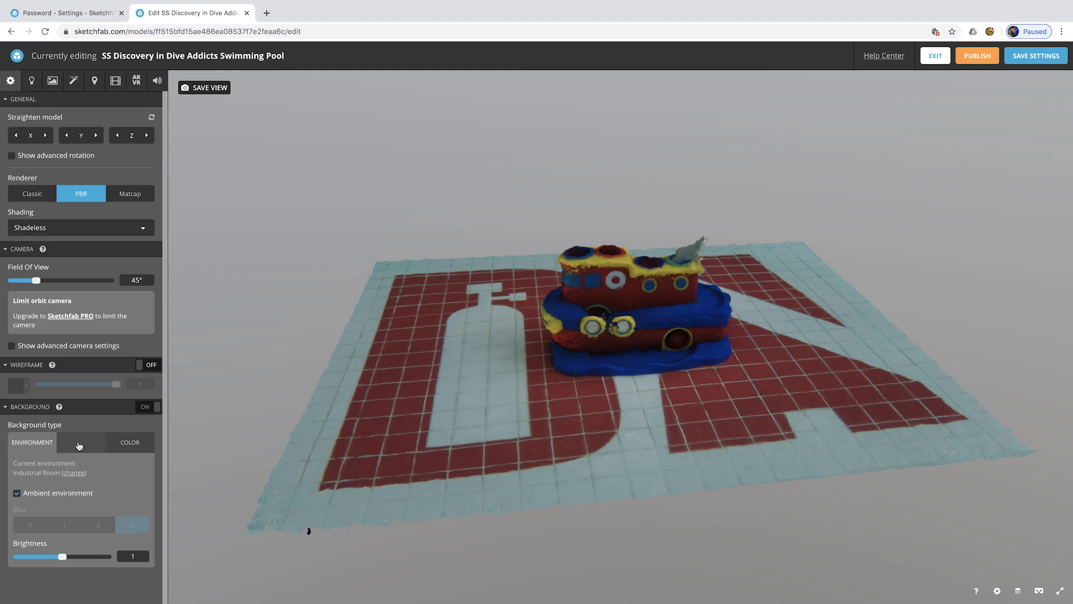
pyautogui.click(79, 446)
pyautogui.click(32, 83)
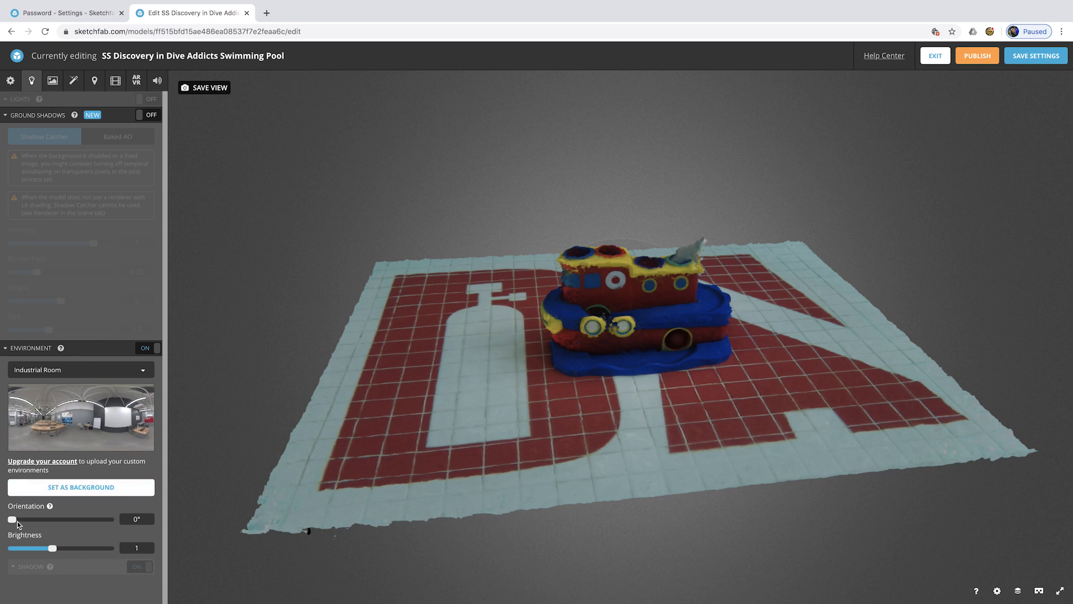
# - Preview Road in Dordogne, then choose the Studio lighting environment
pyautogui.click(57, 371)
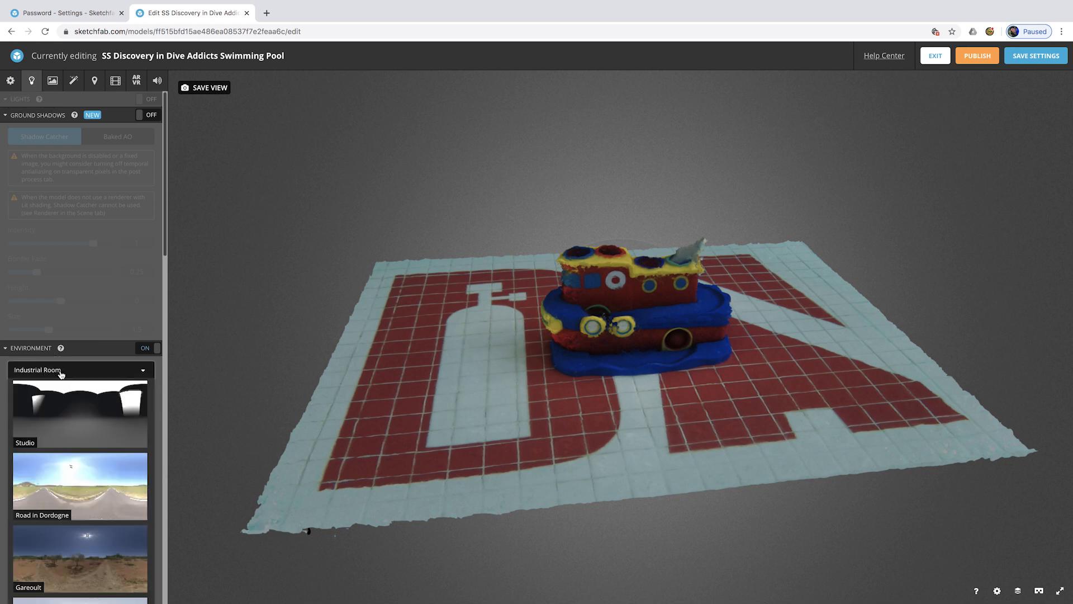
pyautogui.click(76, 490)
pyautogui.click(90, 371)
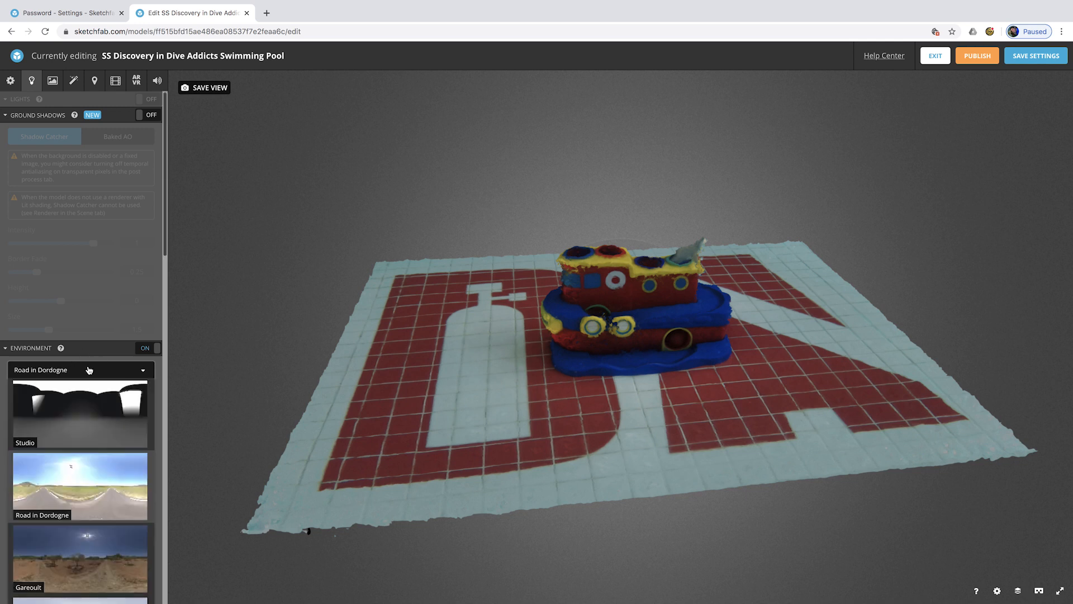
pyautogui.click(71, 419)
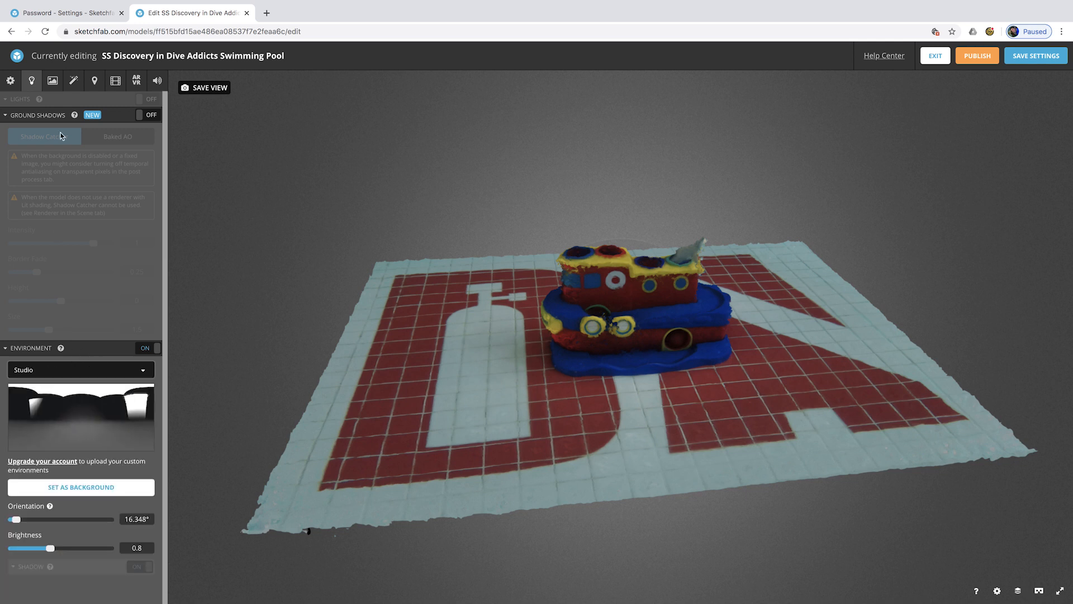
# - Try ground shadows with baked AO, then turn ground shadows back off
pyautogui.click(143, 116)
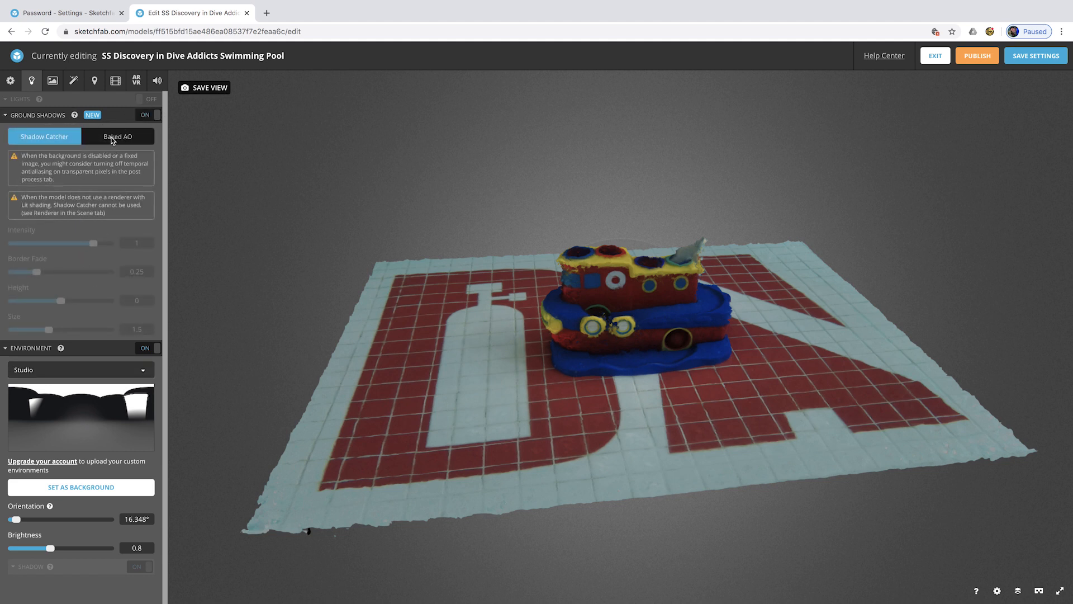
pyautogui.click(112, 138)
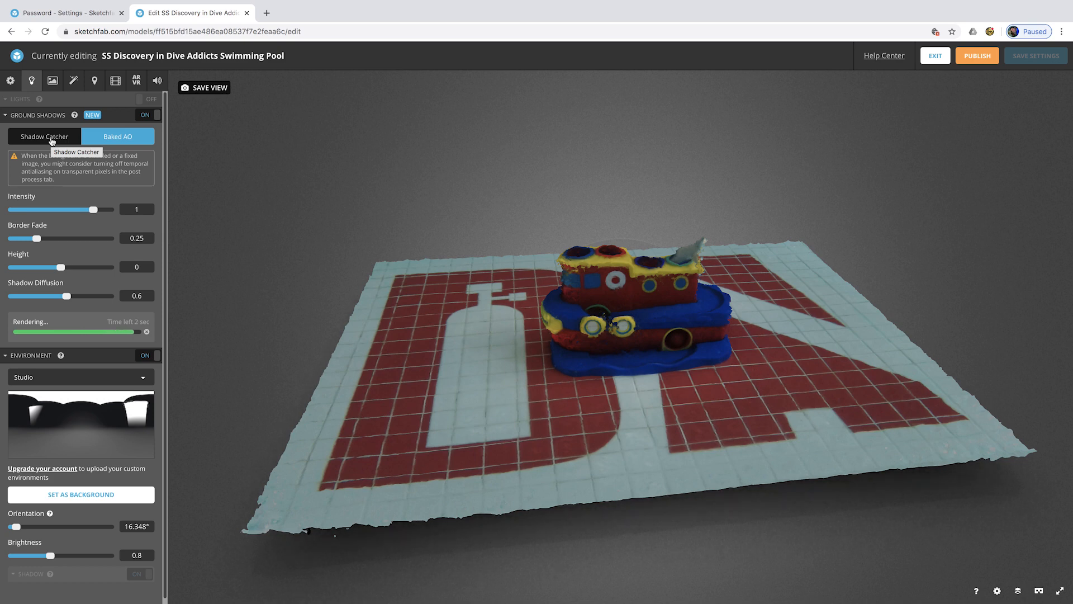
pyautogui.click(154, 115)
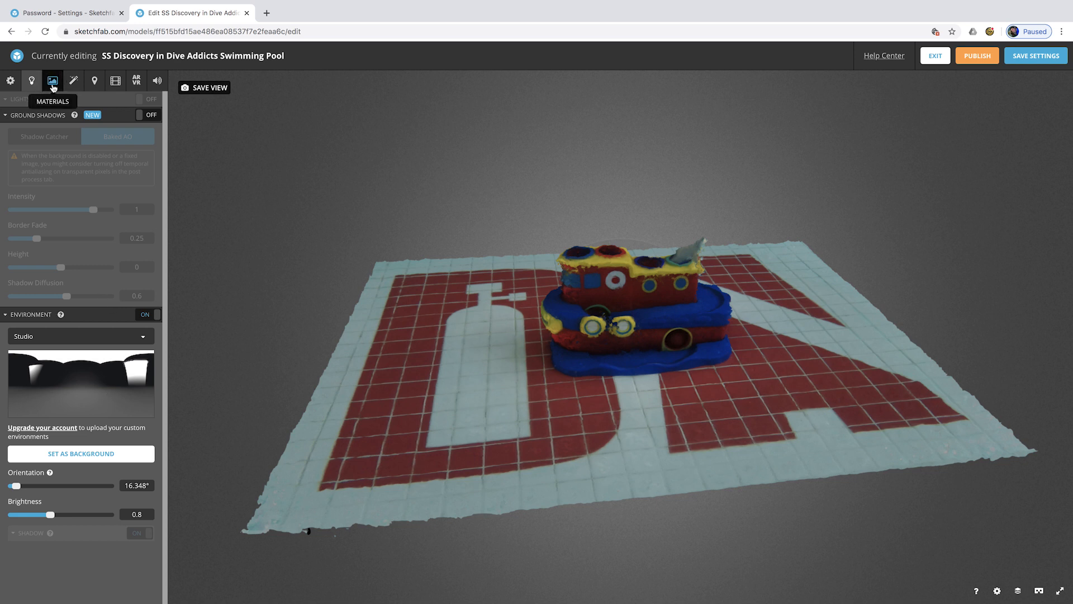
# - Add a 'Shark' annotation on the toy shark atop the boat
pyautogui.click(52, 81)
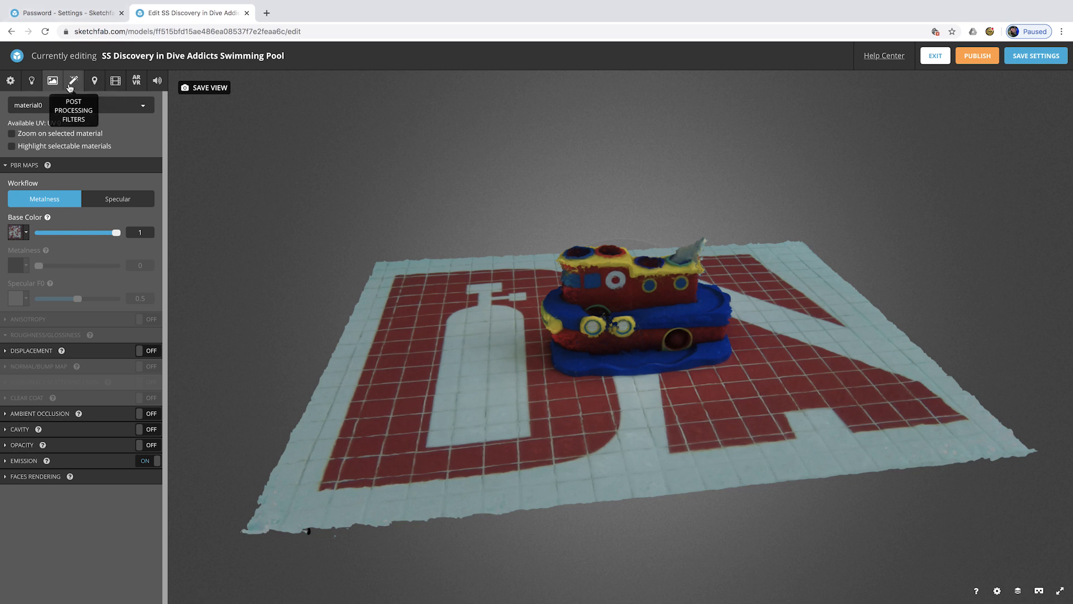
pyautogui.click(75, 81)
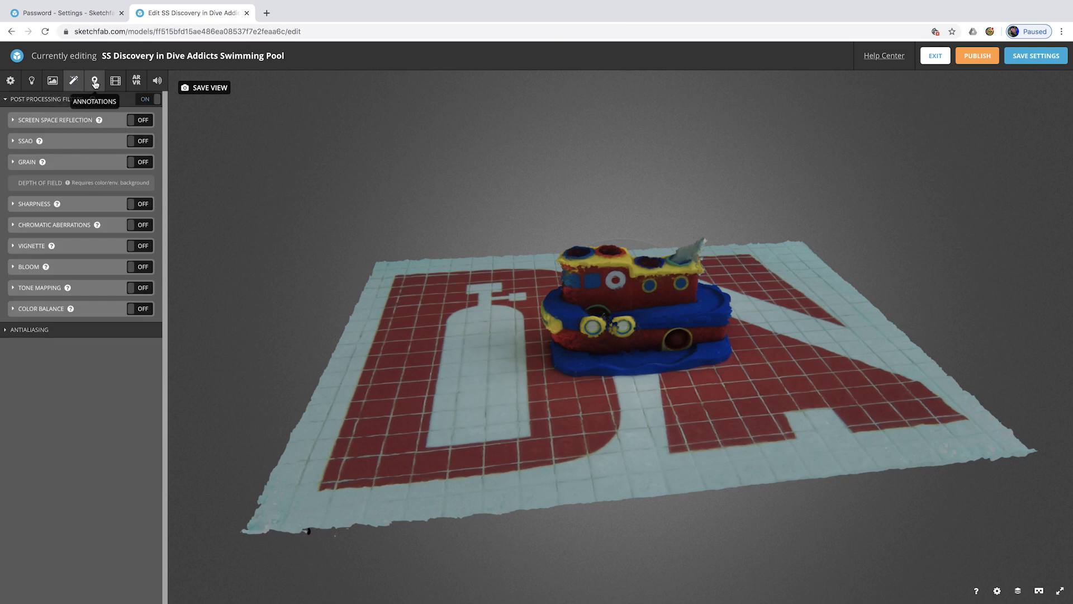
pyautogui.click(95, 82)
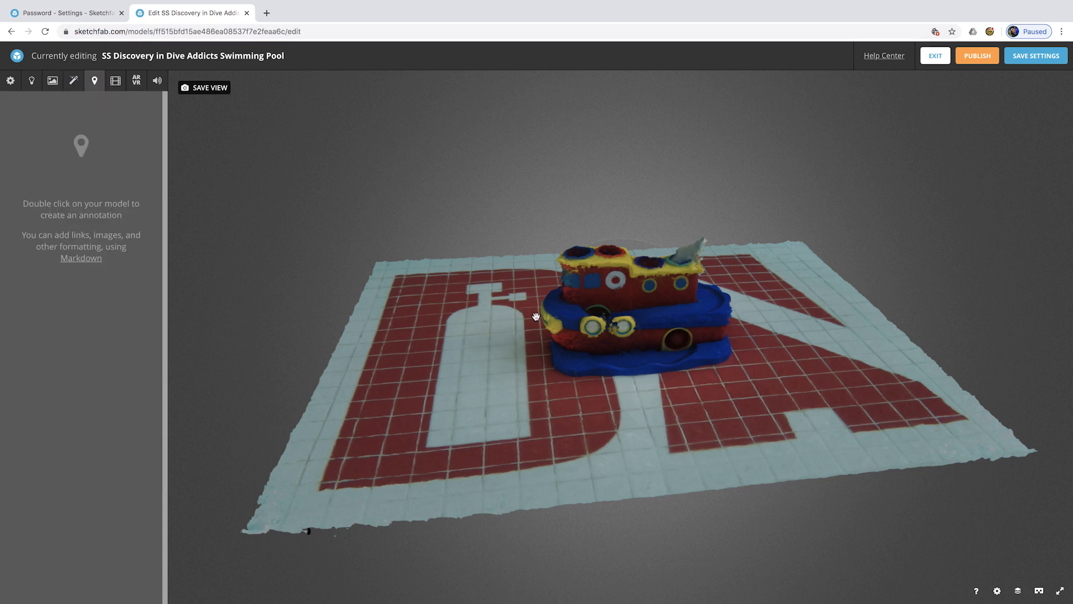
pyautogui.moveTo(536, 317); pyautogui.dragTo(701, 299)
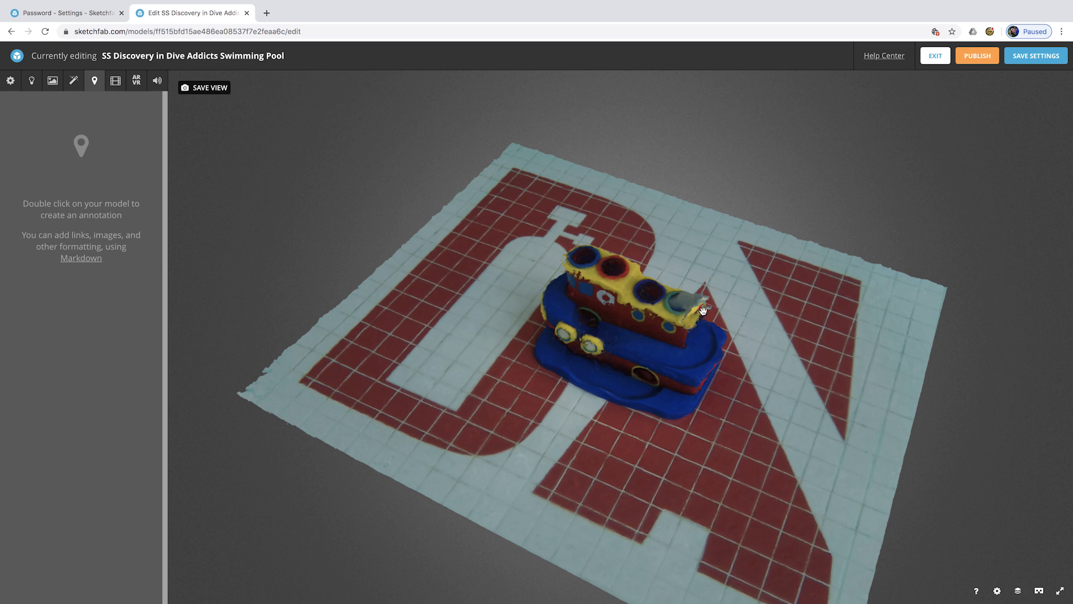
pyautogui.doubleClick(691, 300)
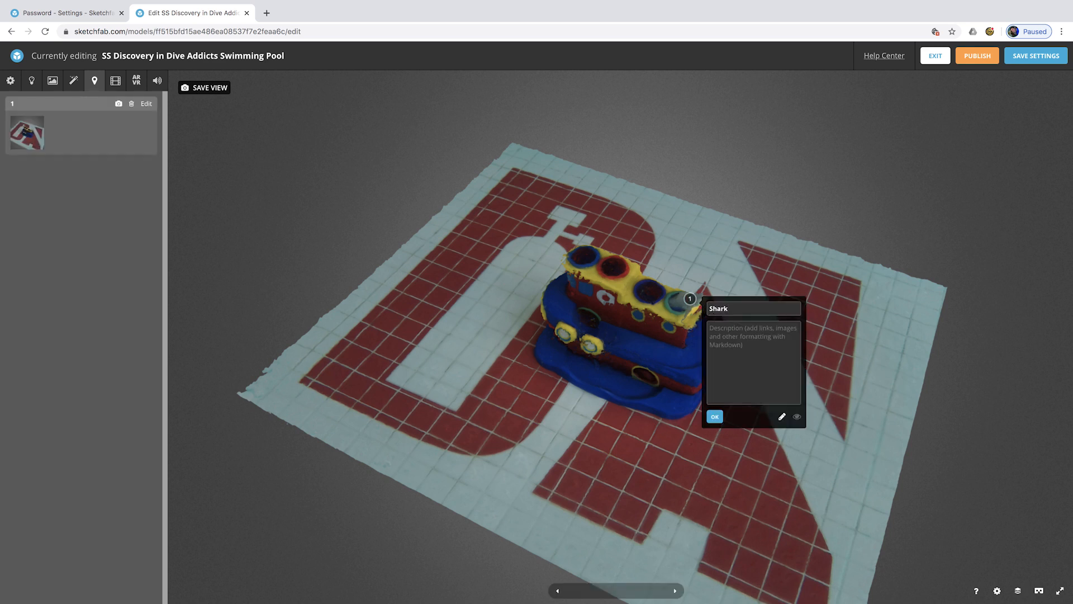
pyautogui.click(720, 419)
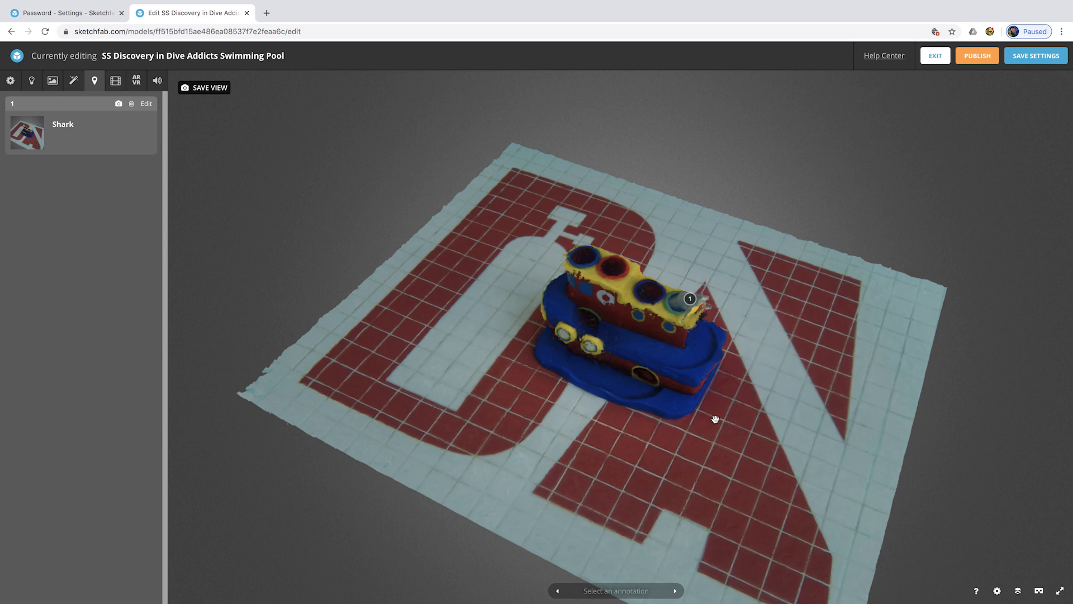
# - Add a 'Tank' annotation on the logo's tank and discard a stray third annotation
pyautogui.moveTo(615, 348)
pyautogui.mouseDown()
pyautogui.moveTo(678, 328)
pyautogui.moveTo(645, 356)
pyautogui.mouseUp()
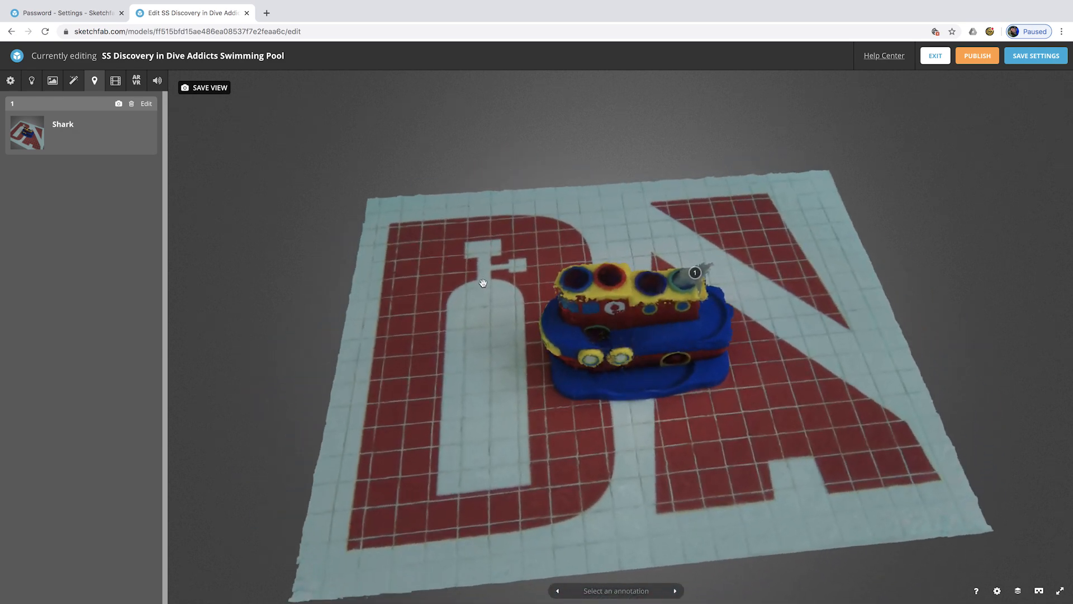
pyautogui.doubleClick(488, 310)
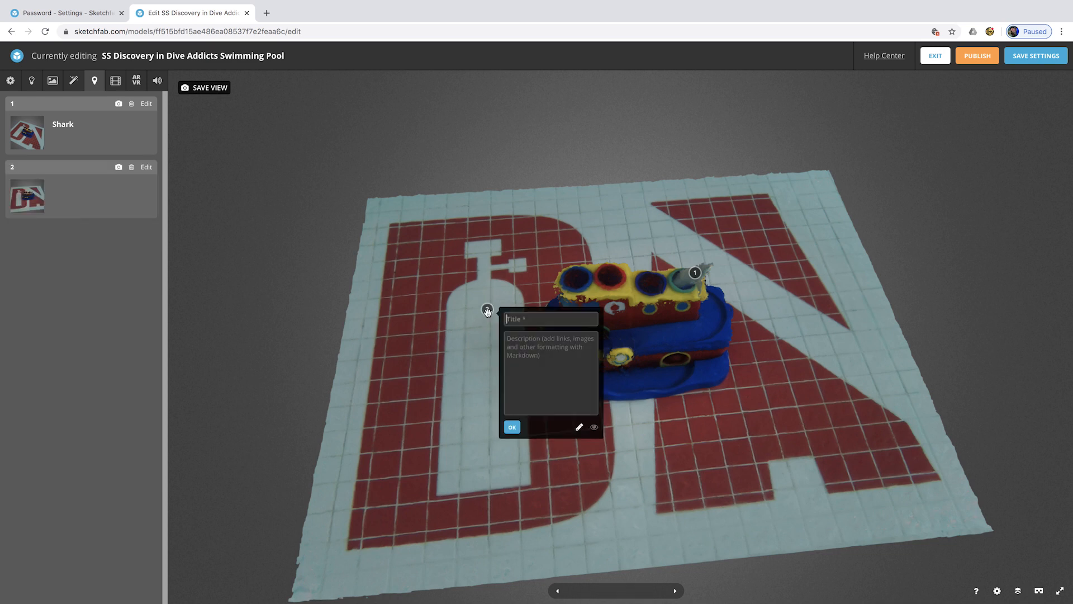
pyautogui.write('Tank')
pyautogui.moveTo(525, 438); pyautogui.dragTo(515, 434)
pyautogui.click(512, 428)
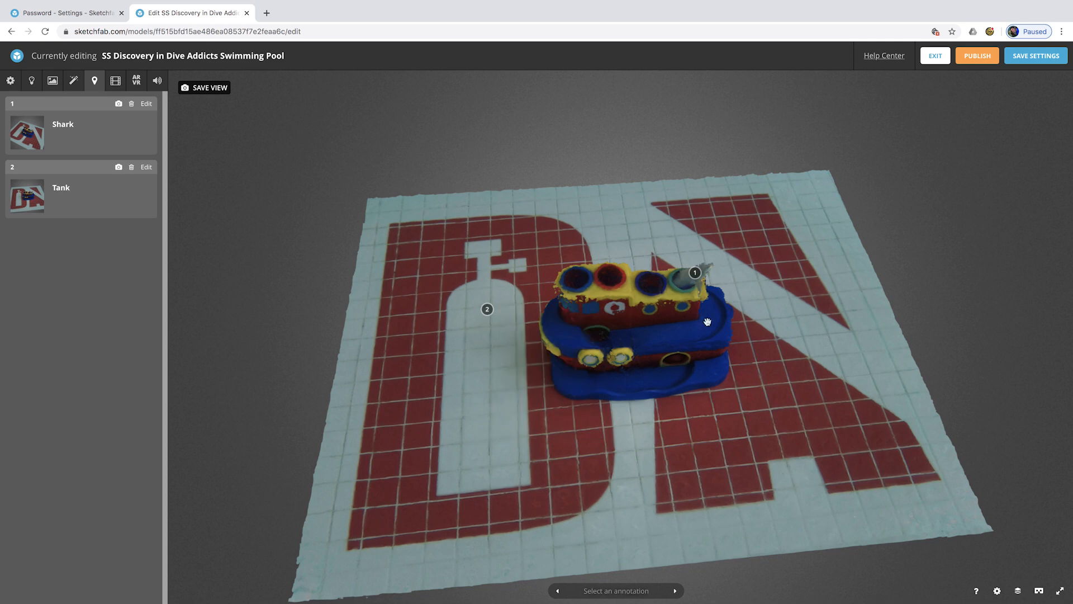
pyautogui.moveTo(641, 351)
pyautogui.mouseDown()
pyautogui.moveTo(607, 290)
pyautogui.moveTo(632, 345)
pyautogui.moveTo(678, 328)
pyautogui.moveTo(653, 331)
pyautogui.mouseUp()
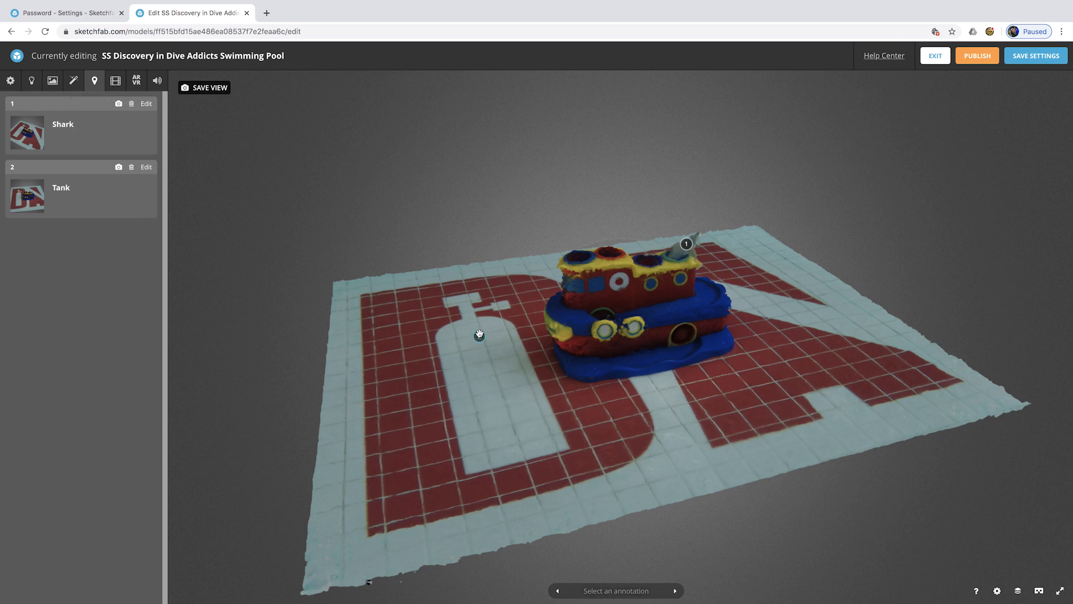
pyautogui.click(479, 336)
pyautogui.click(145, 167)
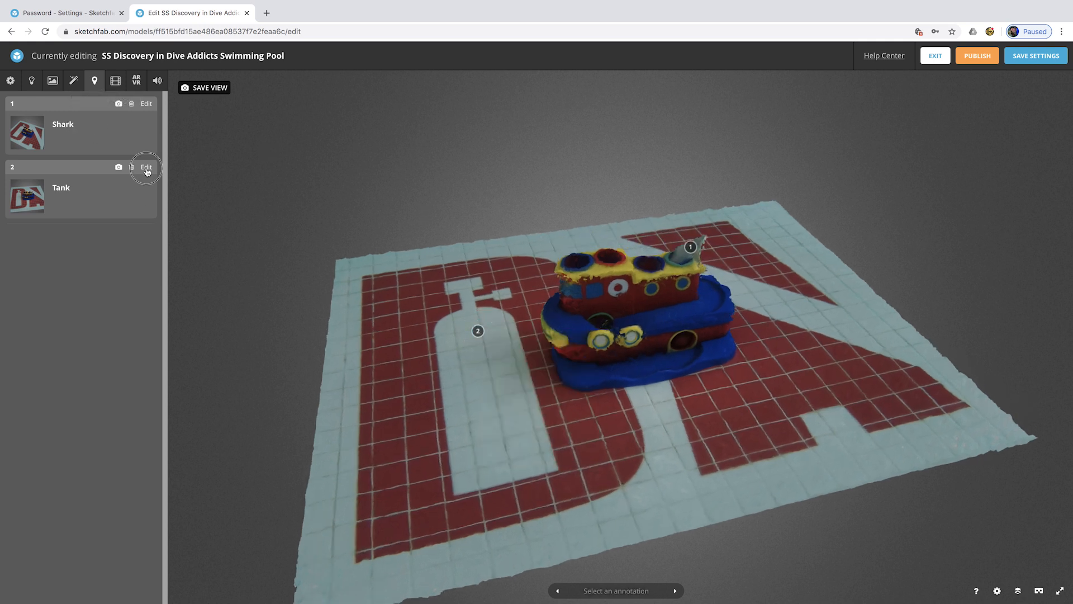
# - Describe Tank as 'Part of the Dive Addicts Logo' and Shark as 'Toy Shark'
pyautogui.click(71, 205)
pyautogui.write('Part of the Dive')
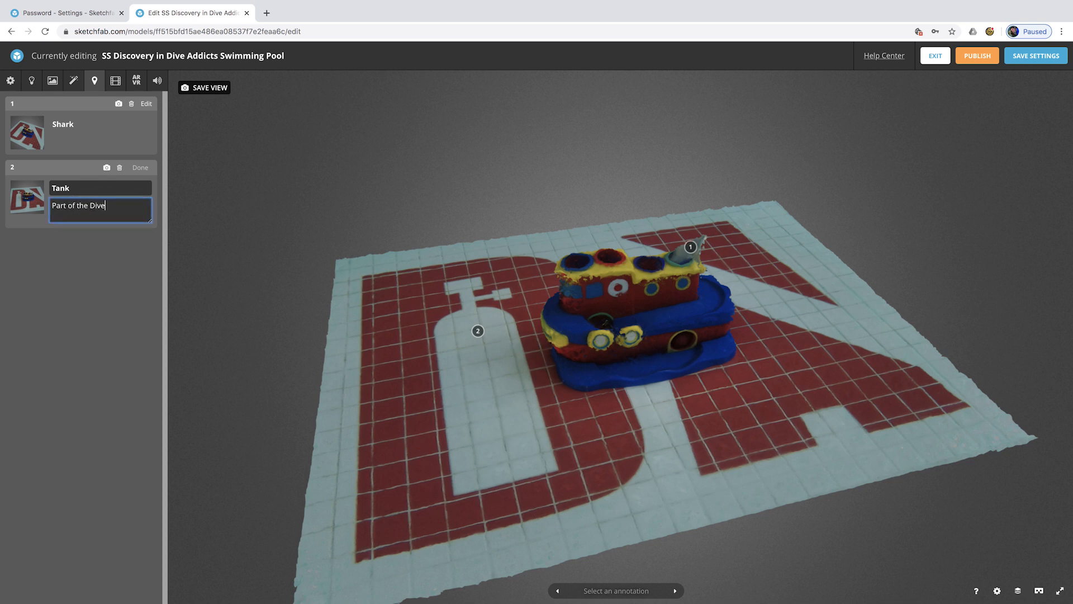
pyautogui.write(' Addicts Logo')
pyautogui.click(85, 142)
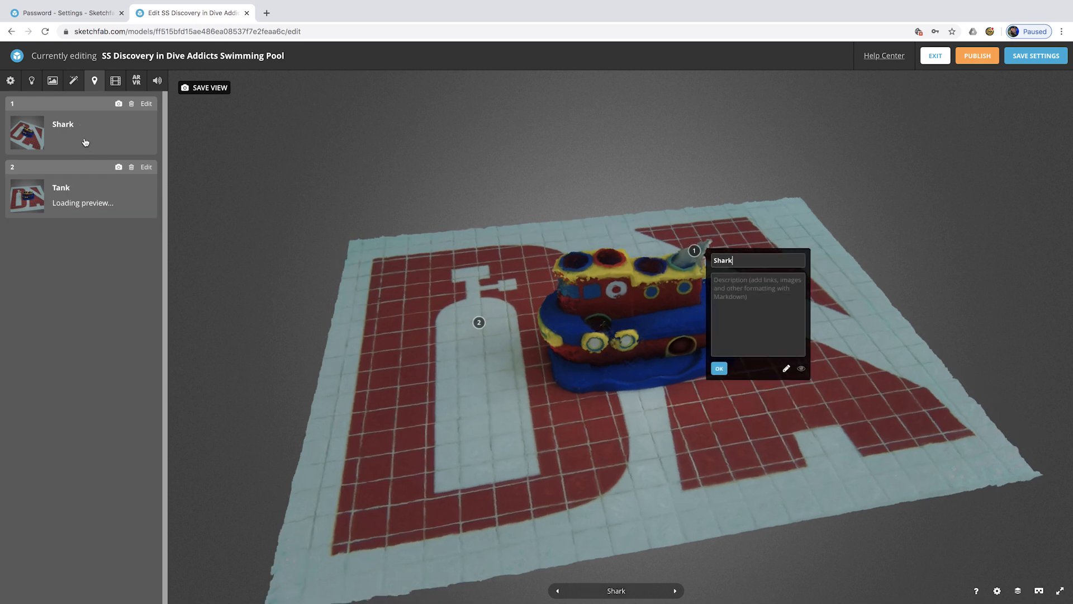
pyautogui.click(146, 103)
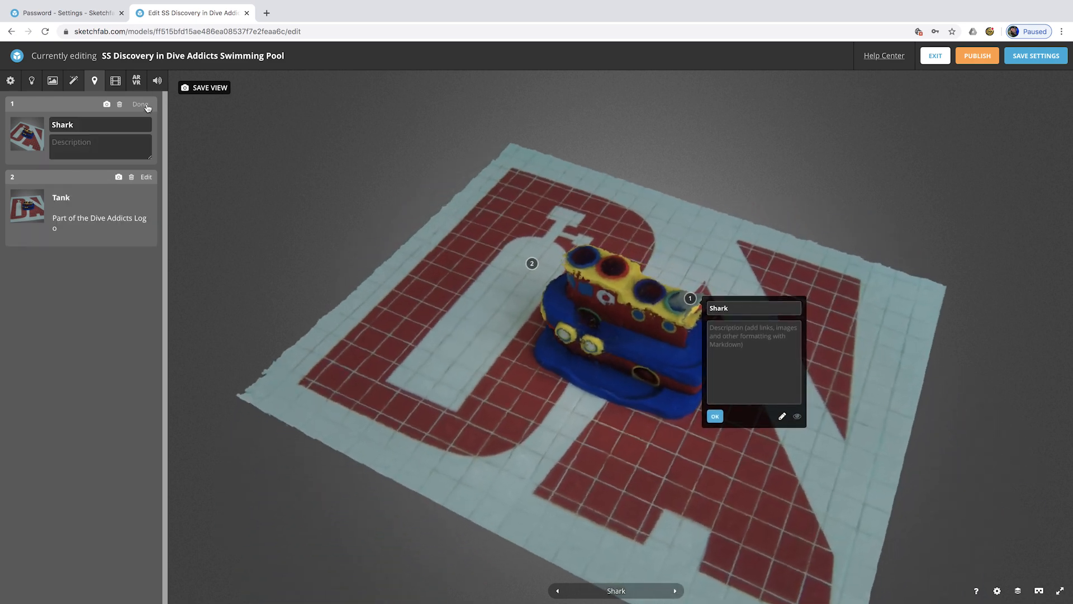
pyautogui.click(109, 142)
pyautogui.write('Toy Shark')
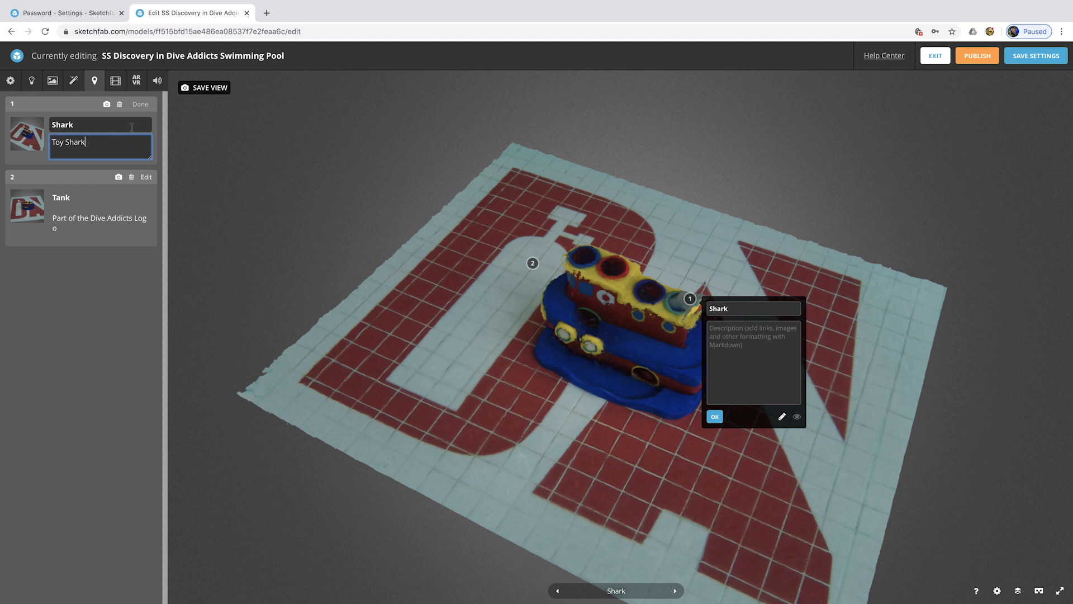
pyautogui.click(142, 106)
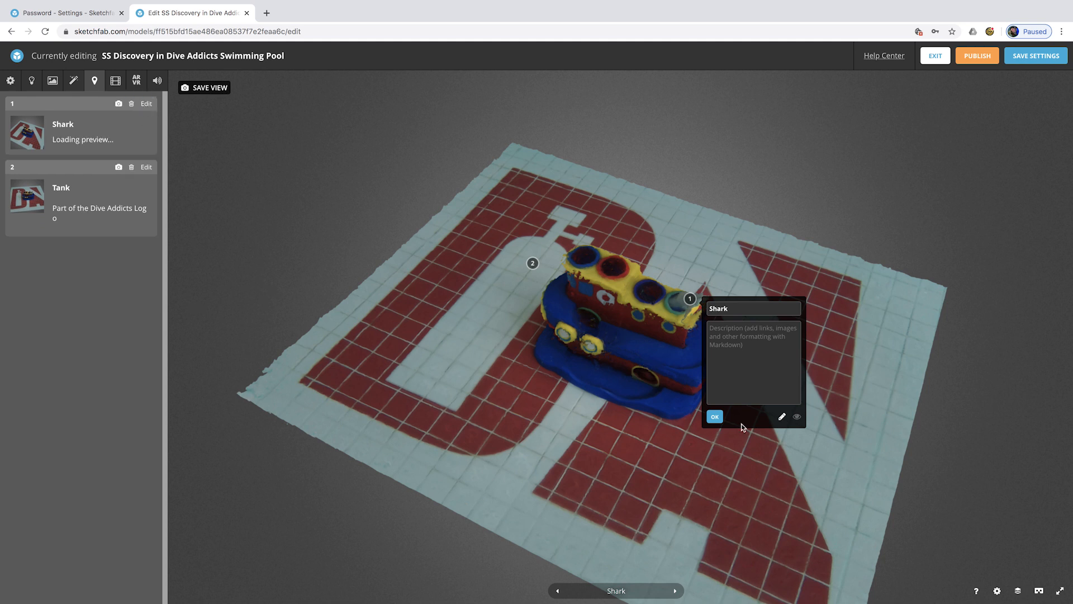
# - Close the Shark and Tank annotation popups and orbit to a lower side view
pyautogui.click(714, 416)
pyautogui.click(532, 263)
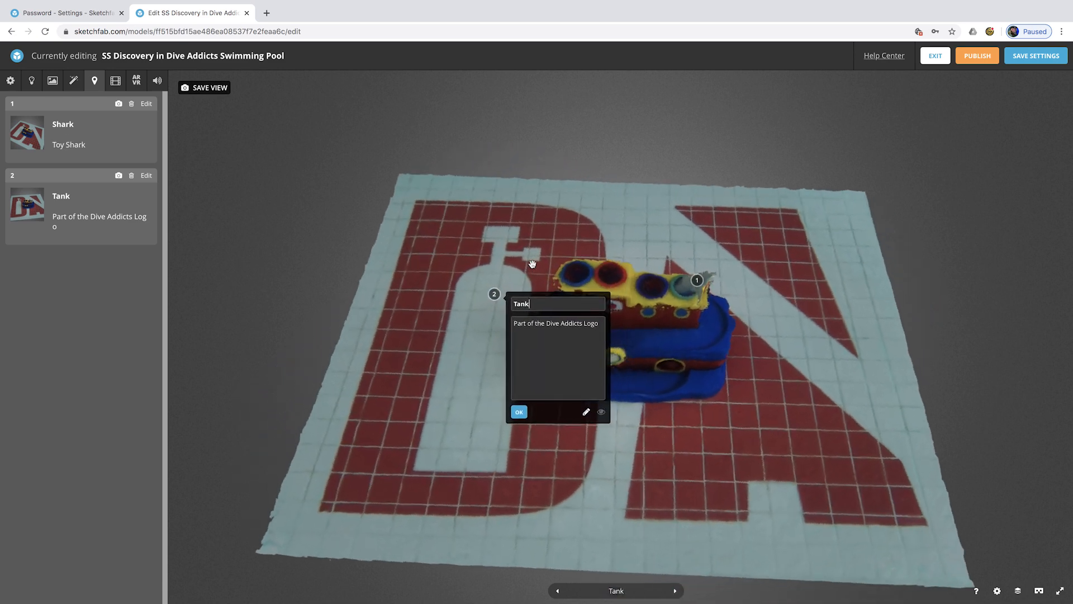
pyautogui.click(512, 428)
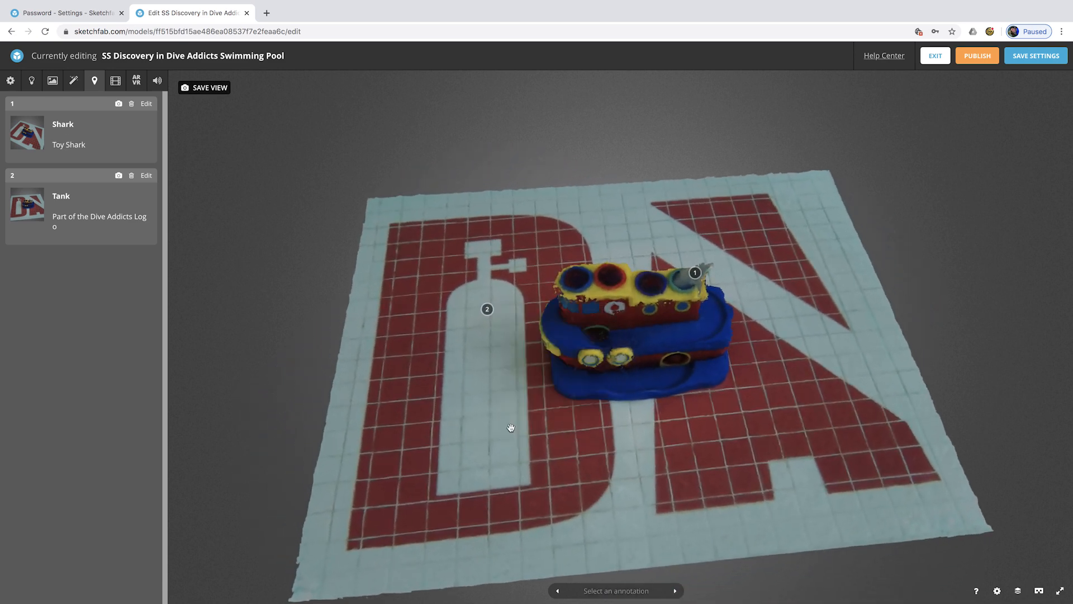
pyautogui.moveTo(772, 218); pyautogui.dragTo(769, 233)
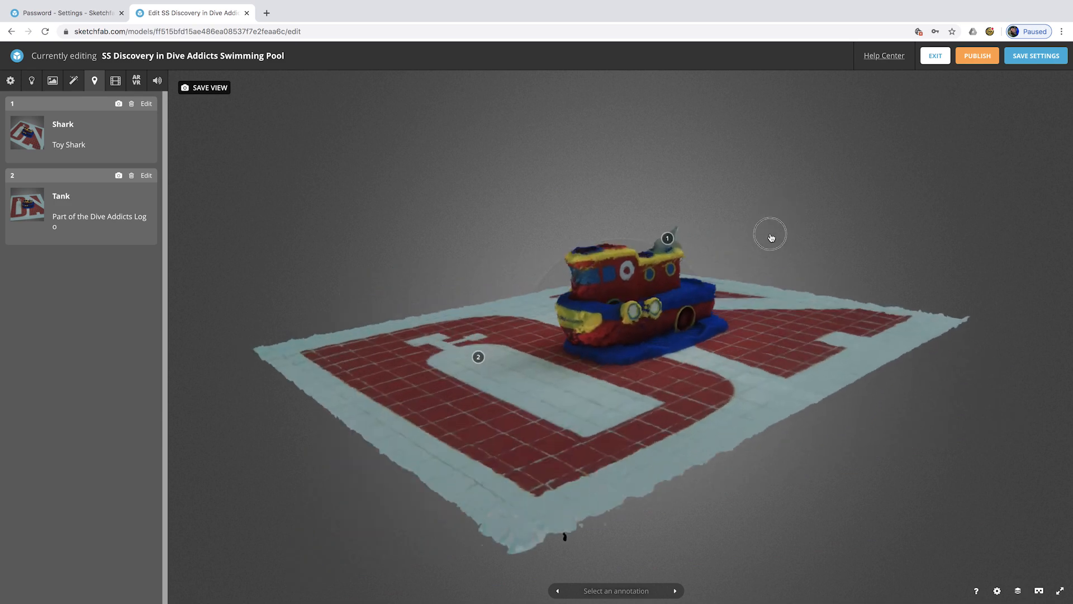
pyautogui.click(112, 85)
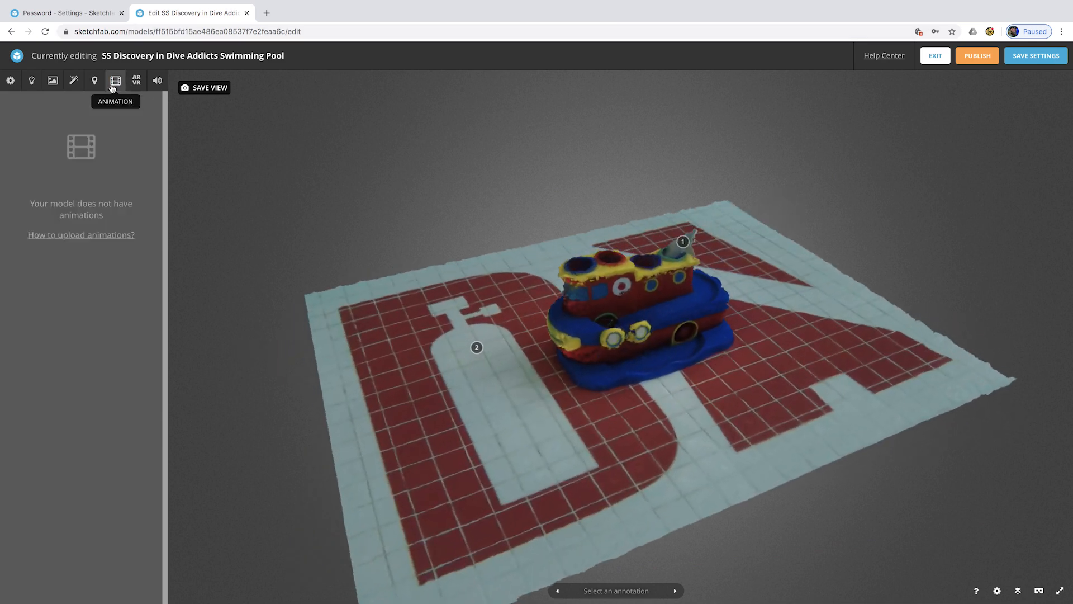
# - Drag the VR/AR World Scale slider to 2.7263
pyautogui.click(136, 80)
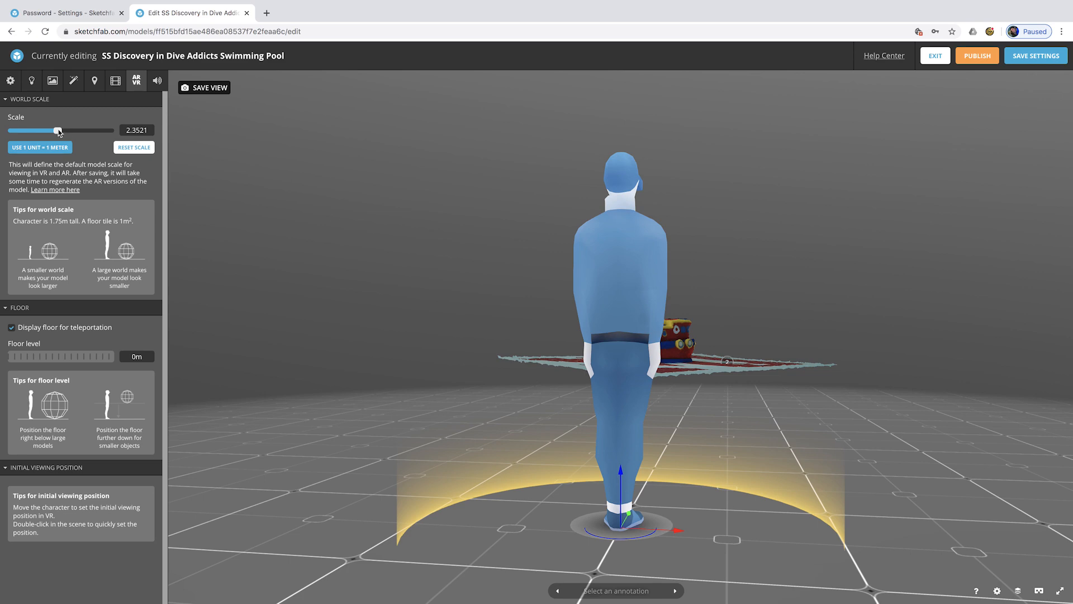
pyautogui.moveTo(62, 131)
pyautogui.mouseDown()
pyautogui.moveTo(79, 131)
pyautogui.moveTo(31, 132)
pyautogui.moveTo(69, 131)
pyautogui.moveTo(59, 131)
pyautogui.mouseUp()
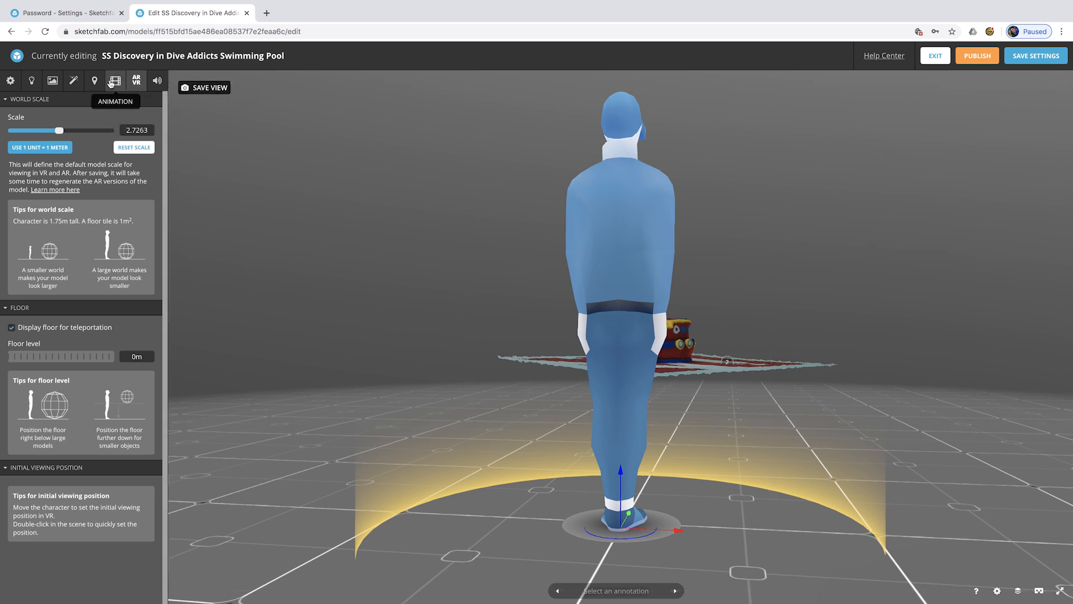
pyautogui.click(115, 80)
# - Save a lower, level view as the thumbnail, publish, and go to the model's page
pyautogui.click(95, 80)
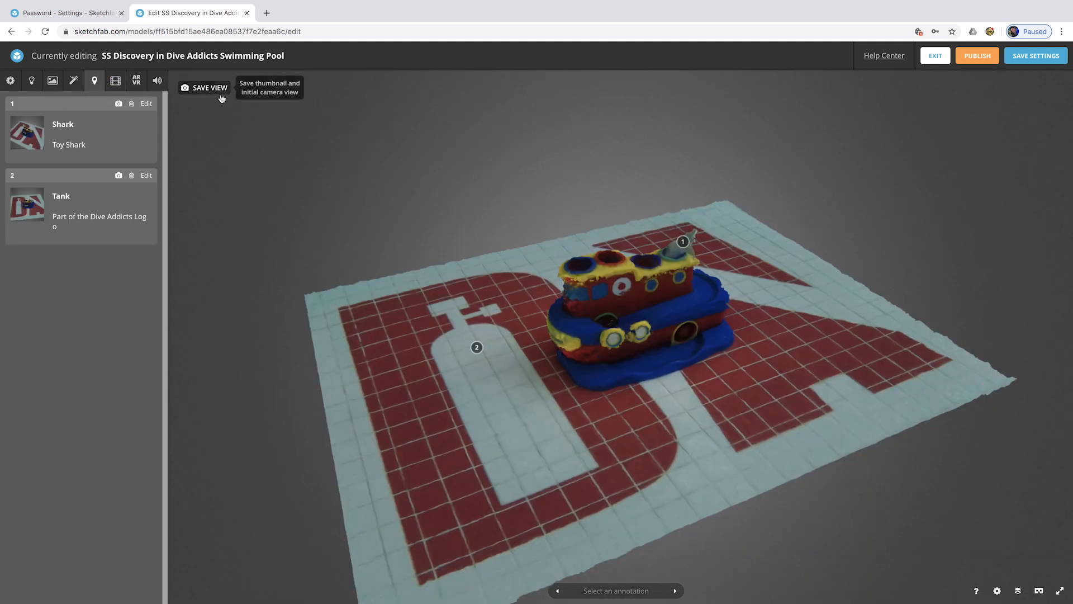
pyautogui.moveTo(453, 297); pyautogui.dragTo(453, 288)
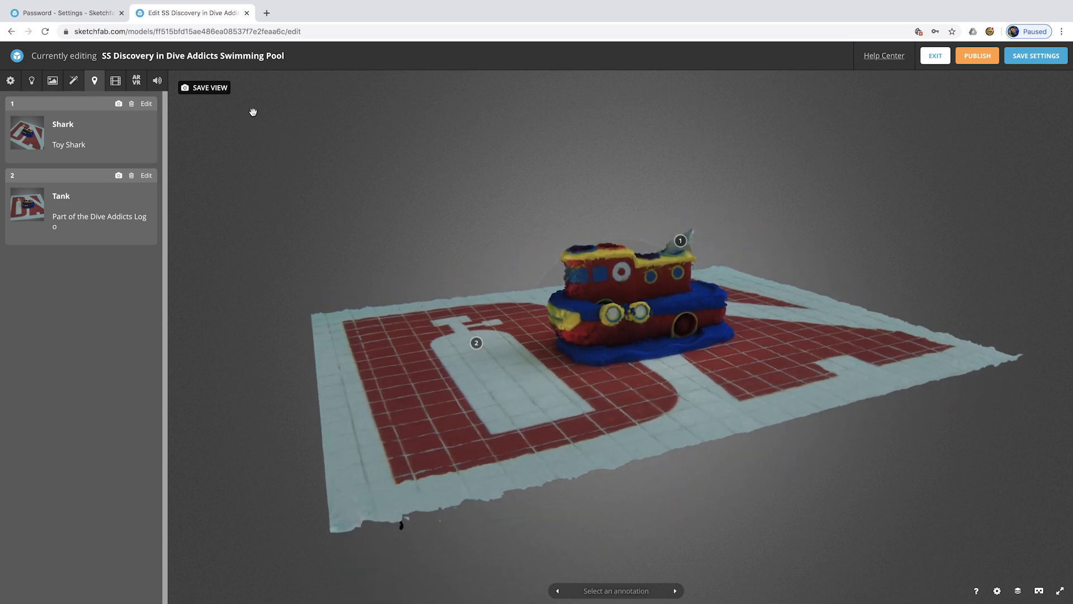
pyautogui.click(195, 90)
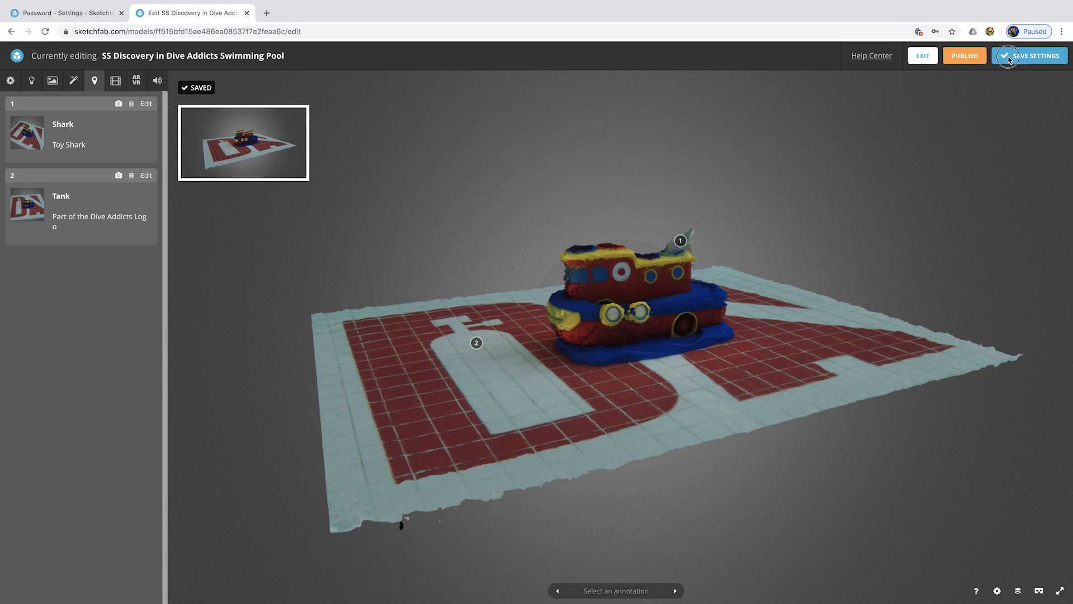
pyautogui.click(976, 56)
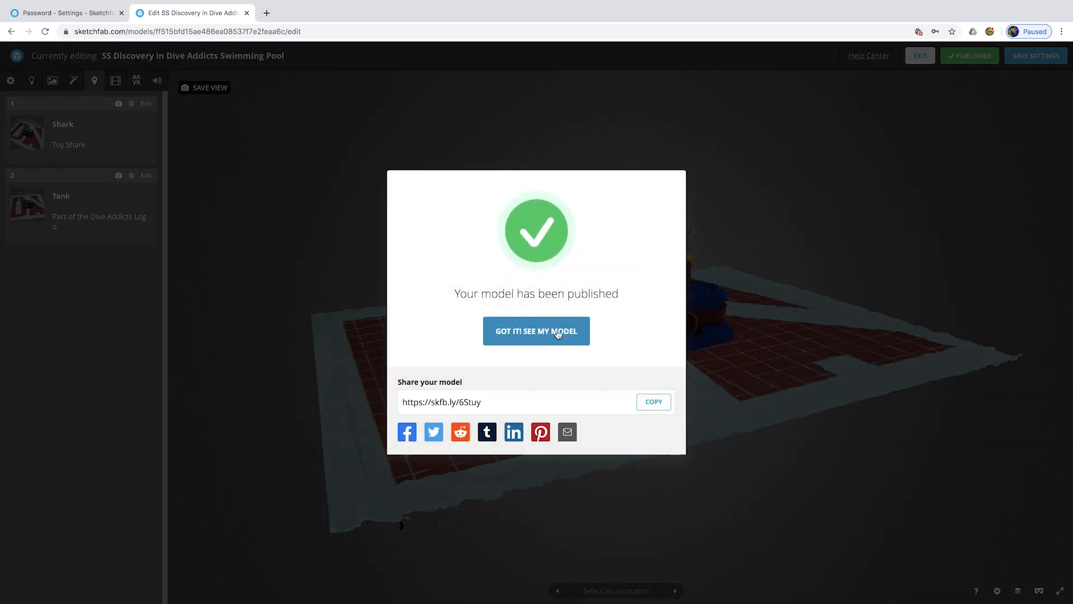
pyautogui.click(556, 334)
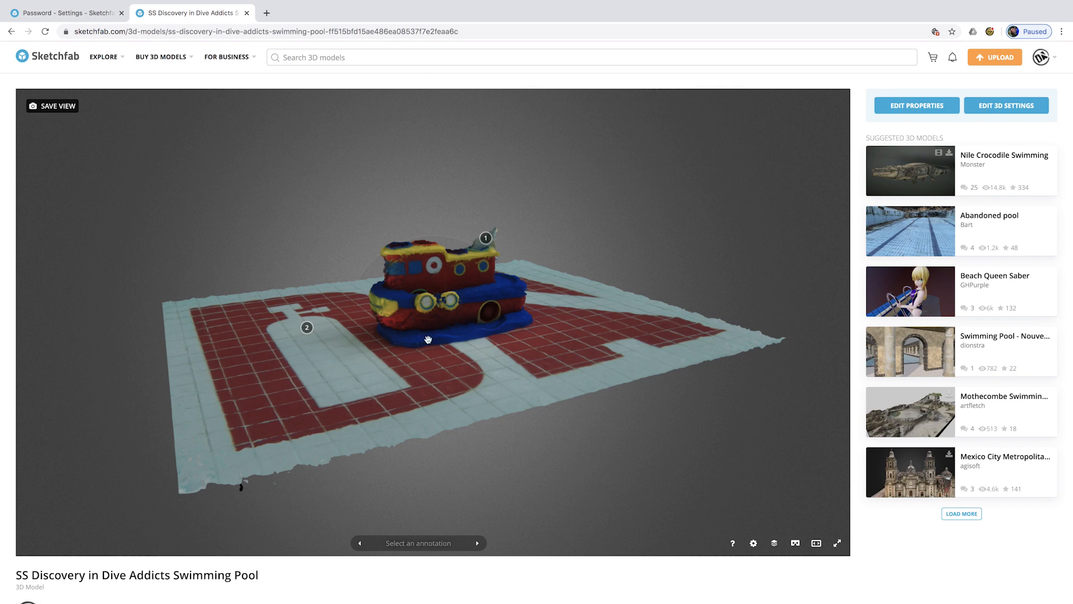
# - Fly to the Tank and Shark annotations, orbit around the board, then open Edit Properties
pyautogui.click(307, 328)
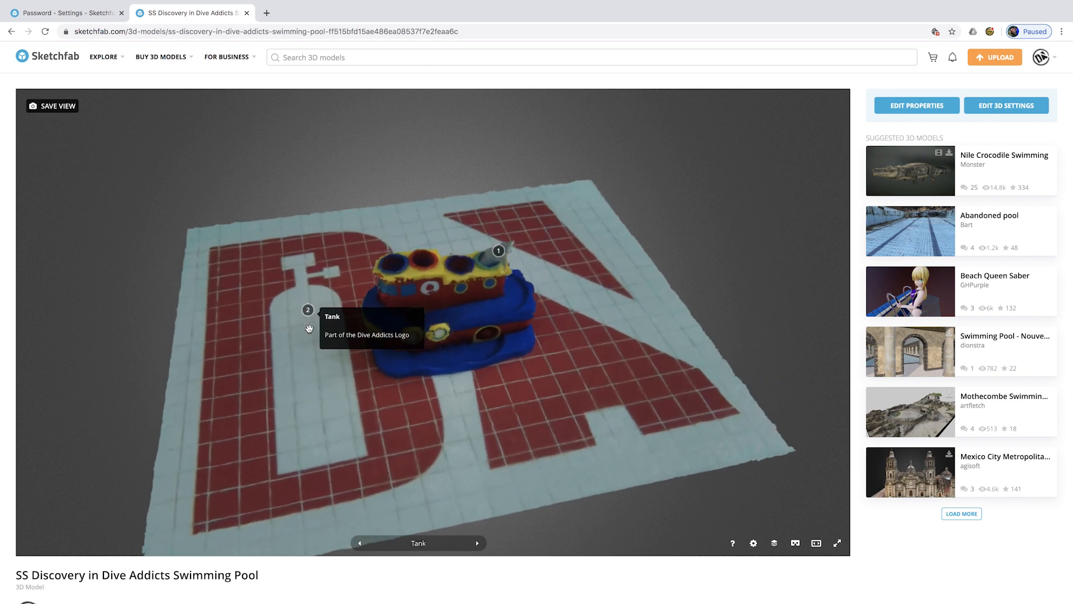
pyautogui.click(496, 264)
pyautogui.click(495, 398)
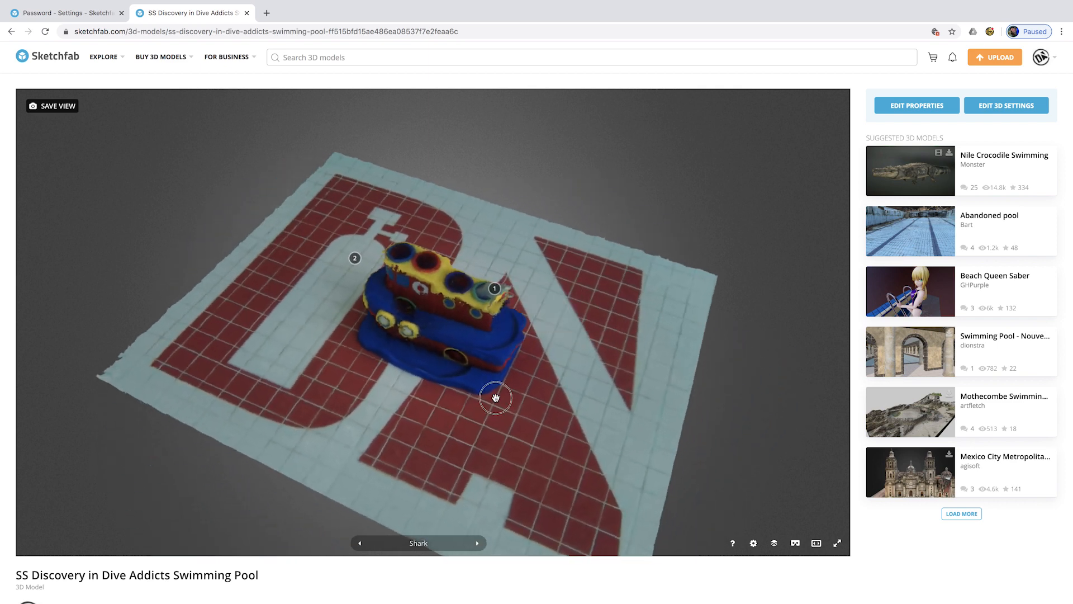
pyautogui.moveTo(496, 397)
pyautogui.mouseDown()
pyautogui.moveTo(536, 326)
pyautogui.moveTo(542, 378)
pyautogui.moveTo(302, 394)
pyautogui.moveTo(537, 384)
pyautogui.moveTo(395, 364)
pyautogui.moveTo(478, 374)
pyautogui.moveTo(438, 374)
pyautogui.mouseUp()
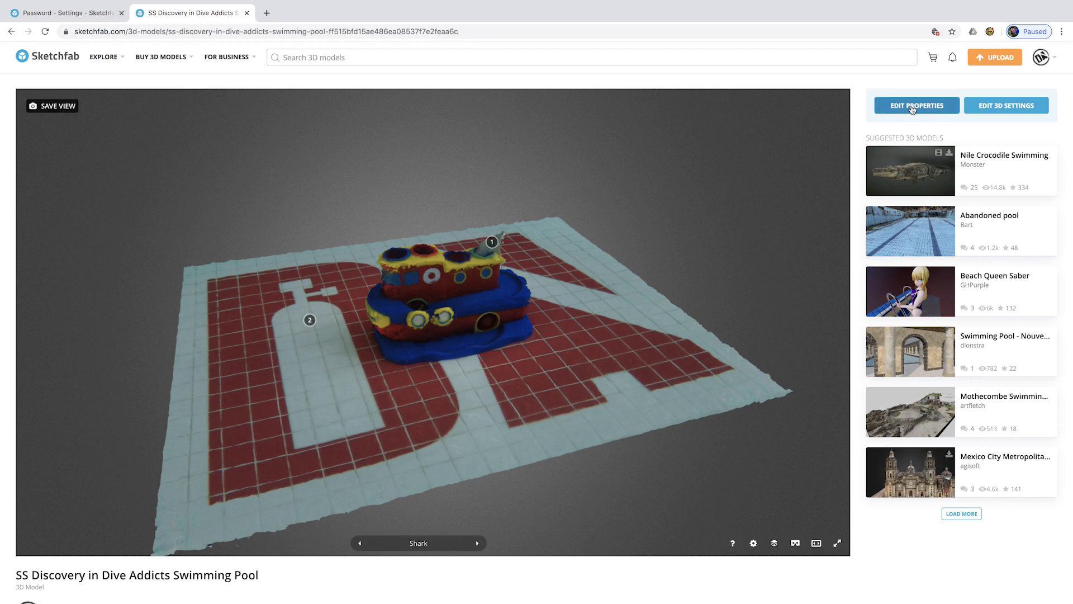
pyautogui.click(913, 108)
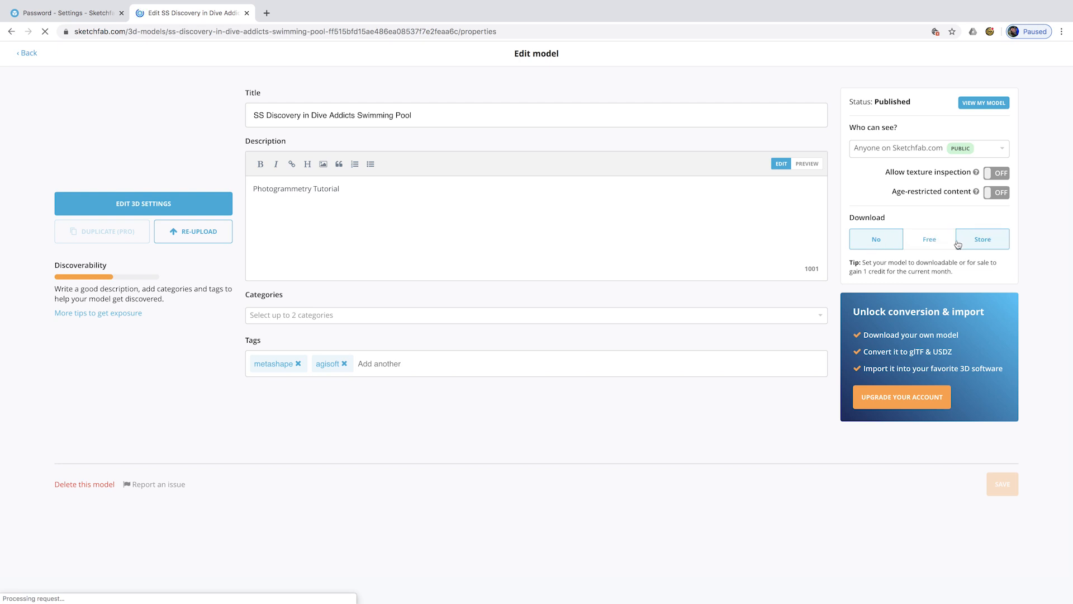
# - Set Download to Free with texture inspection allowed, save, and view the model page
pyautogui.click(933, 241)
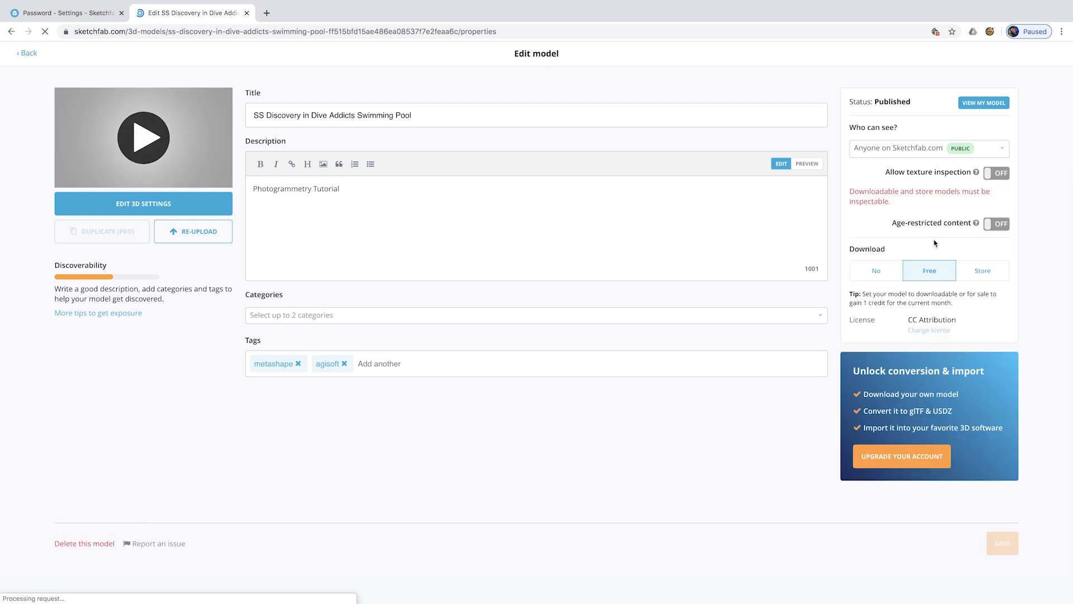
pyautogui.click(987, 178)
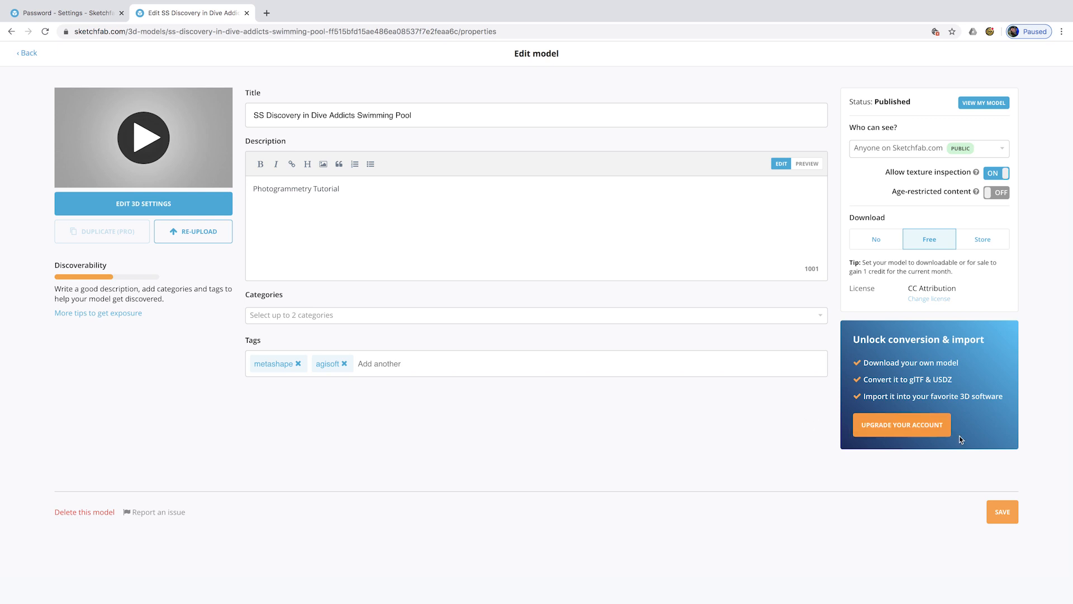
pyautogui.click(1009, 519)
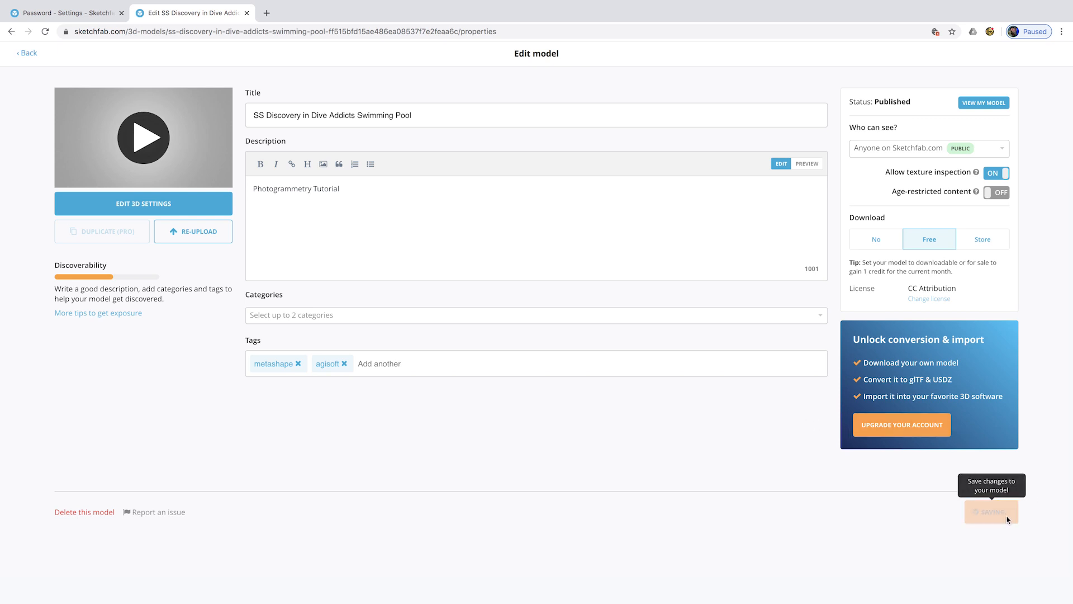
pyautogui.click(147, 140)
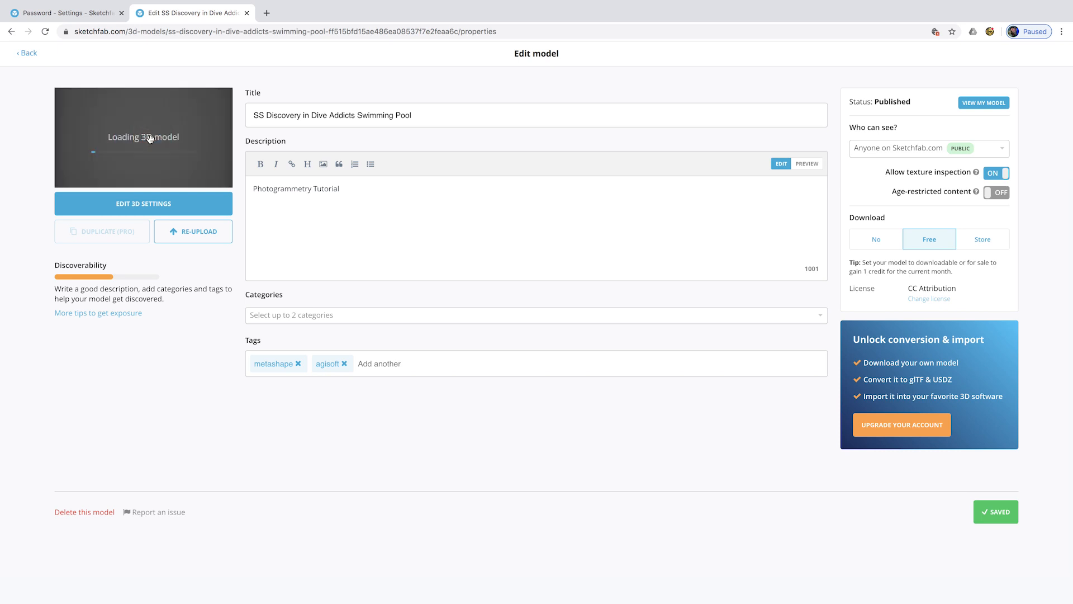
pyautogui.click(982, 103)
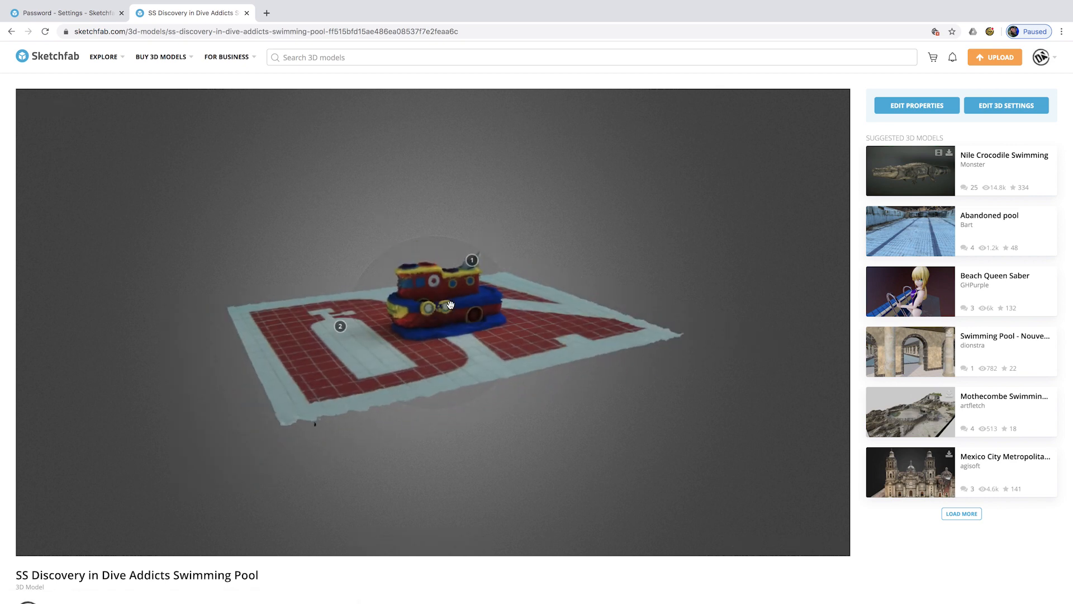
# - Open the Share dialog for the published boat to show its skfb.ly direct link
pyautogui.scroll(-3, 412, 582)
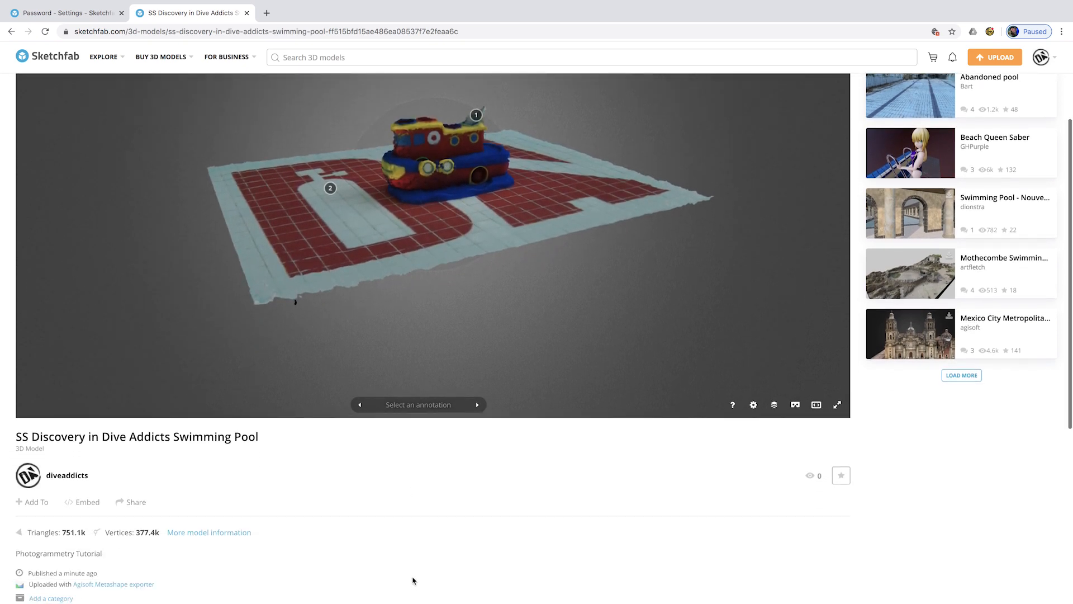
pyautogui.scroll(3, 194, 488)
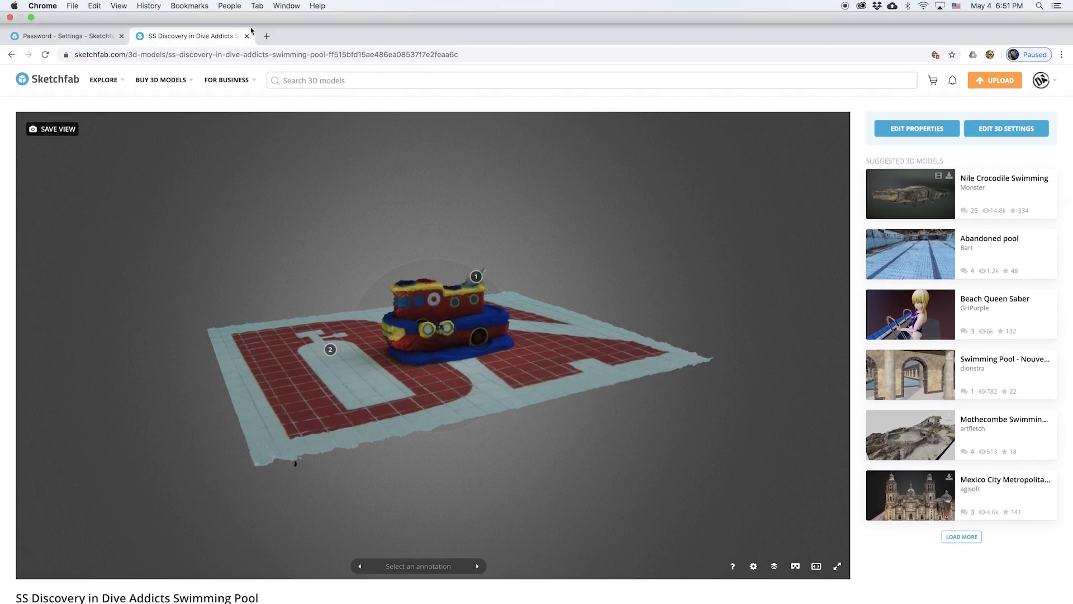
pyautogui.scroll(-4, 374, 599)
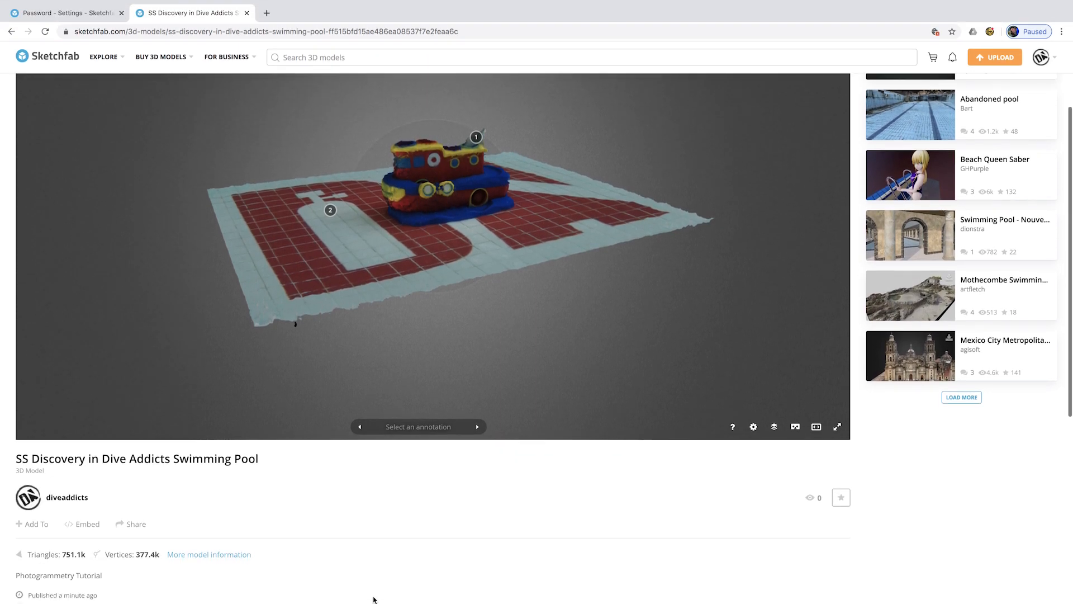
pyautogui.scroll(-1, 190, 503)
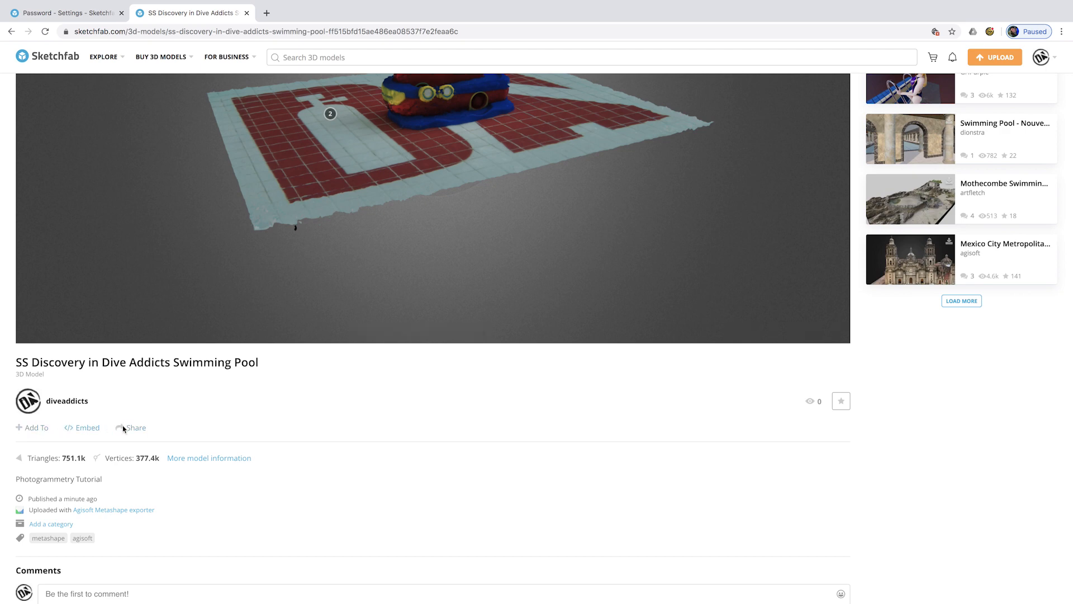
pyautogui.scroll(-1, 252, 451)
pyautogui.scroll(-2, 253, 452)
pyautogui.click(128, 377)
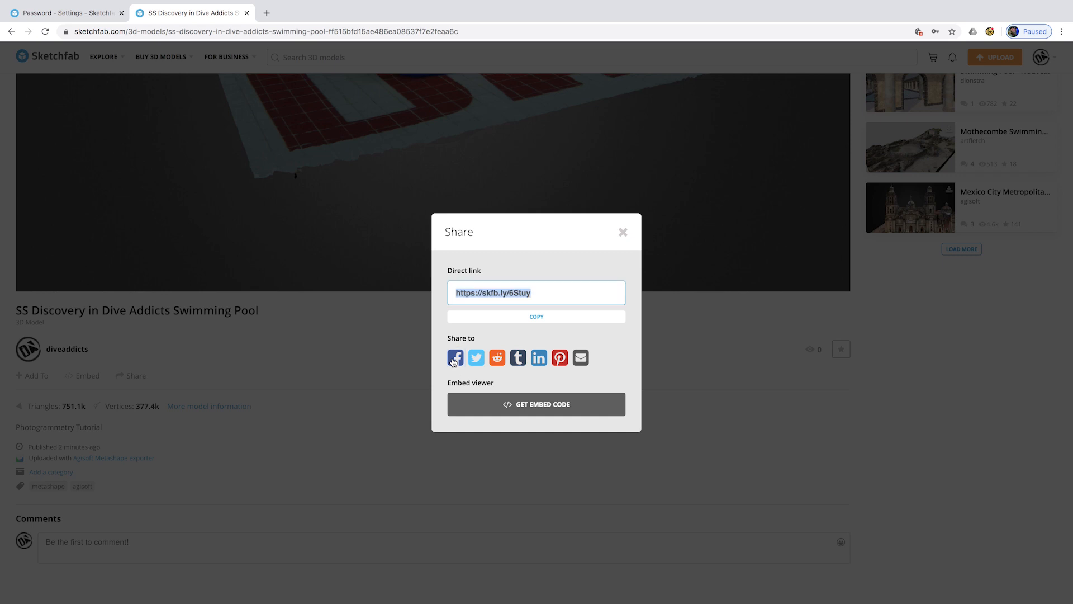
# - Try the Twitter and Facebook share pages, closing each, then close the Share dialog
pyautogui.click(476, 358)
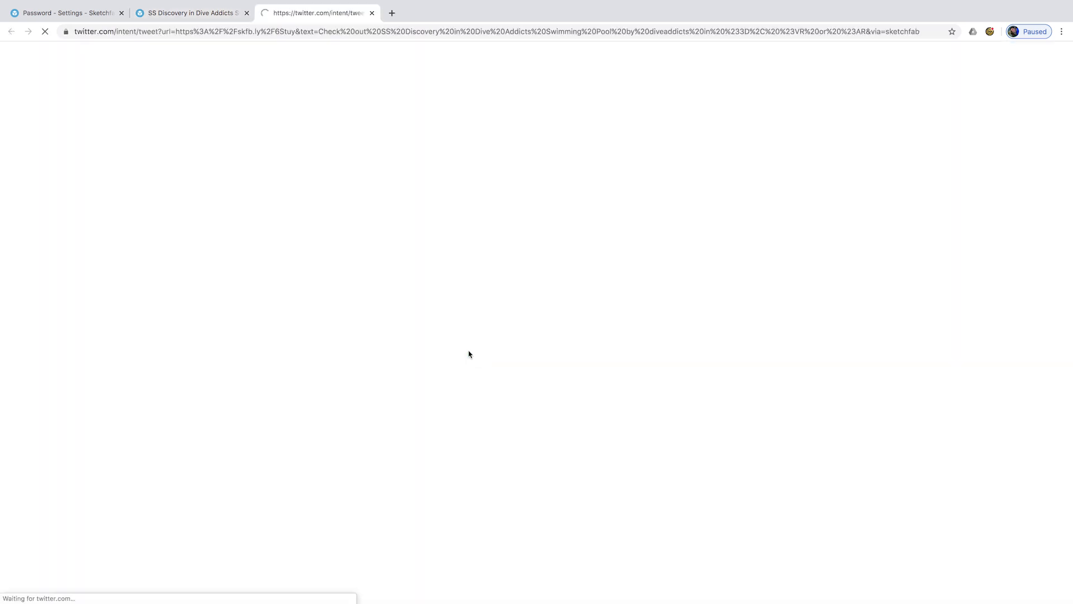
pyautogui.click(371, 13)
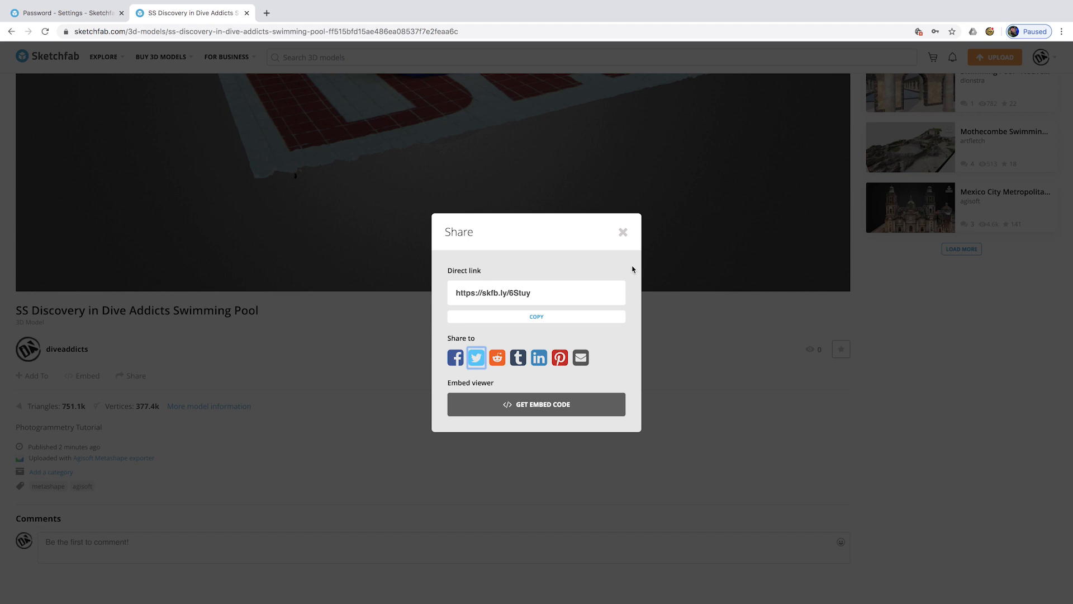
pyautogui.click(455, 359)
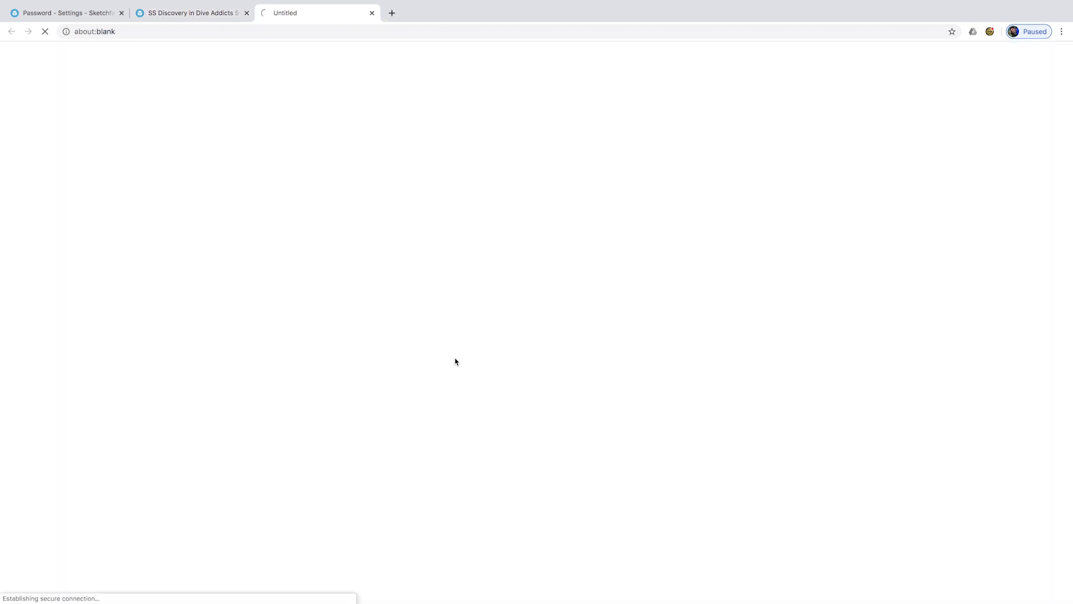
pyautogui.click(372, 13)
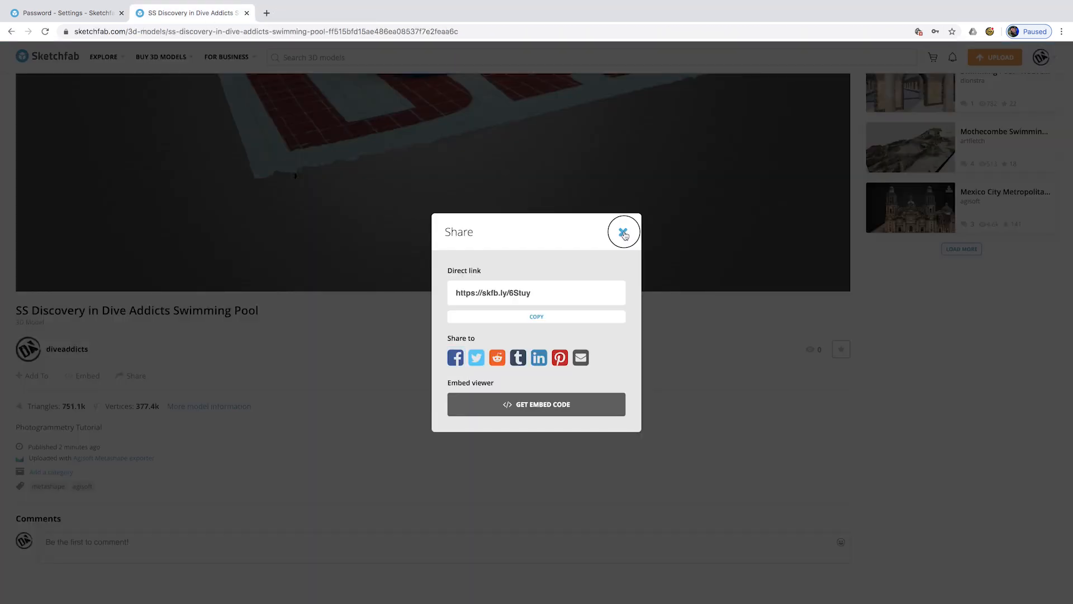
pyautogui.click(623, 231)
pyautogui.scroll(5, 471, 395)
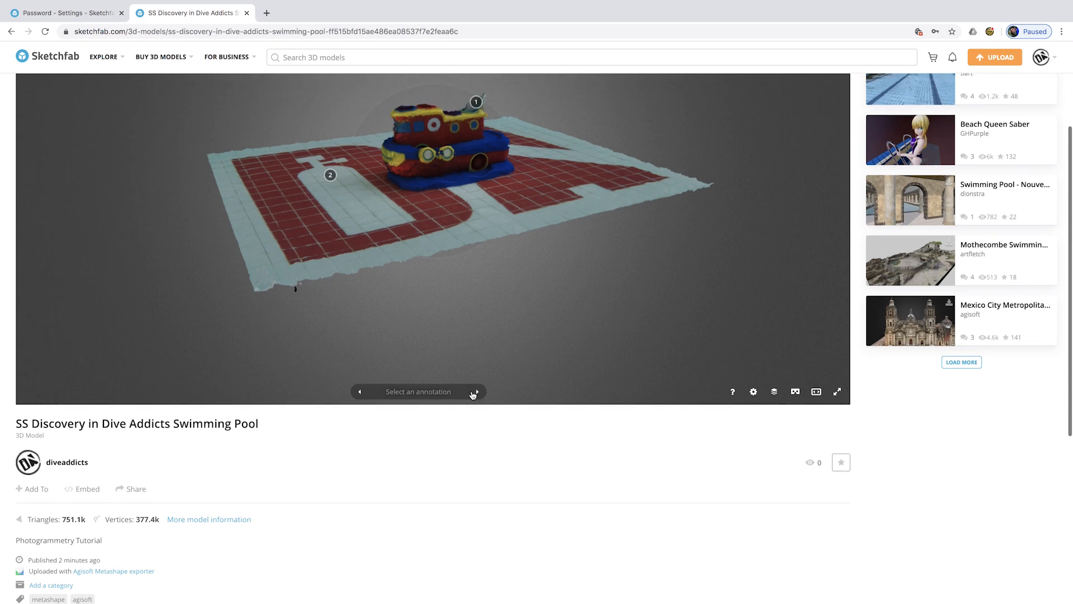
# - Advance the viewer's annotations from Shark to Tank, 'Part of the Dive Addicts Logo'
pyautogui.scroll(2, 472, 391)
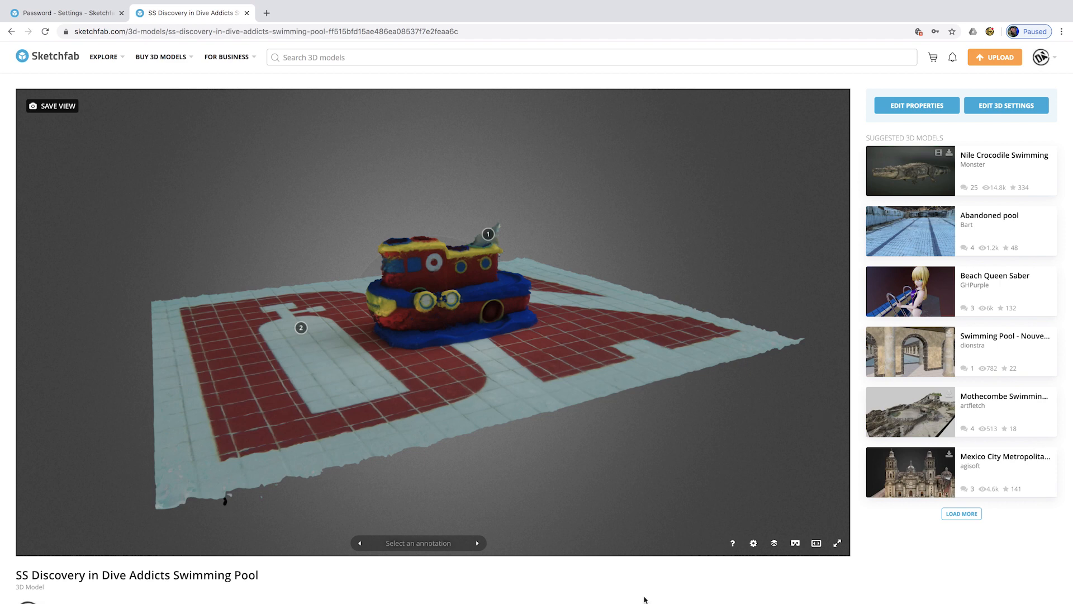
pyautogui.click(478, 543)
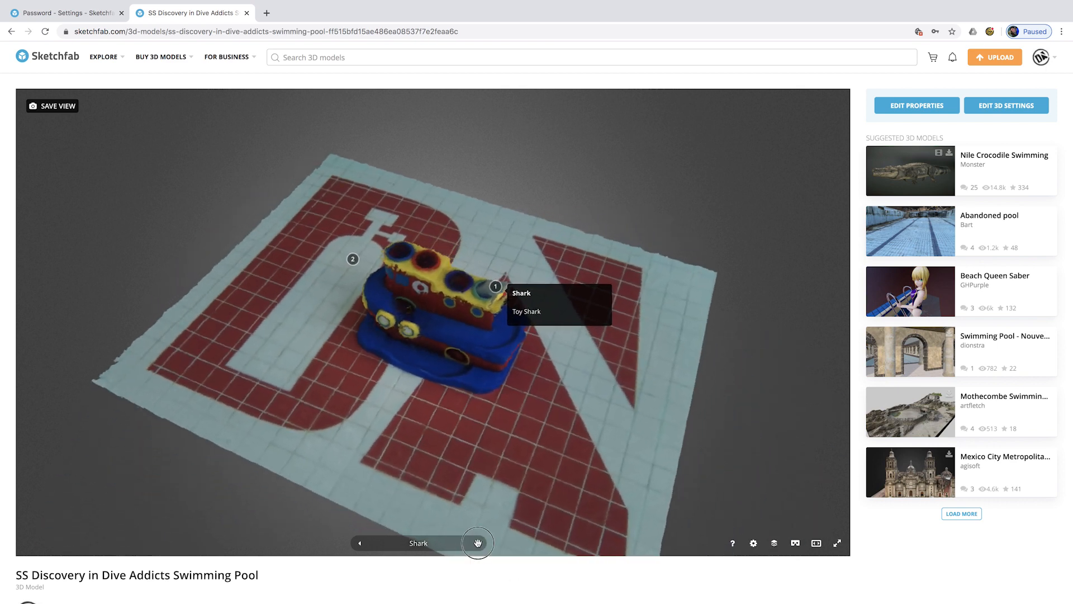
pyautogui.click(479, 544)
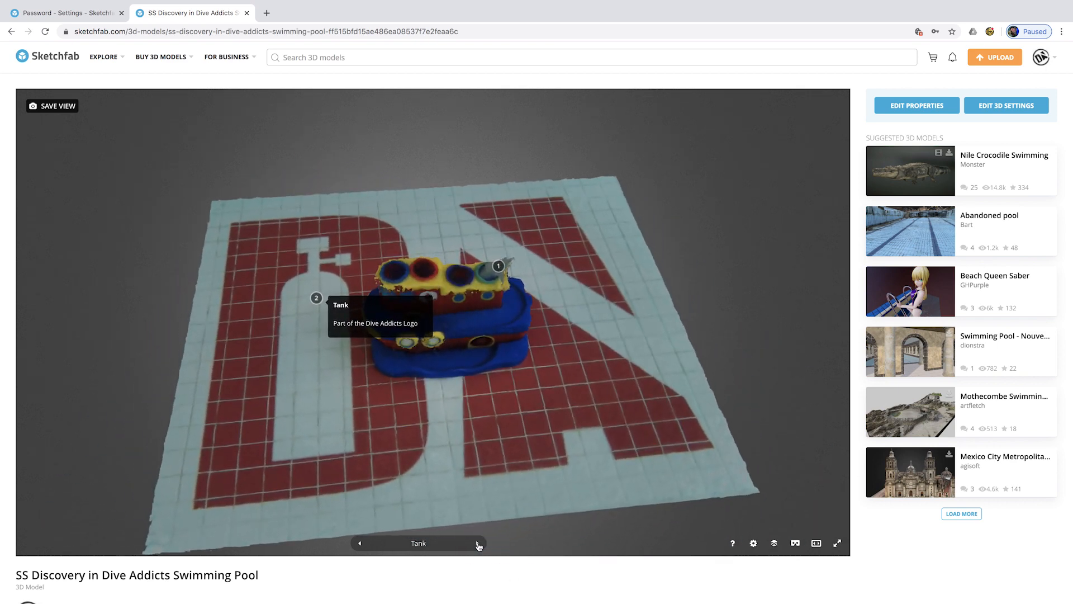